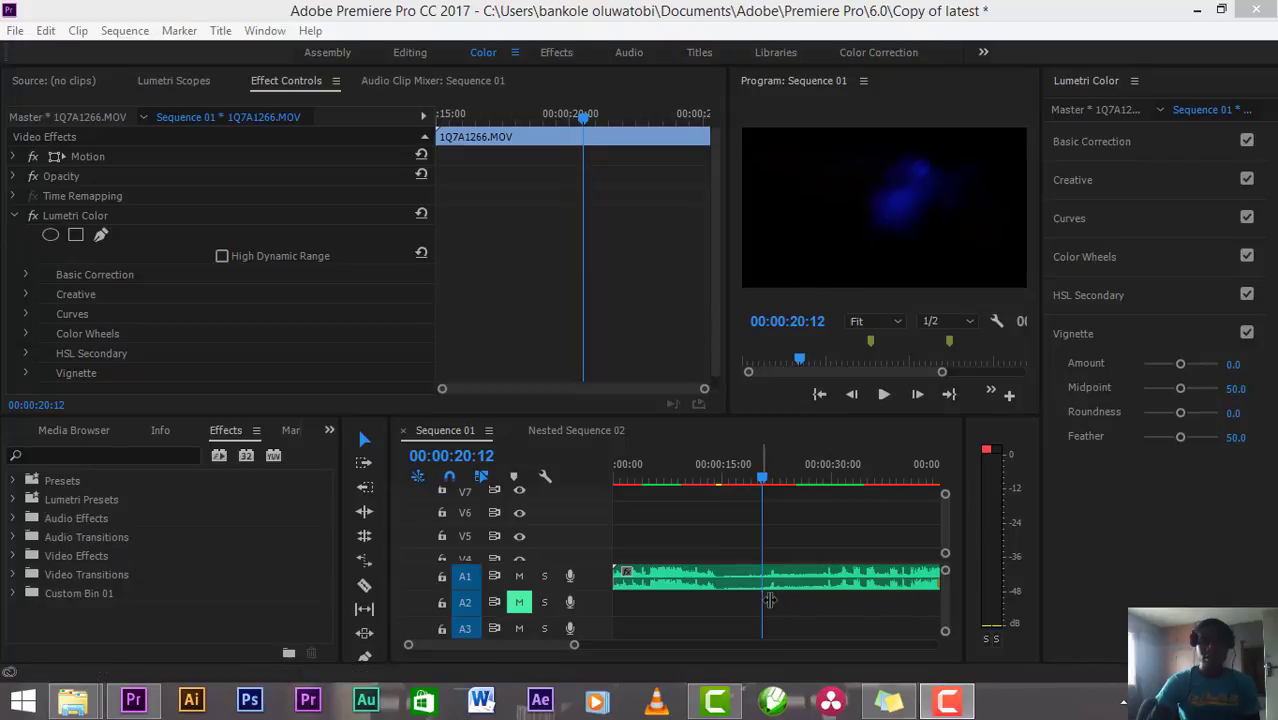
Step: Return the playhead to 00:00:00:00 and zoom the timeline out to show the stacked clips
mouse_move(950, 708)
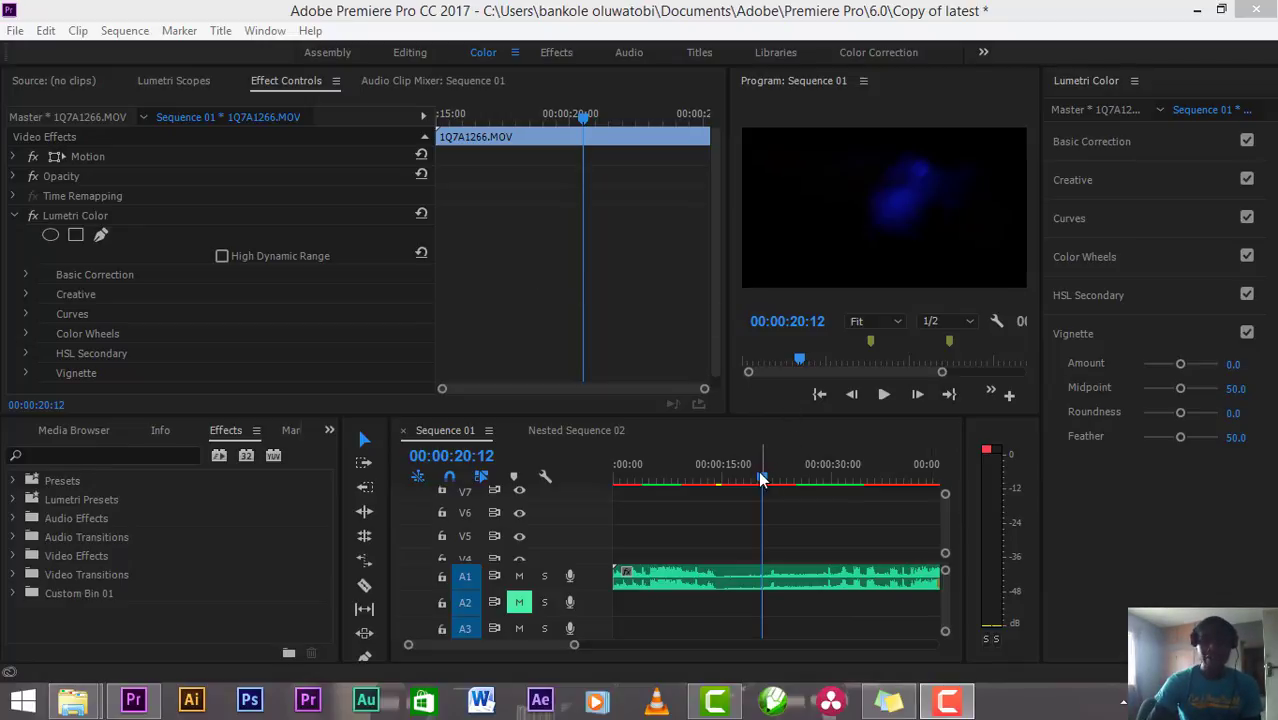
left_click_drag(762, 479, 613, 477)
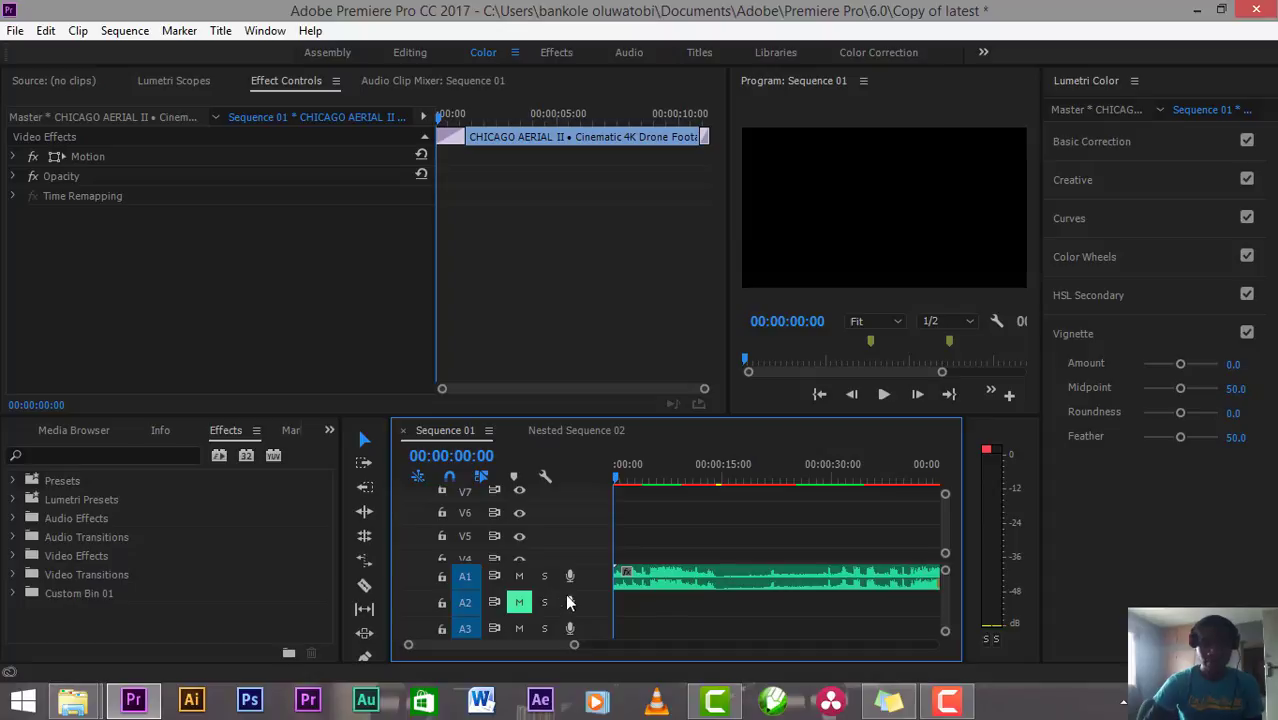
left_click_drag(579, 645, 842, 650)
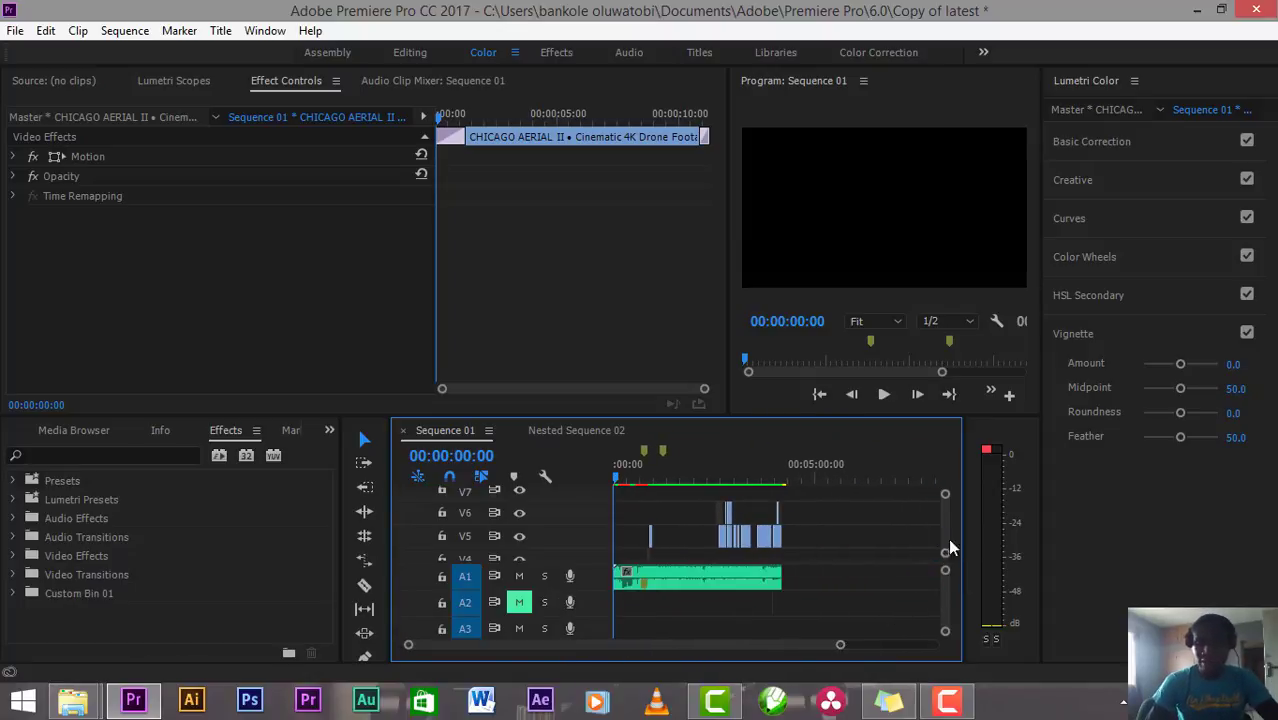
Step: Deselect the clip, zoom the timeline in, and widen the Program monitor over Effect Controls
left_click(940, 510)
scroll(945, 522, "down", 3)
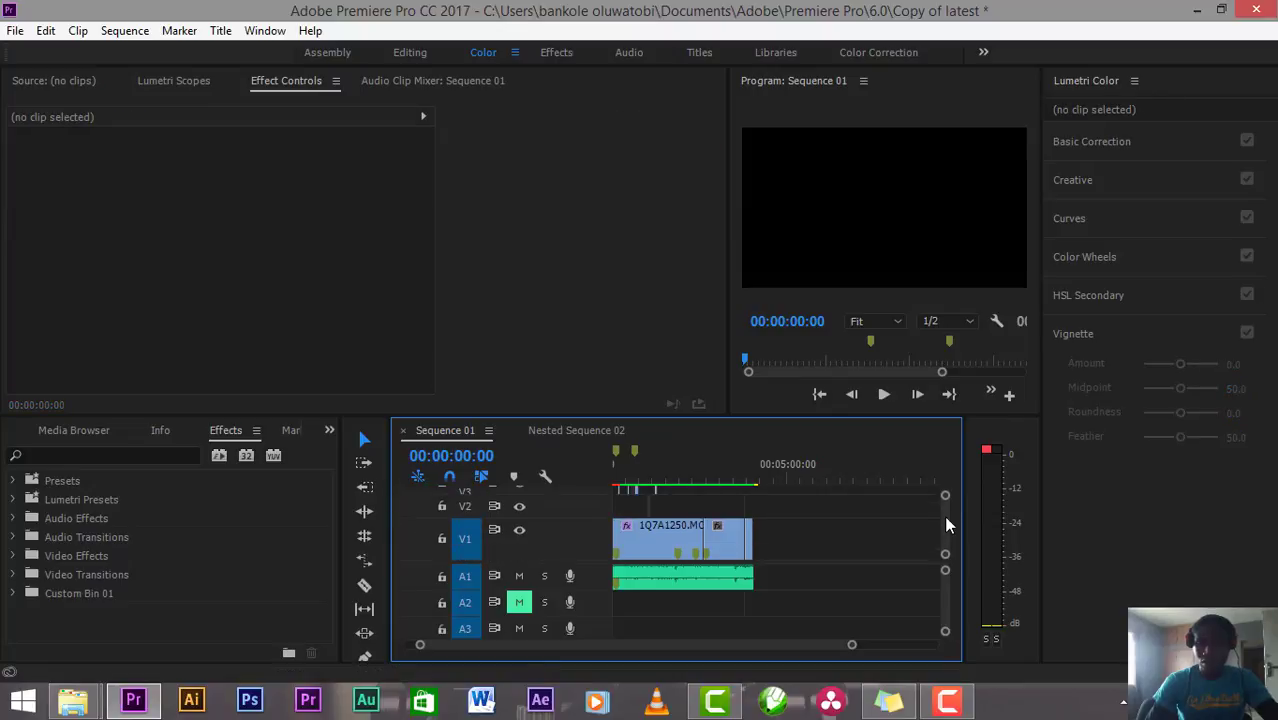
scroll(945, 515, "up", 2)
scroll(945, 516, "down", 2)
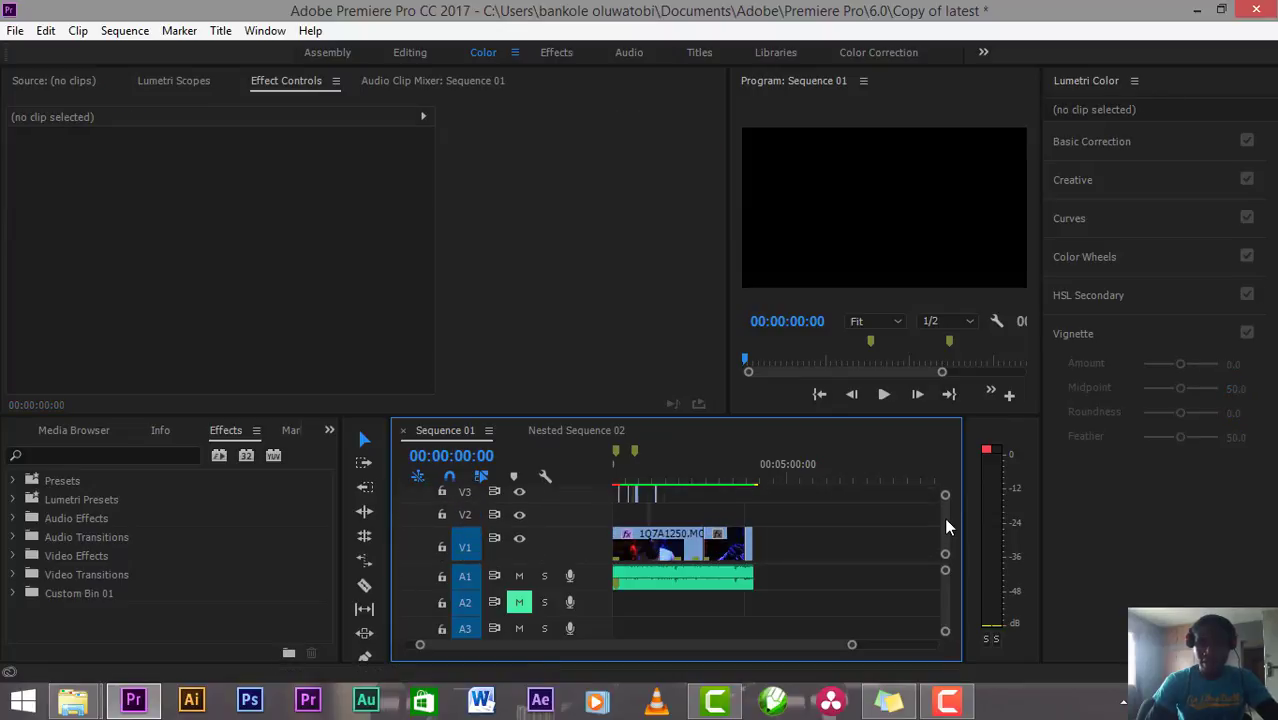
scroll(946, 518, "up", 3)
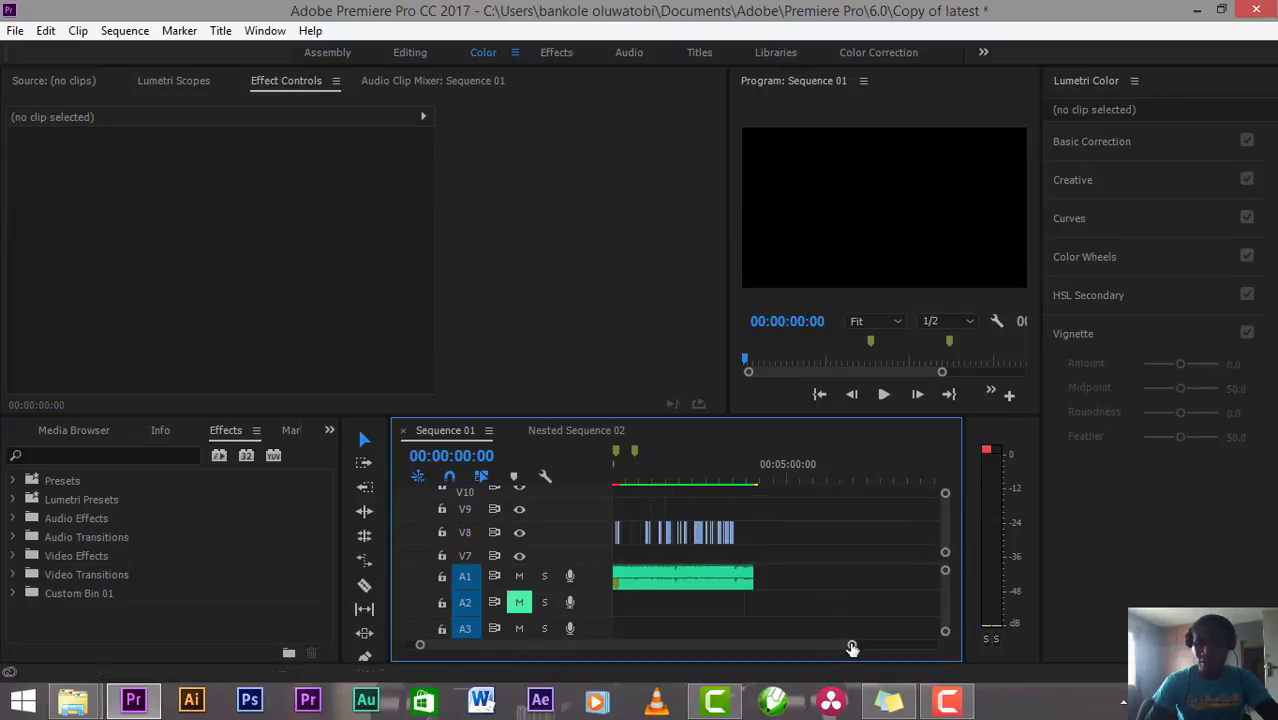
left_click_drag(852, 648, 610, 645)
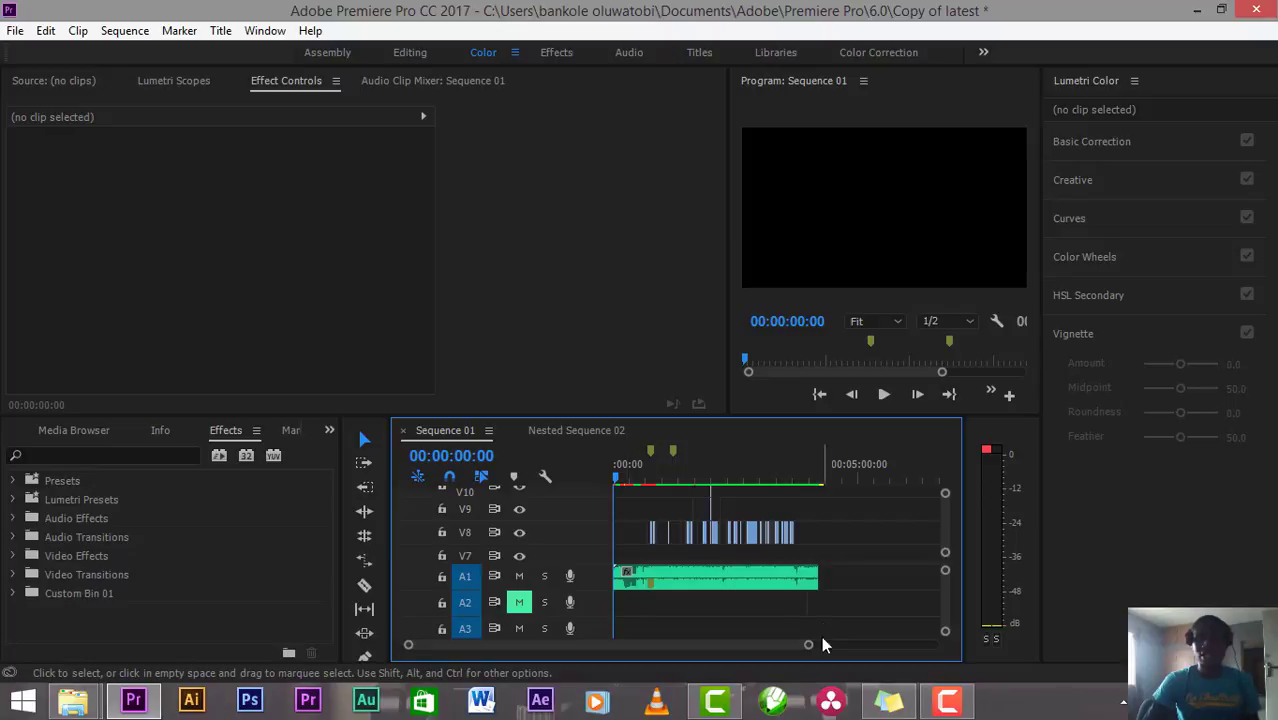
left_click_drag(812, 648, 751, 648)
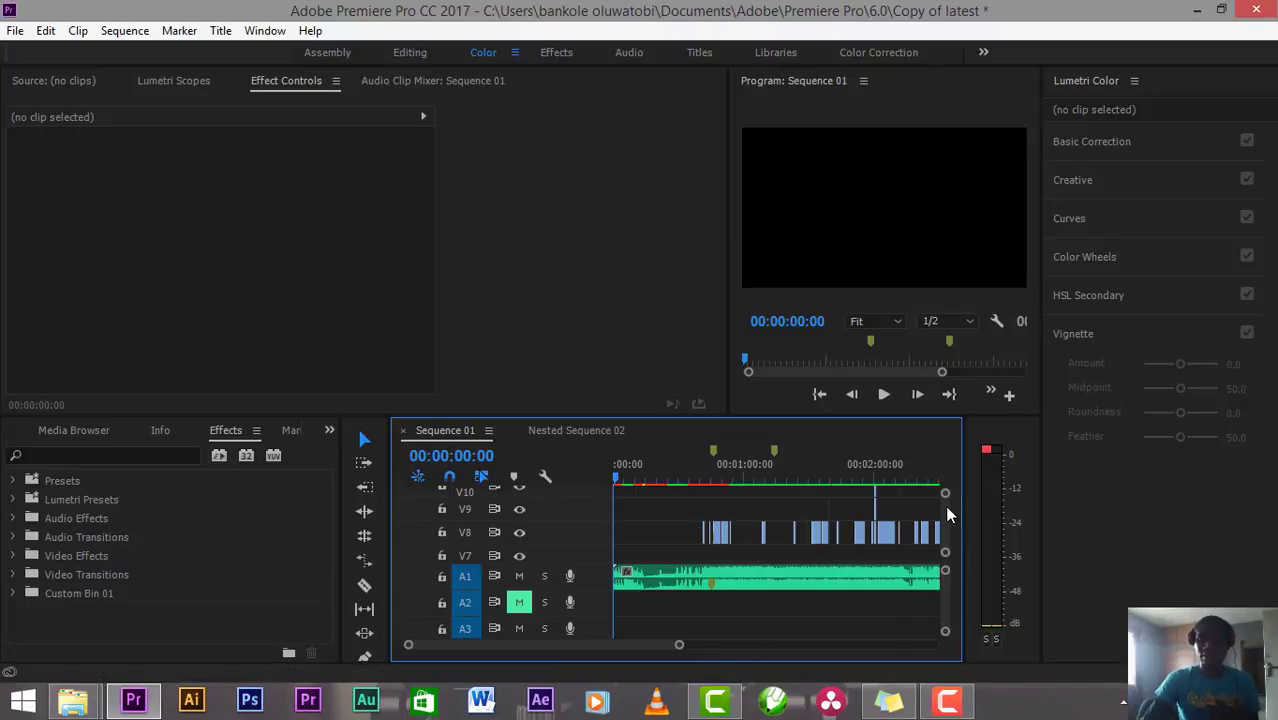
scroll(948, 514, "up", 5)
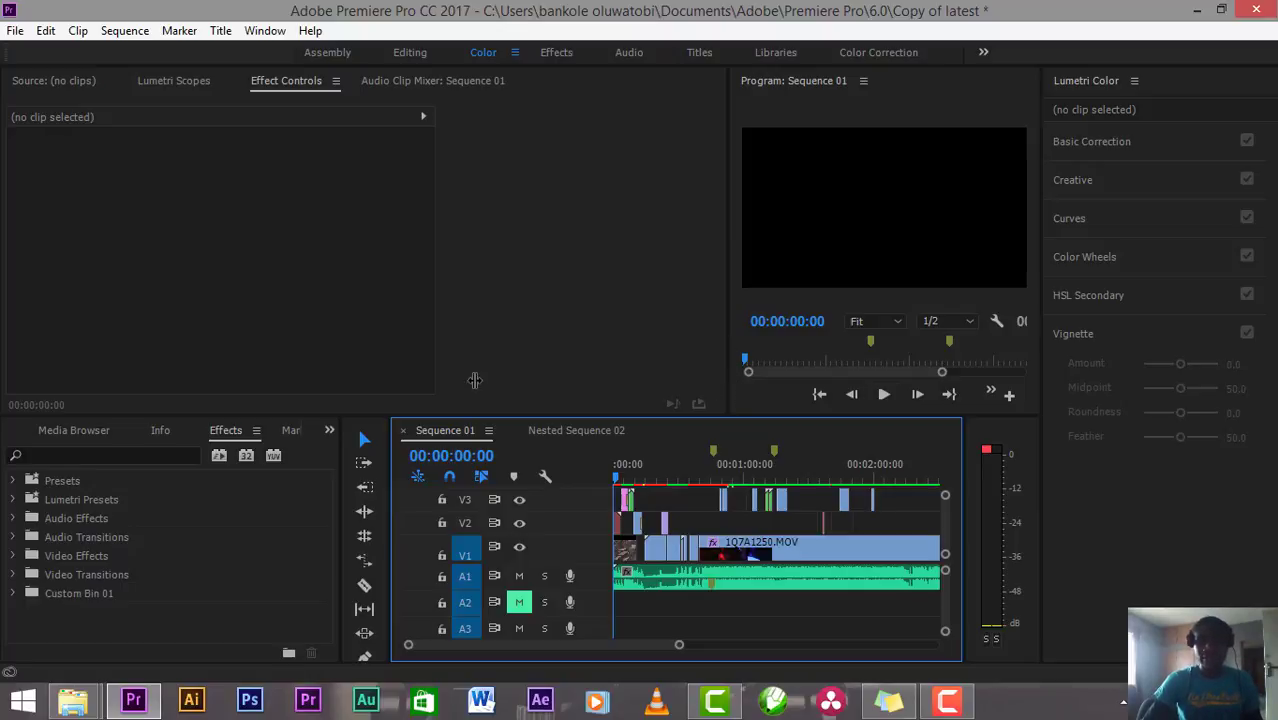
left_click_drag(730, 380, 133, 340)
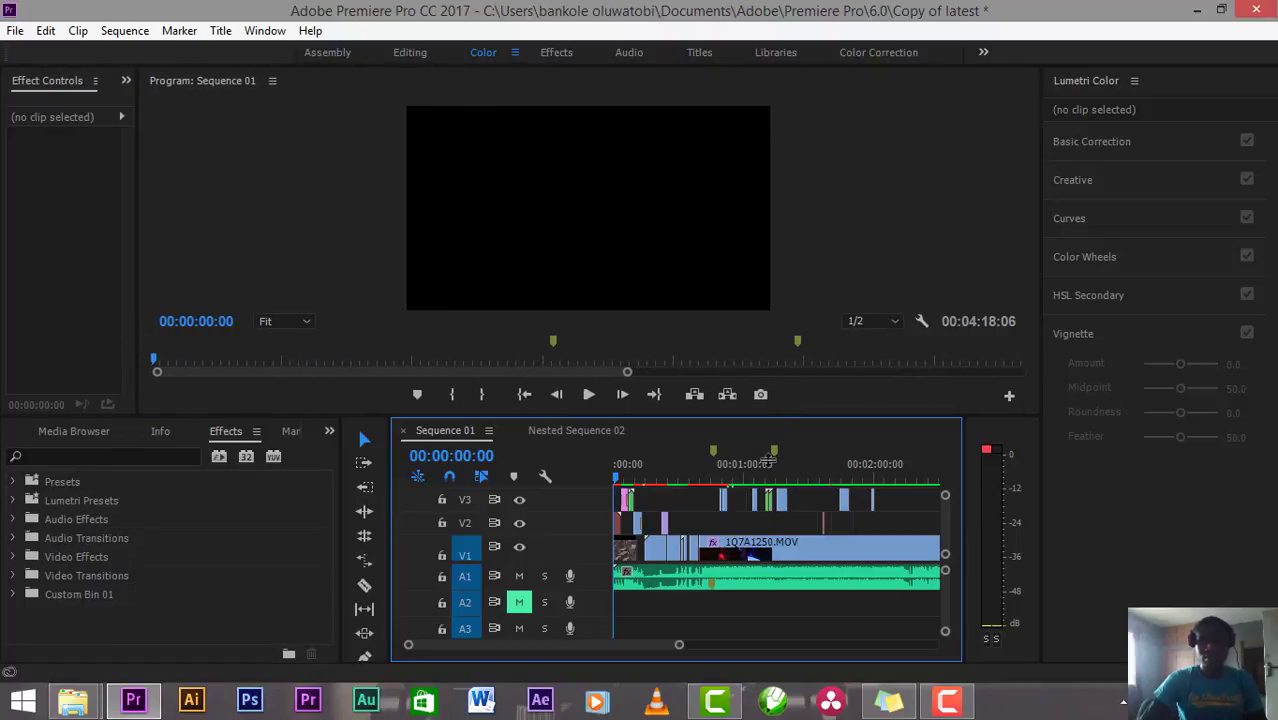
Step: Make the Program monitor taller, preview playback, save with Ctrl+S, and zoom in on the opening seconds
left_click_drag(770, 418, 769, 464)
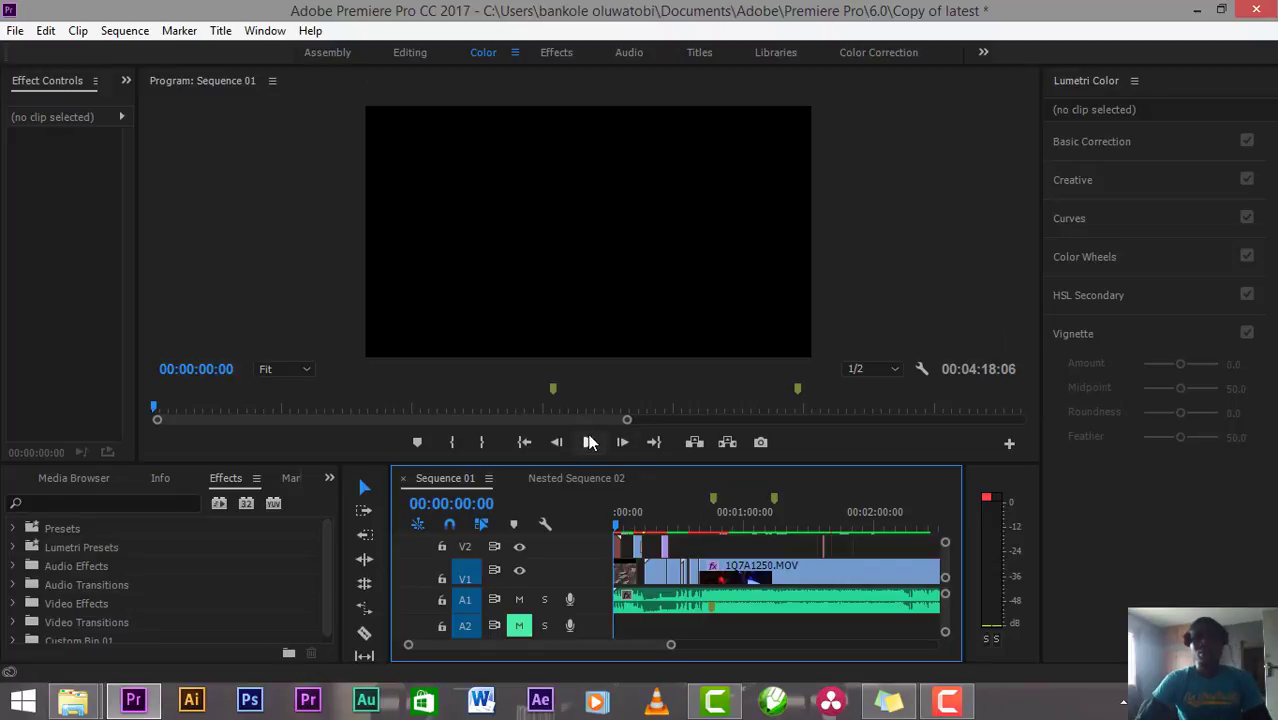
left_click(588, 442)
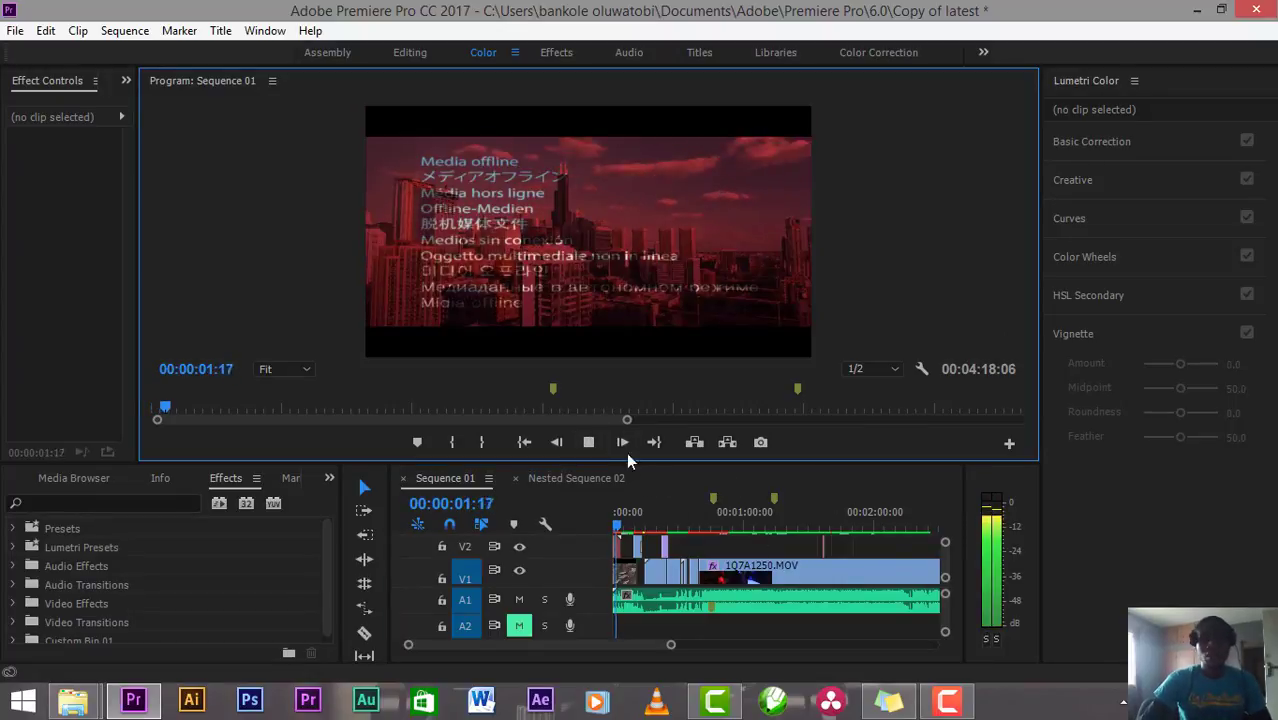
left_click(588, 442)
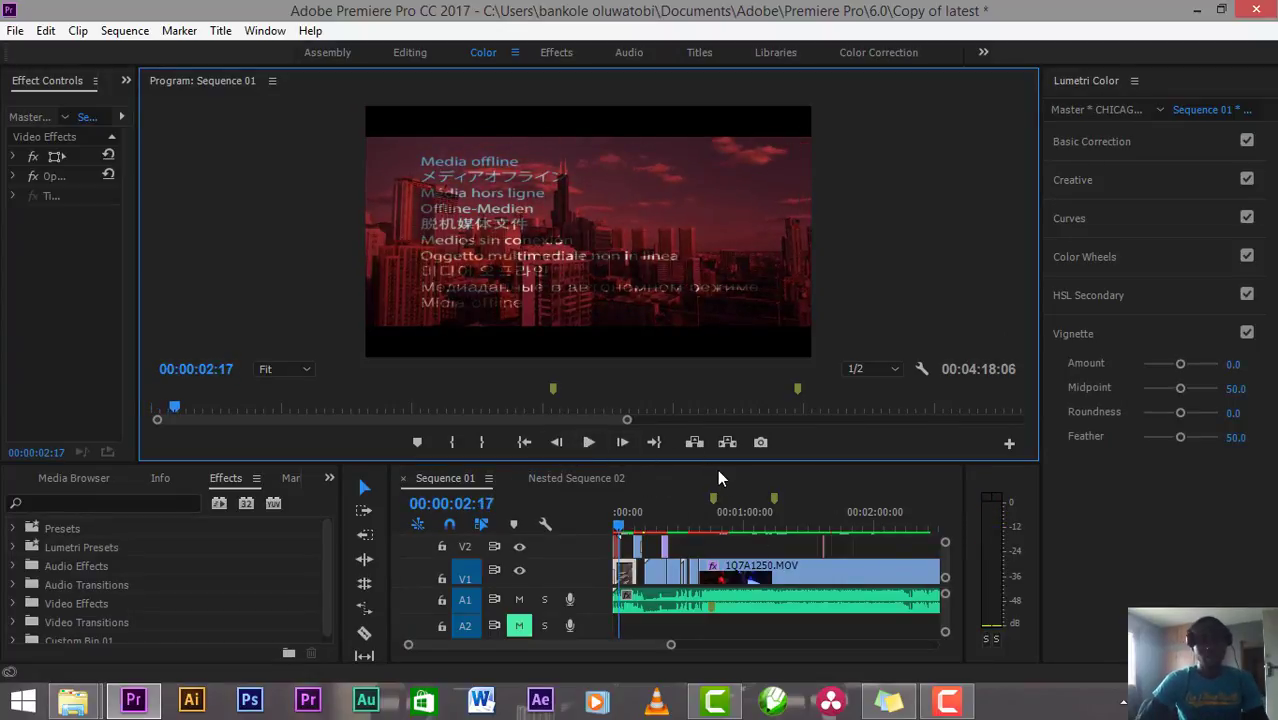
key("ctrl+s")
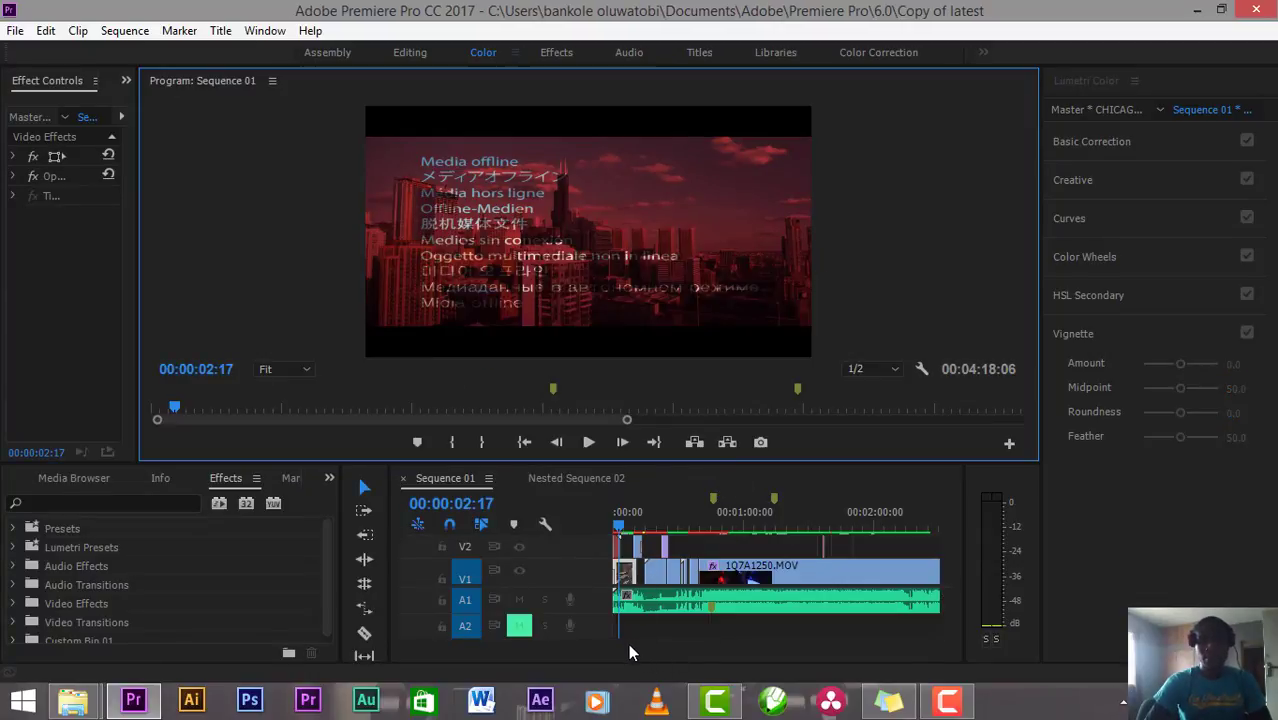
left_click_drag(672, 648, 549, 630)
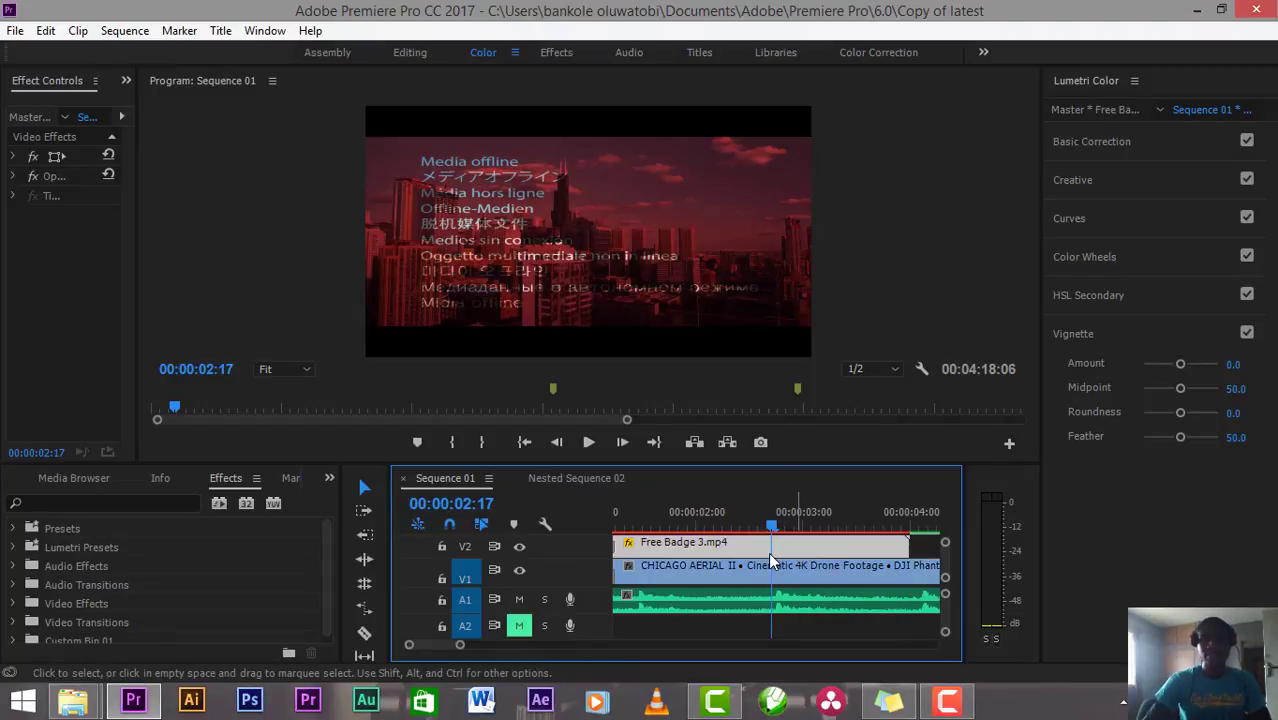
Step: Play up to the offline Free Badge 3.mp4 clip and choose Link Media from its context menu
right_click(797, 540)
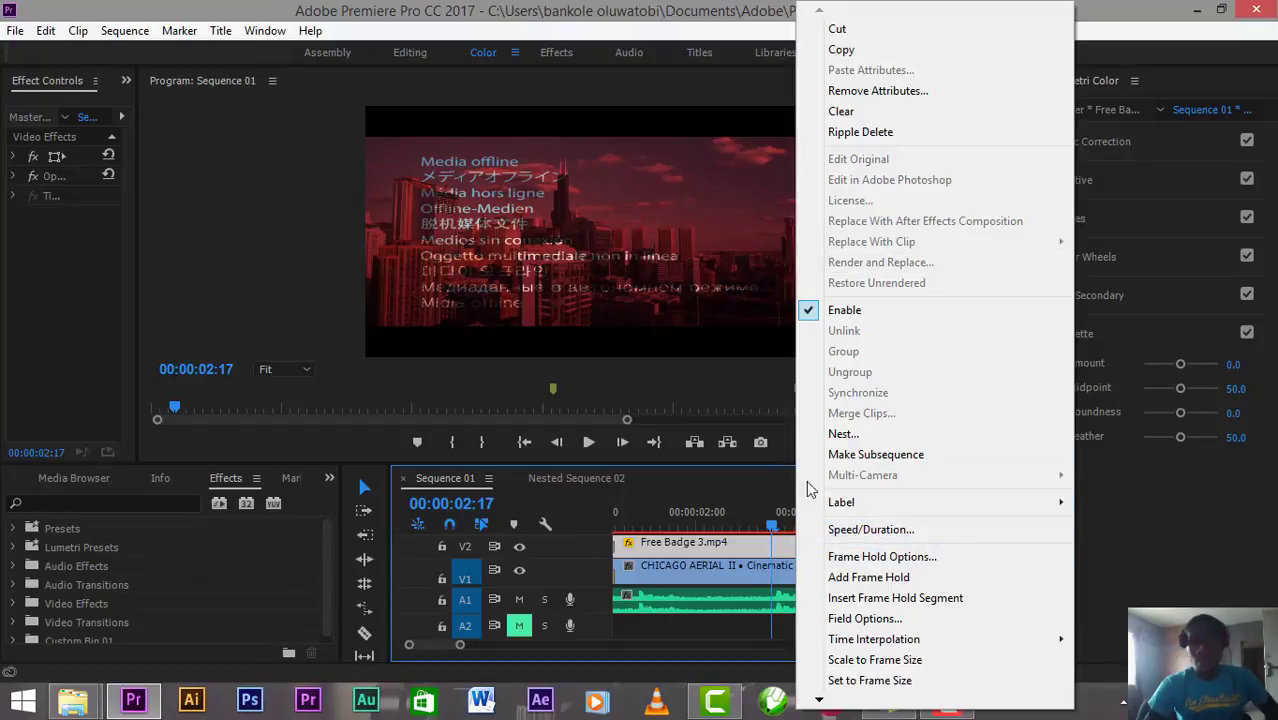
left_click(710, 518)
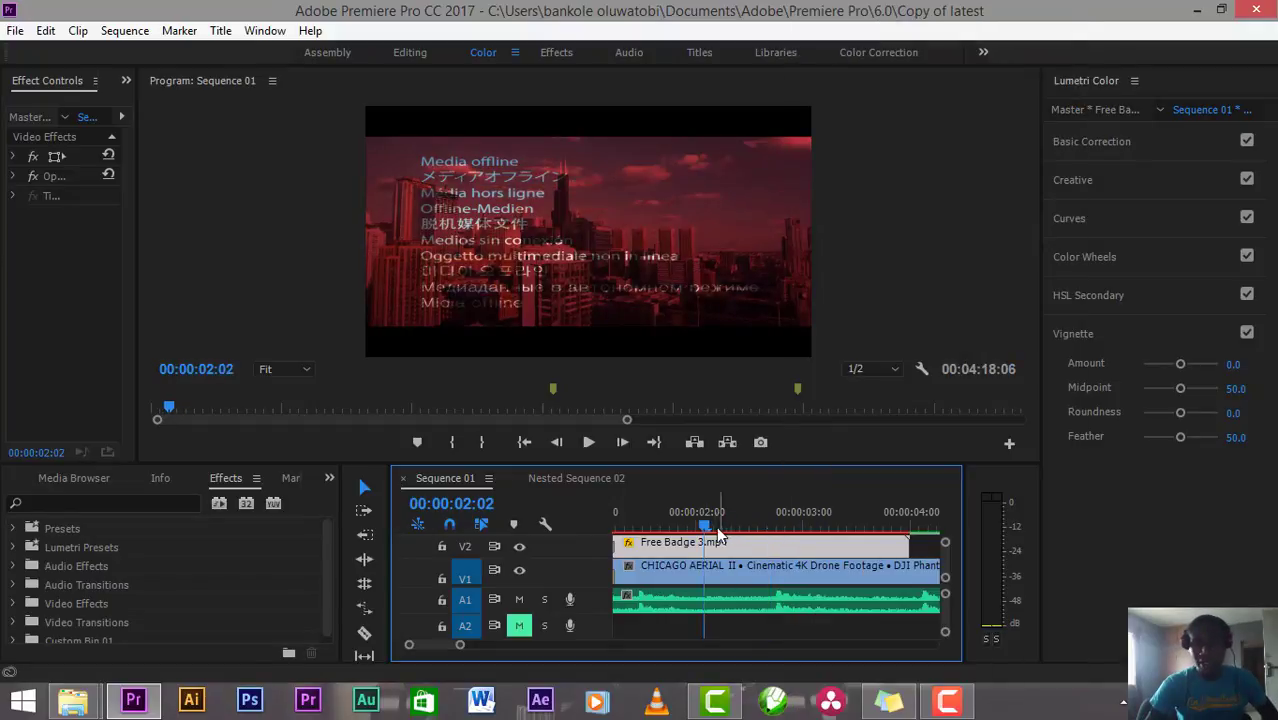
key("space")
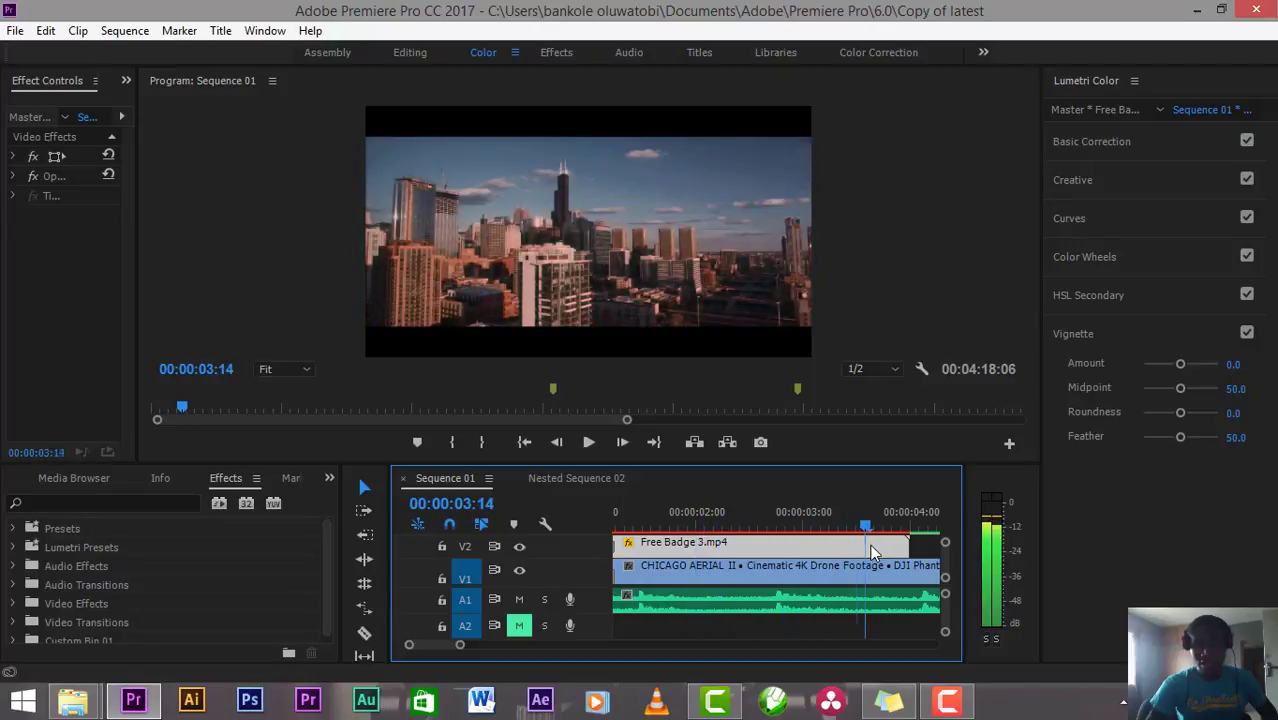
left_click(724, 522)
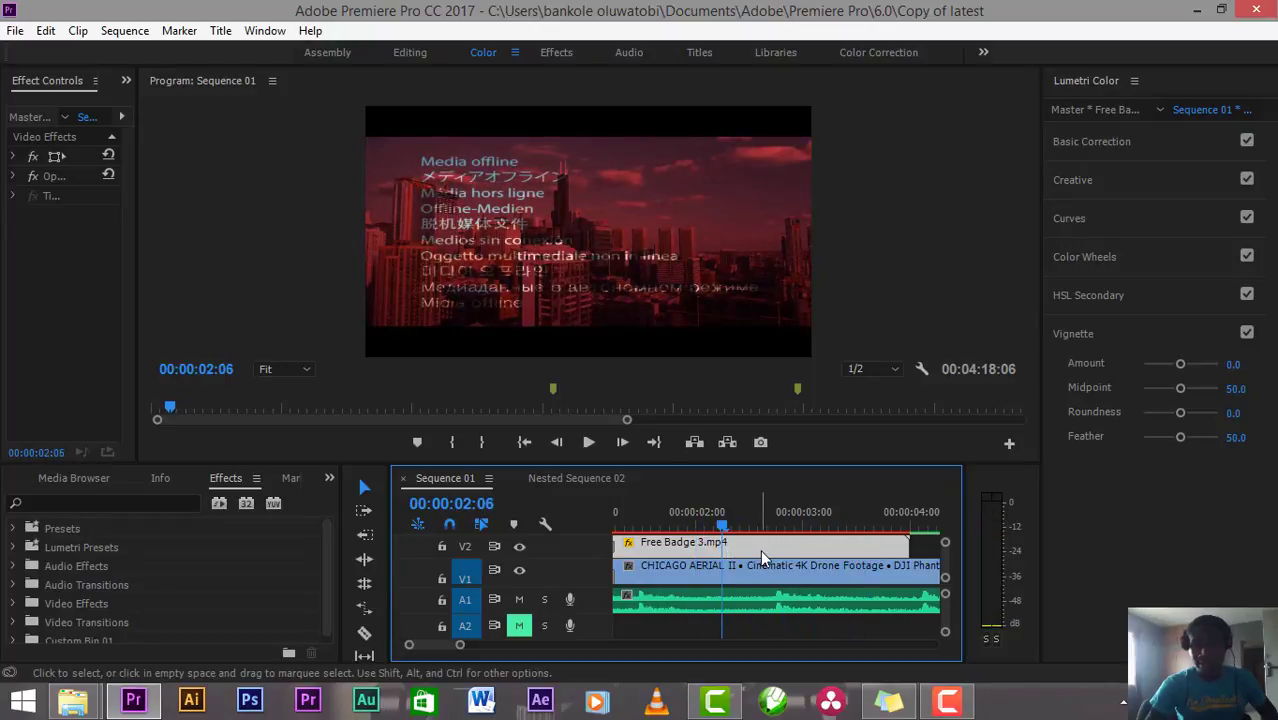
right_click(760, 549)
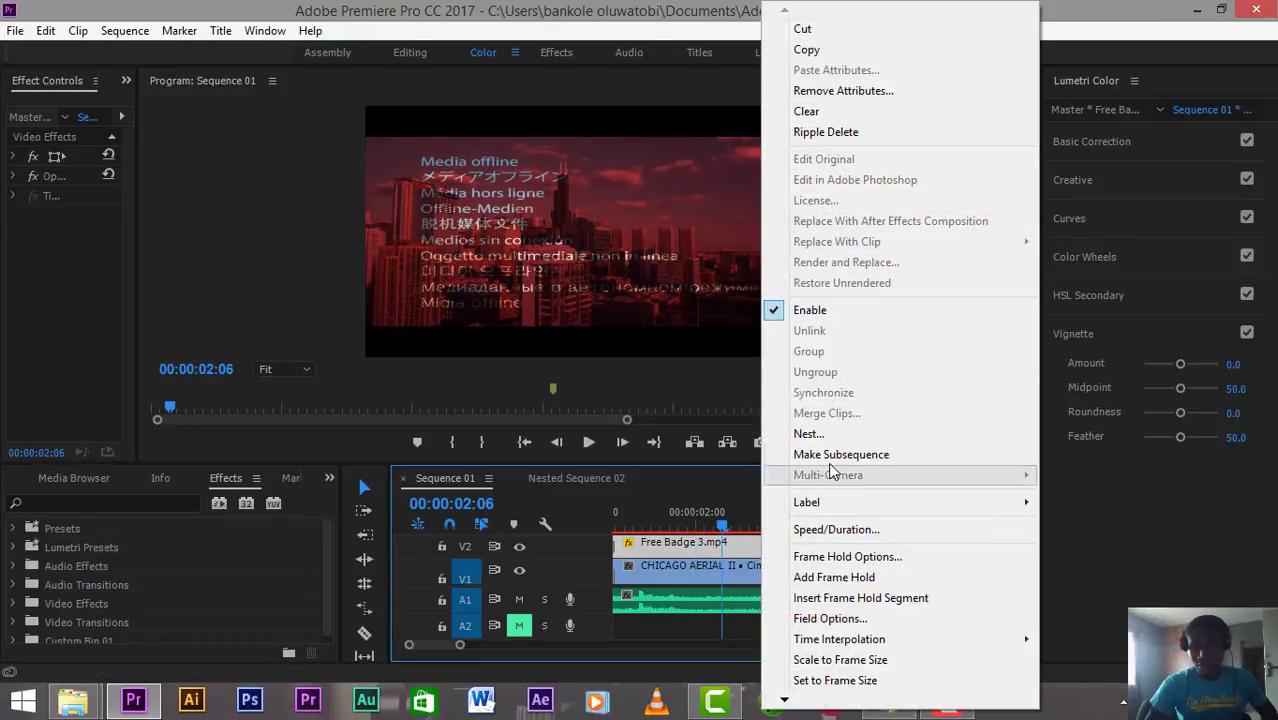
mouse_move(785, 702)
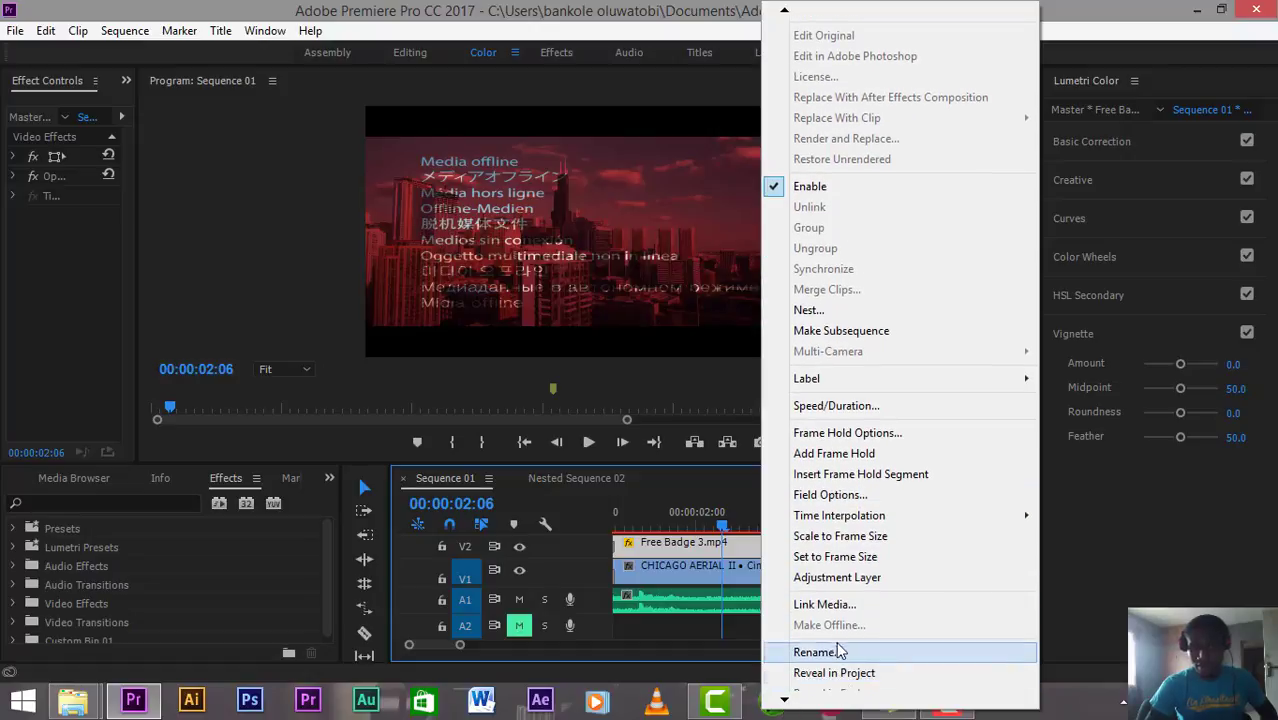
left_click(743, 620)
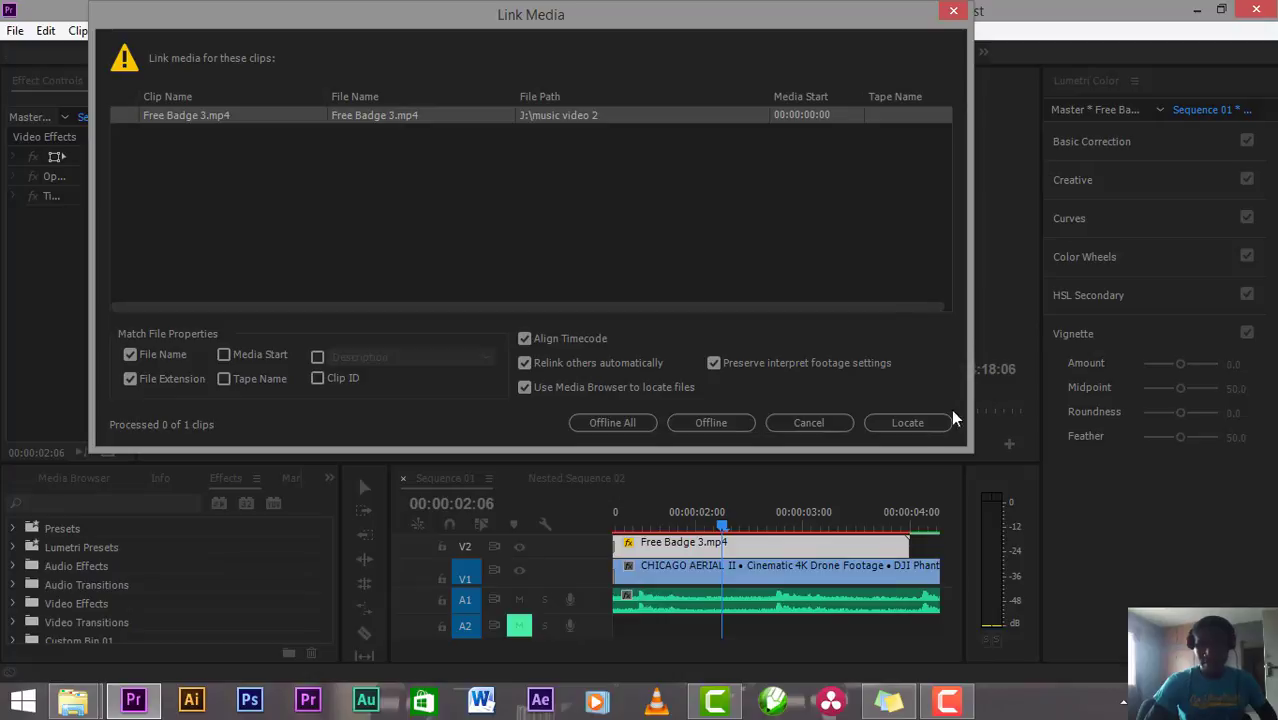
Step: Locate Free Badge 3 in the music video 2 folder and confirm the relink
left_click(921, 422)
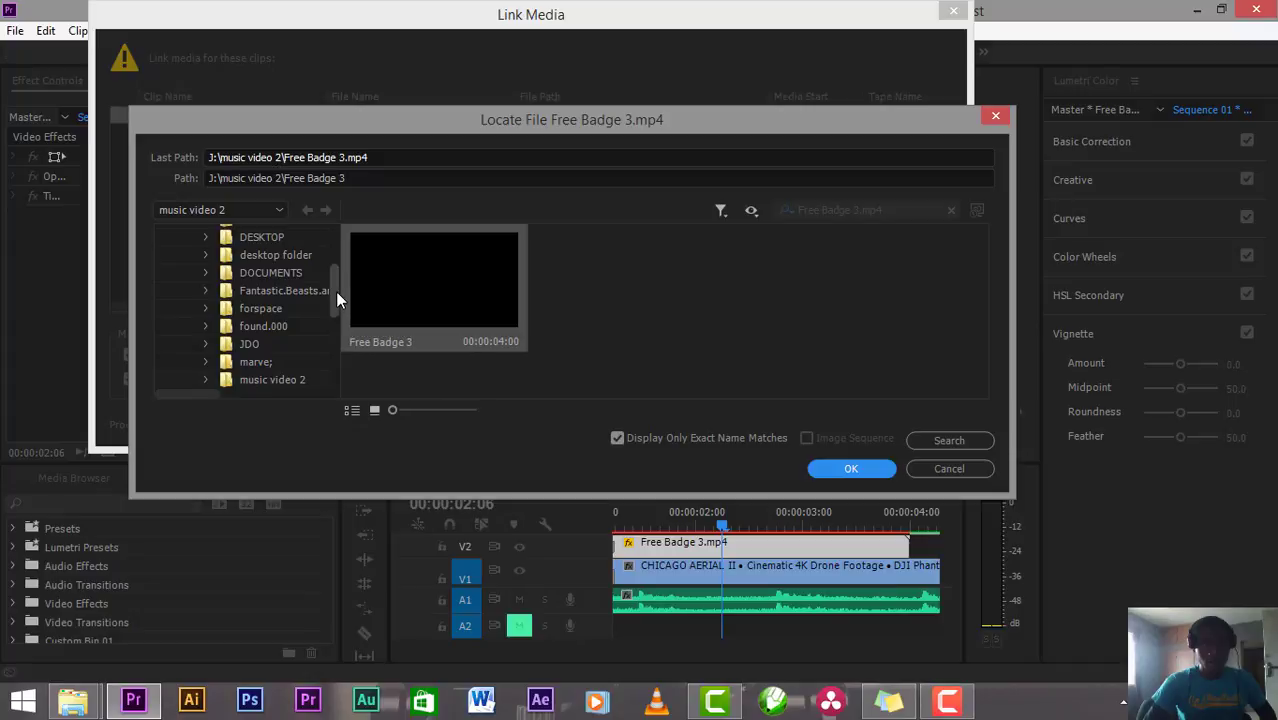
left_click_drag(335, 291, 315, 318)
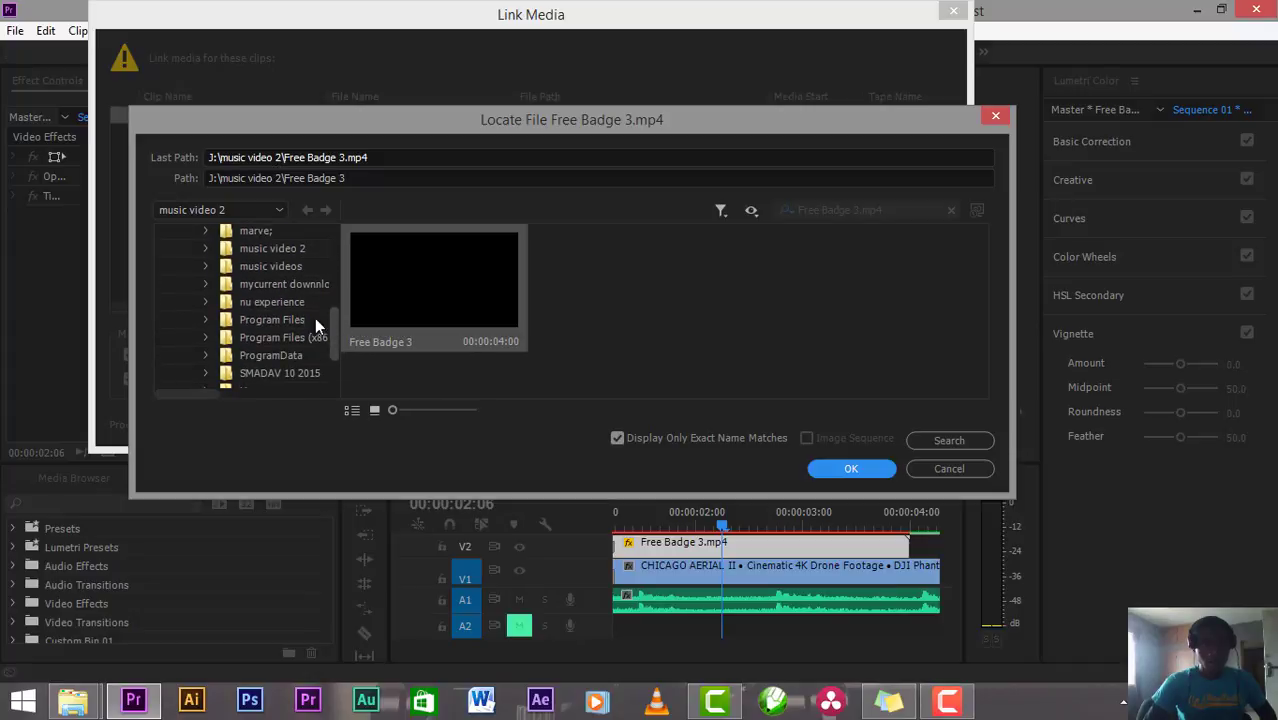
left_click(250, 250)
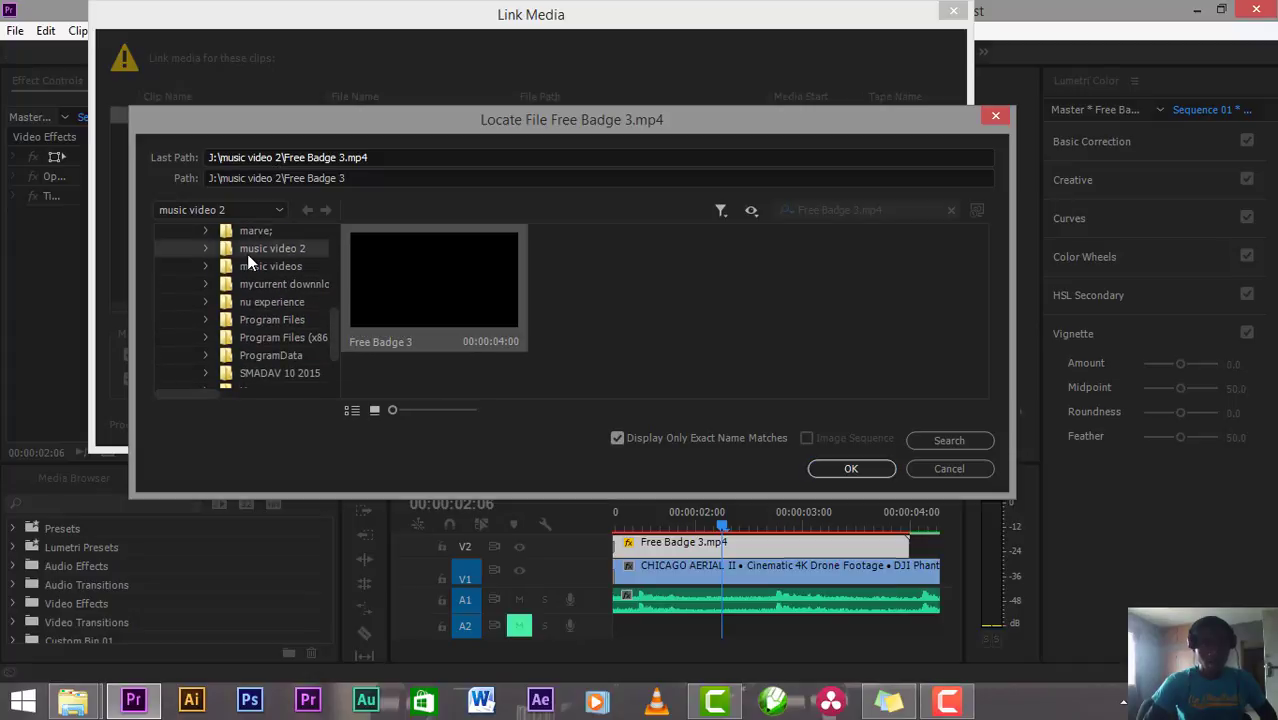
left_click(447, 318)
left_click(874, 472)
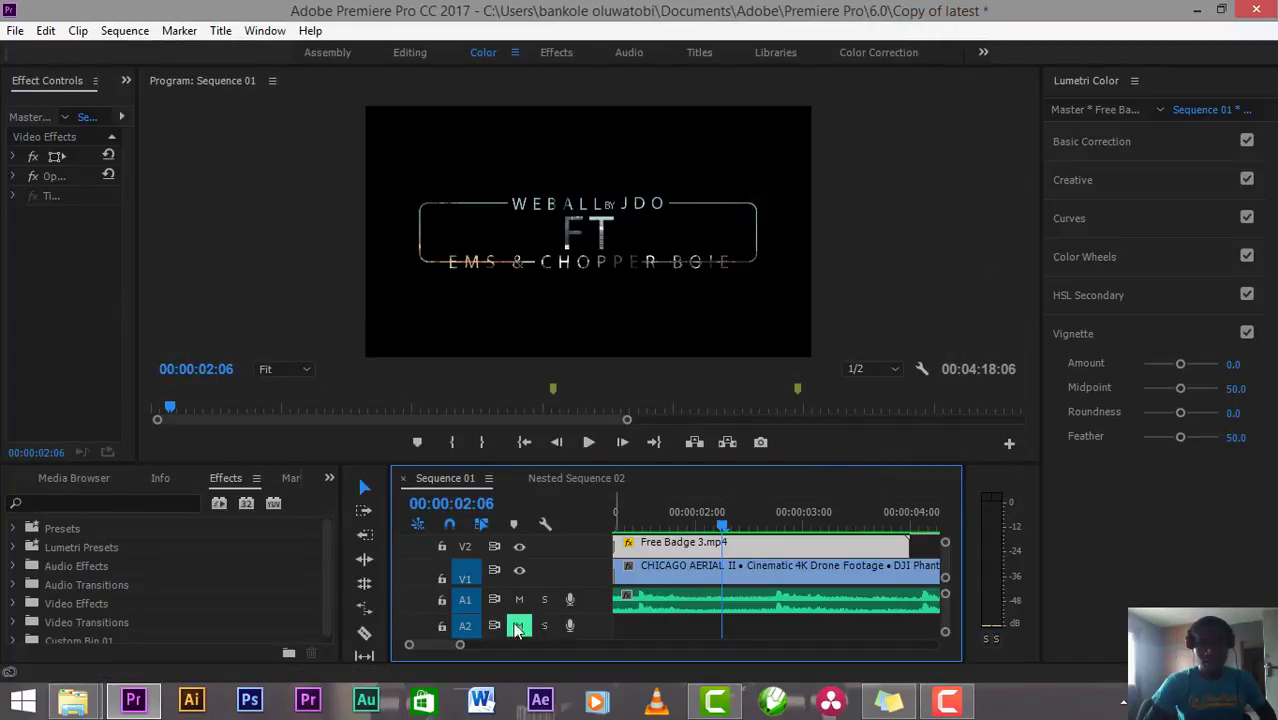
left_click_drag(460, 644, 541, 644)
left_click_drag(632, 512, 482, 524)
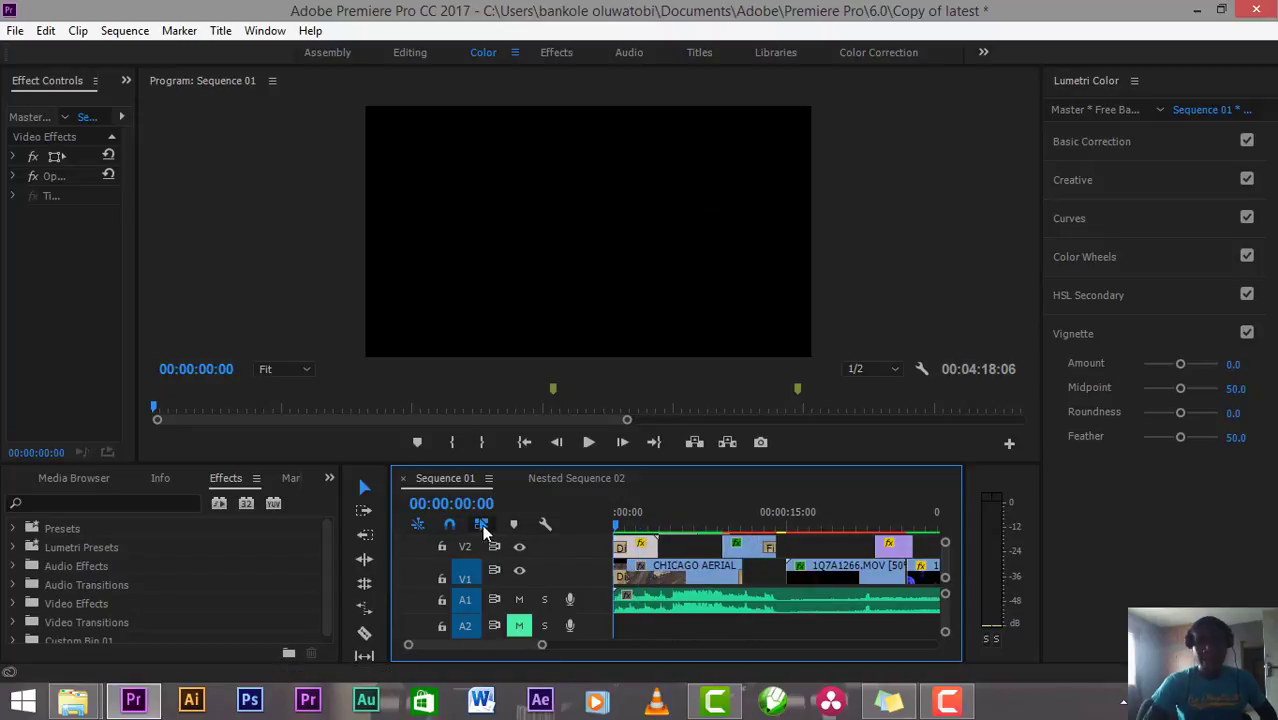
left_click(592, 442)
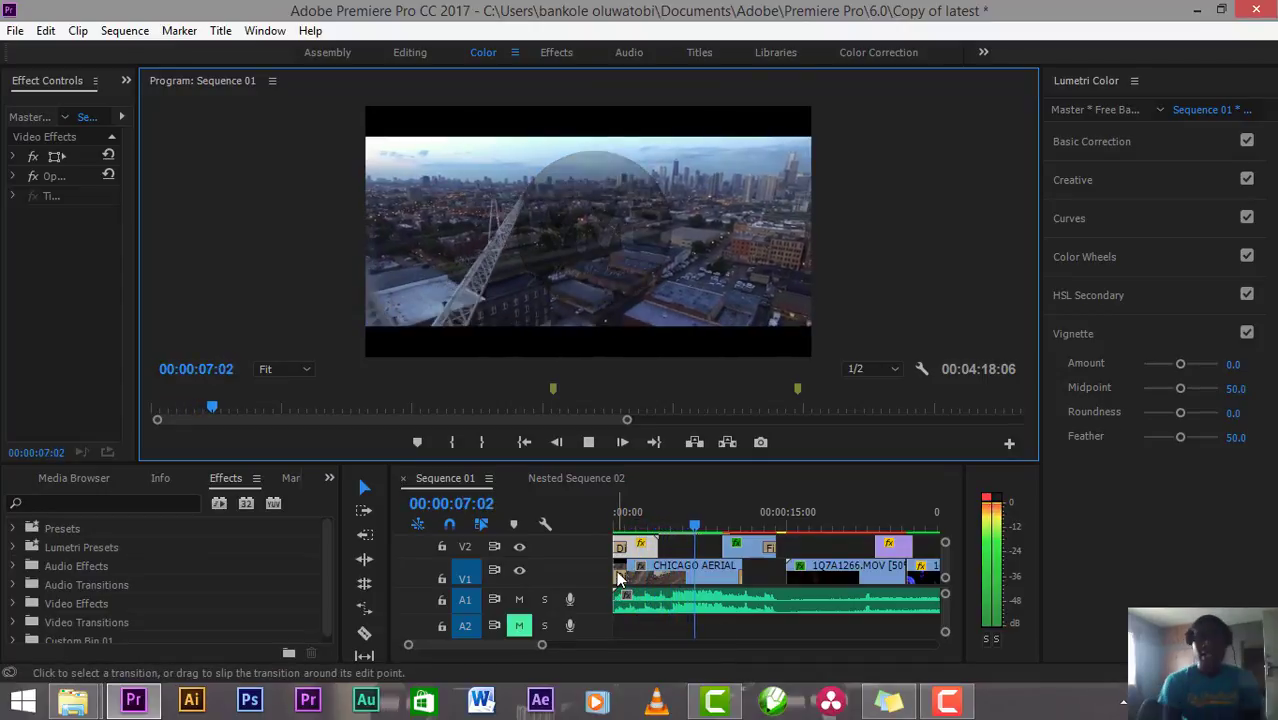
key("space")
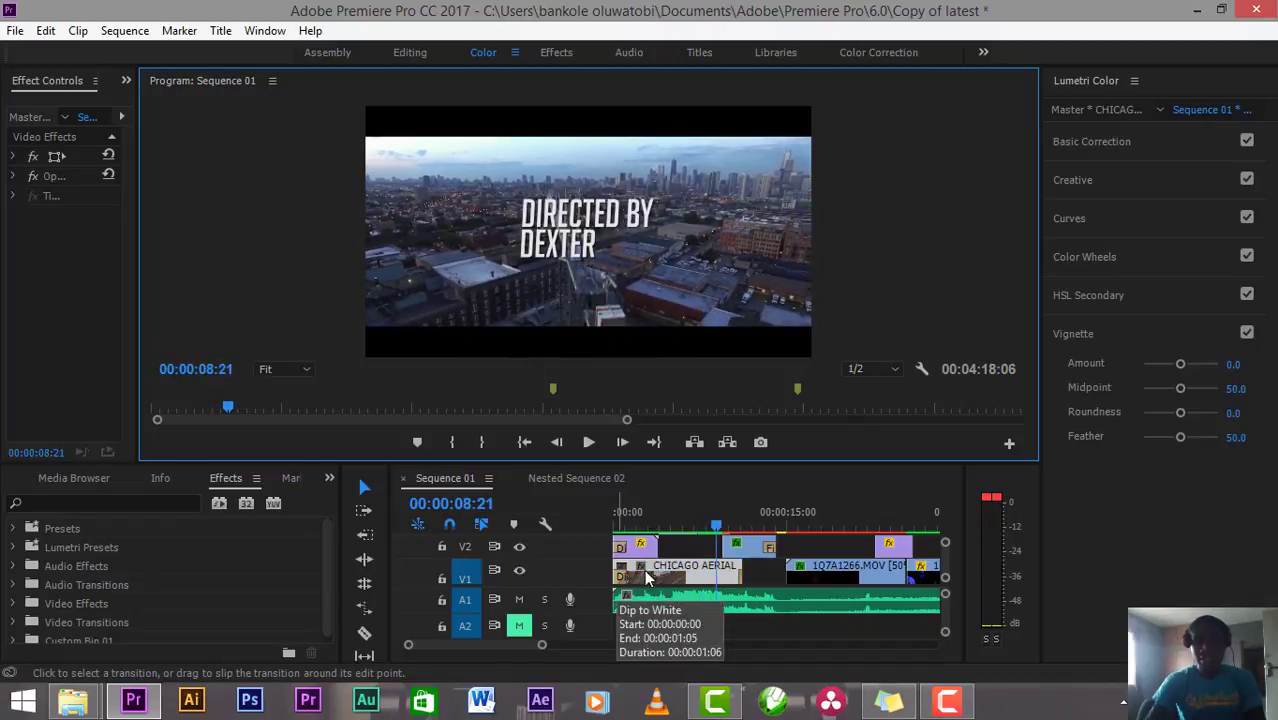
left_click_drag(727, 537, 541, 524)
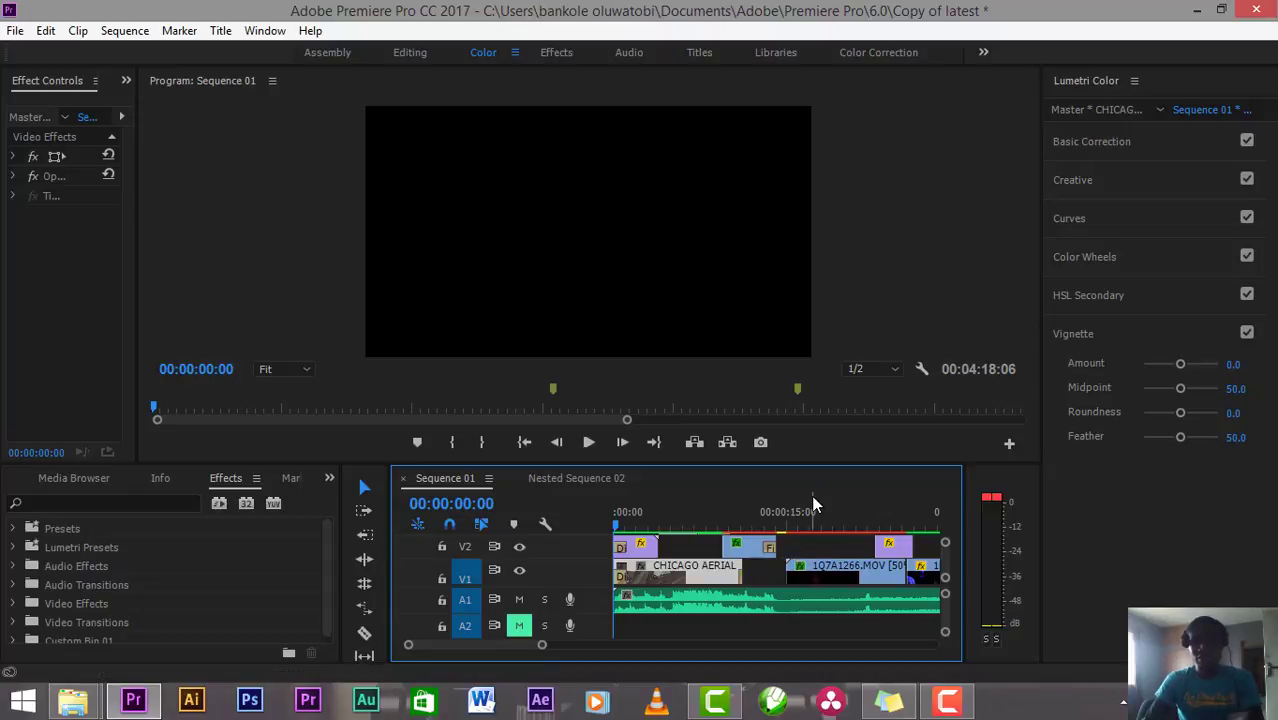
left_click_drag(812, 505, 540, 524)
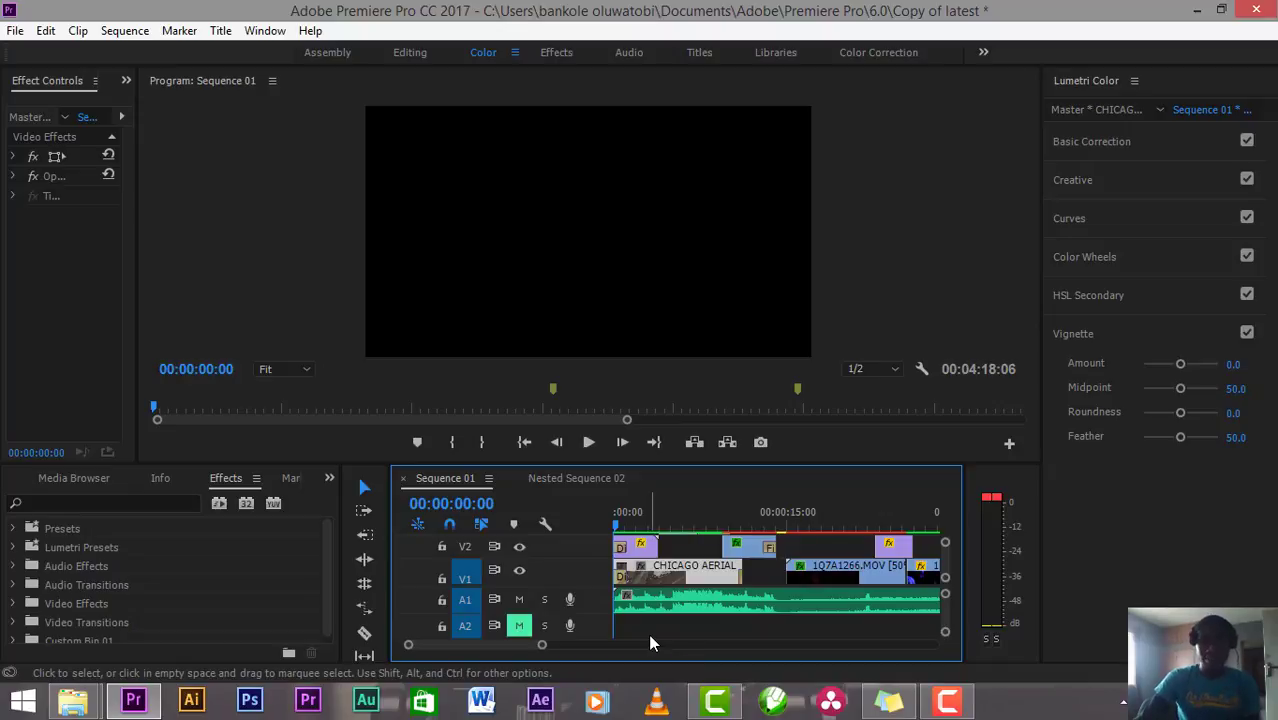
key("space")
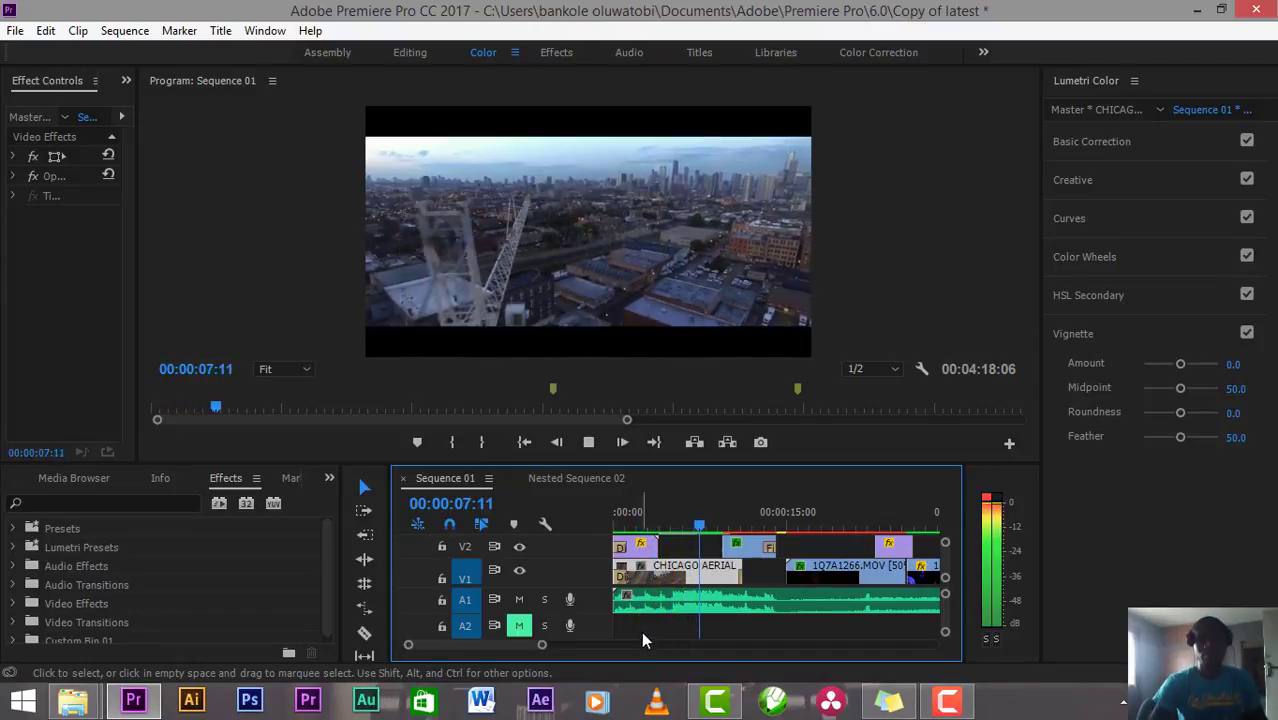
key("space")
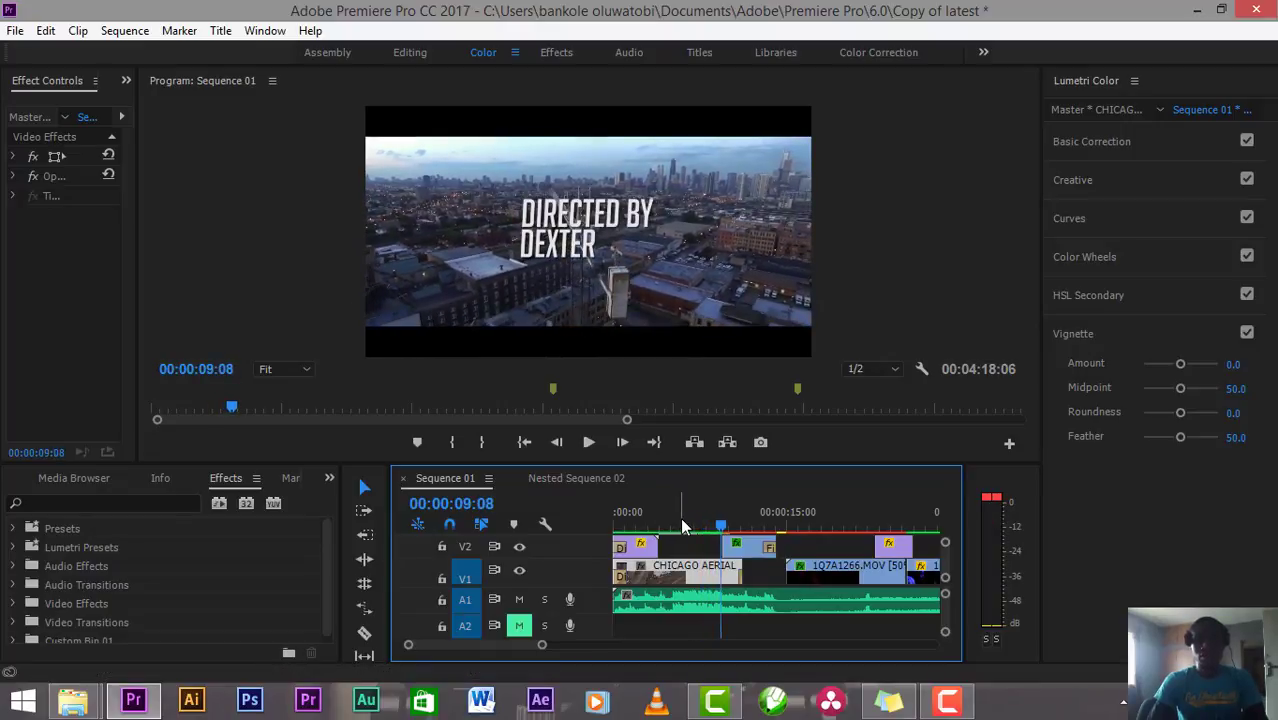
left_click_drag(731, 522, 701, 524)
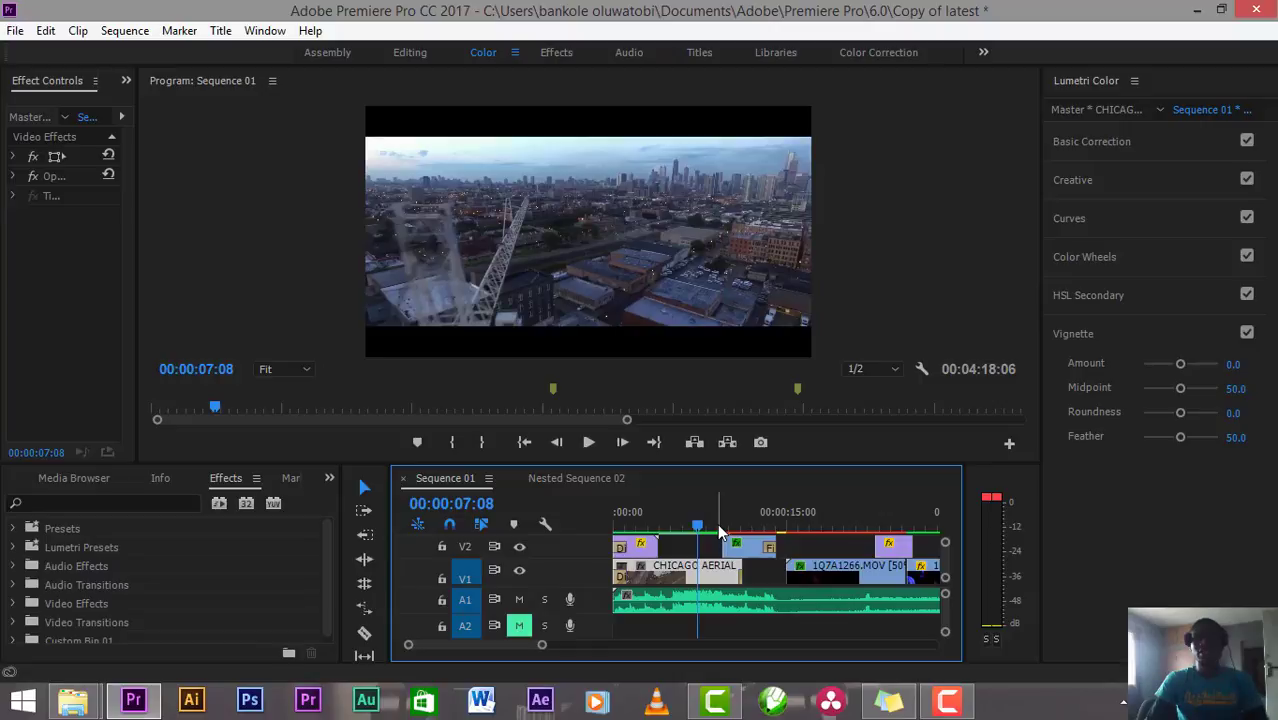
key("space")
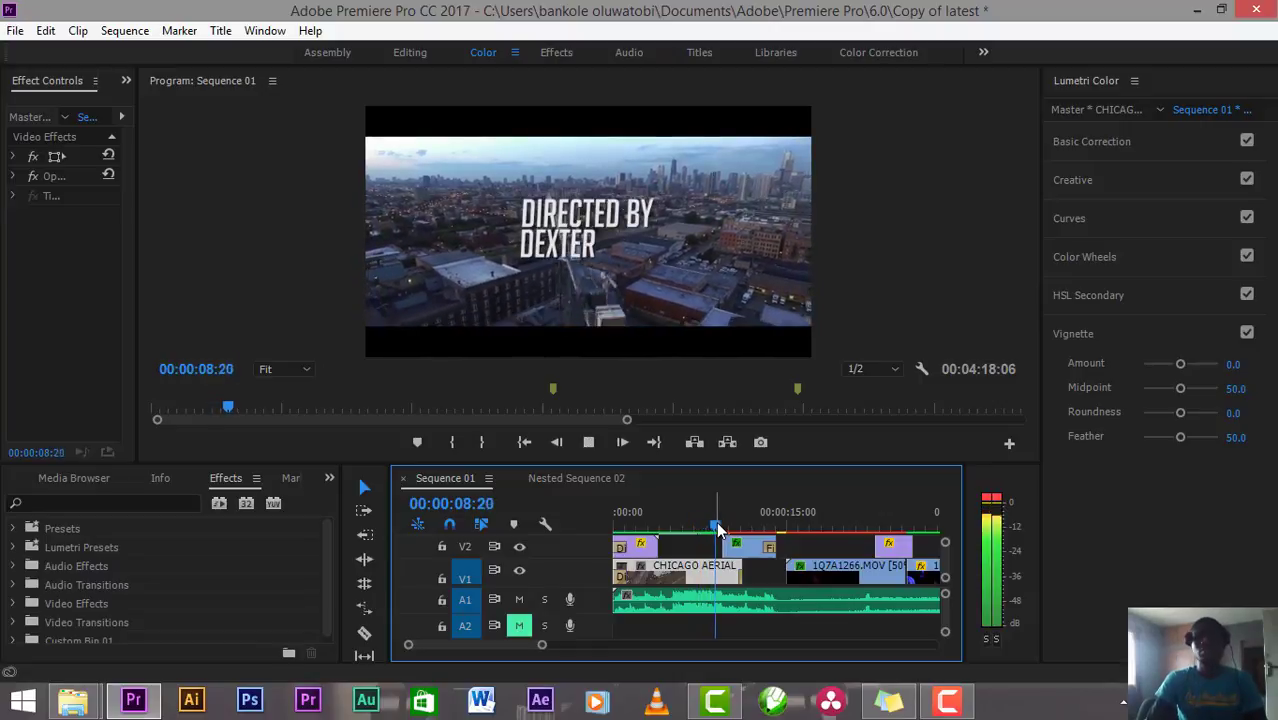
key("space")
key("space")
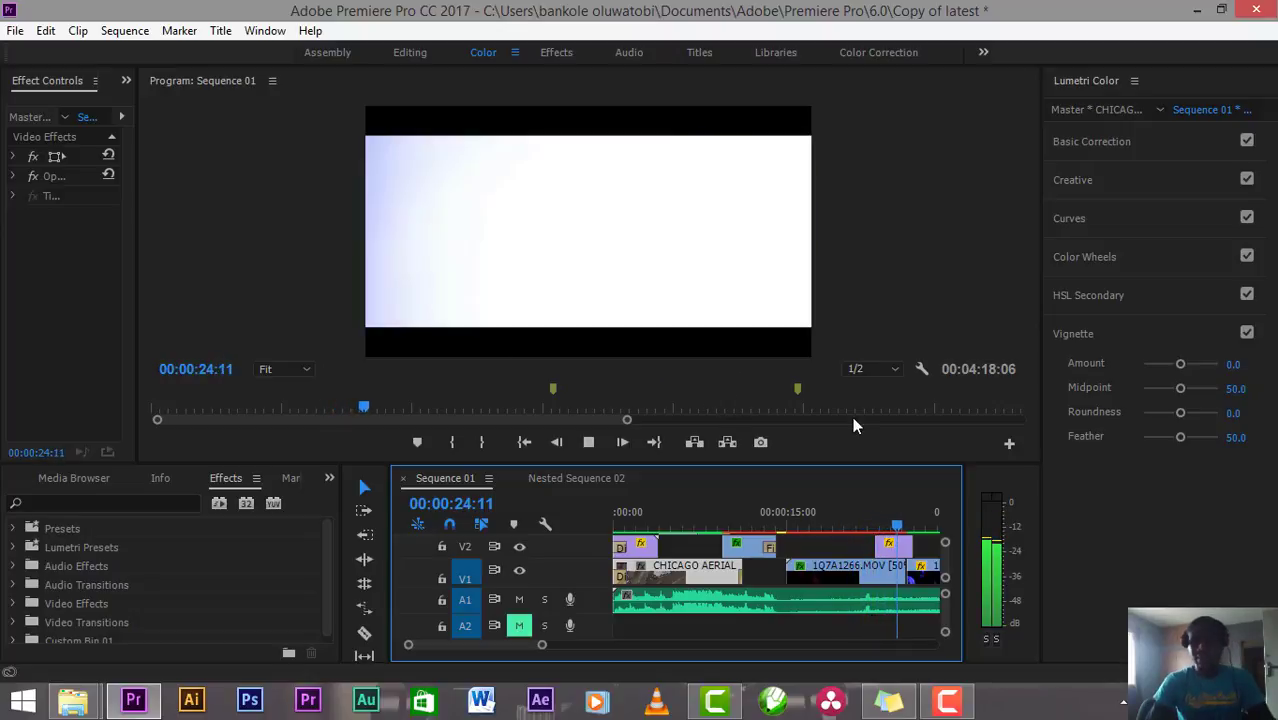
Step: Review the cuts from 18 to 25 seconds and select the short overlay clip on V2
left_click(860, 568)
left_click_drag(912, 527, 822, 527)
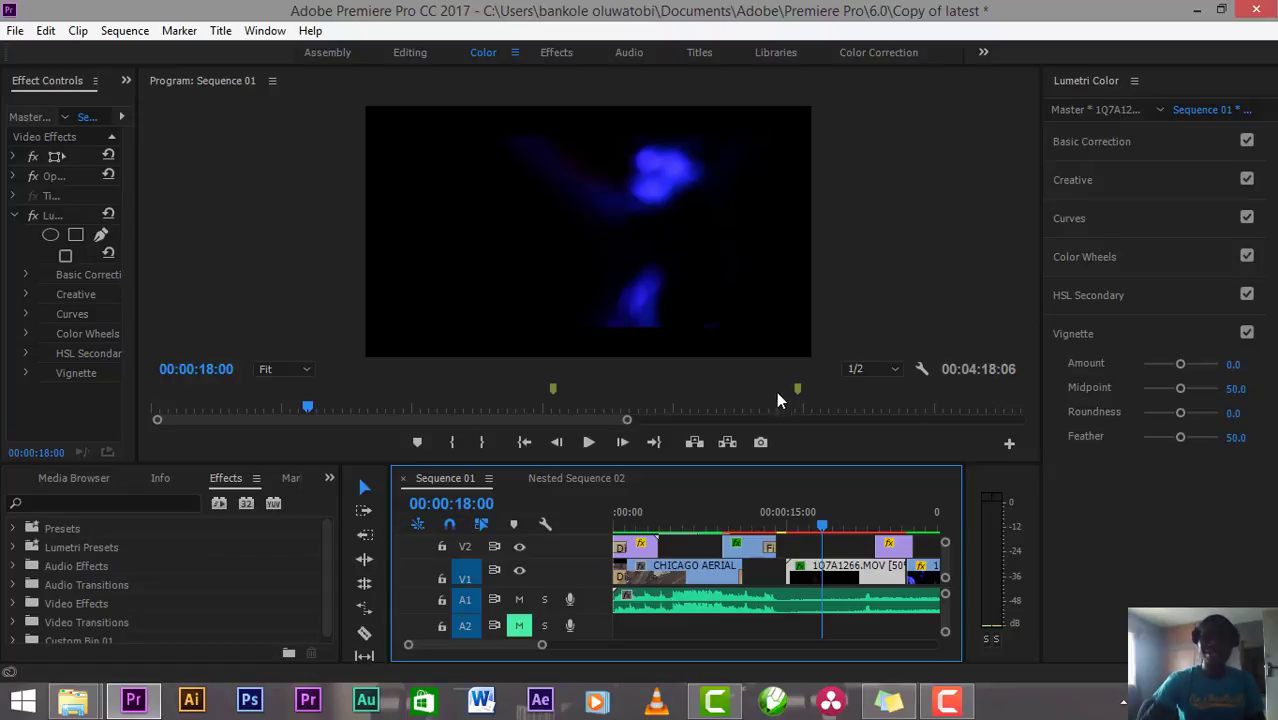
left_click(588, 443)
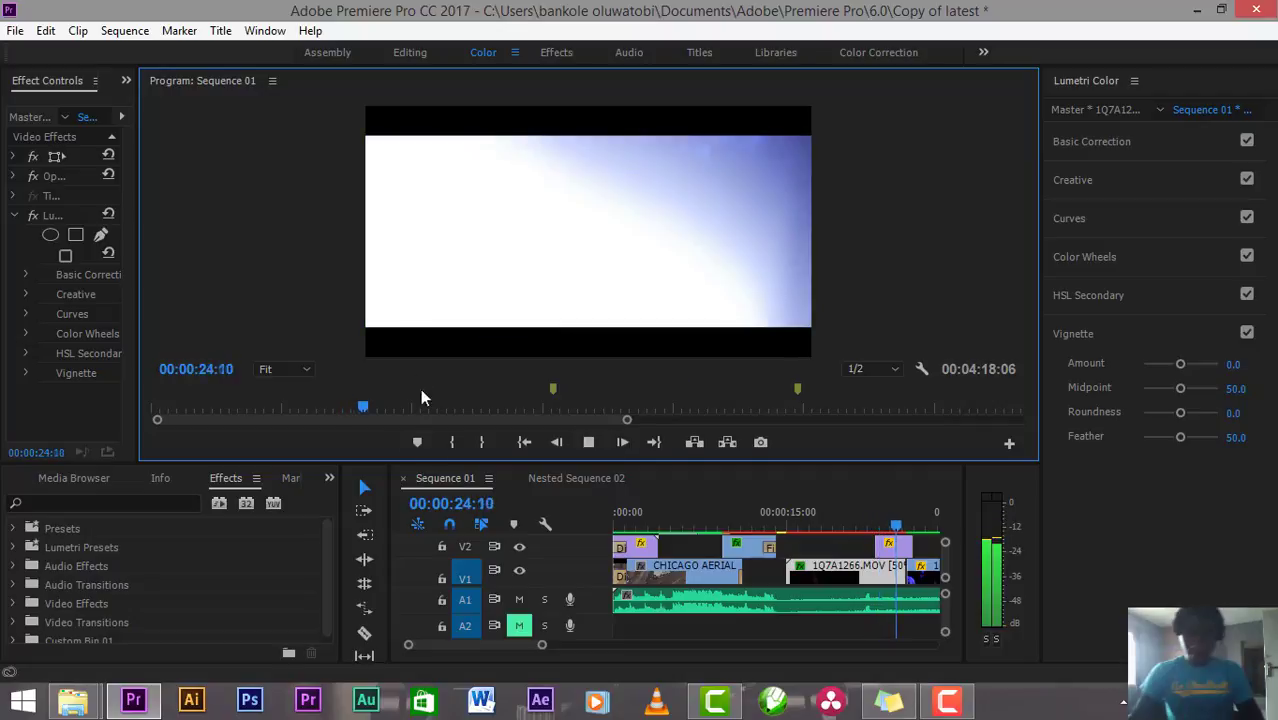
left_click(588, 442)
left_click_drag(903, 530, 874, 528)
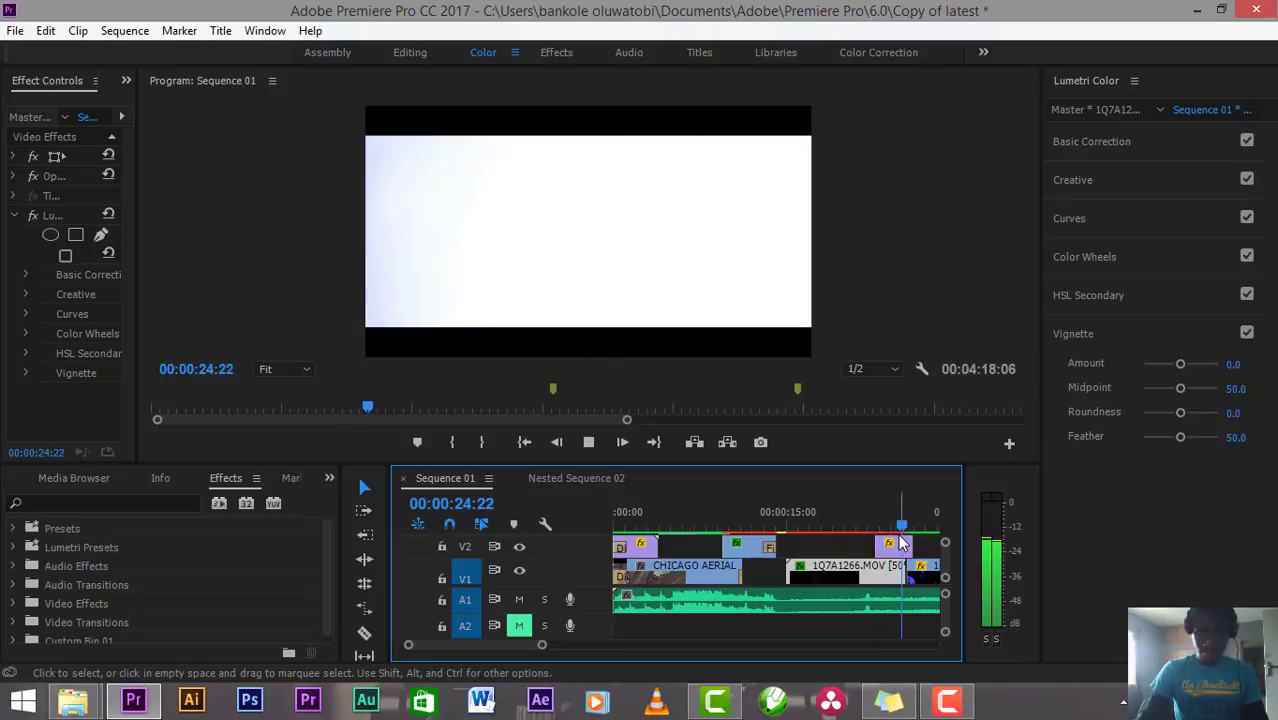
left_click(903, 528)
left_click_drag(903, 528, 903, 530)
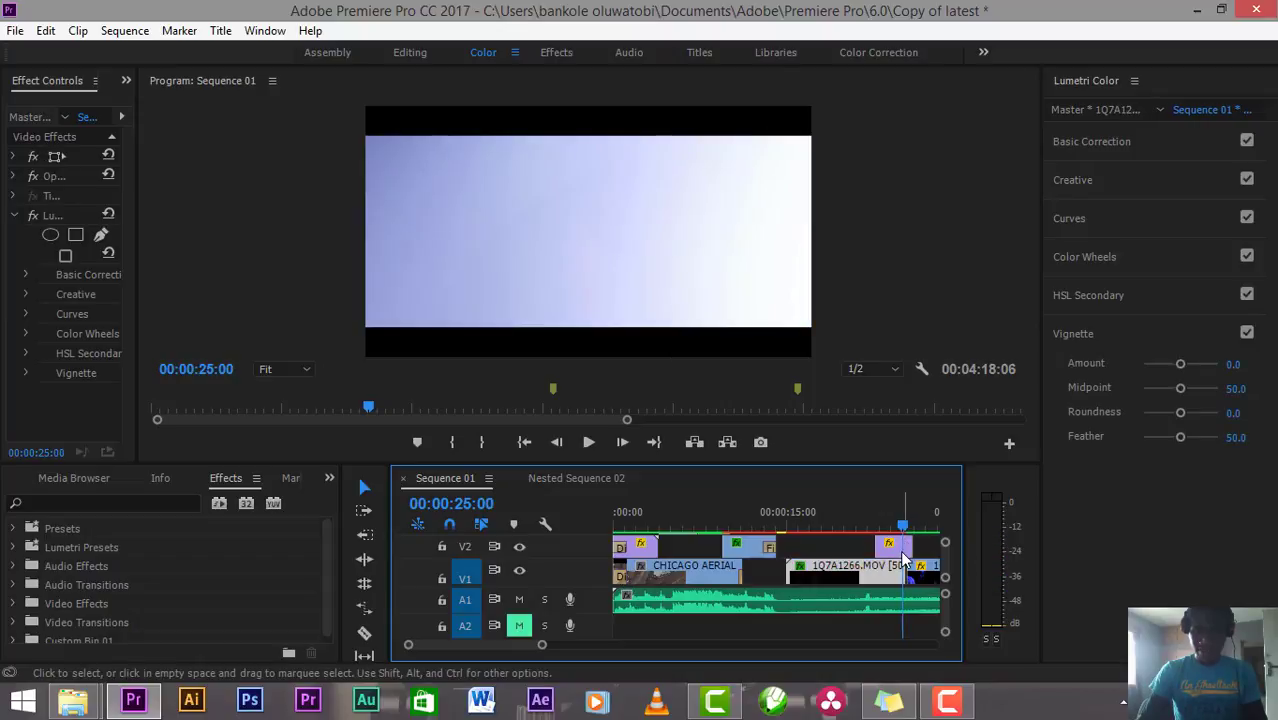
left_click(903, 544)
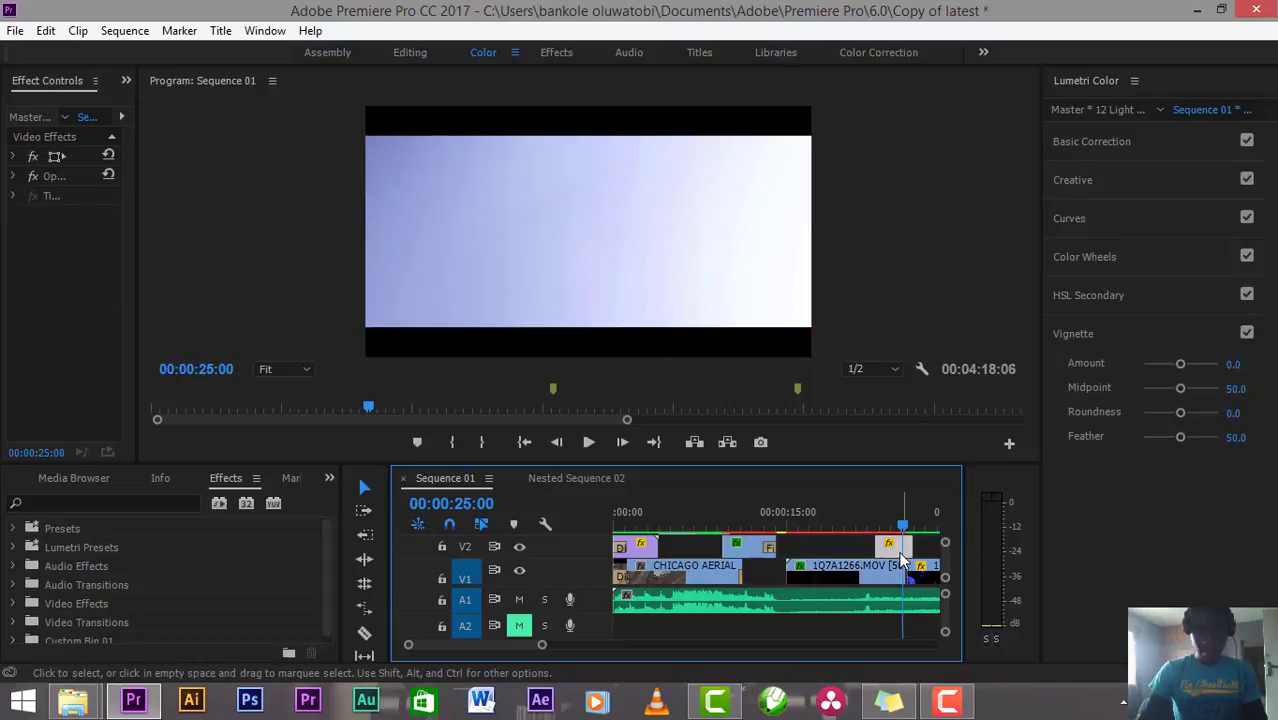
Step: Show the Media Browser and play the sequence from 22 to 33 seconds
left_click(72, 479)
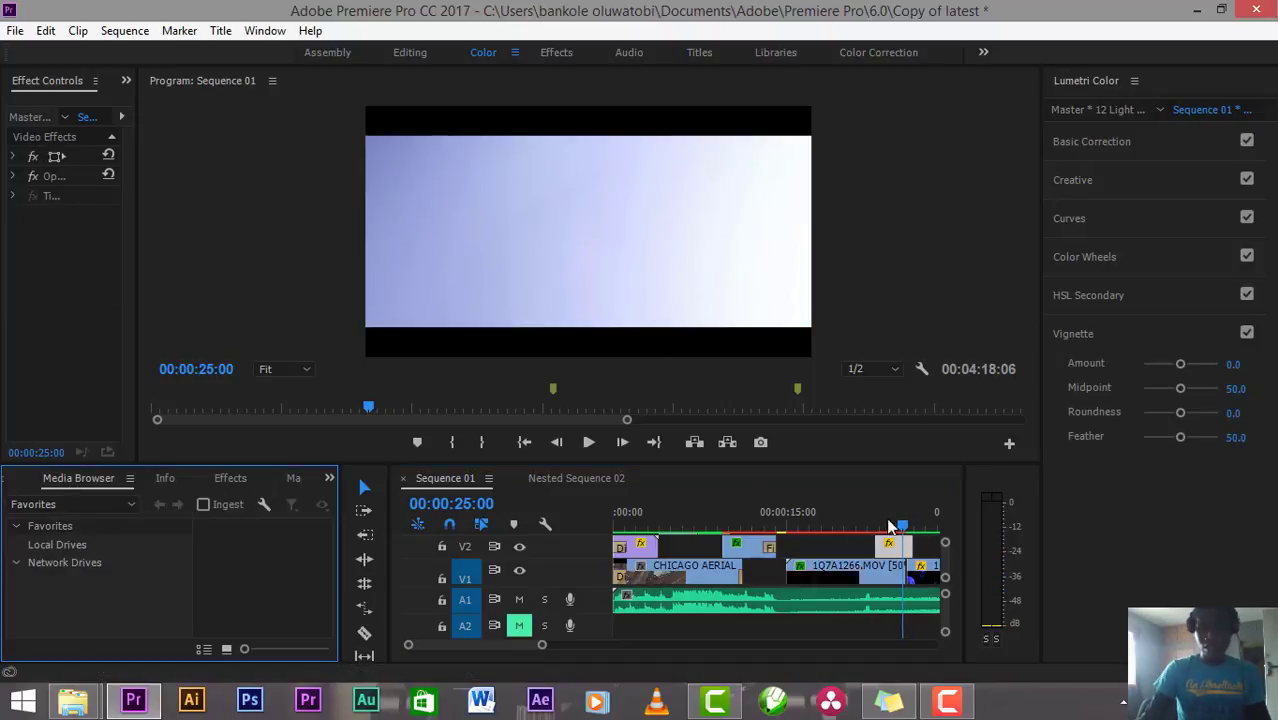
mouse_move(903, 528)
left_mouse_down()
mouse_move(868, 530)
mouse_move(909, 518)
mouse_move(882, 517)
left_mouse_up()
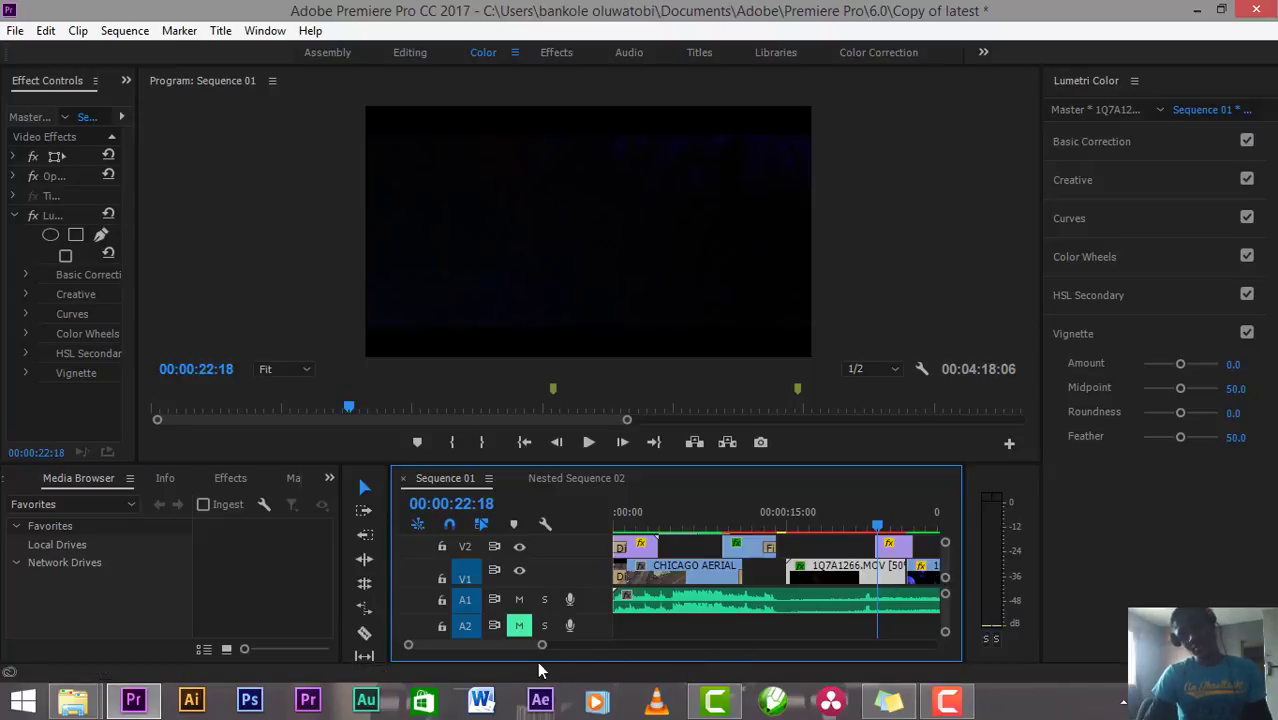
left_click_drag(521, 639, 525, 640)
key("space")
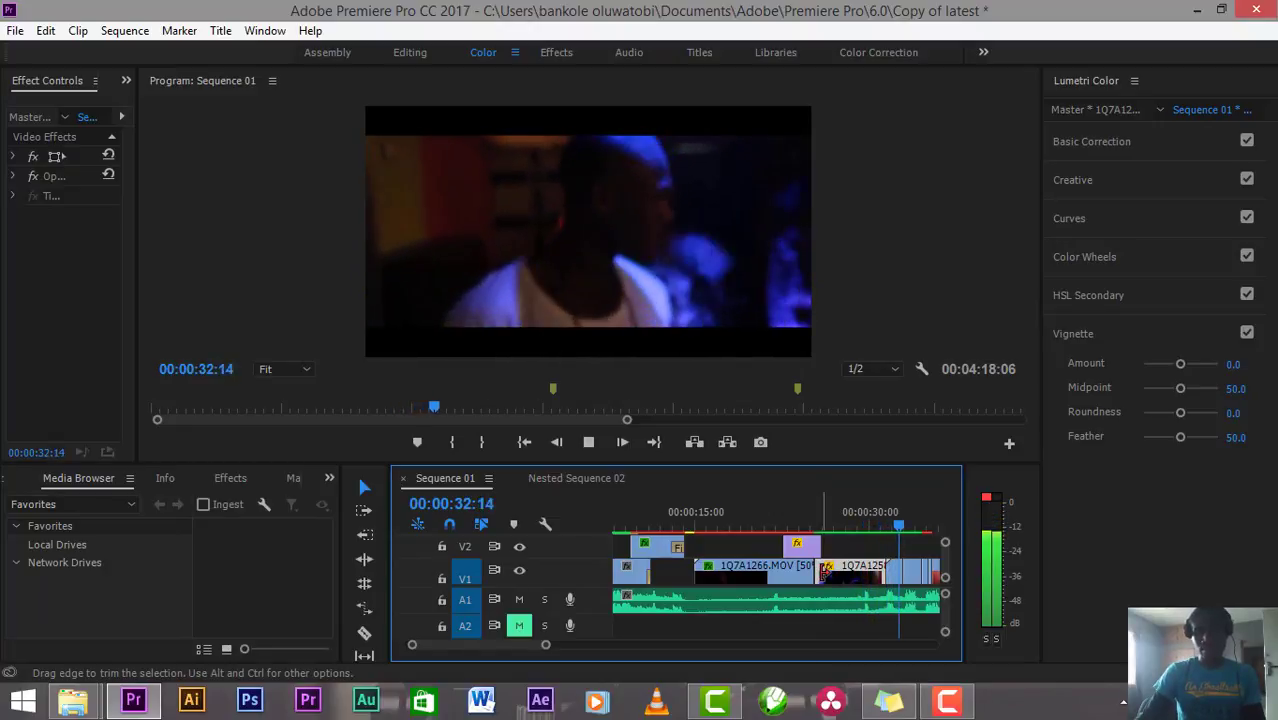
key("space")
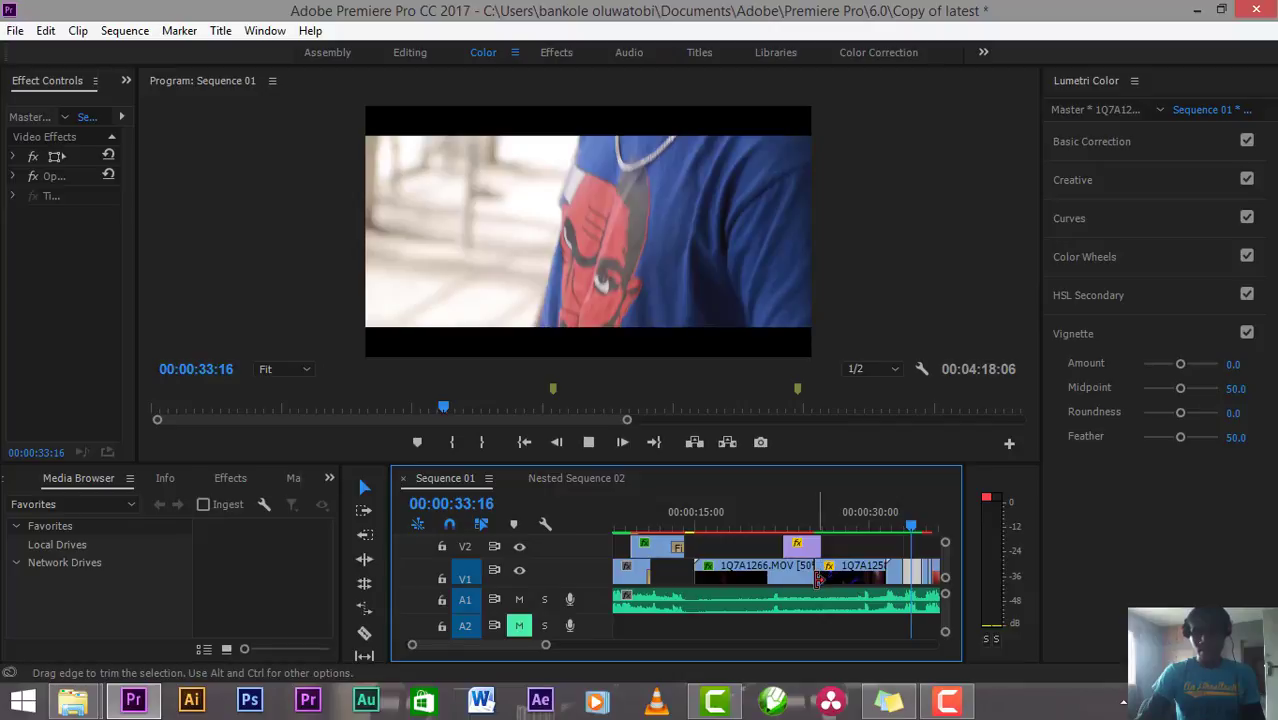
key("space")
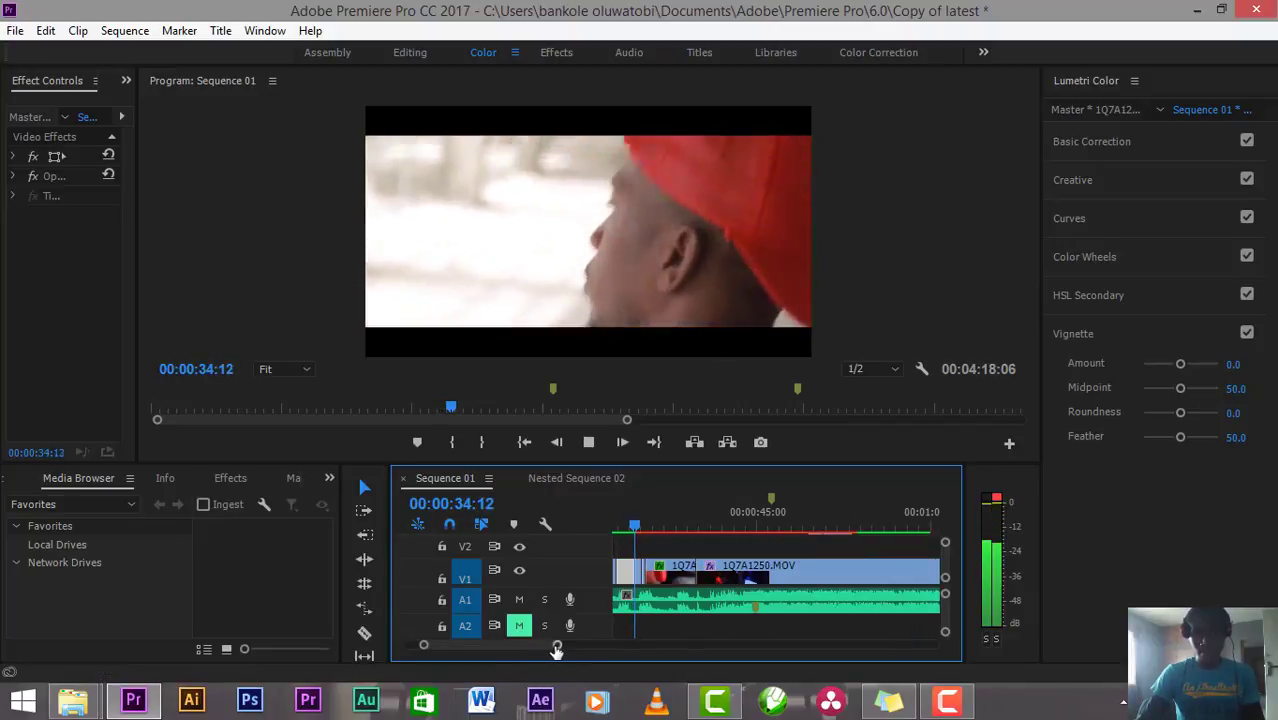
Step: Zoom the timeline out and replay from 00:00:33:16 to 35 seconds
left_click_drag(557, 650, 670, 644)
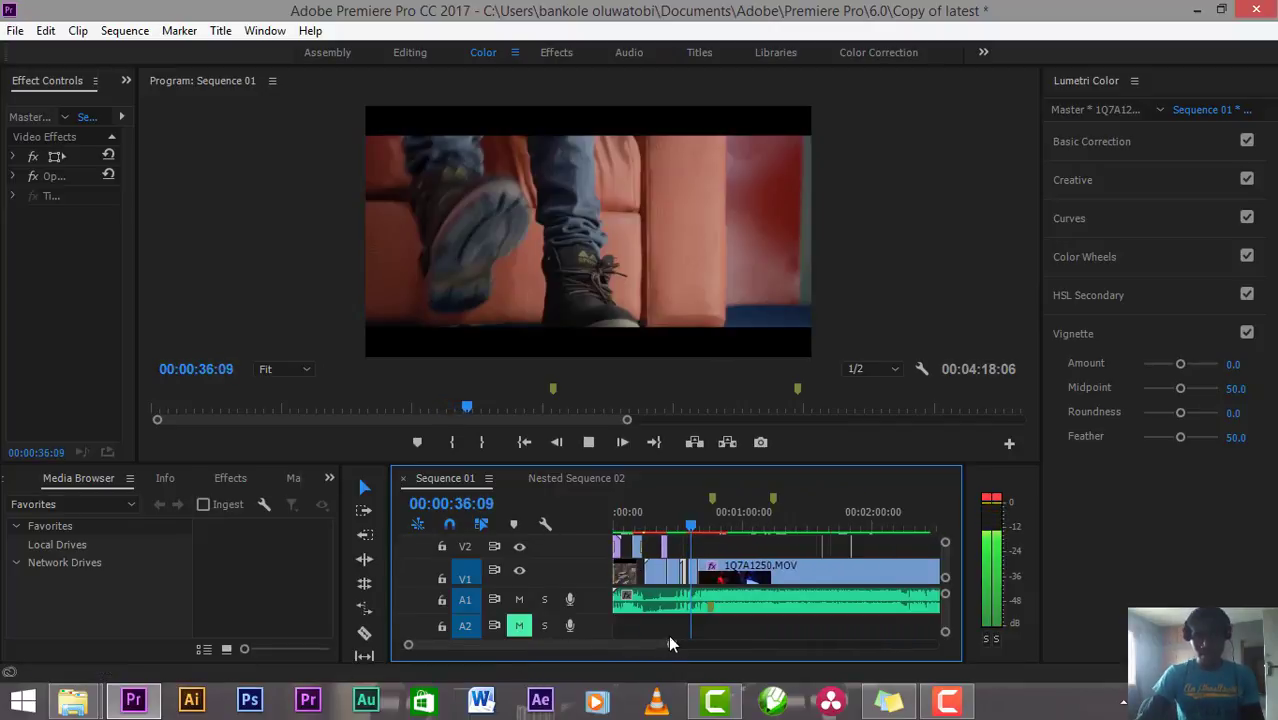
left_click(689, 526)
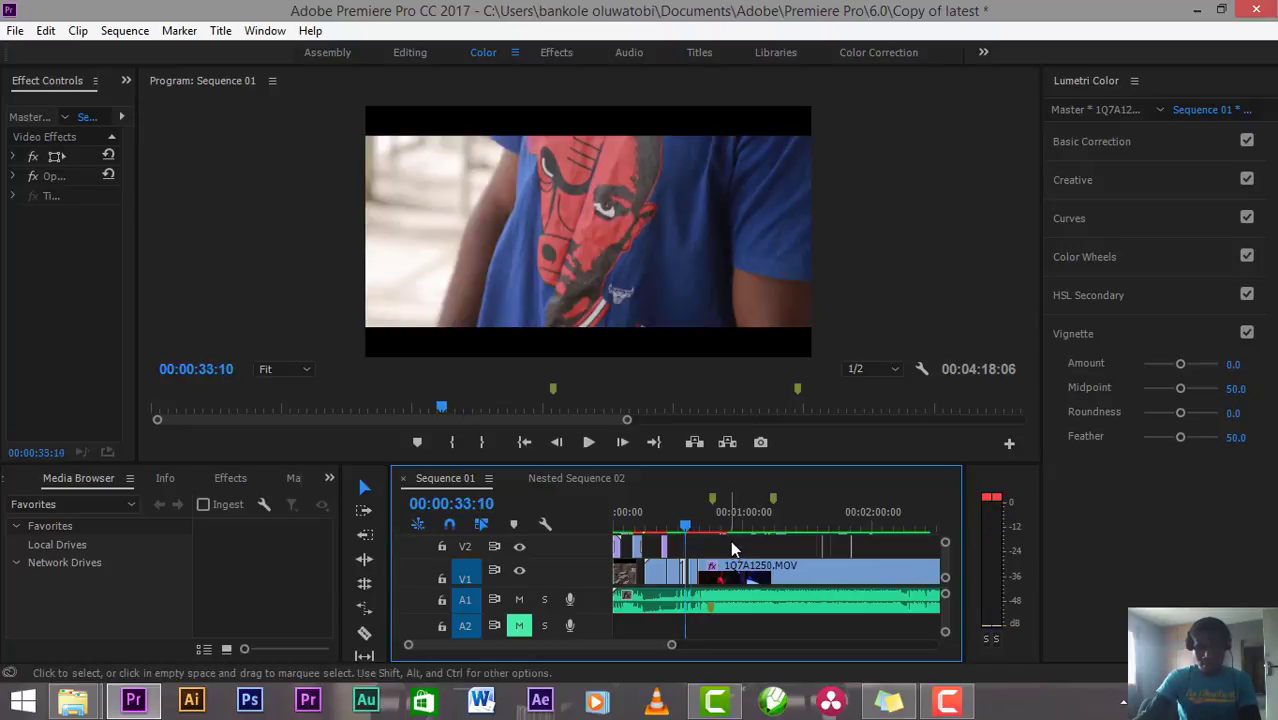
key("space")
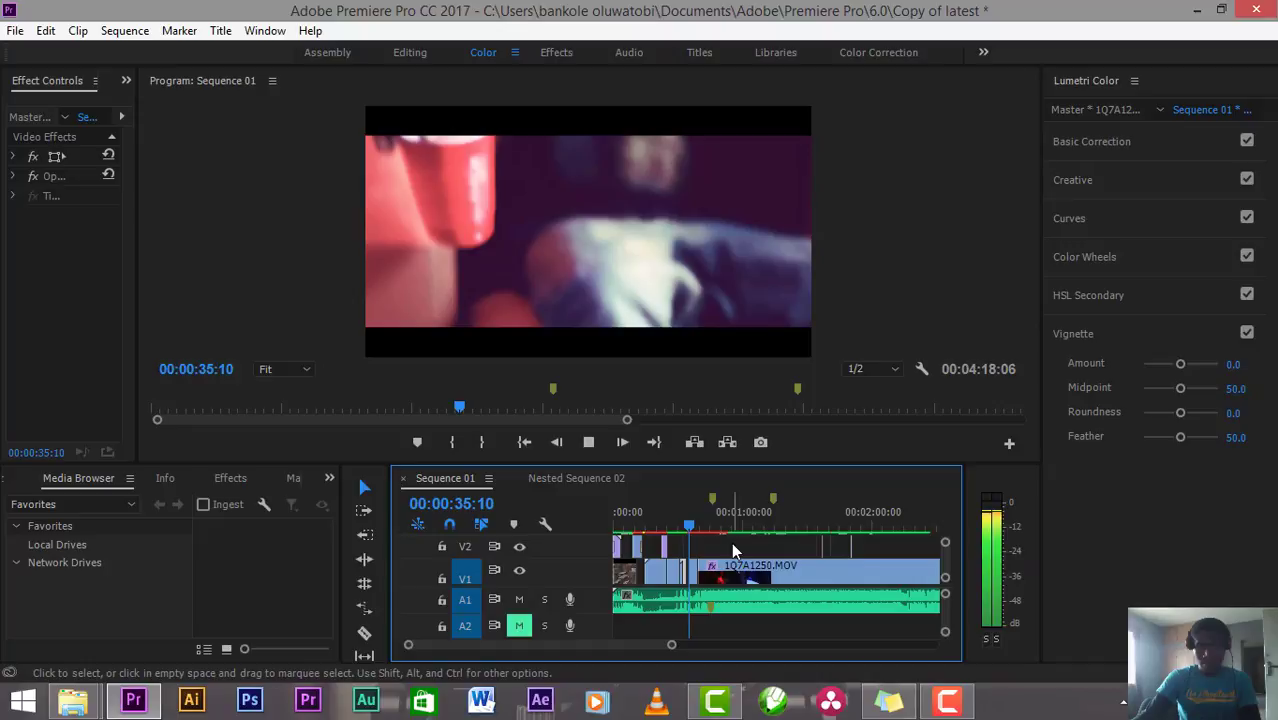
key("space")
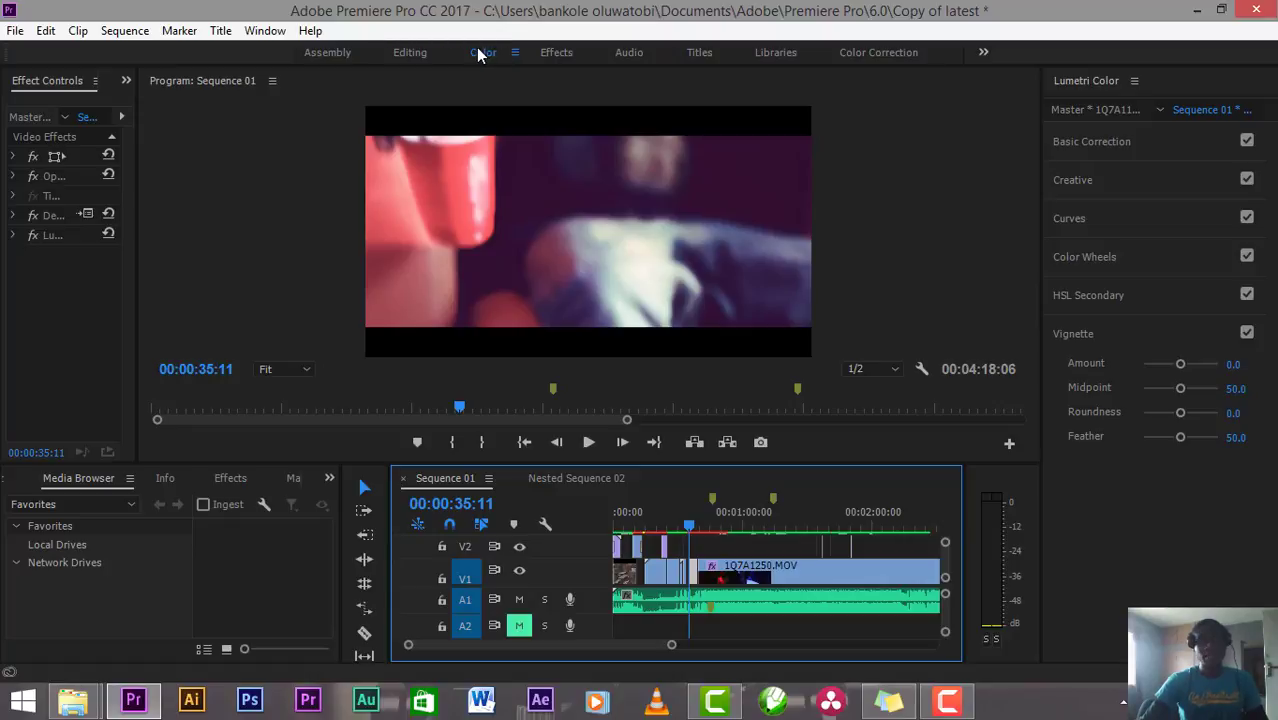
left_click(265, 30)
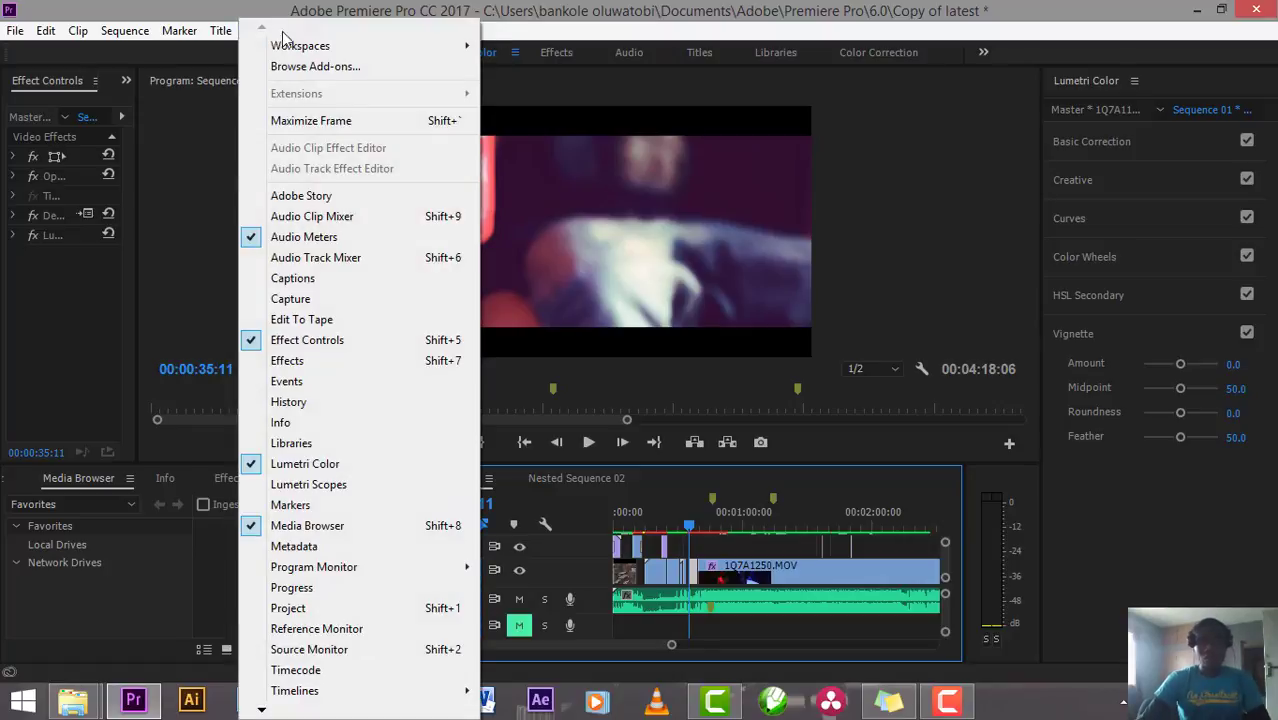
left_click(492, 58)
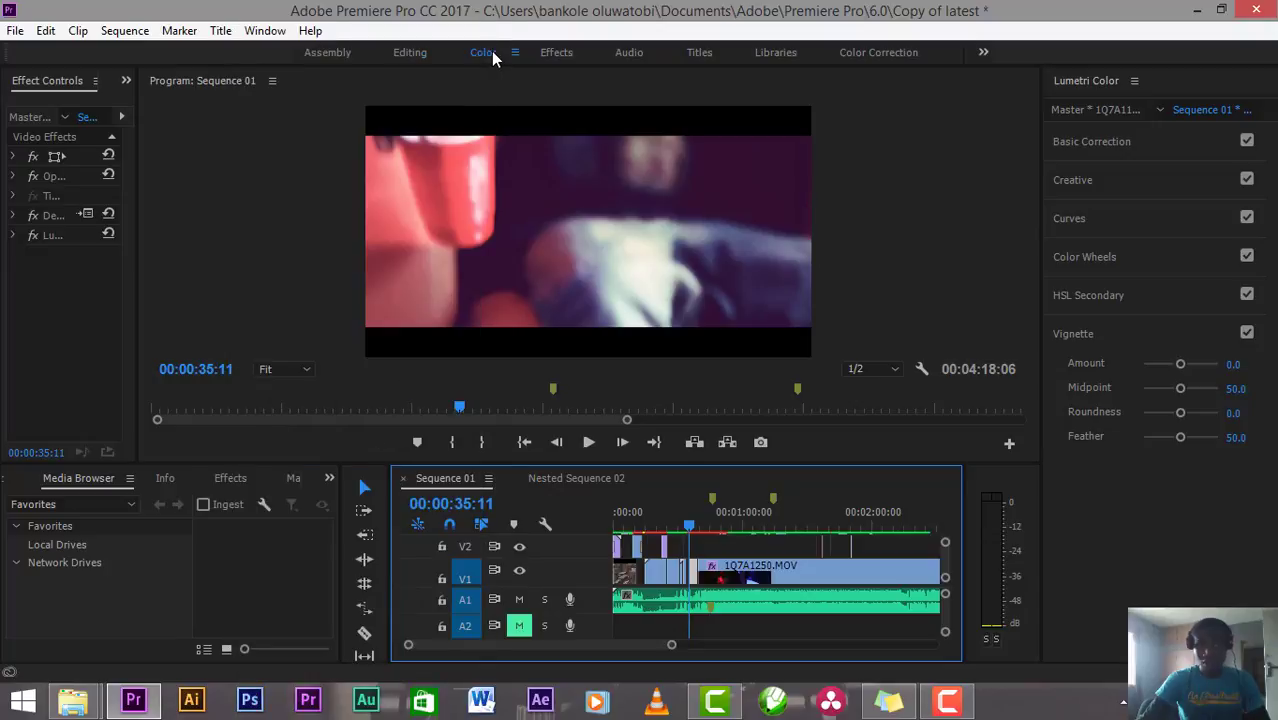
left_click(591, 442)
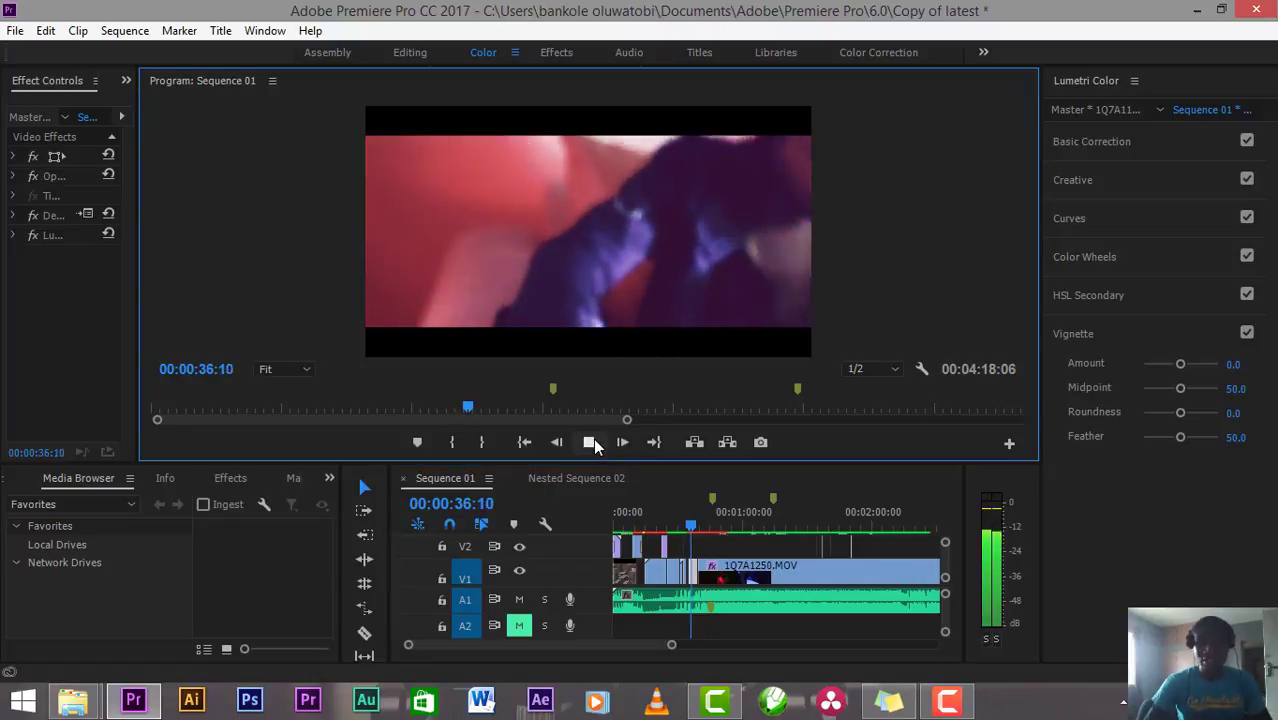
left_click(593, 440)
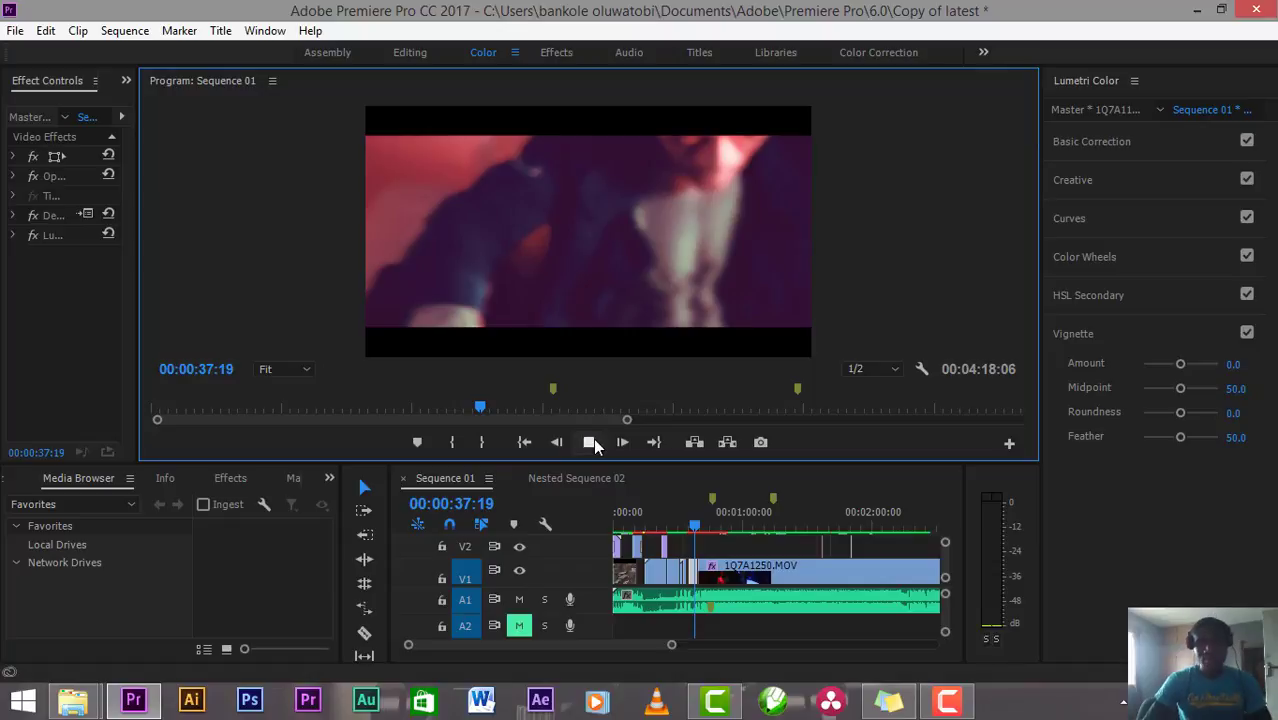
left_click(593, 440)
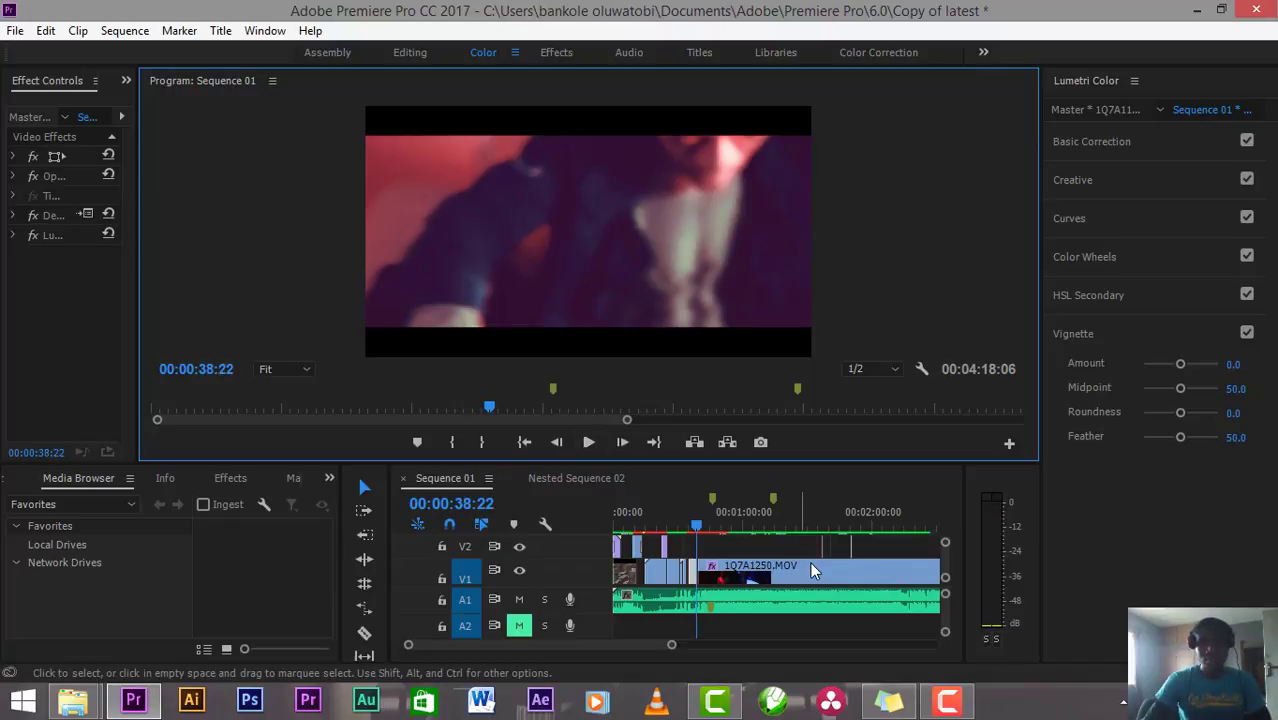
left_click_drag(697, 531, 735, 531)
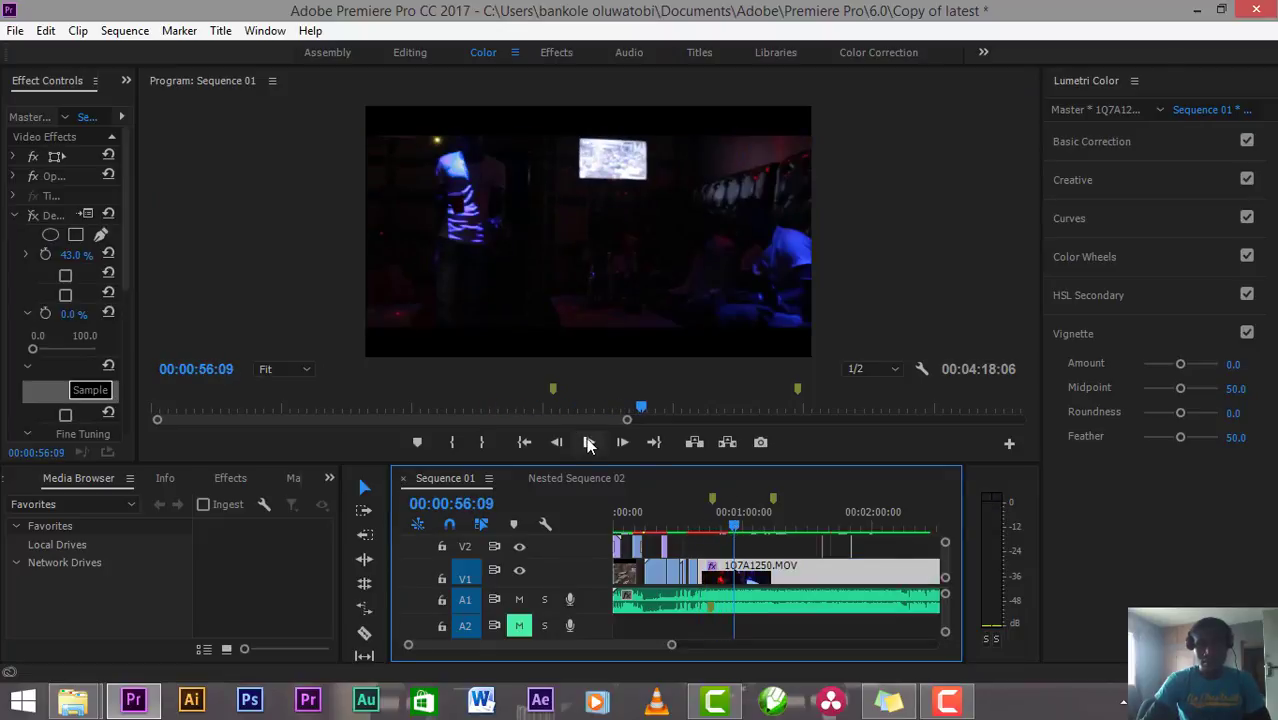
Step: Play from 56 seconds to near one minute, return to 56:20, and zoom the timeline in
left_click(589, 443)
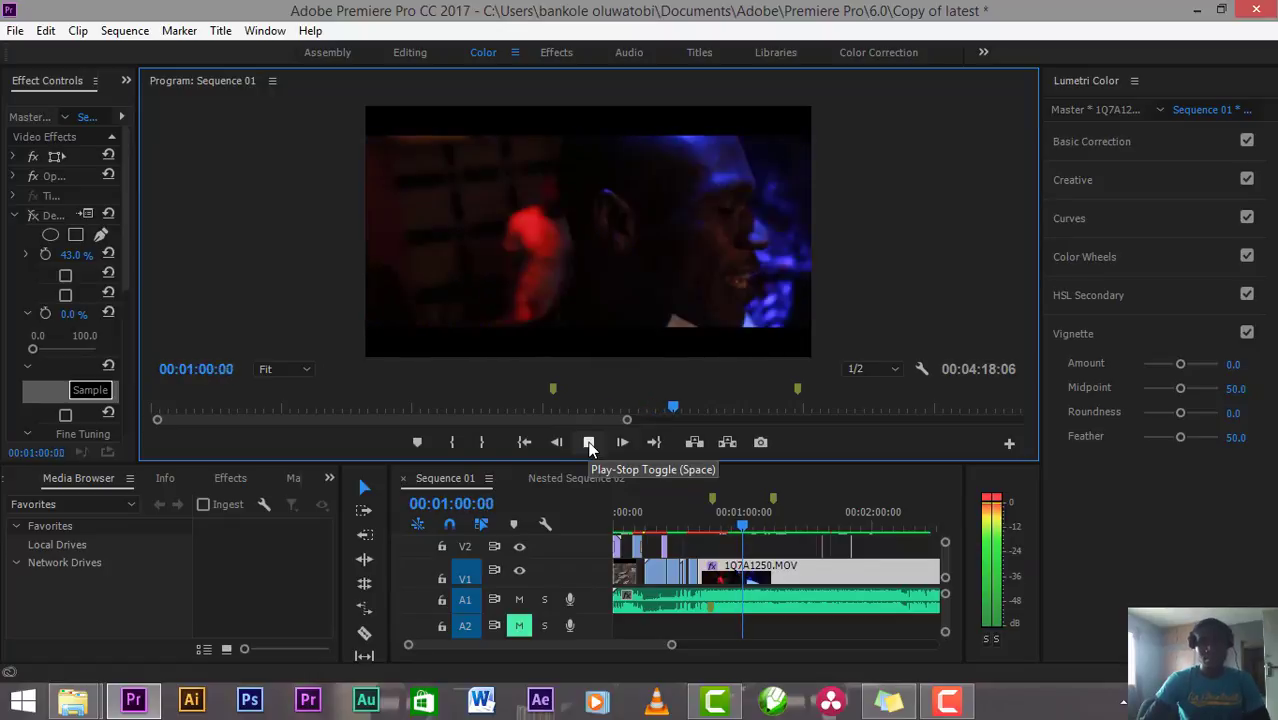
left_click(589, 443)
left_click_drag(742, 516, 740, 515)
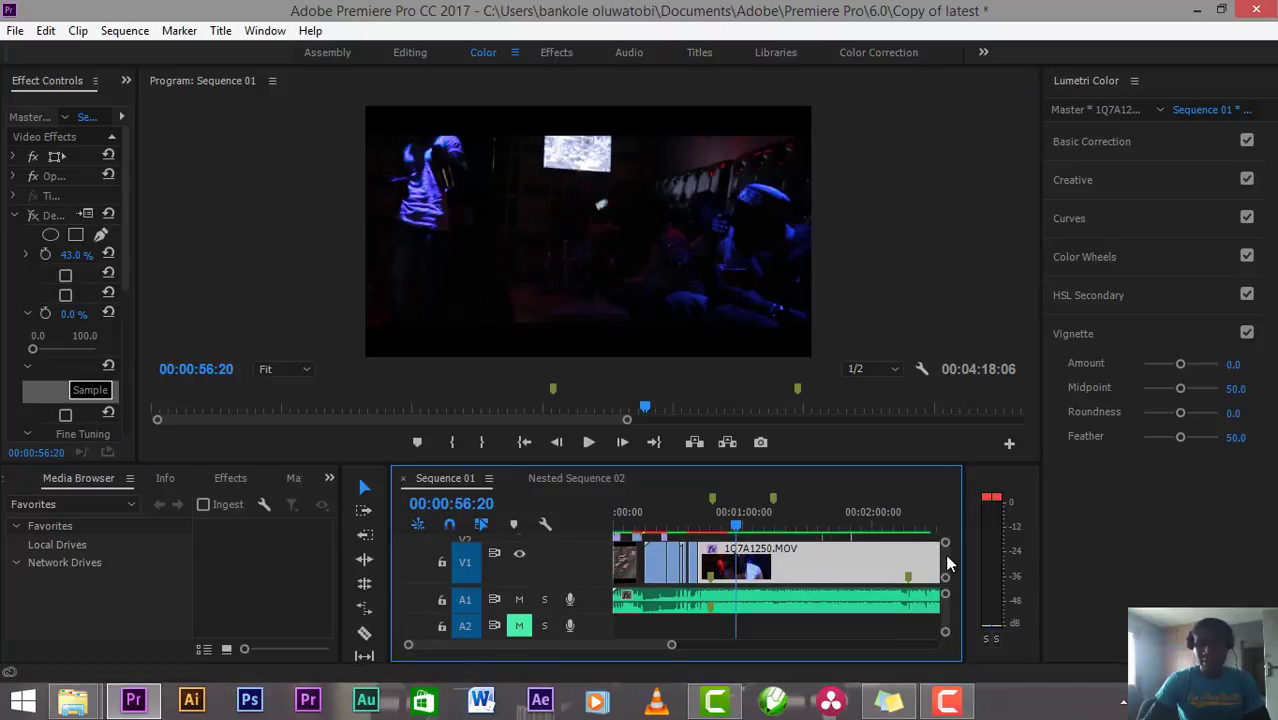
scroll(946, 558, "up", 2)
scroll(944, 550, "up", 5)
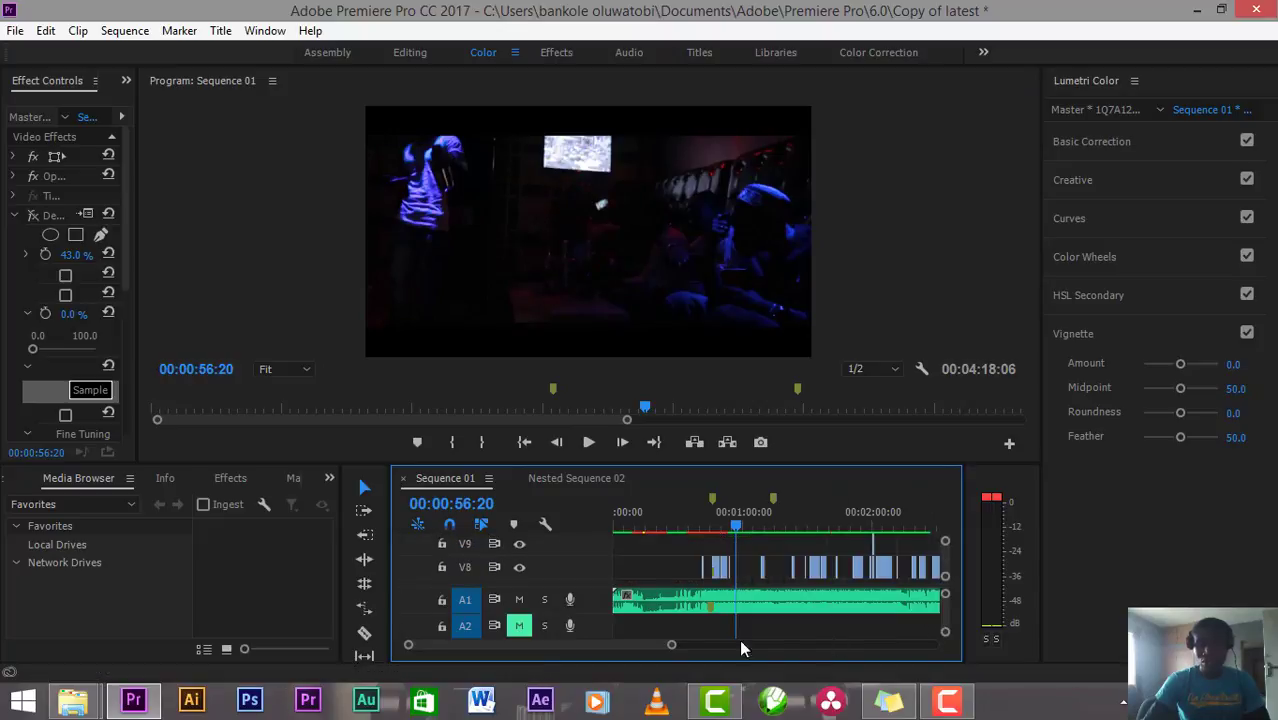
left_click_drag(676, 642, 589, 652)
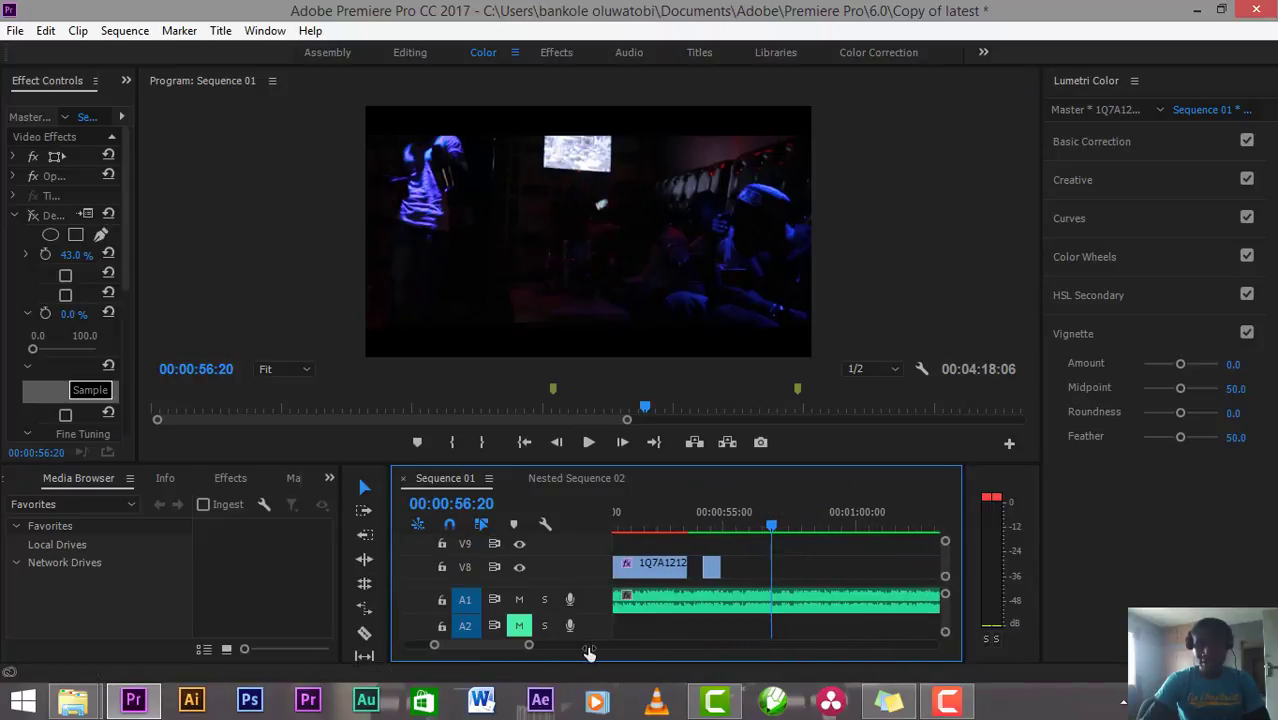
Step: Play from 00:00:54:19, then scroll down and select the 1Q7A1253.MOV clip on V5
left_click_drag(774, 530, 718, 534)
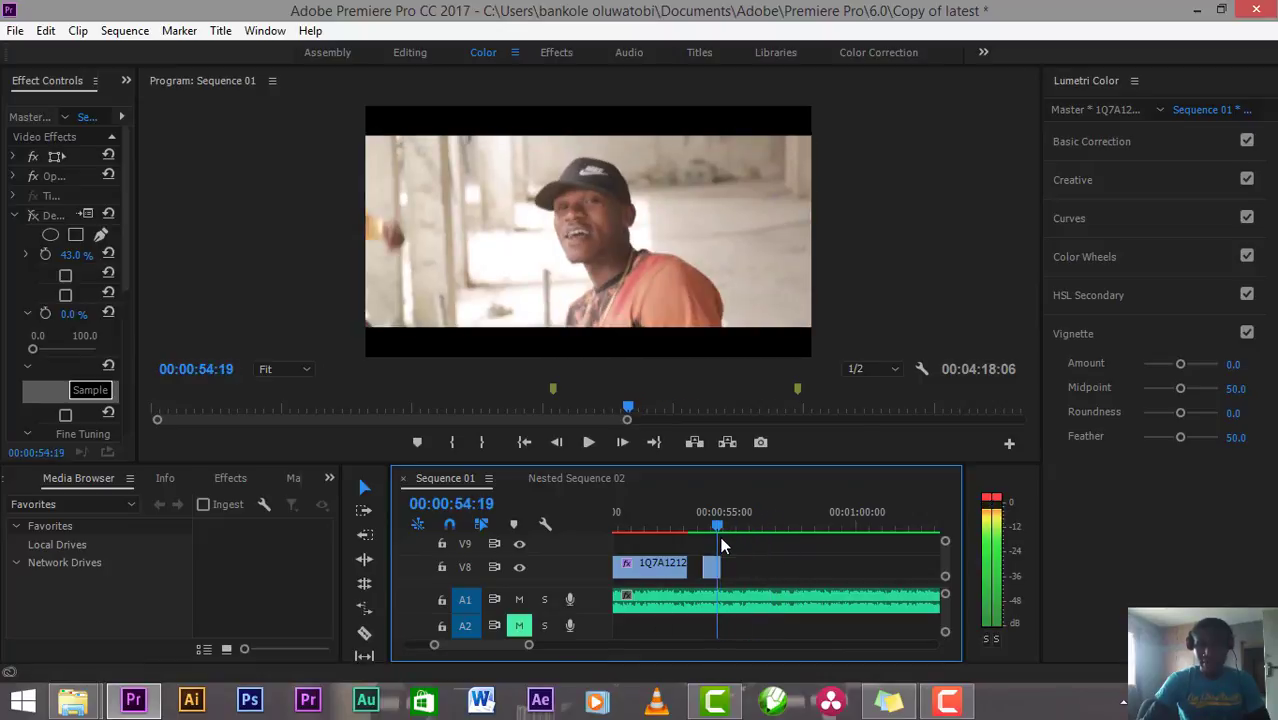
left_click(589, 442)
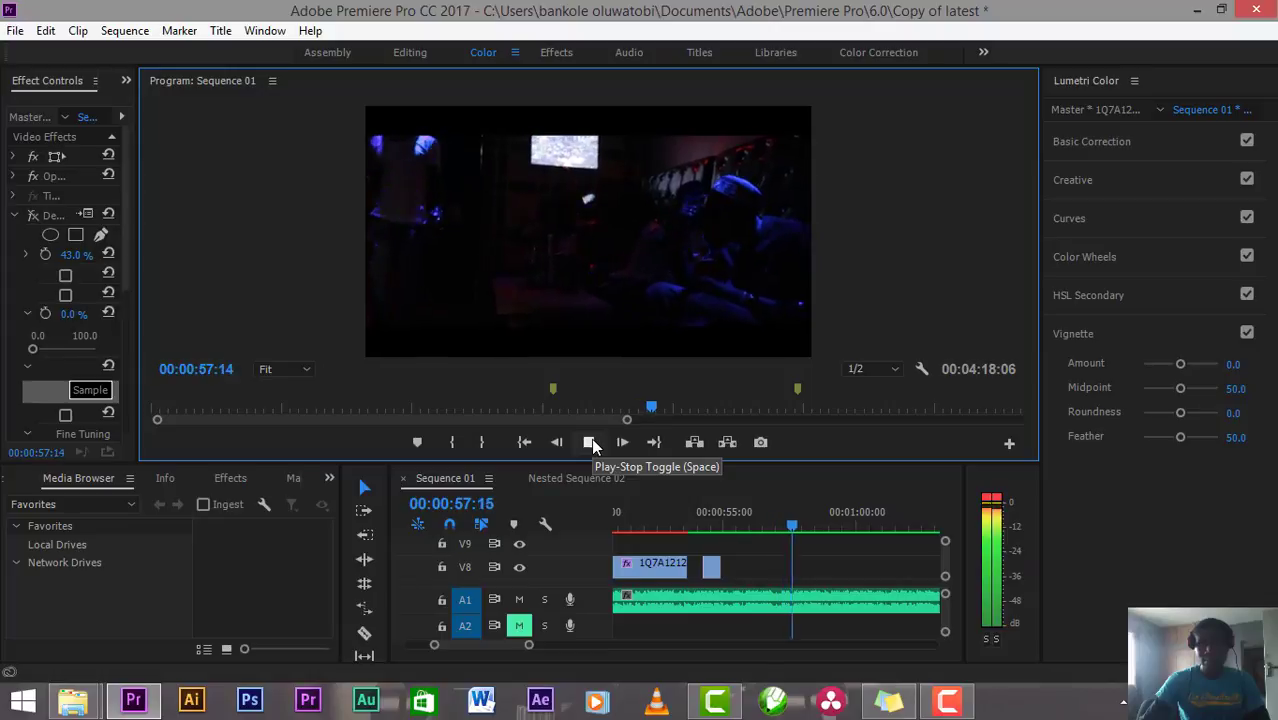
left_click(590, 442)
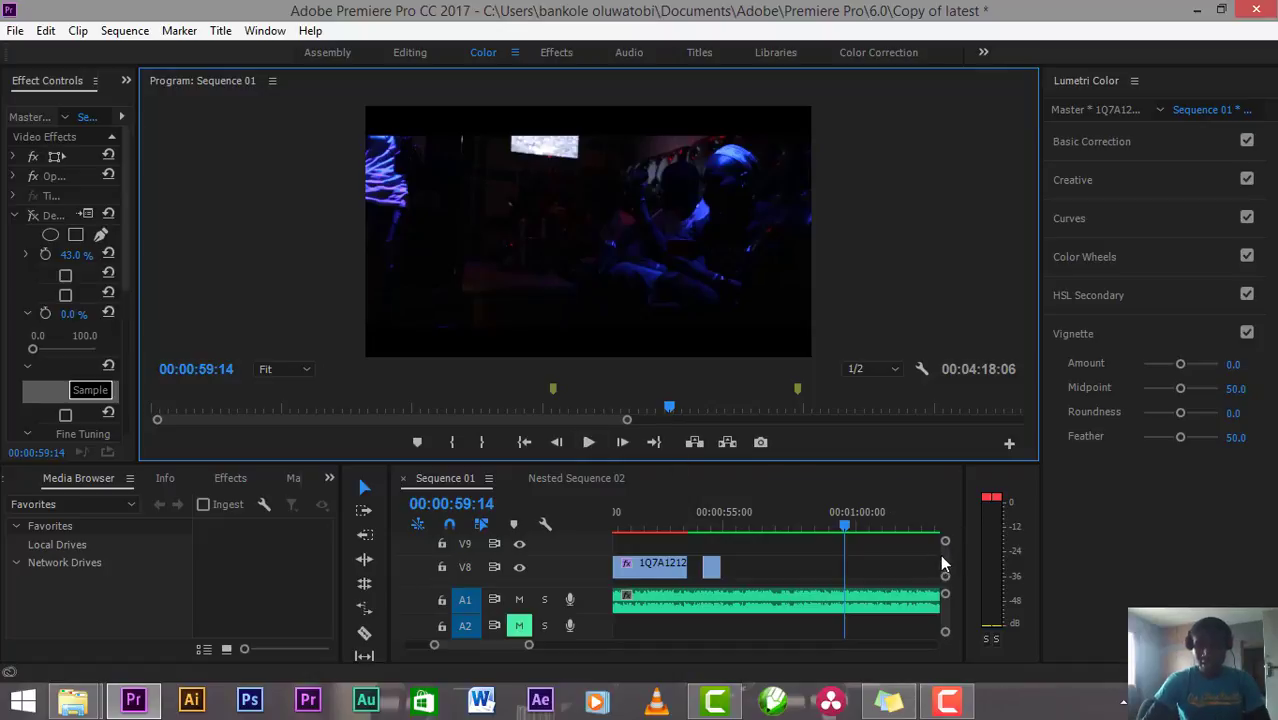
scroll(943, 565, "down", 3)
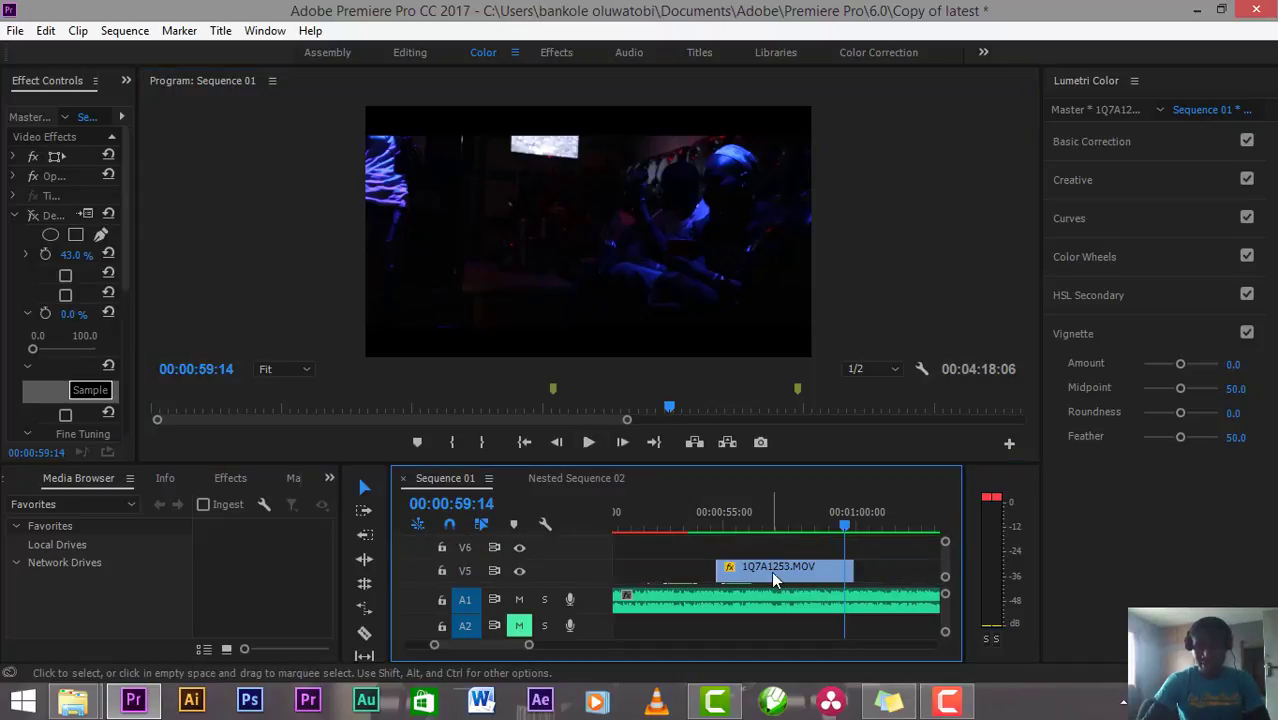
left_click(775, 580)
Step: Widen Effect Controls and expand Motion and Time Remapping to show the speed keyframes
key("j")
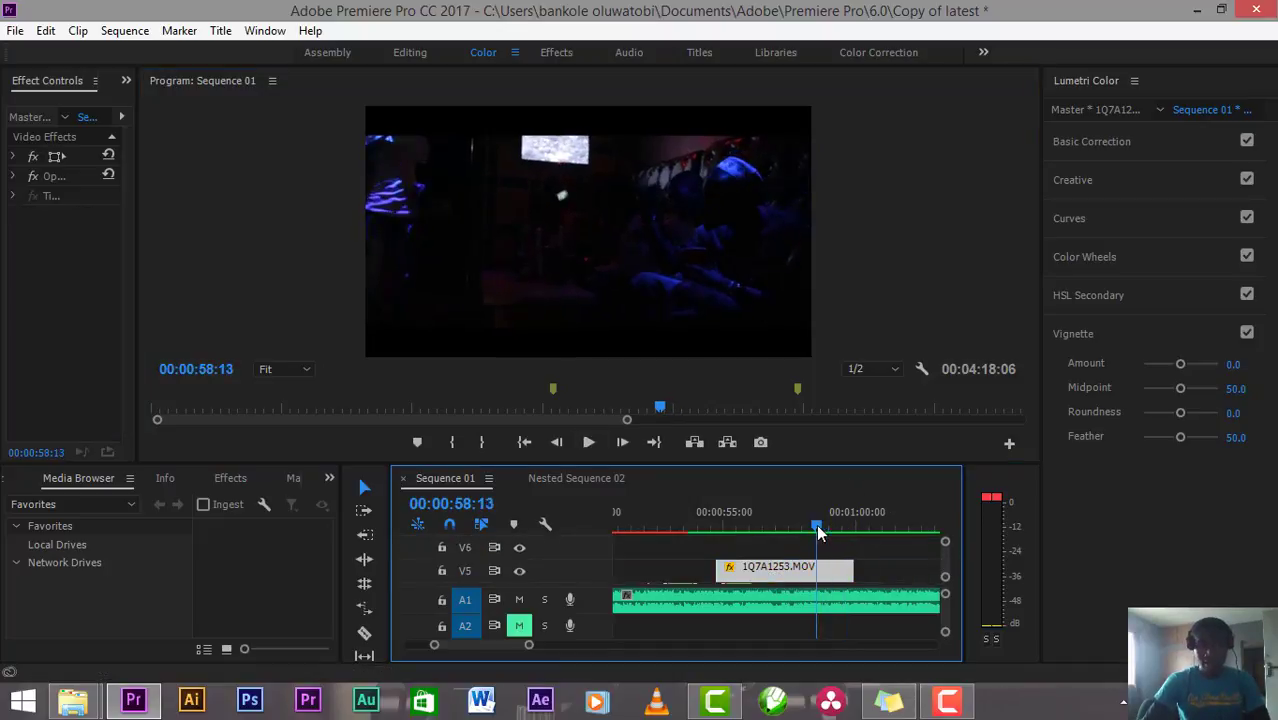
left_click(134, 281)
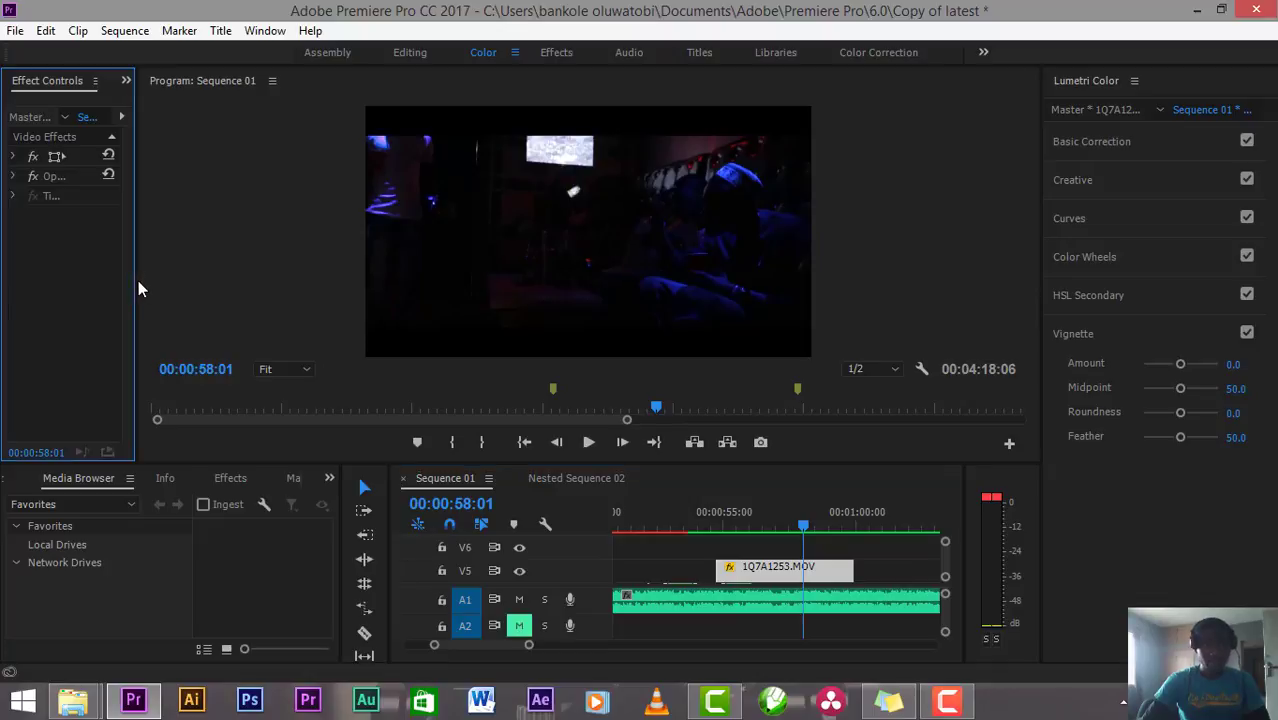
left_click_drag(138, 280, 252, 281)
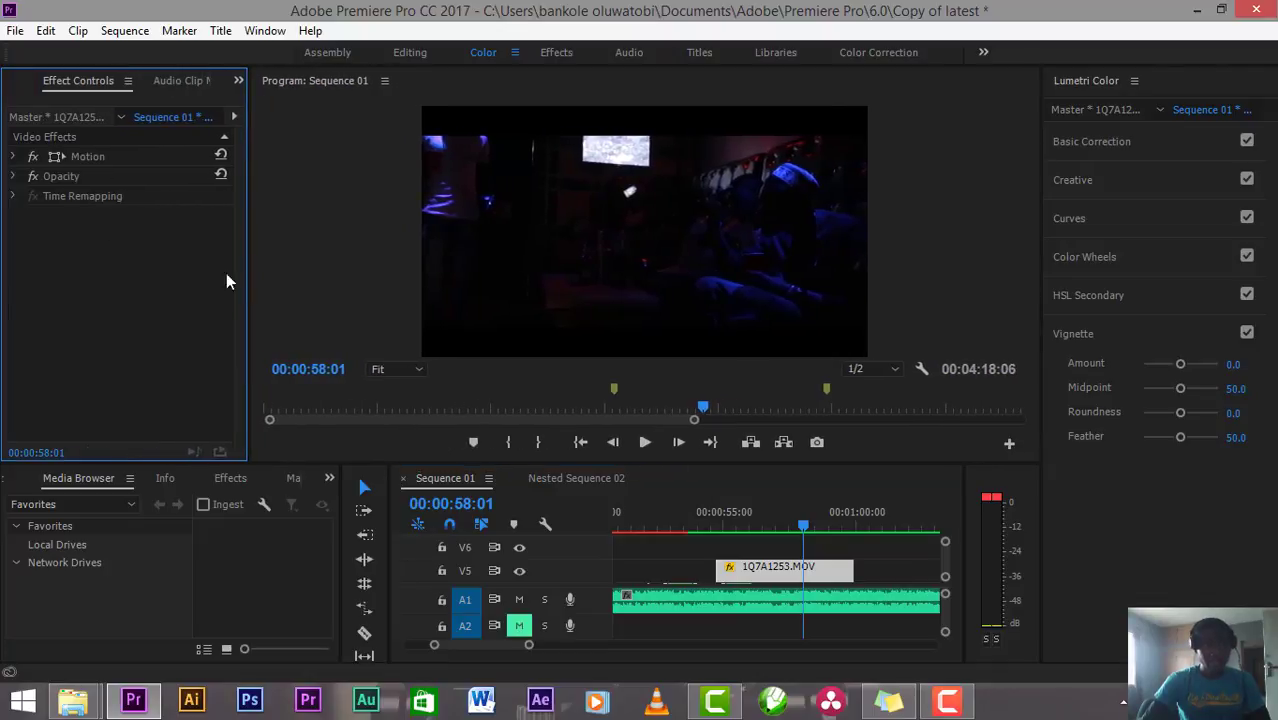
left_click(13, 157)
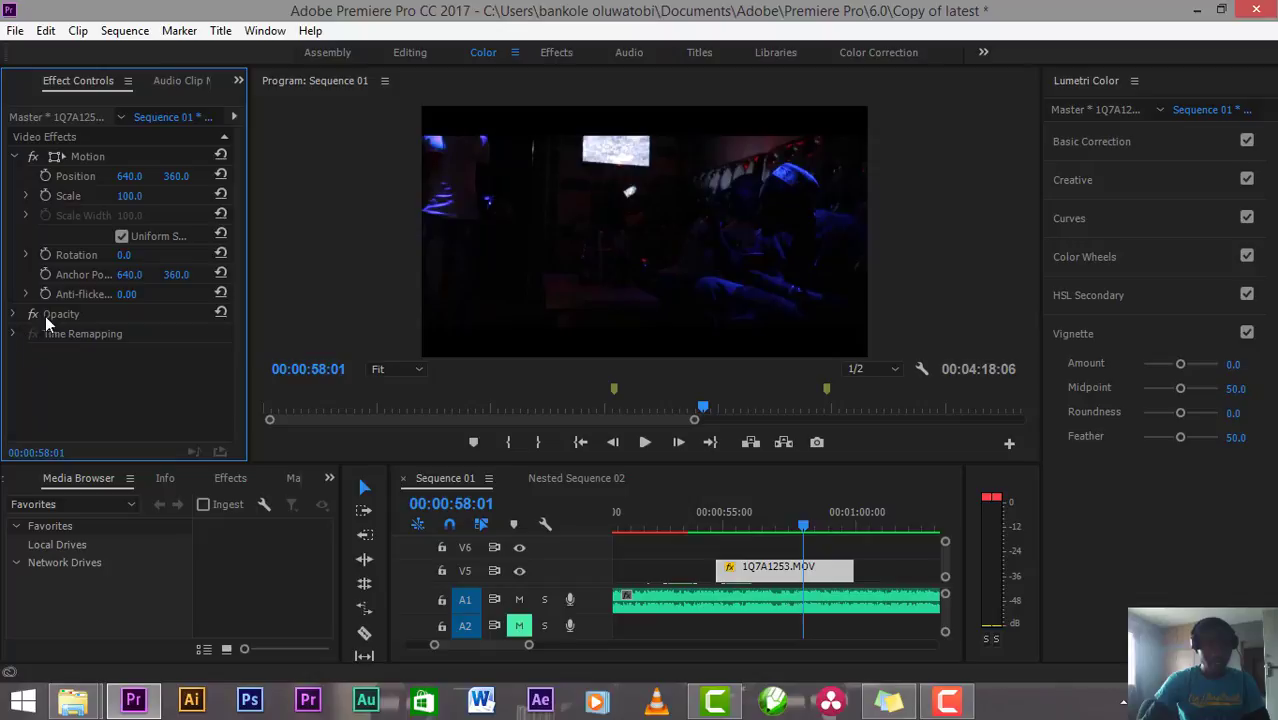
left_click(13, 334)
left_click_drag(249, 373, 400, 370)
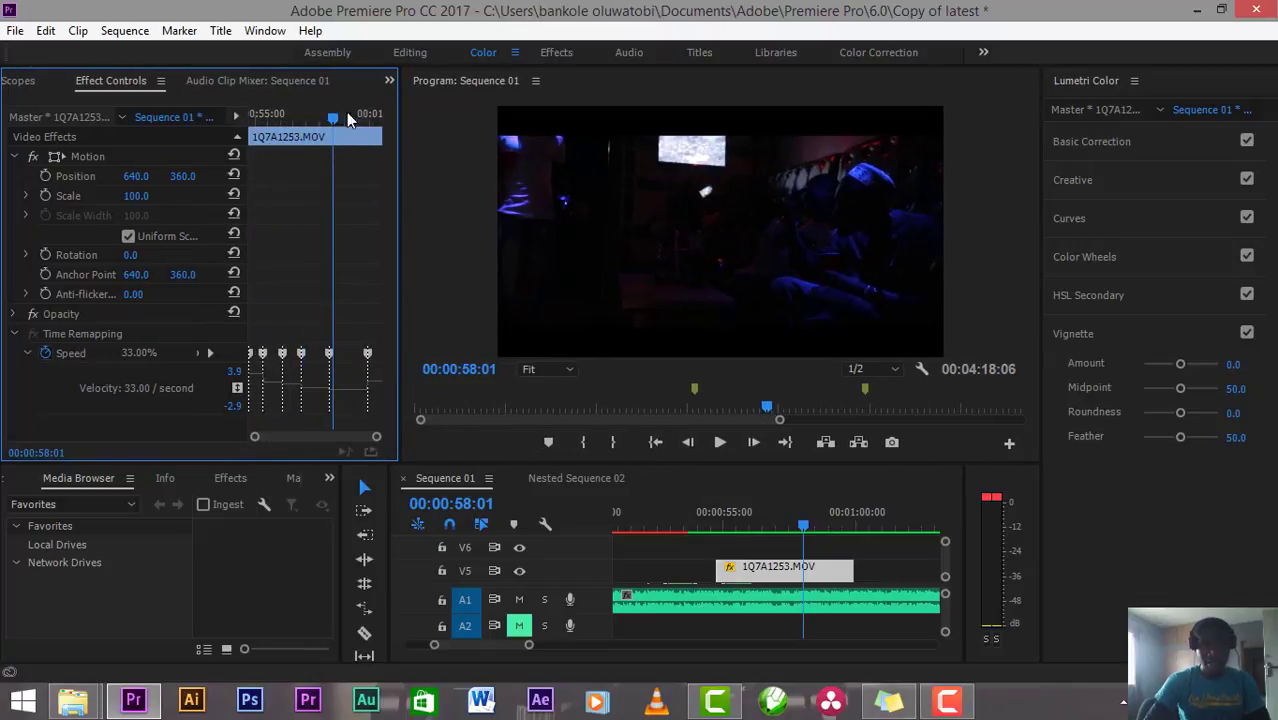
Step: Play the time-remapped 1Q7A1253.MOV from its start, stopping at 00:01:14:15
left_click_drag(349, 119, 173, 317)
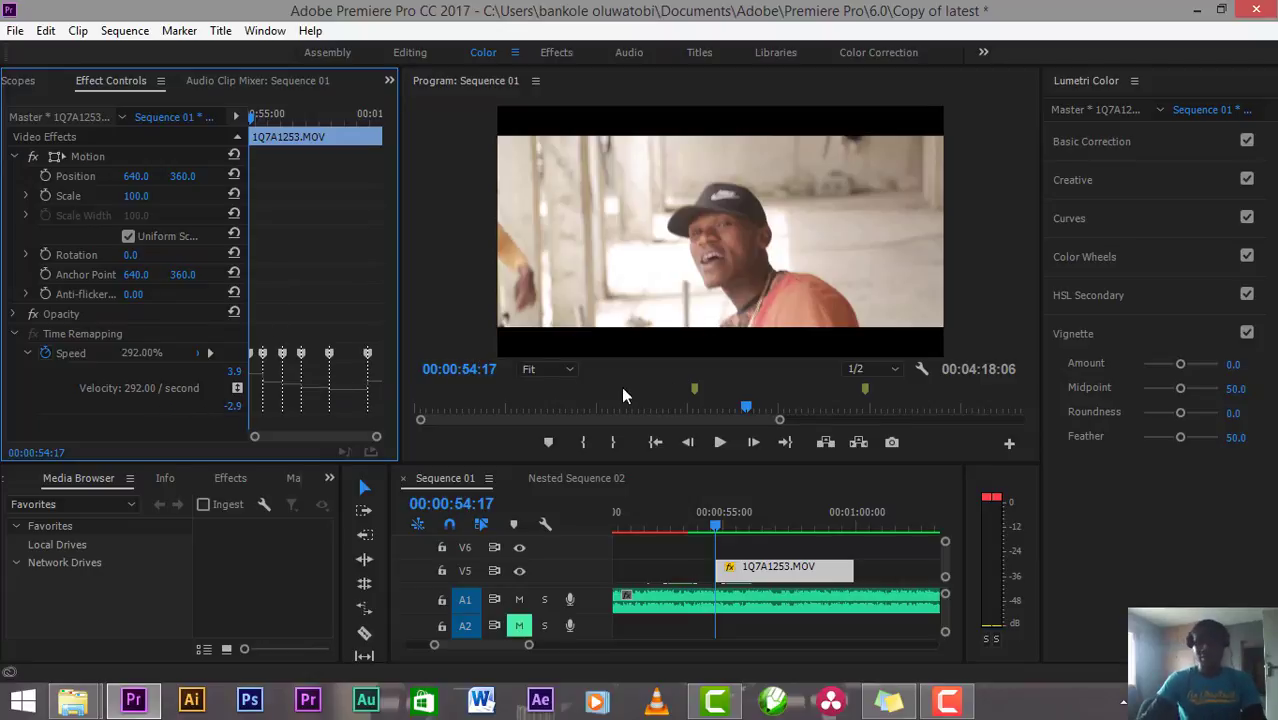
key("space")
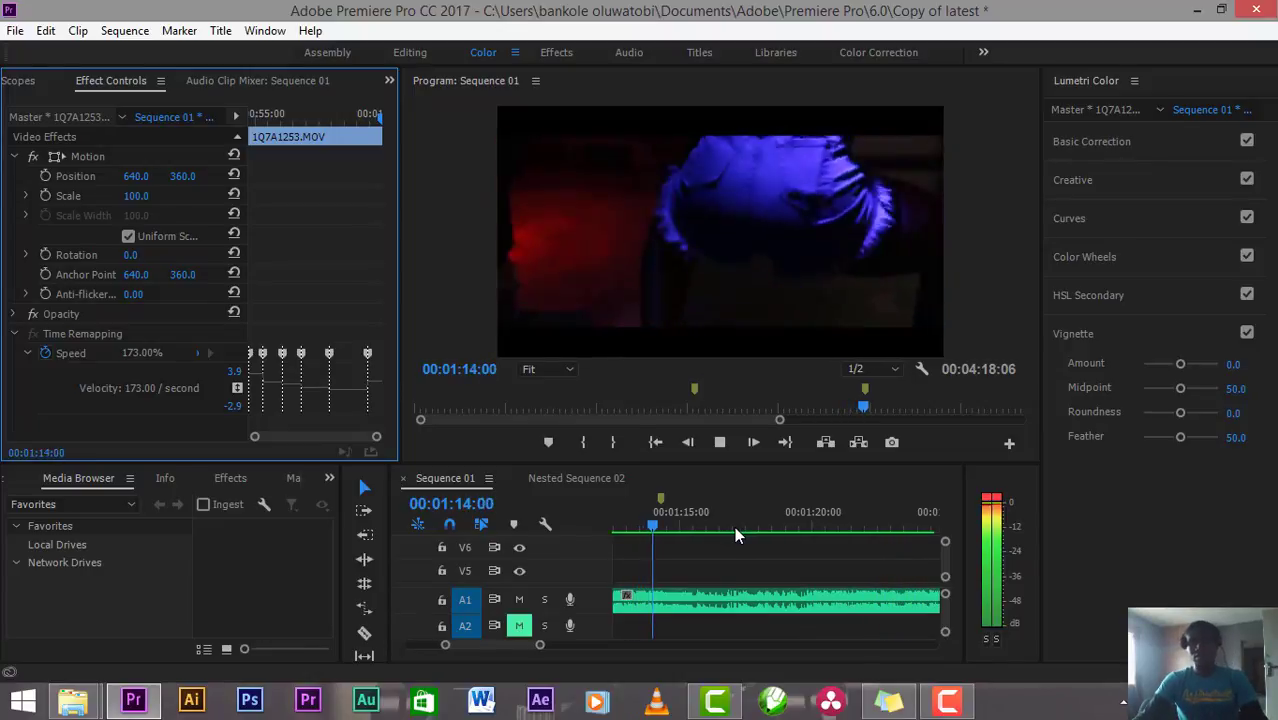
key("space")
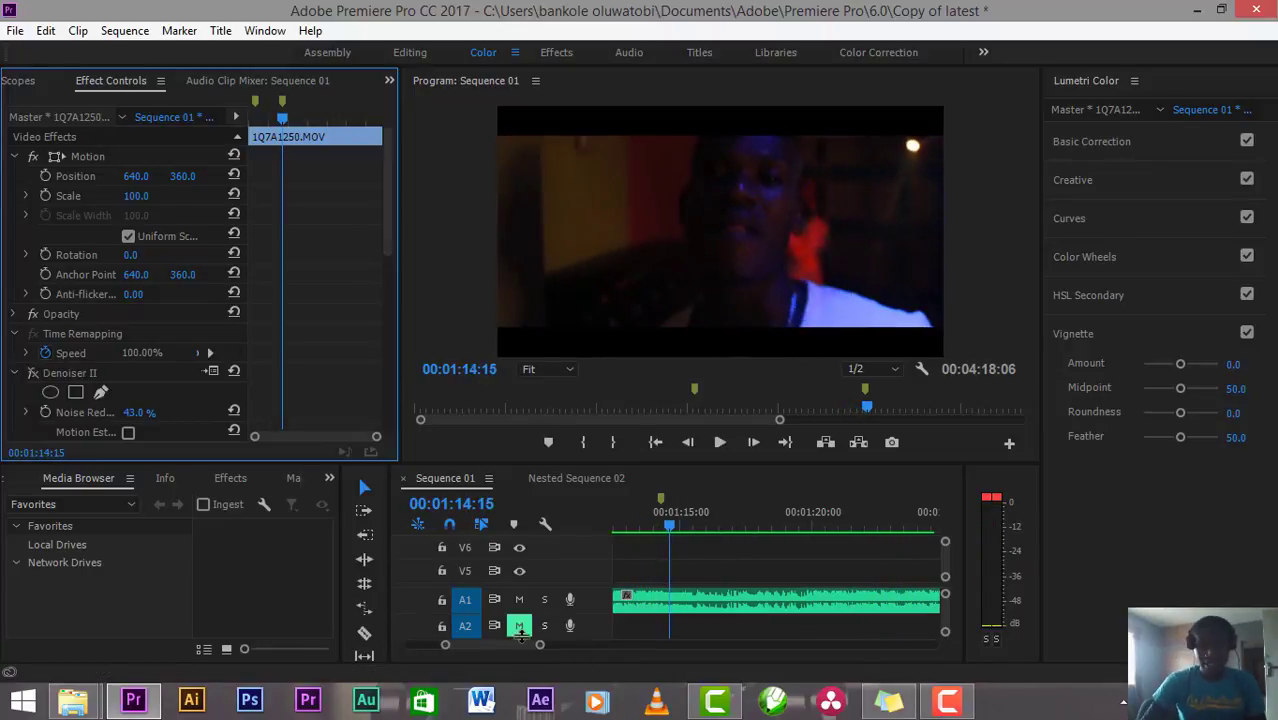
left_click_drag(515, 655, 510, 647)
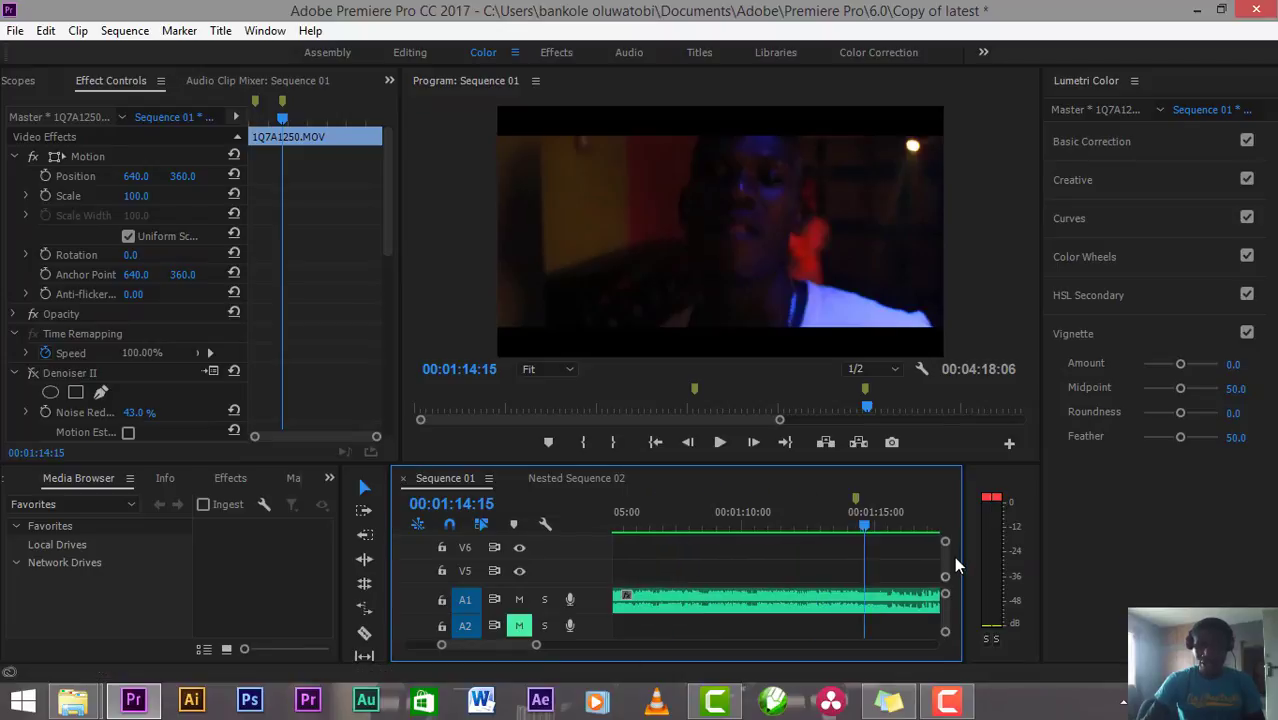
scroll(947, 558, "down", 3)
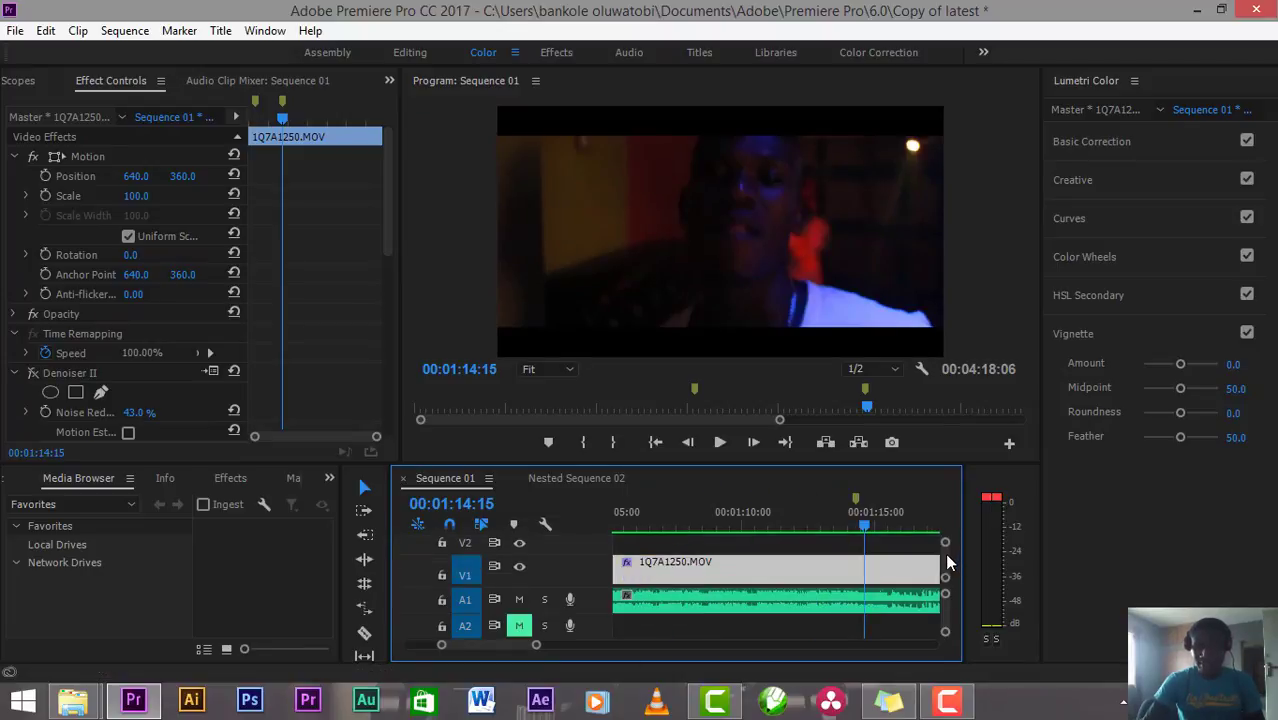
scroll(945, 553, "up", 2)
Step: Open the nested flic 2 sequence from V3 at 00:01:12:18 and scrub its strobe clips
left_click(815, 526)
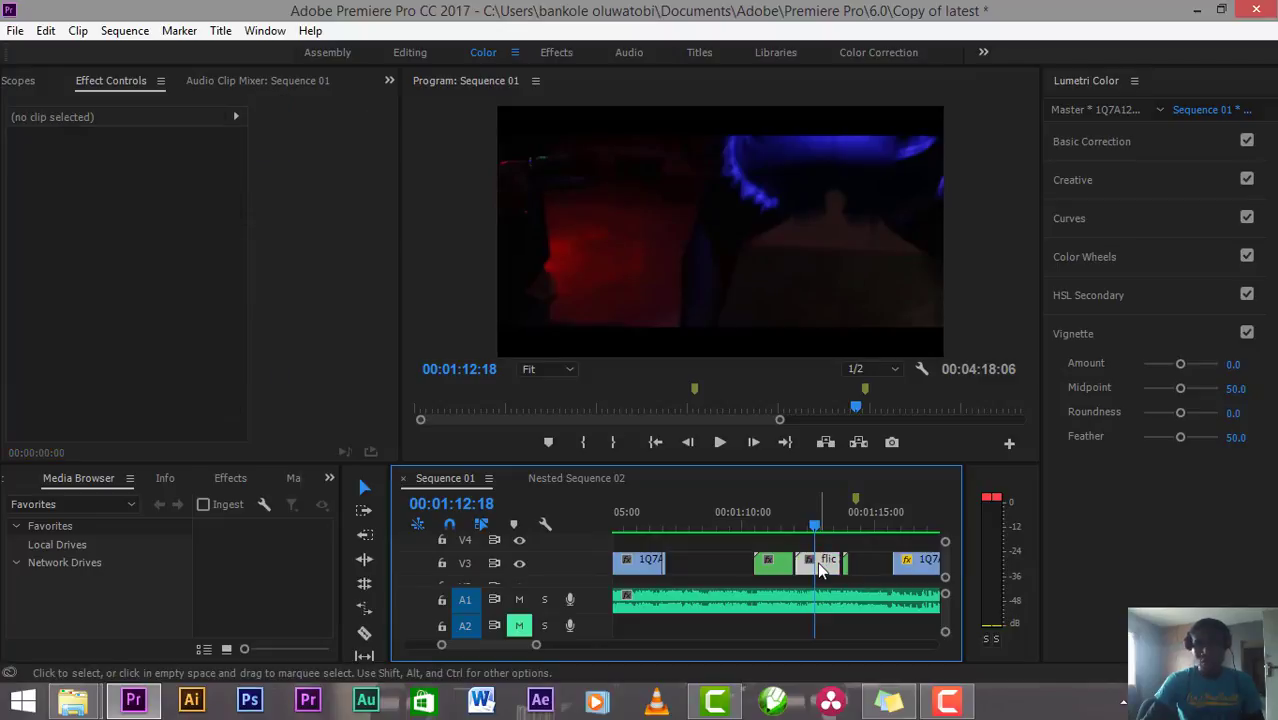
double_click(816, 561)
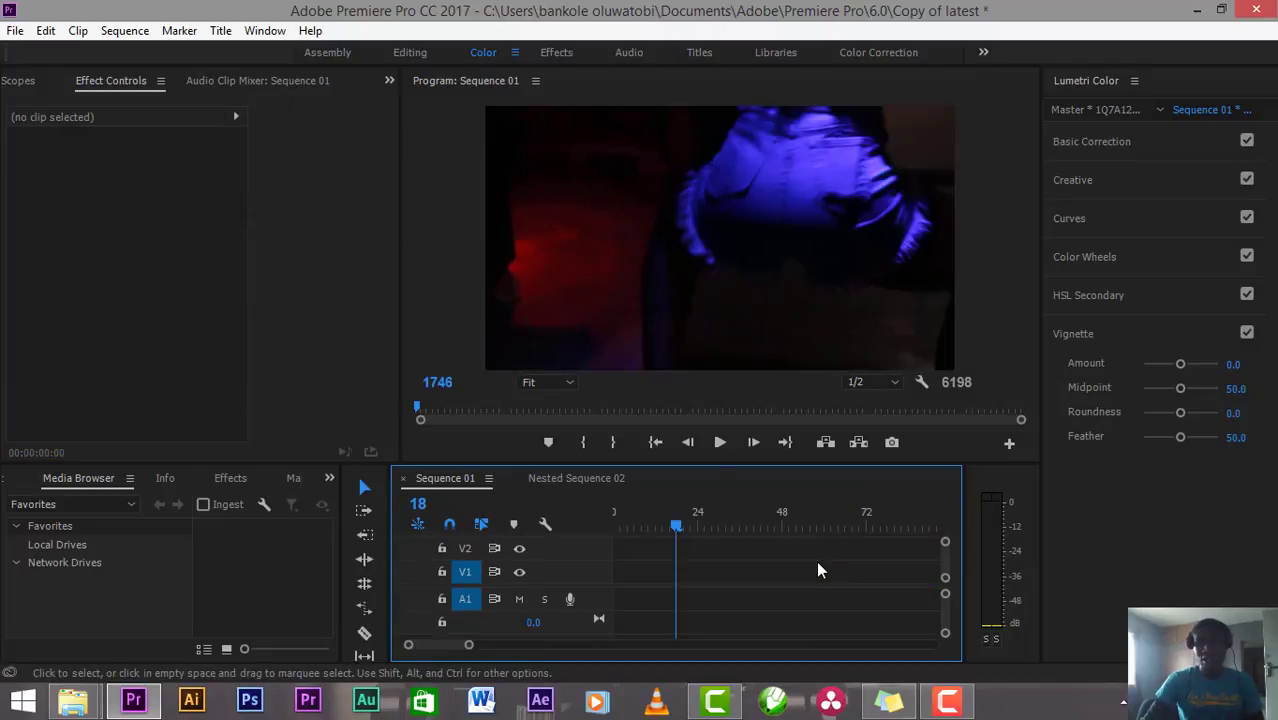
scroll(946, 565, "up", 2)
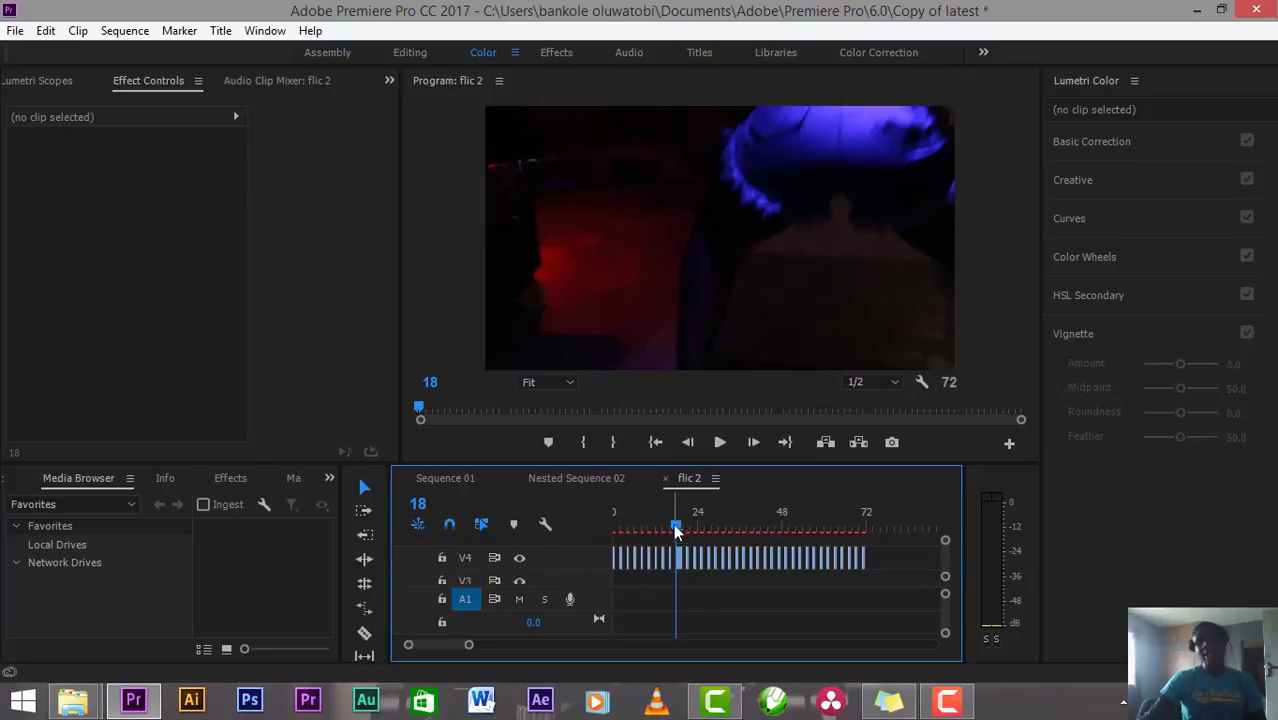
left_click_drag(677, 530, 648, 548)
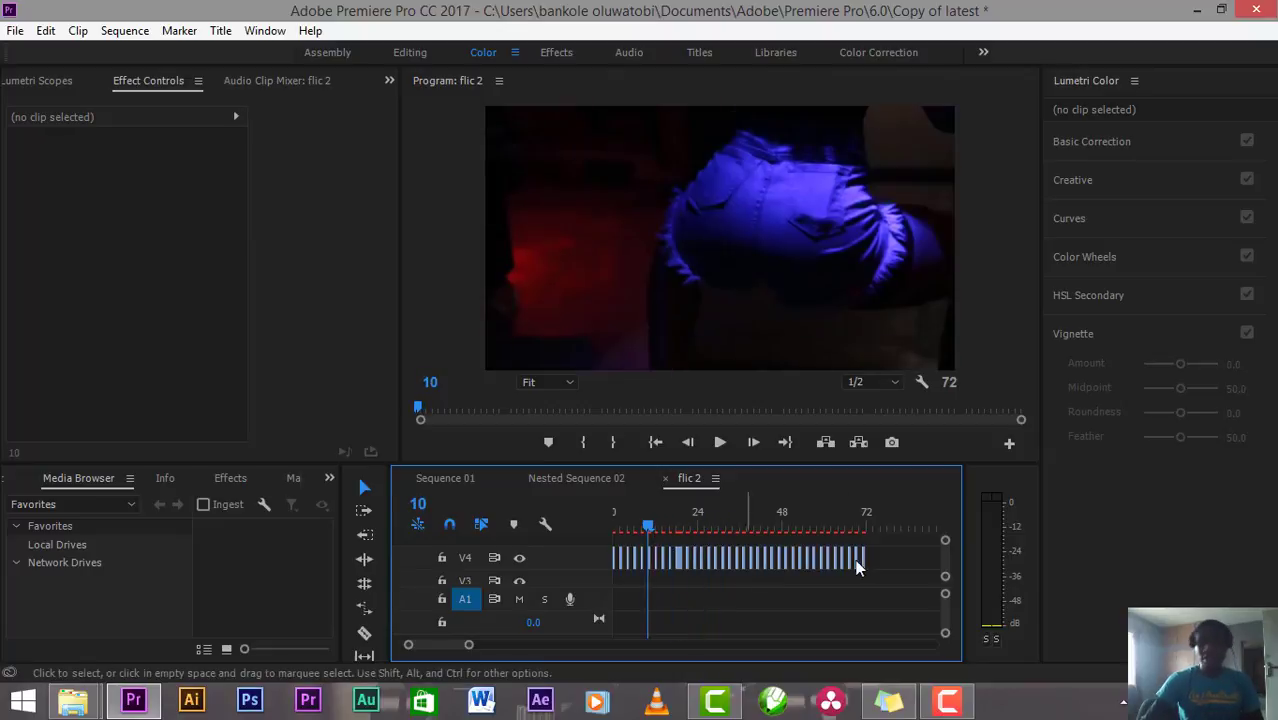
scroll(444, 644, "down", 1)
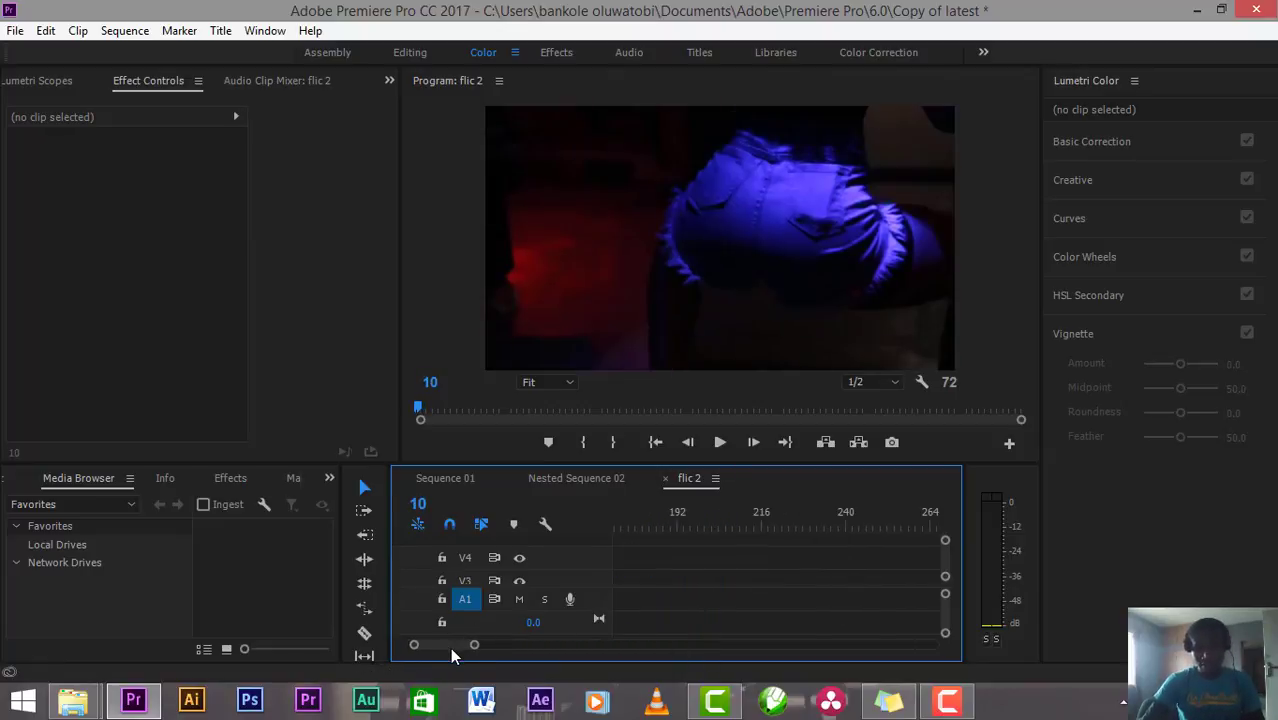
scroll(450, 647, "up", 1)
Step: Select all clips in flic 2 and ungroup them, then select a 1Q7A1259.MOV strobe clip
key("ctrl+a")
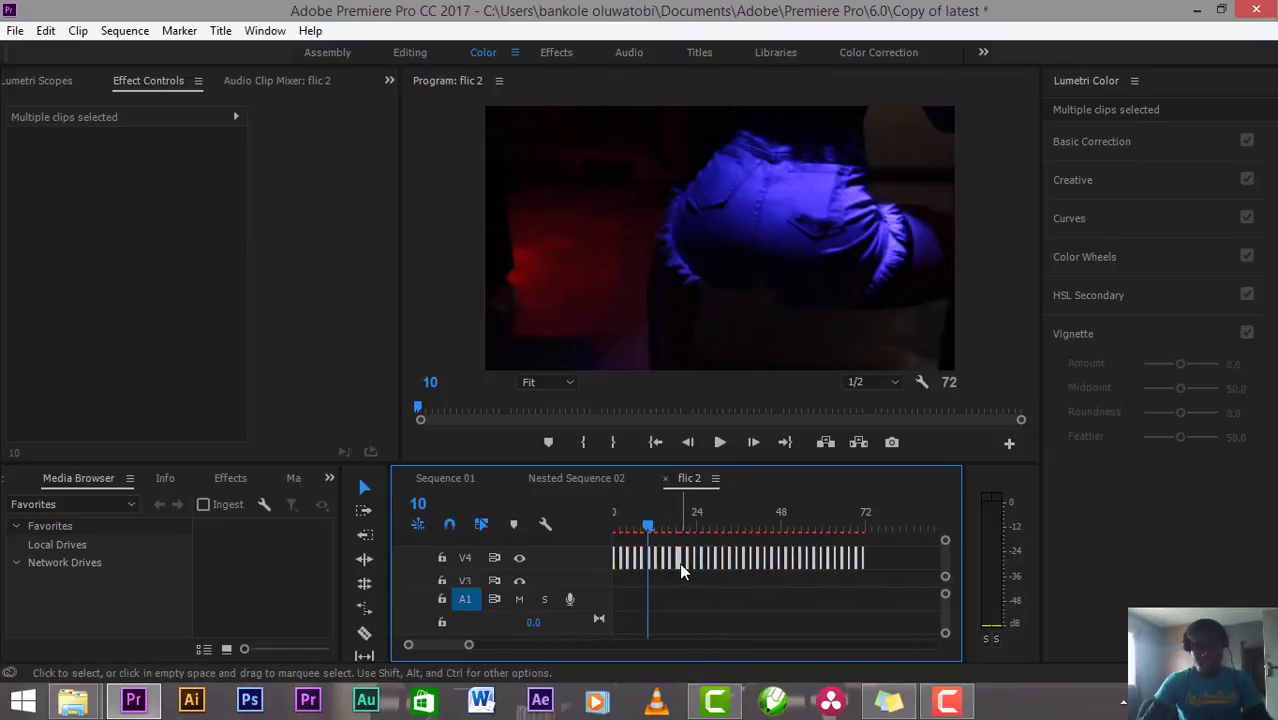
right_click(679, 566)
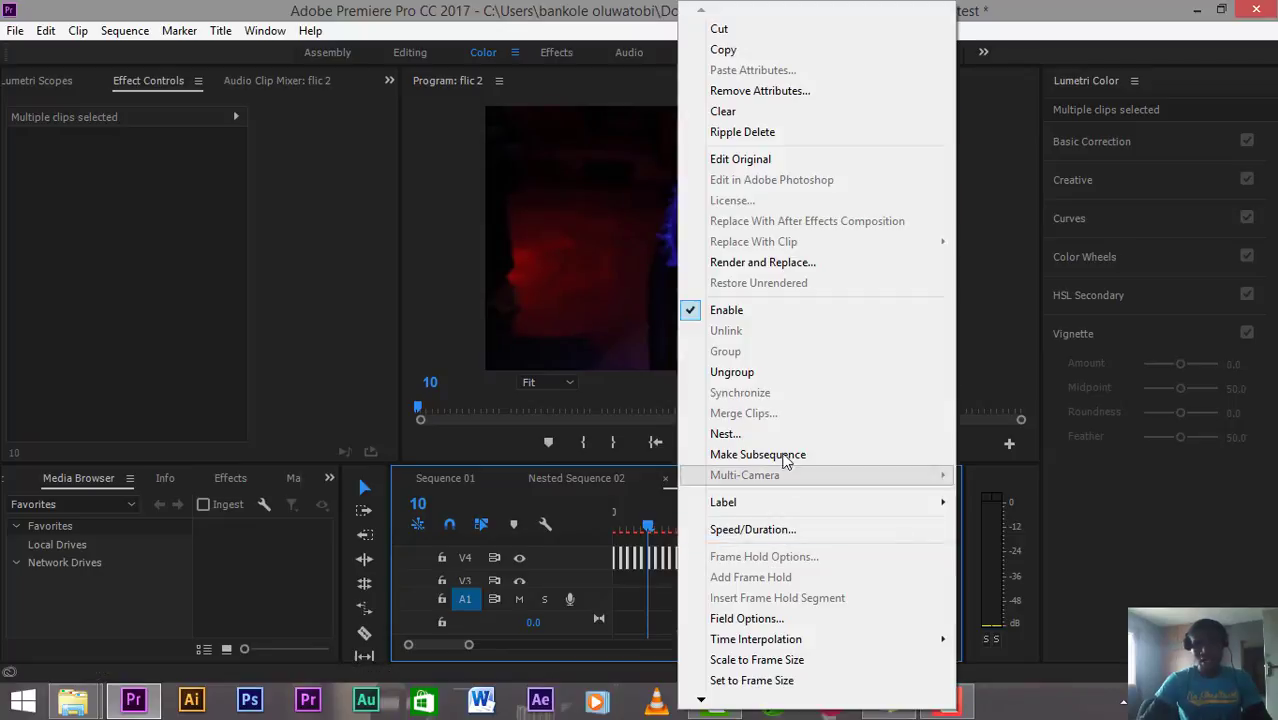
left_click(716, 369)
left_click(851, 588)
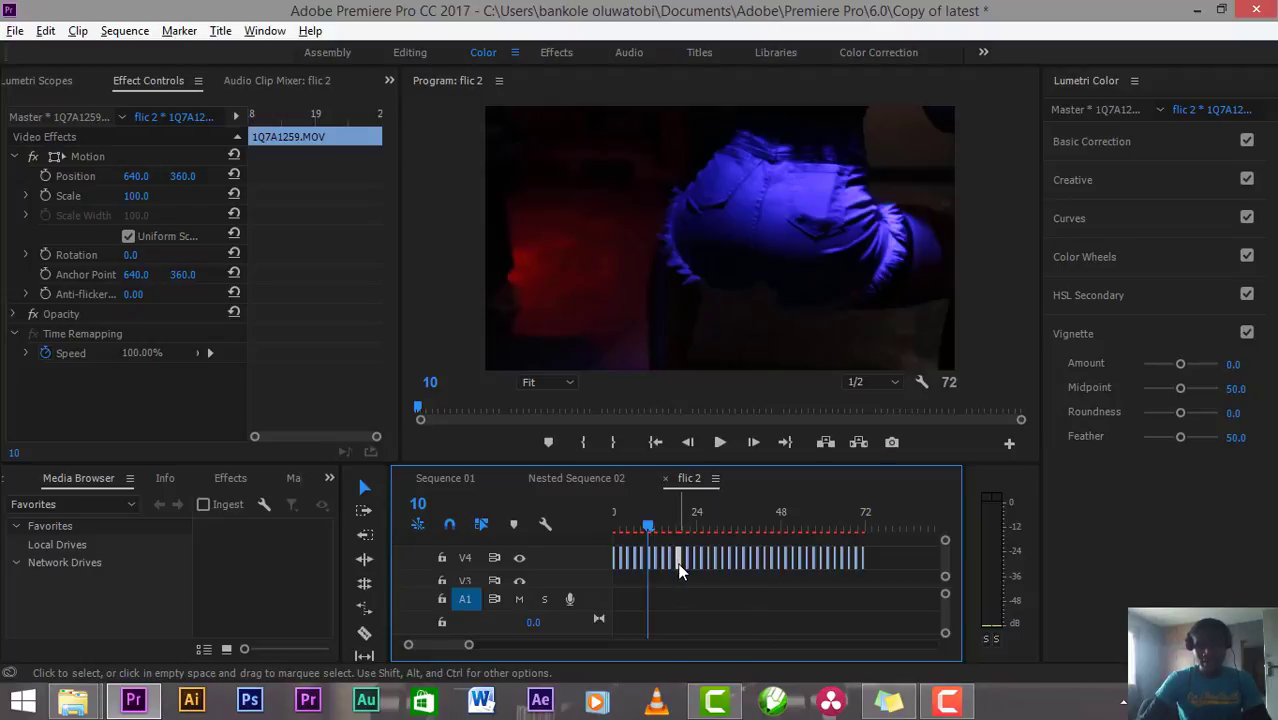
left_click_drag(468, 645, 432, 645)
left_click(800, 556)
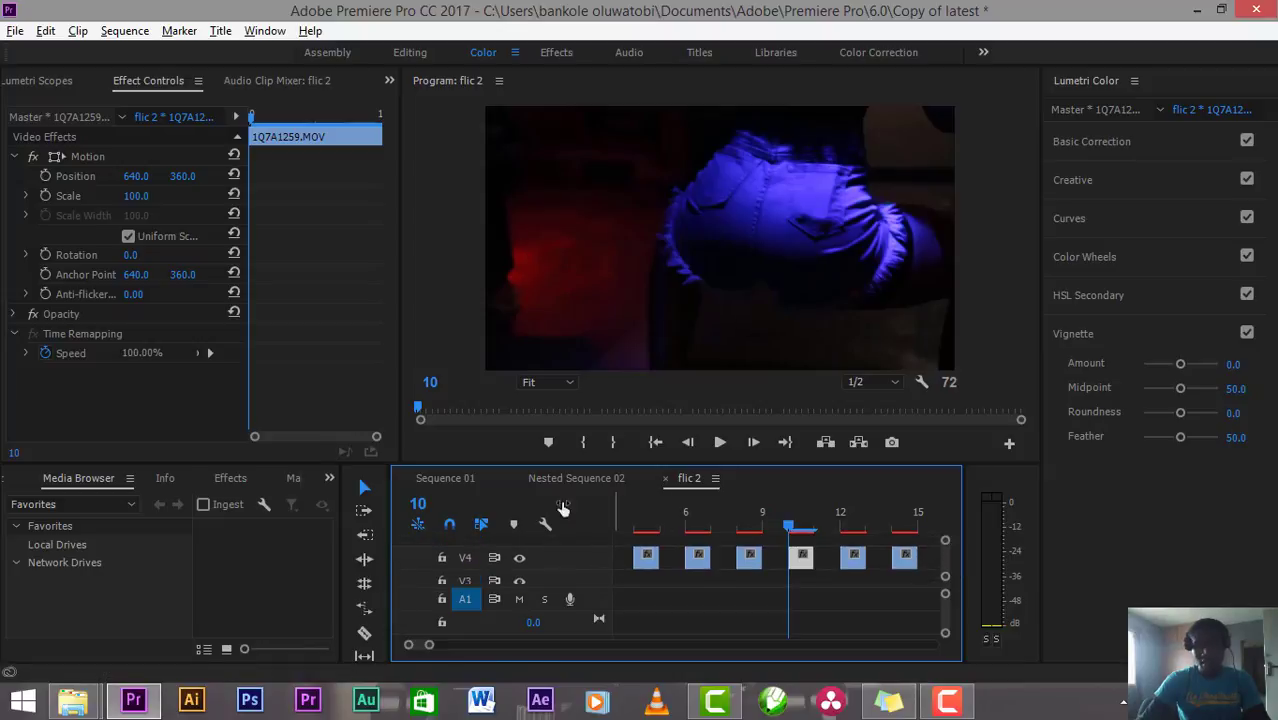
Step: Return to Sequence 01 and select the 1Q7A1254.MOV clip on V3 around 00:01:07:05
left_click(488, 480)
left_click(475, 478)
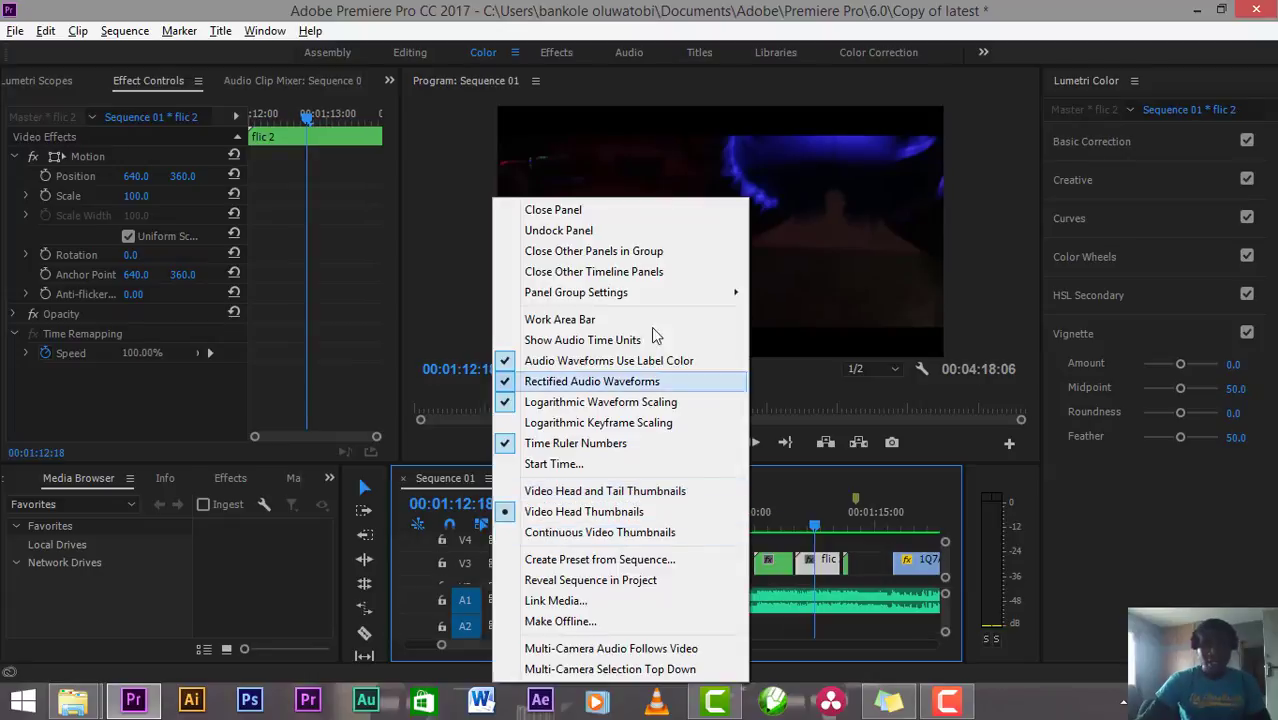
key("Escape")
left_click_drag(793, 515, 769, 515)
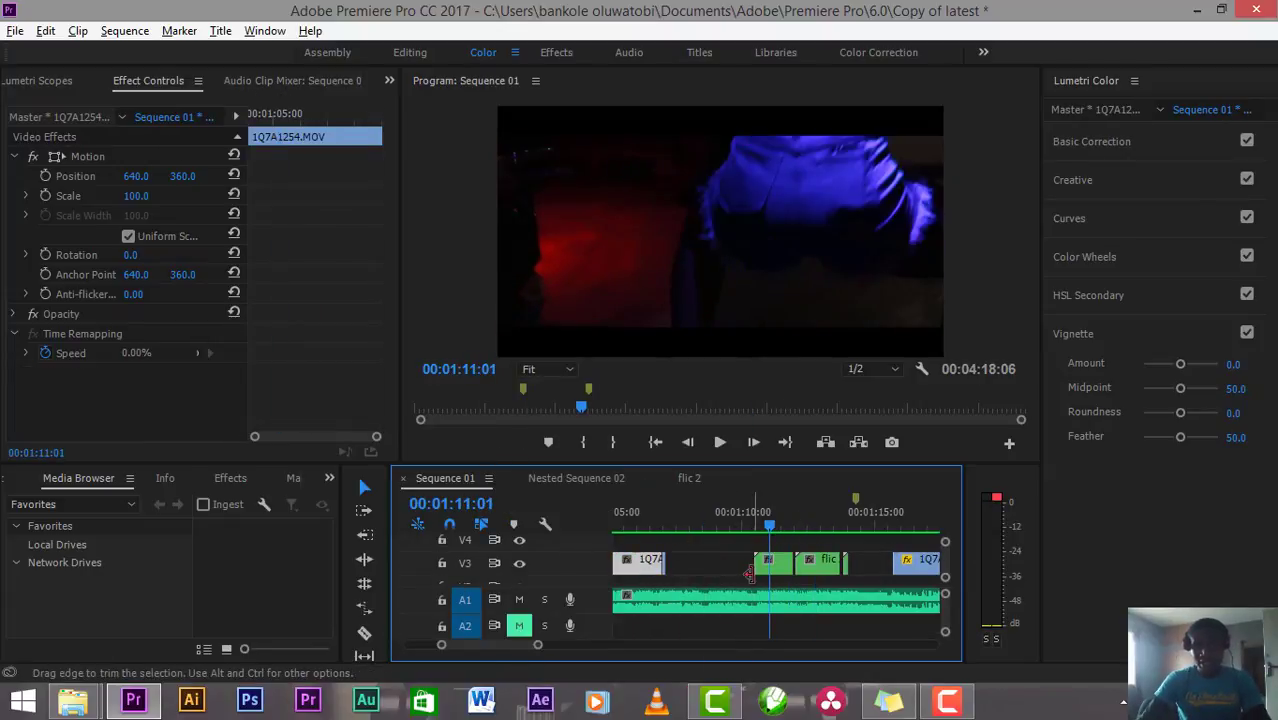
left_click(770, 565)
left_click_drag(769, 523, 667, 527)
left_click(639, 564)
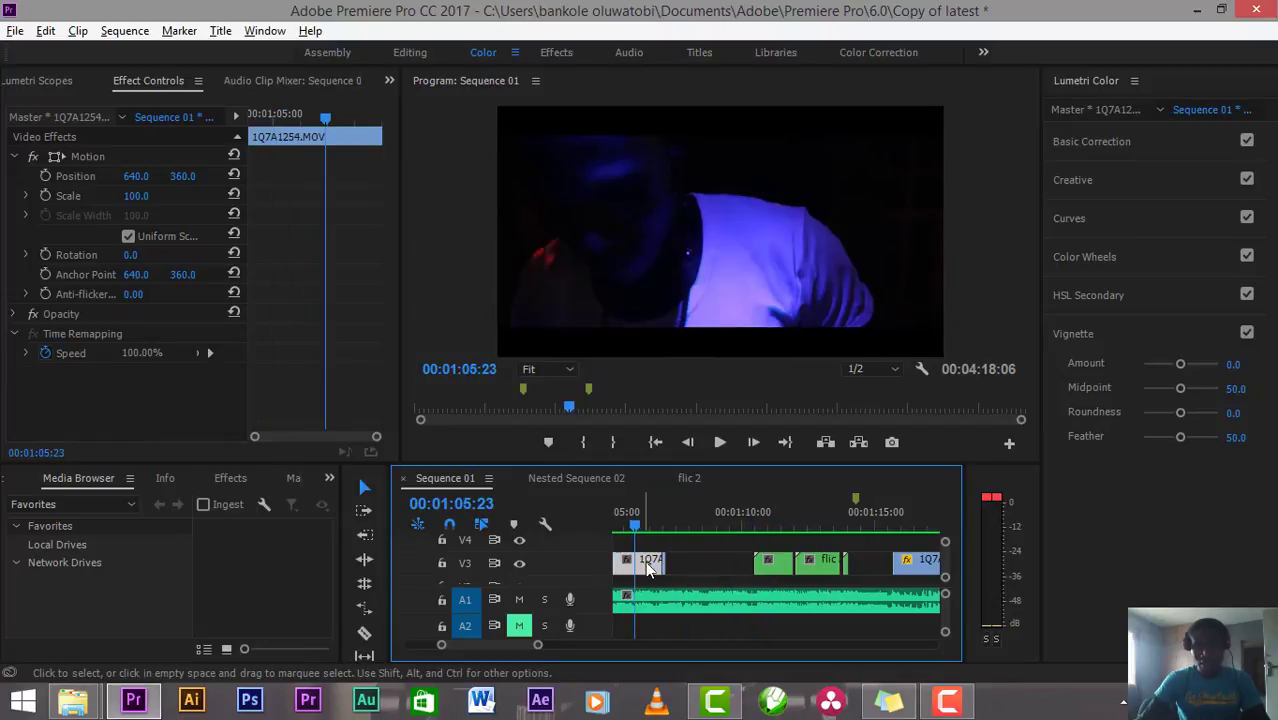
left_click_drag(512, 643, 507, 641)
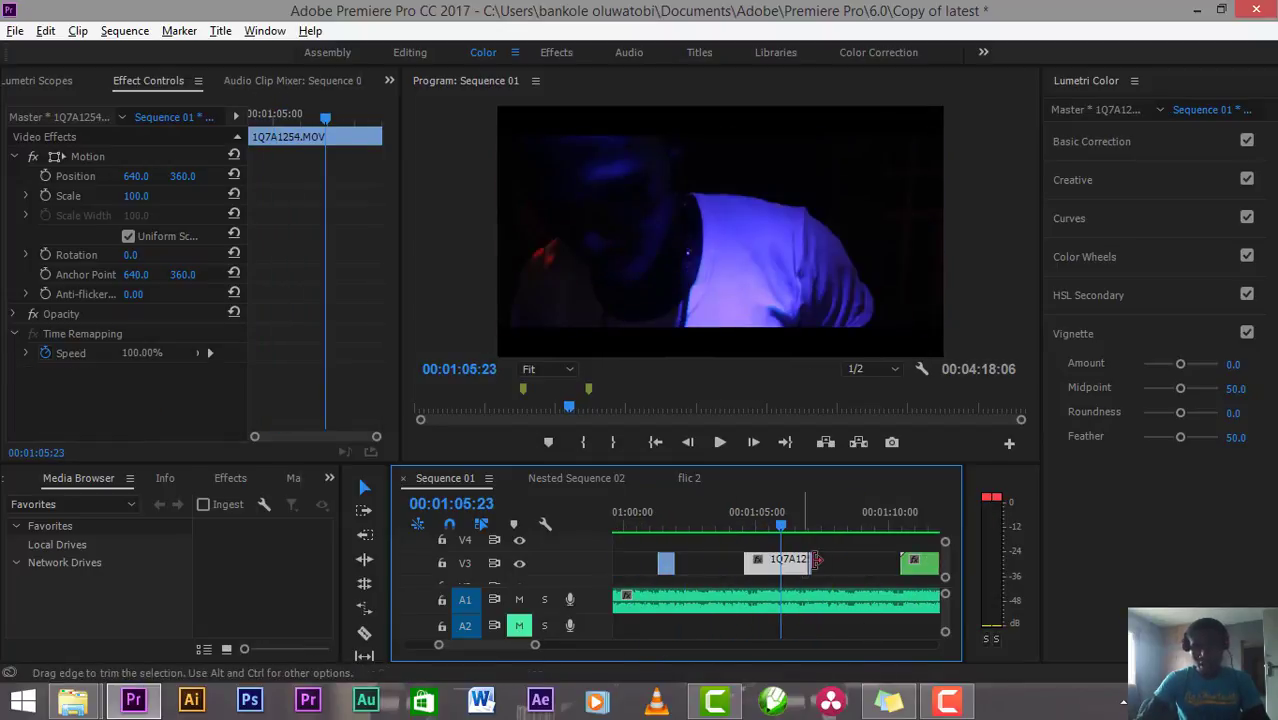
Step: Duplicate the 1Q7A1254.MOV clip onto track V4 above it
left_click_drag(786, 565, 787, 540)
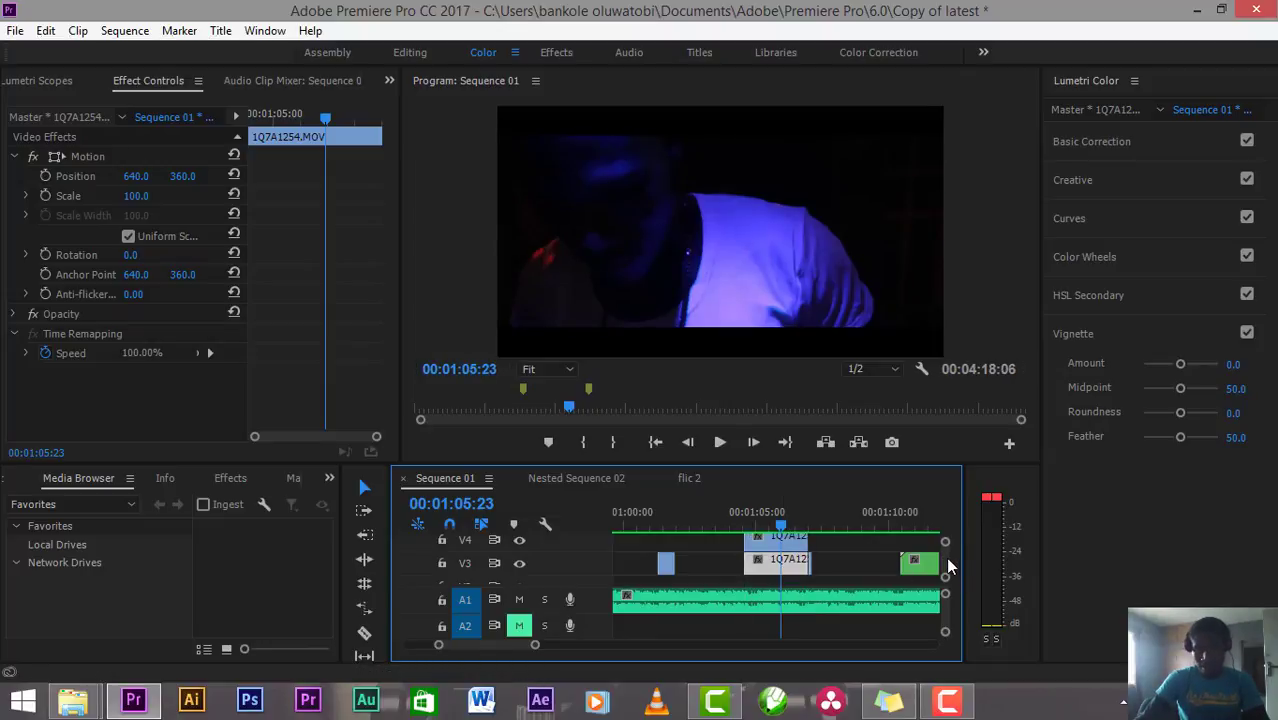
scroll(946, 557, "up", 5)
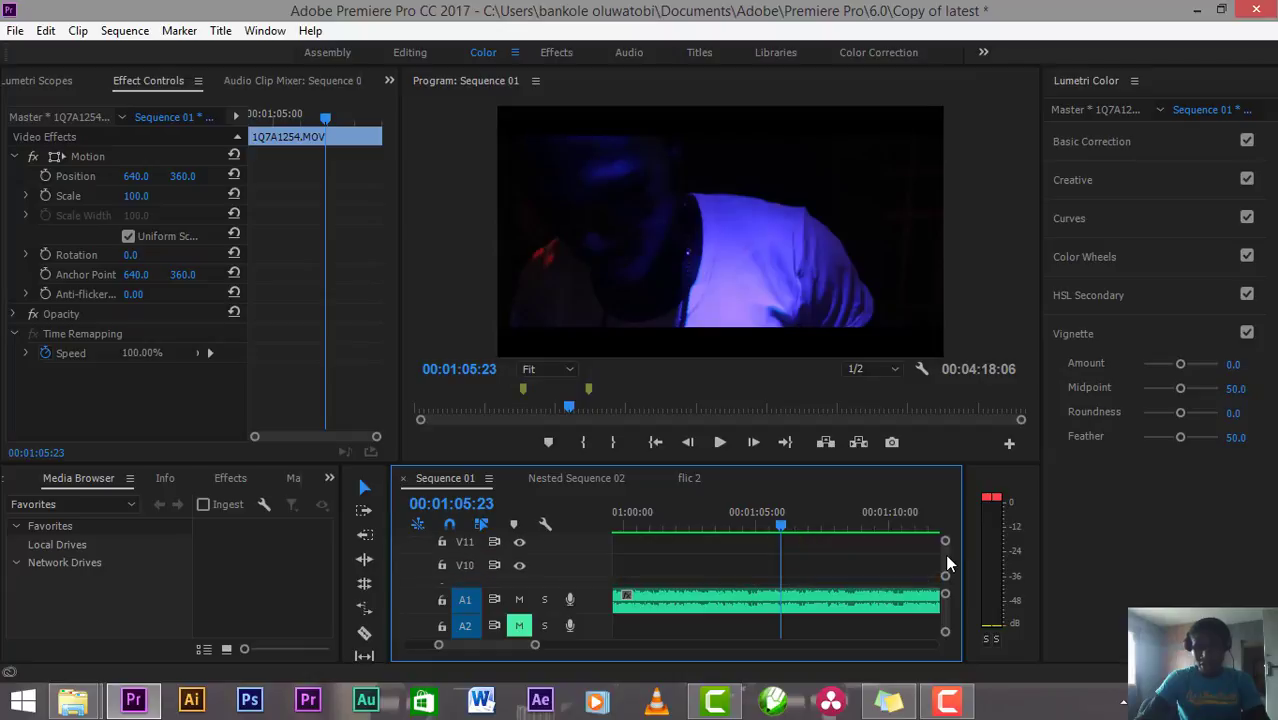
scroll(946, 560, "down", 6)
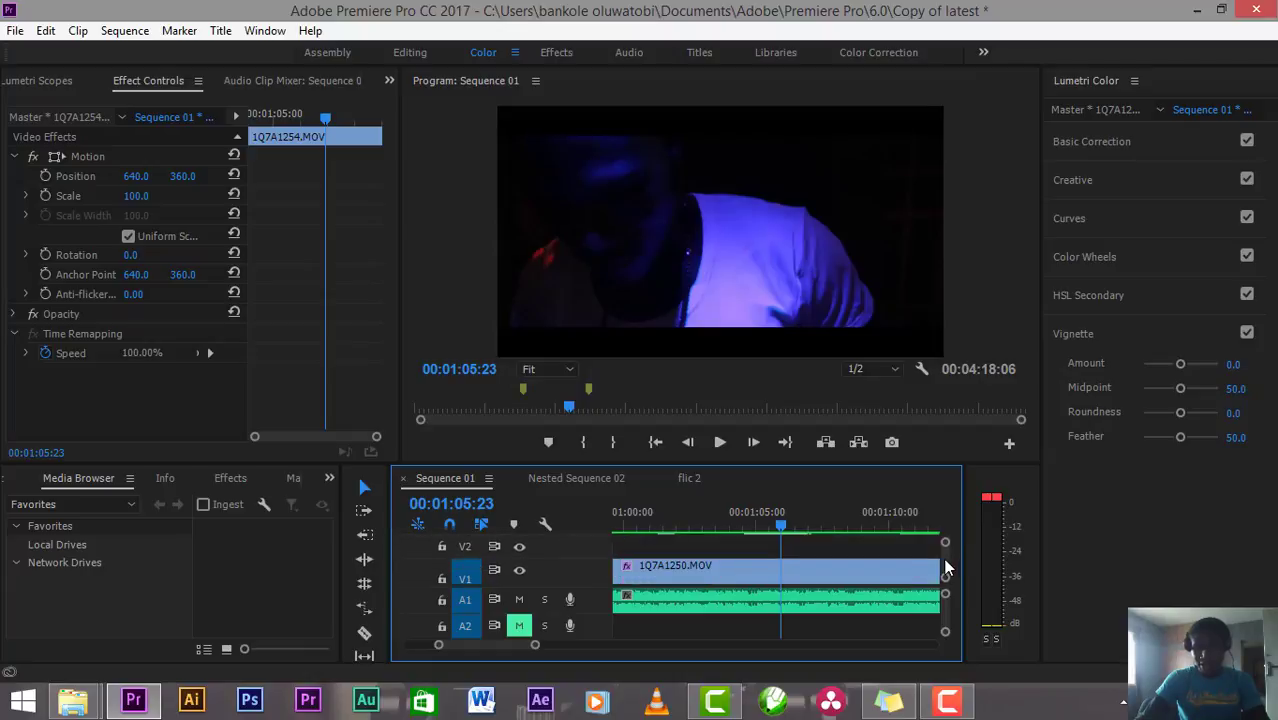
scroll(946, 567, "up", 1)
scroll(945, 567, "up", 2)
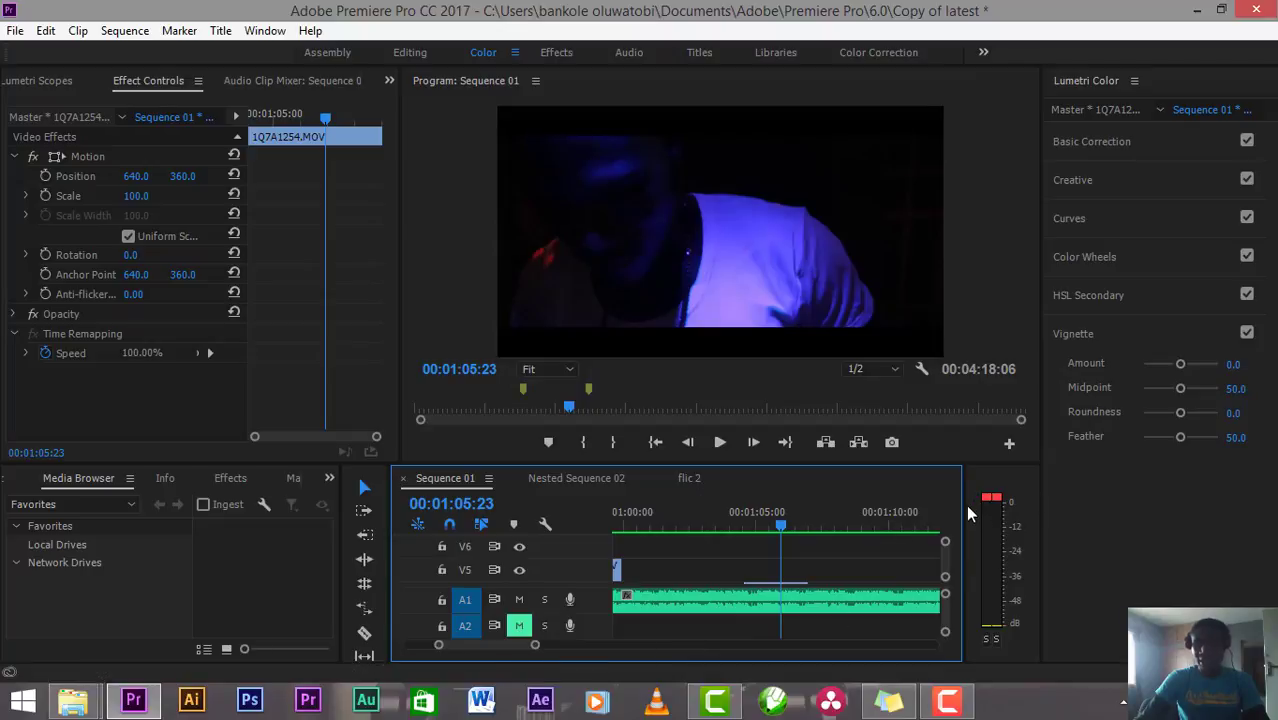
Step: Widen and heighten the Timeline panel, then scroll to tracks V3 and V4
left_click_drag(964, 516, 992, 516)
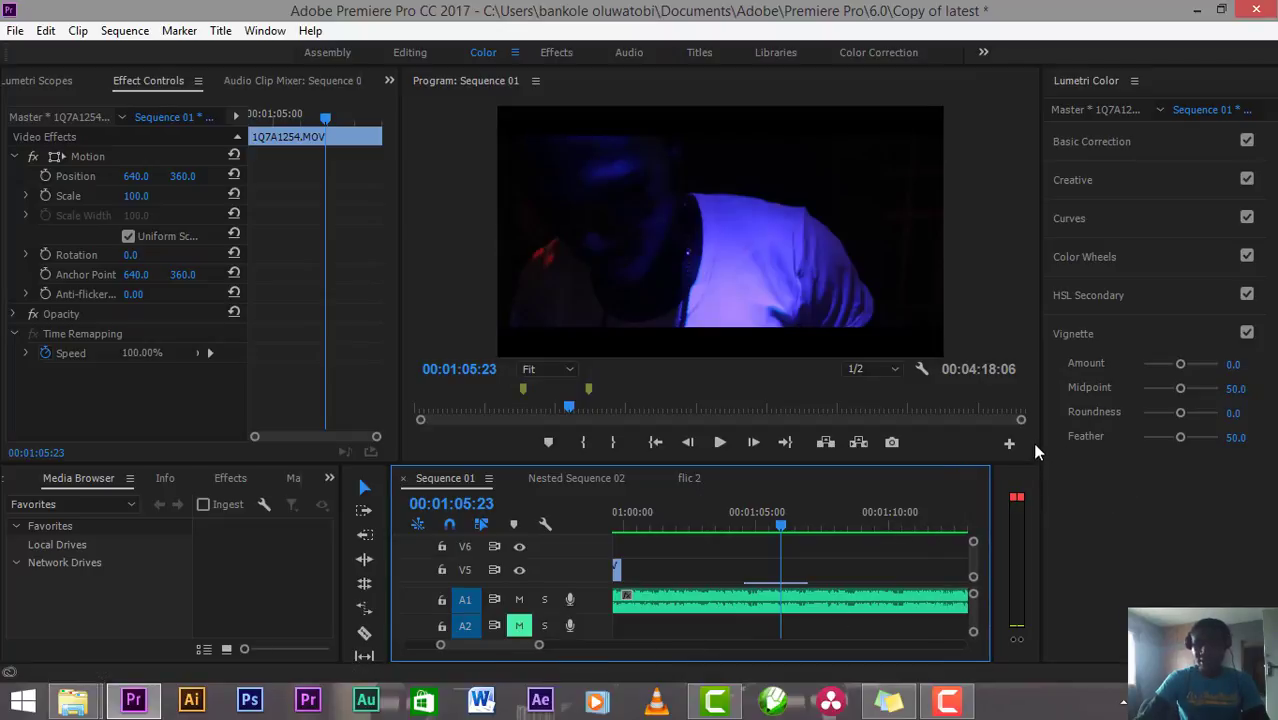
left_click_drag(964, 464, 964, 344)
scroll(976, 480, "down", 2)
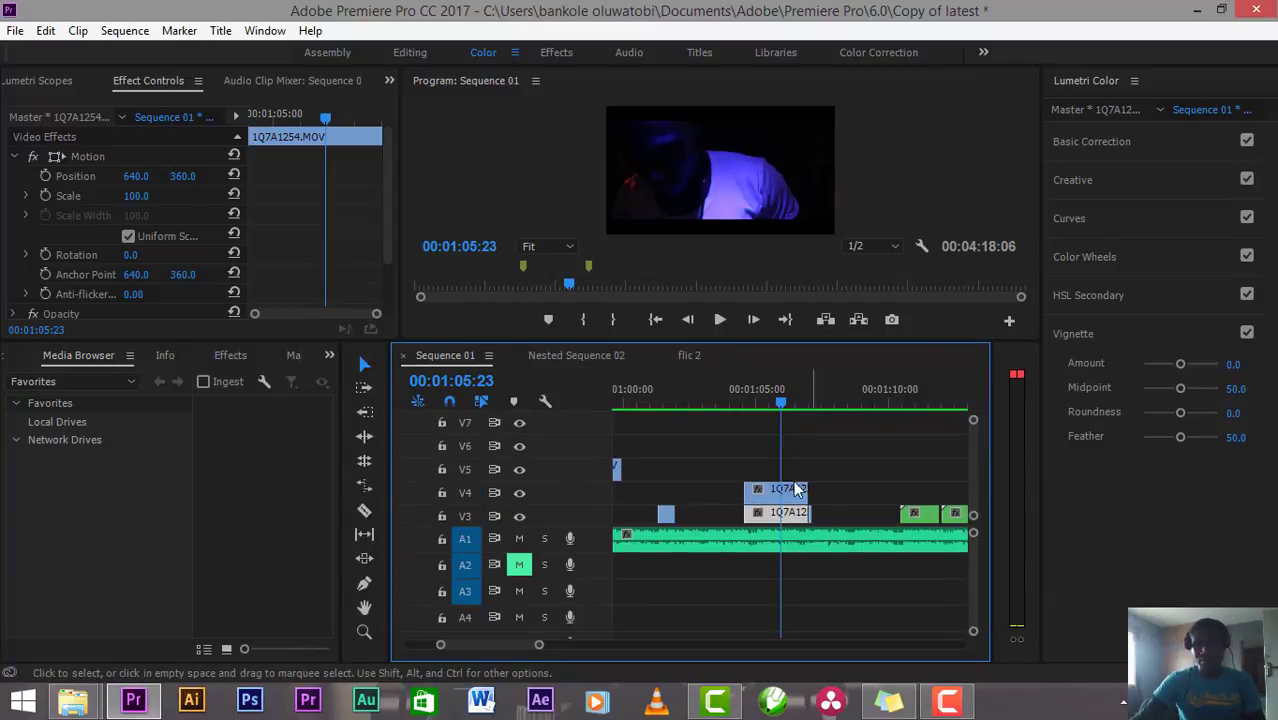
Step: Zoom the timeline in on the stacked 1Q7A1254.MOV clips and park the playhead at 00:01:04:14
left_click(795, 512)
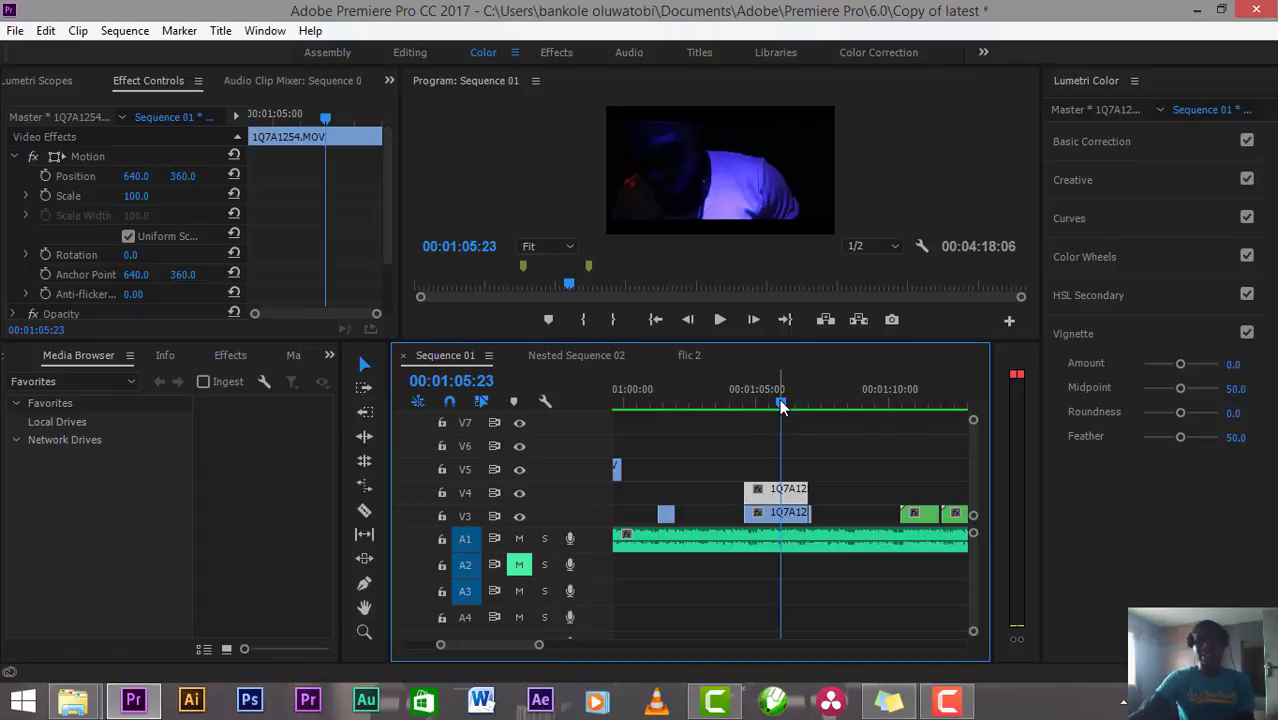
left_click_drag(789, 409, 762, 408)
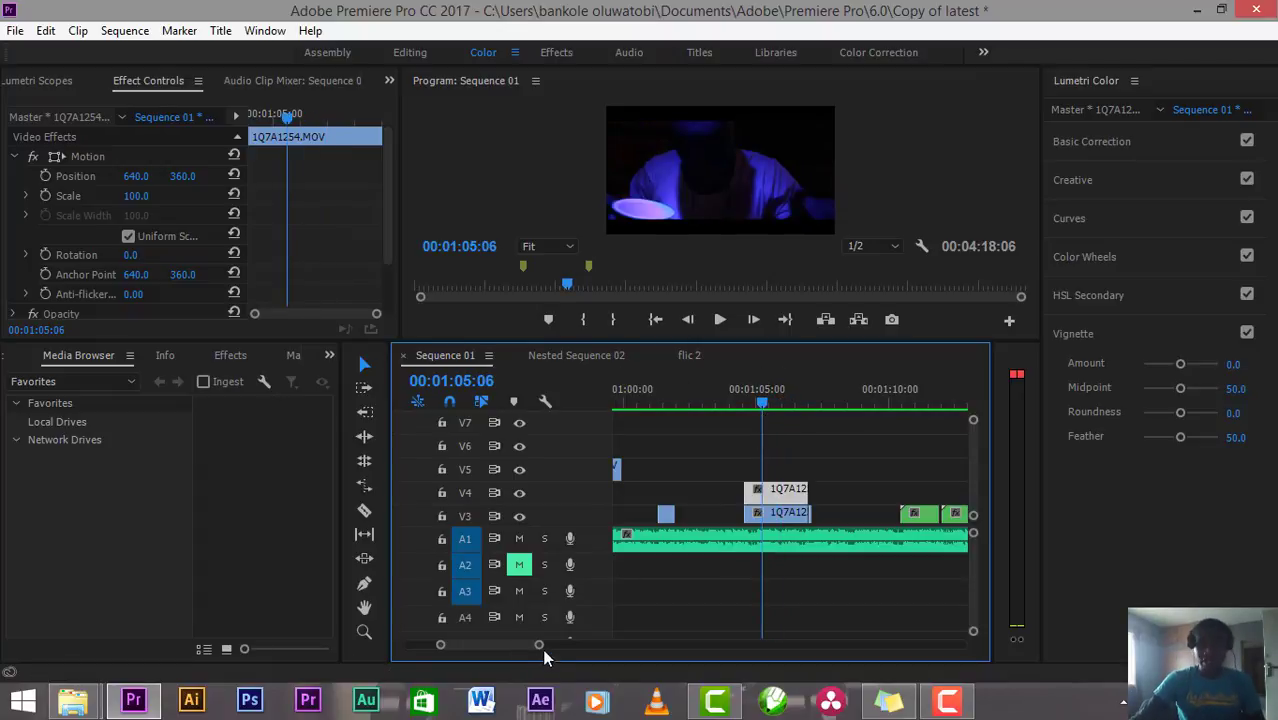
left_click_drag(541, 646, 471, 646)
left_click_drag(787, 408, 727, 426)
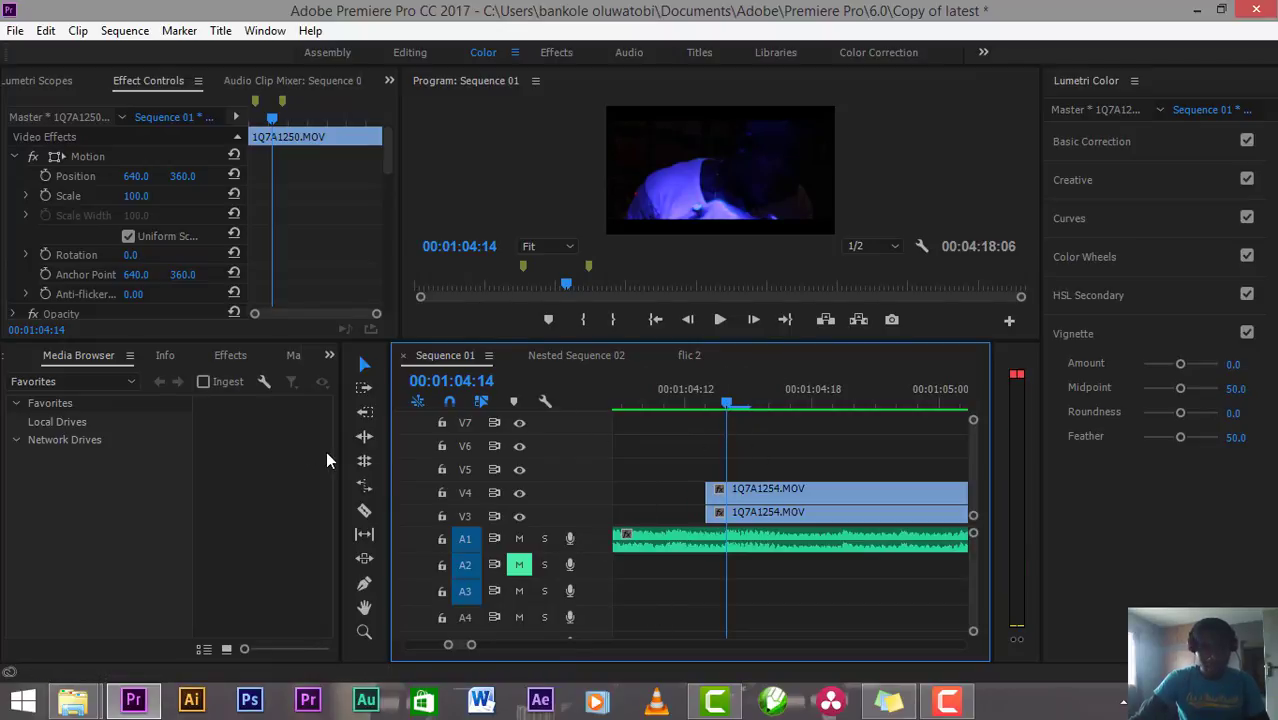
Step: With the Razor tool, slice the start of the V4 clip into a dozen short pieces
left_click(364, 510)
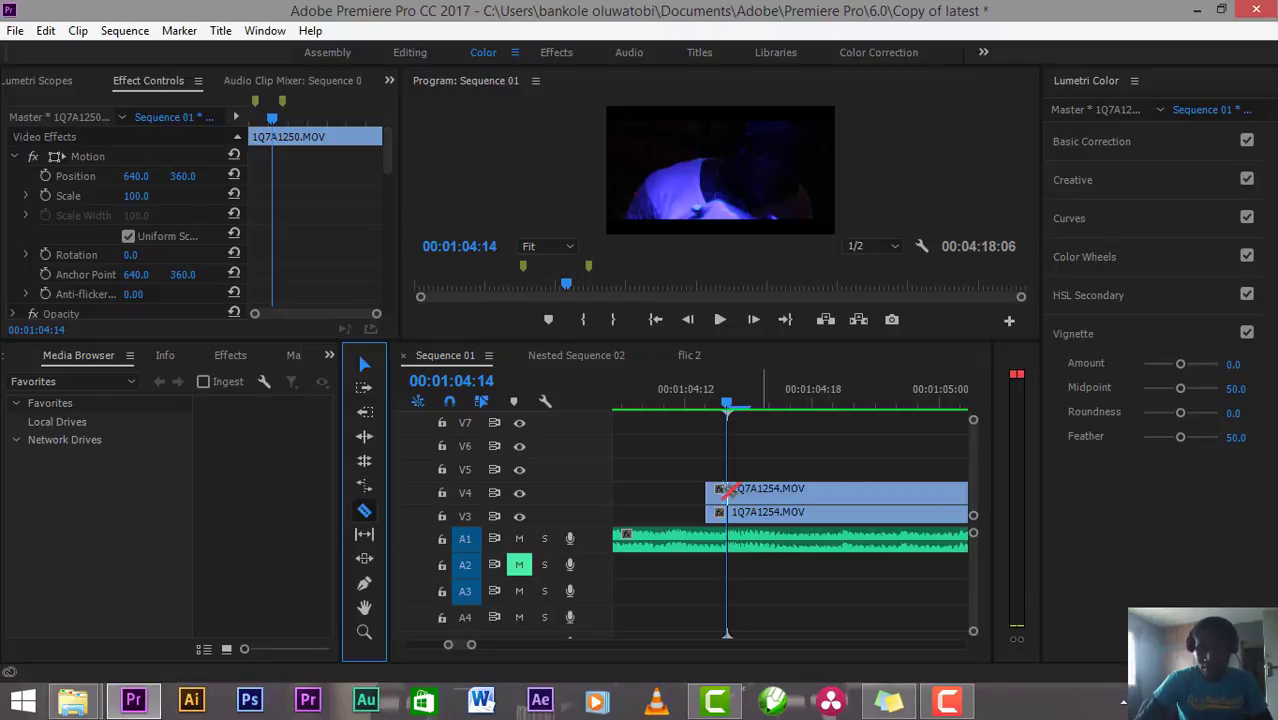
left_click(733, 492)
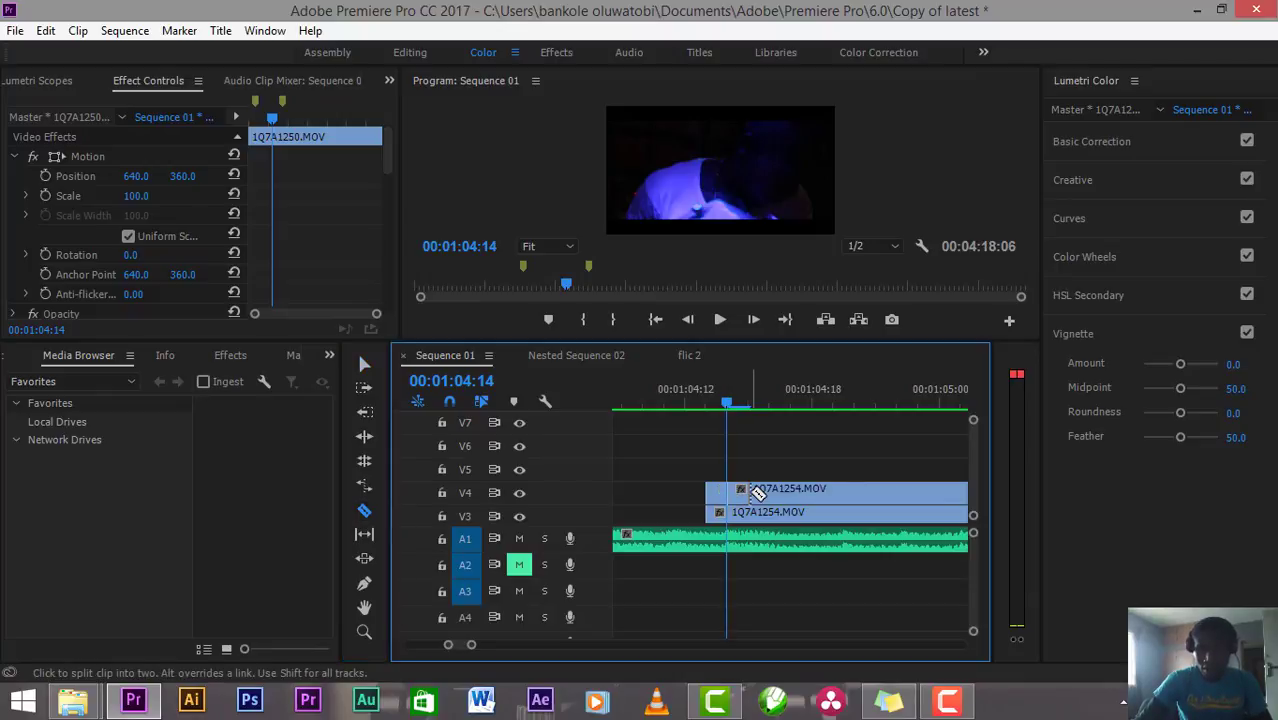
left_click(741, 490)
left_click(757, 490)
left_click(779, 490)
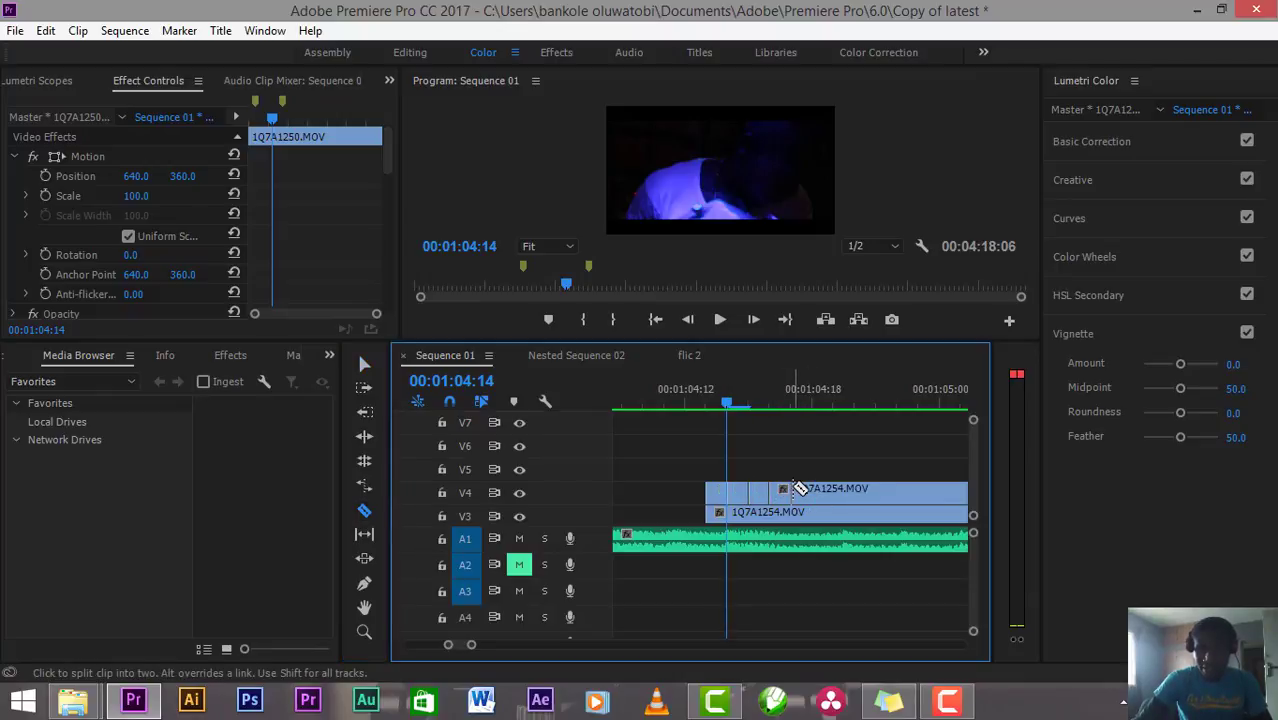
left_click(797, 490)
left_click(815, 490)
left_click(840, 490)
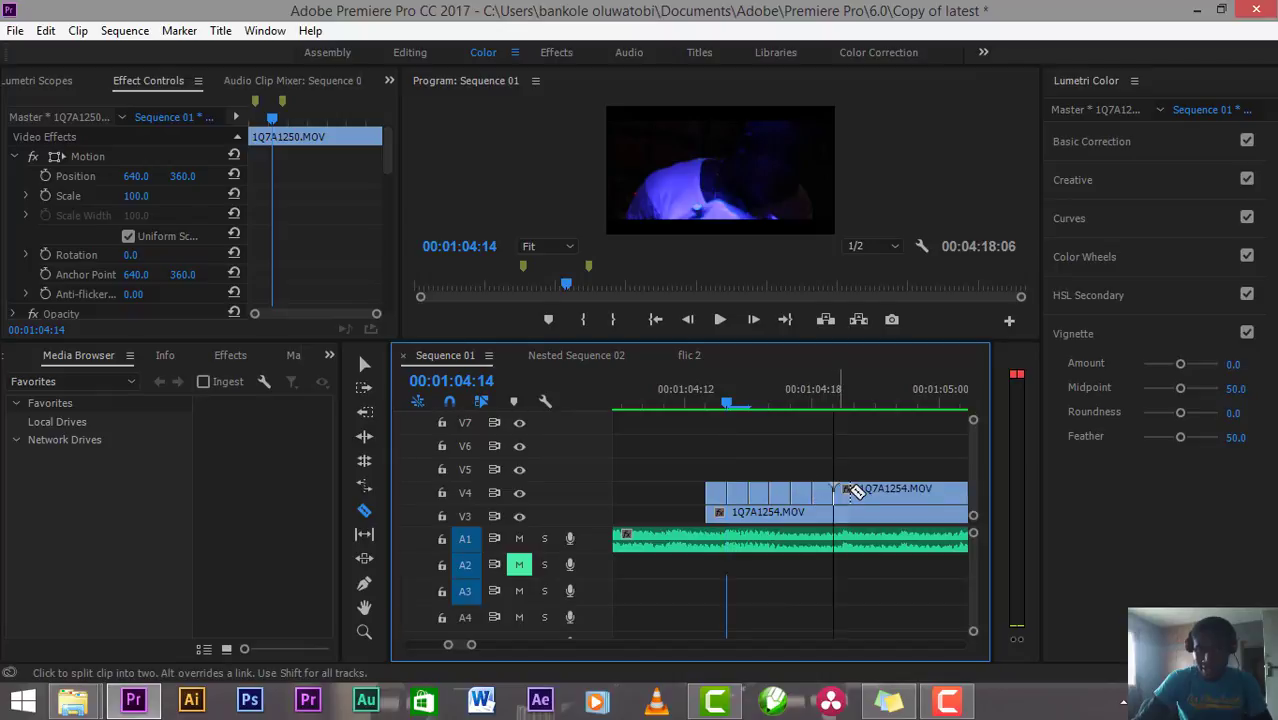
left_click(857, 490)
left_click(880, 490)
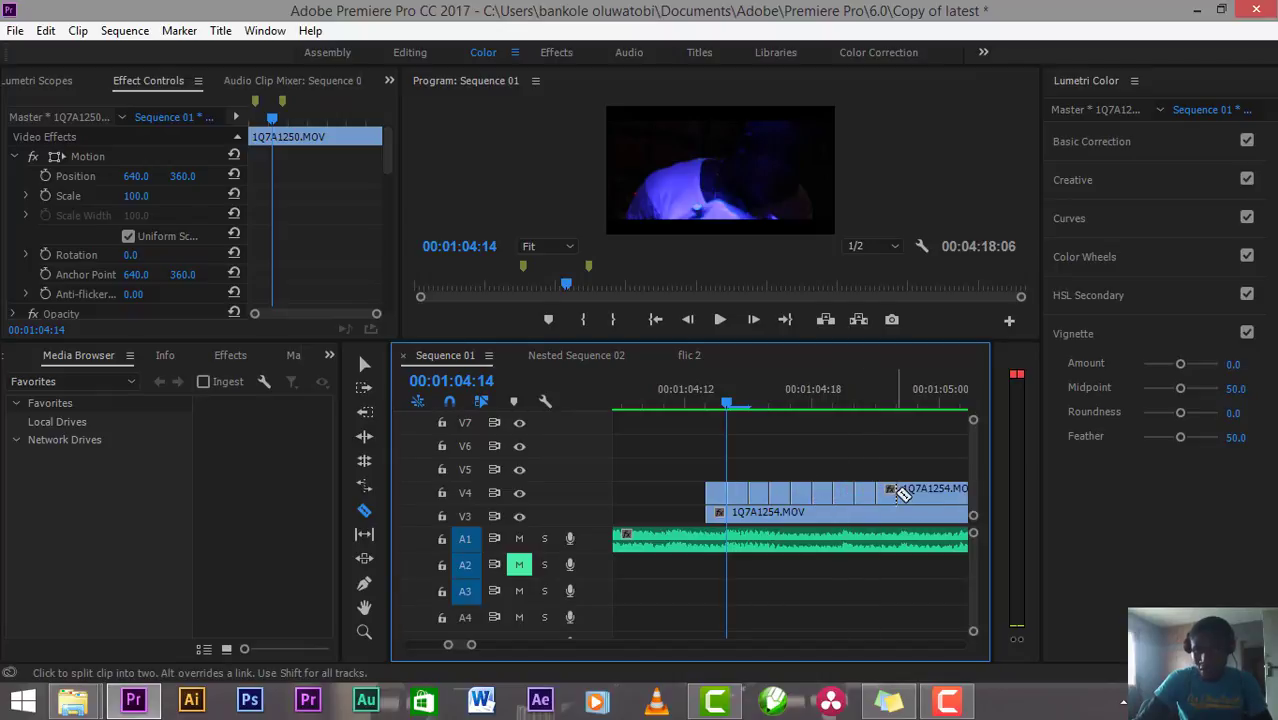
left_click(904, 490)
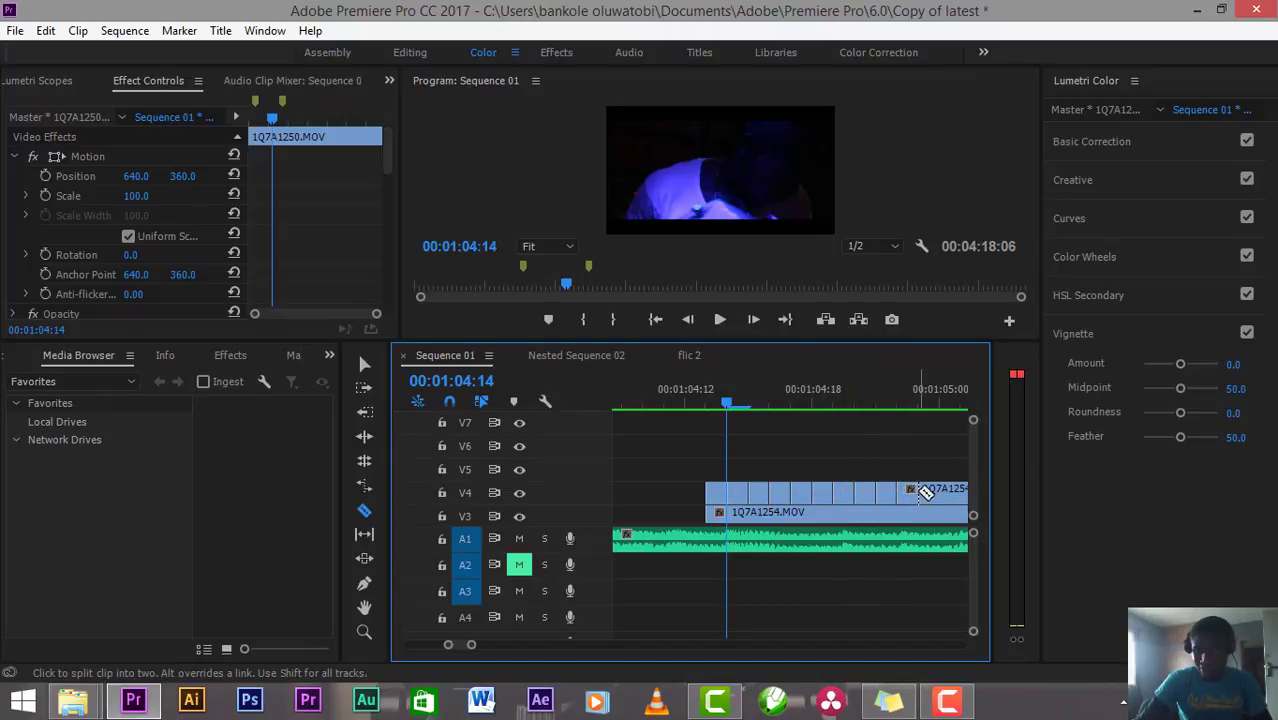
left_click(922, 490)
left_click(940, 490)
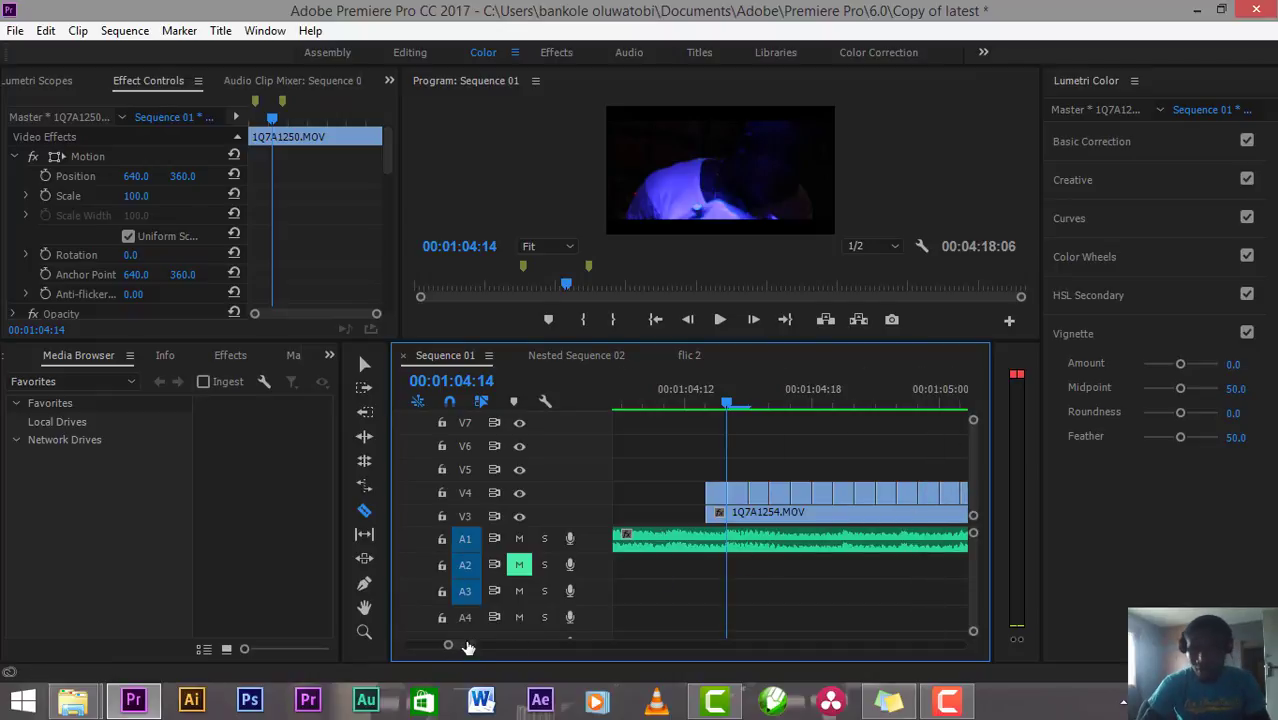
Step: Advance to the uncut part, razor the rest of the V4 clip, then return to Selection
key("Right")
key("Right")
key("Right")
key("Right")
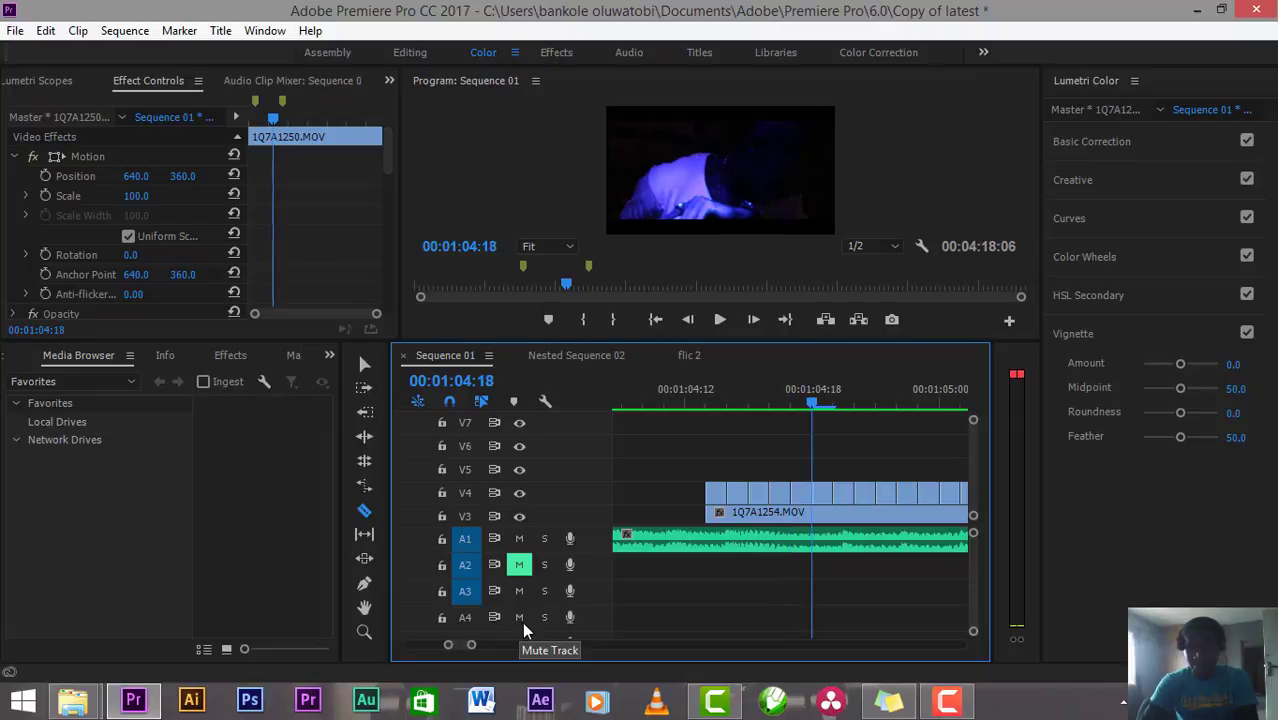
key("space")
key("space")
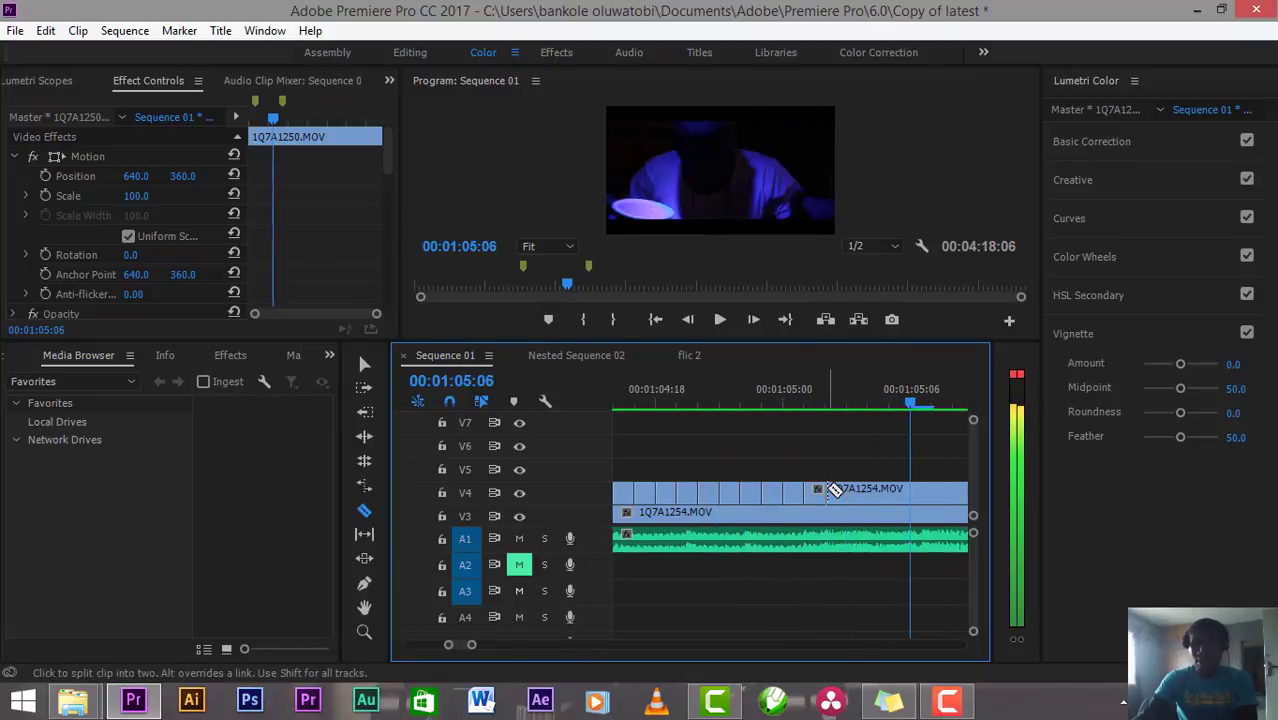
left_click(838, 492)
left_click(852, 492)
left_click(870, 493)
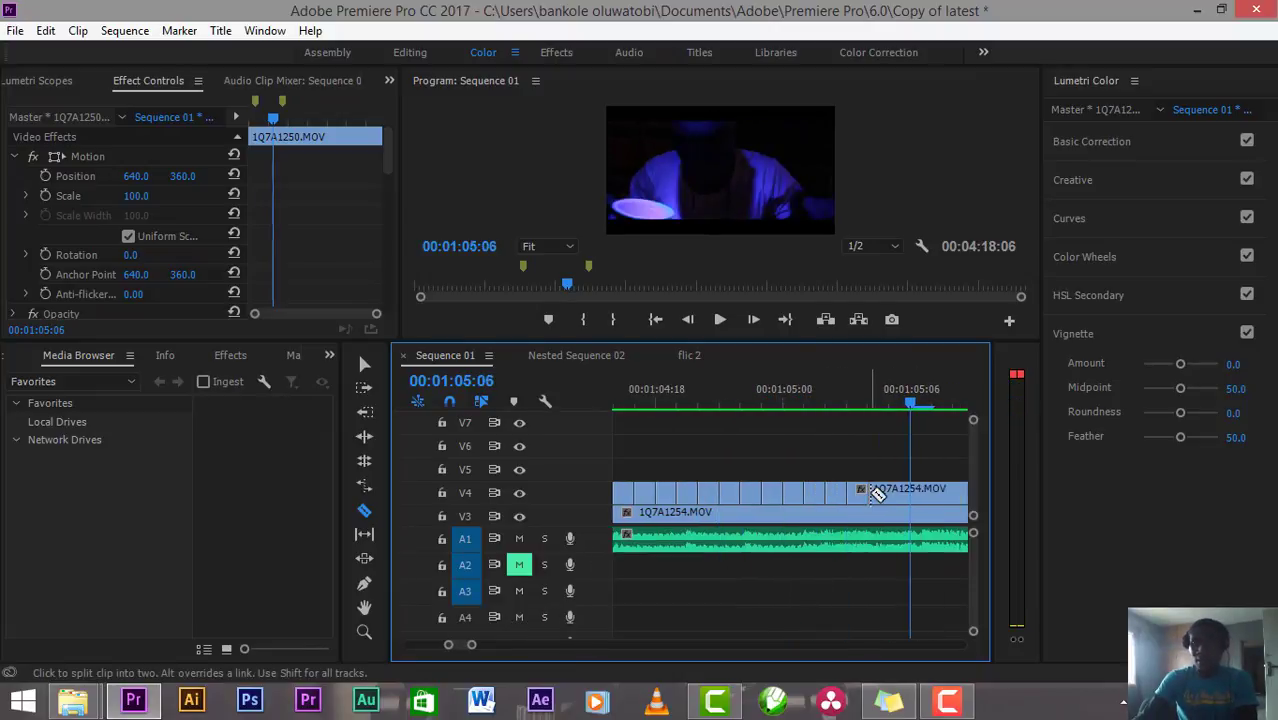
left_click(886, 494)
left_click(903, 494)
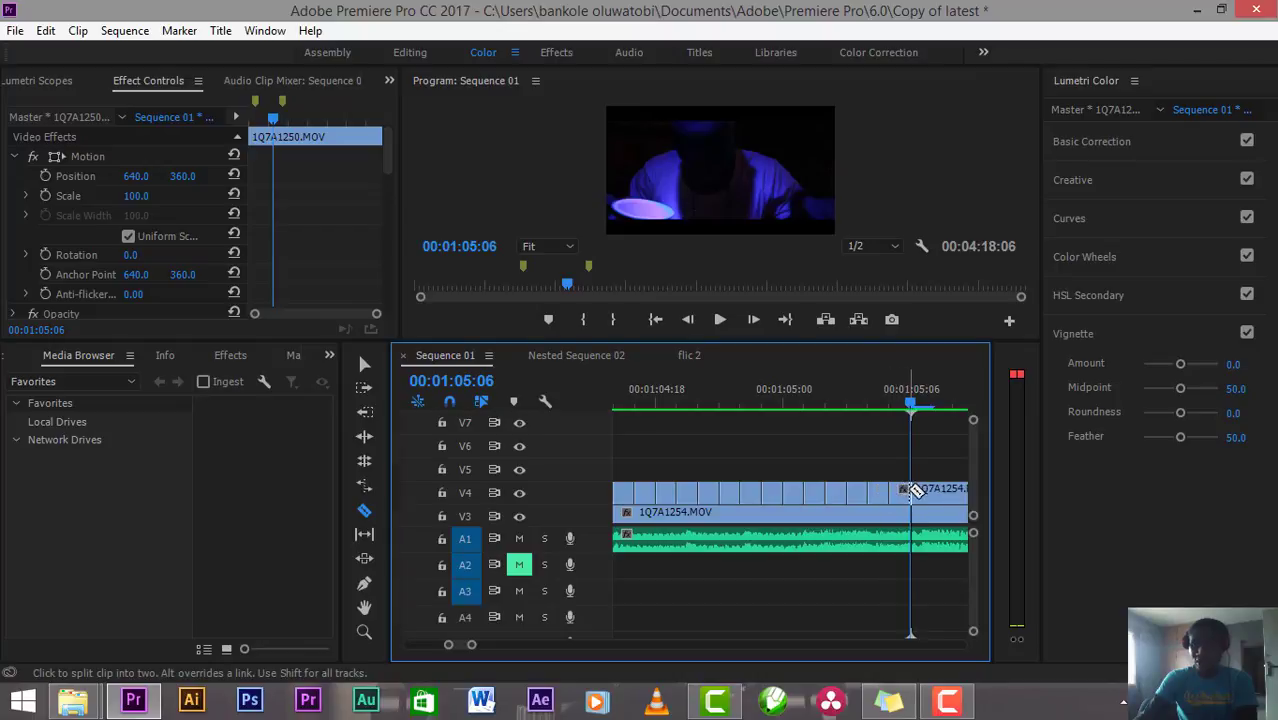
left_click(917, 493)
left_click(935, 492)
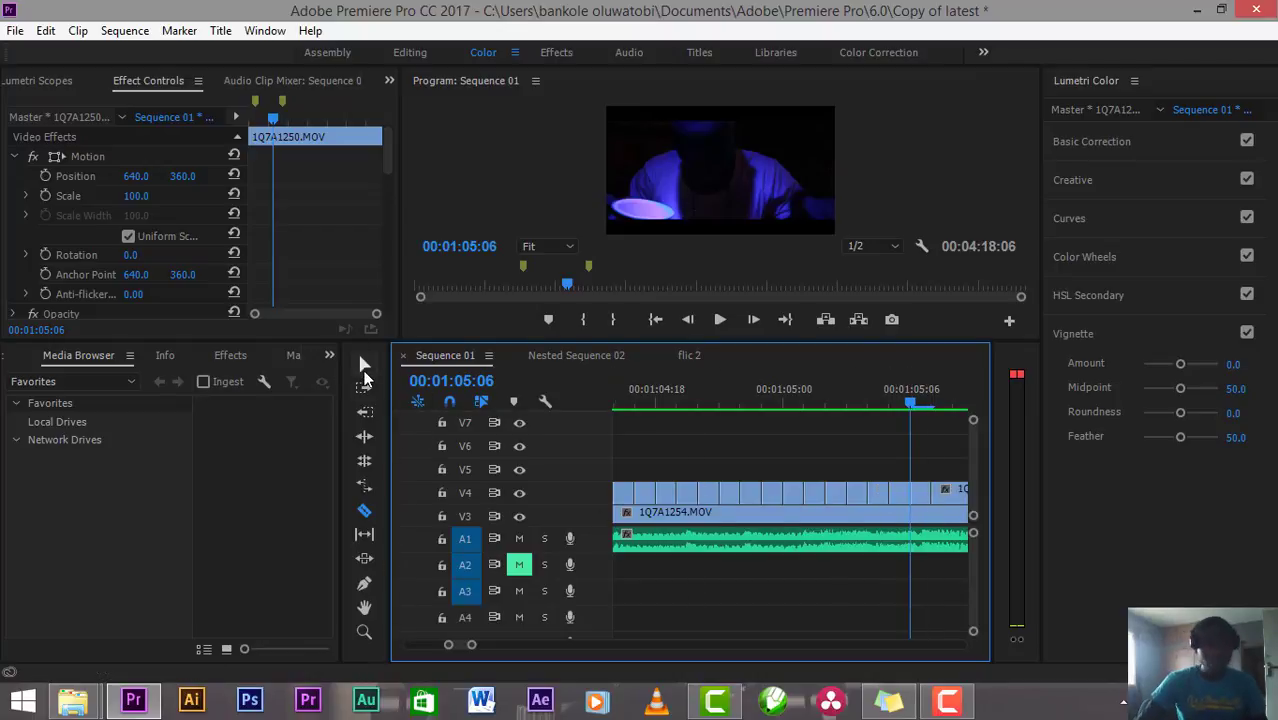
left_click(364, 365)
Step: Trim an early V4 strobe piece shorter to open a gap after the first piece
left_click_drag(916, 408, 717, 410)
left_click(749, 492)
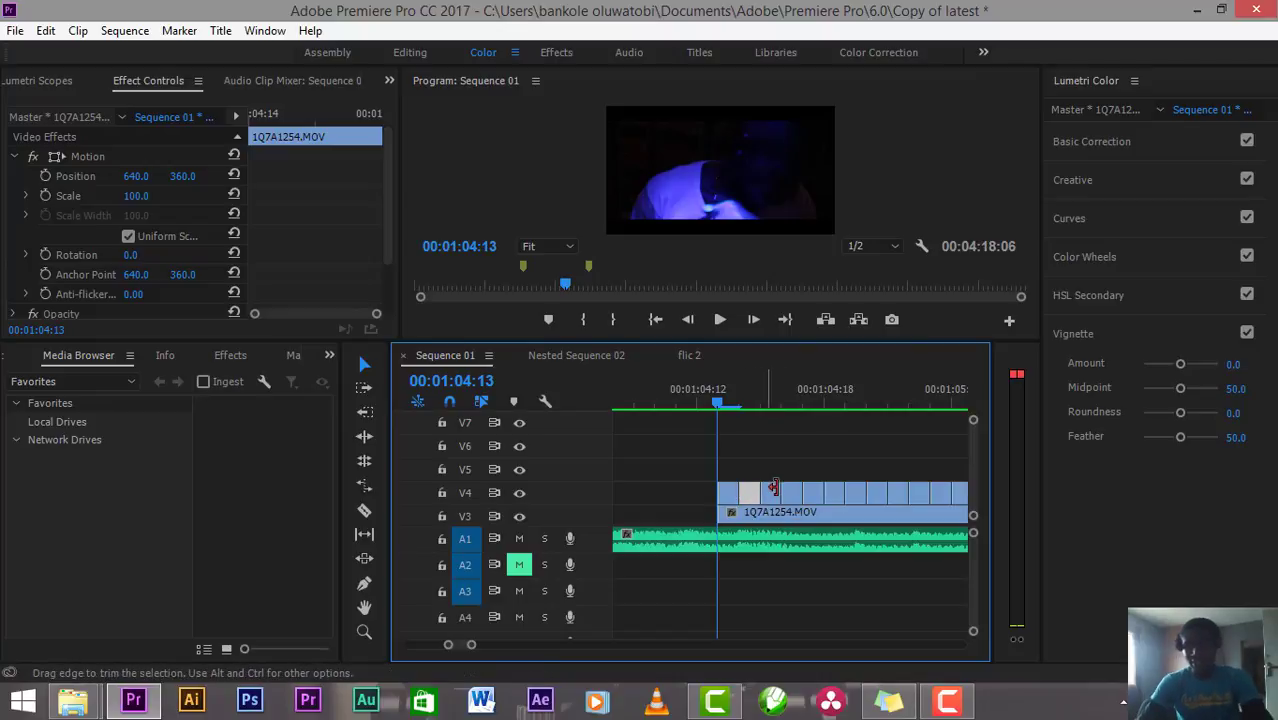
left_click_drag(750, 497, 757, 497)
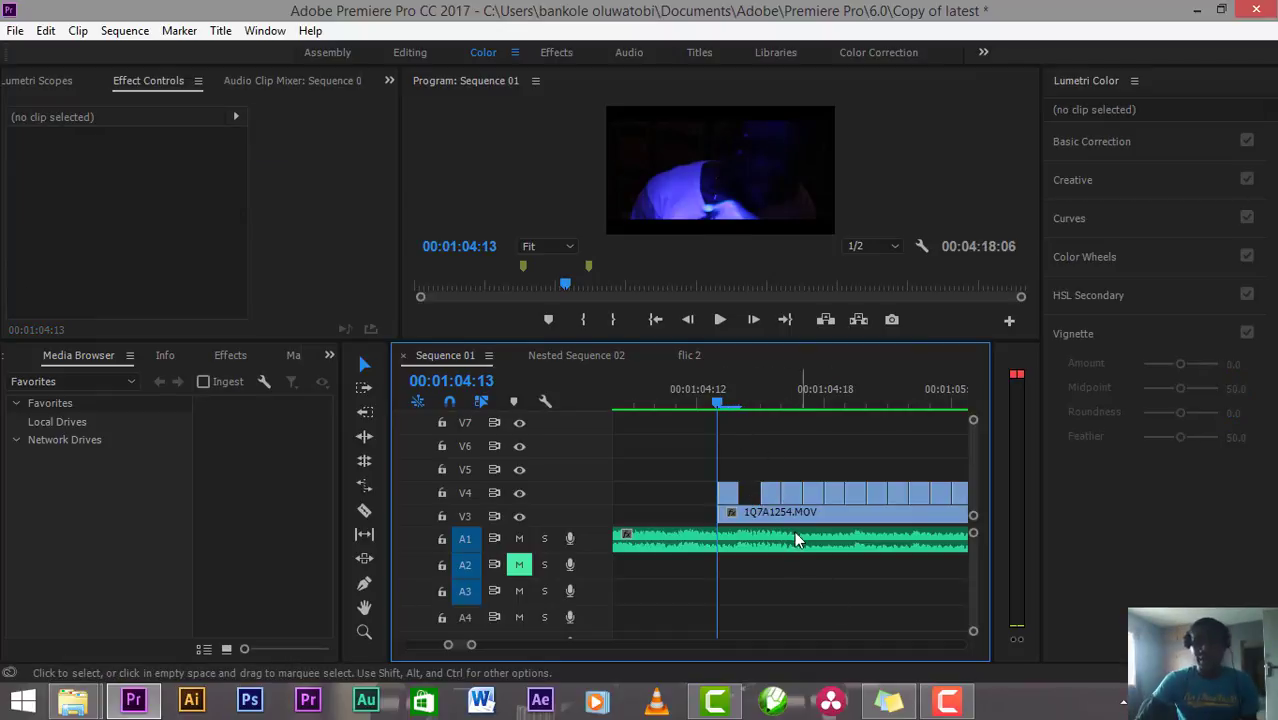
Step: Turn off track V3's output and compare frames 00:01:04:13 and 00:01:04:14
left_click(794, 527)
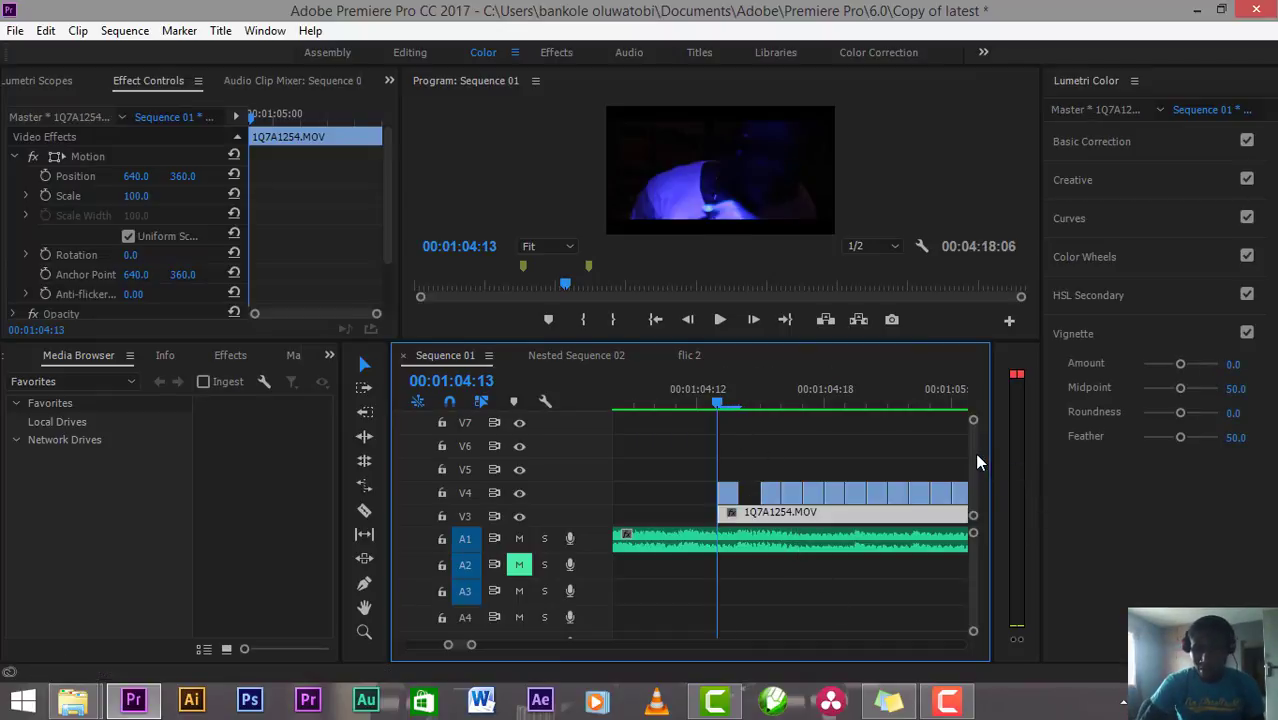
scroll(978, 467, "down", 3)
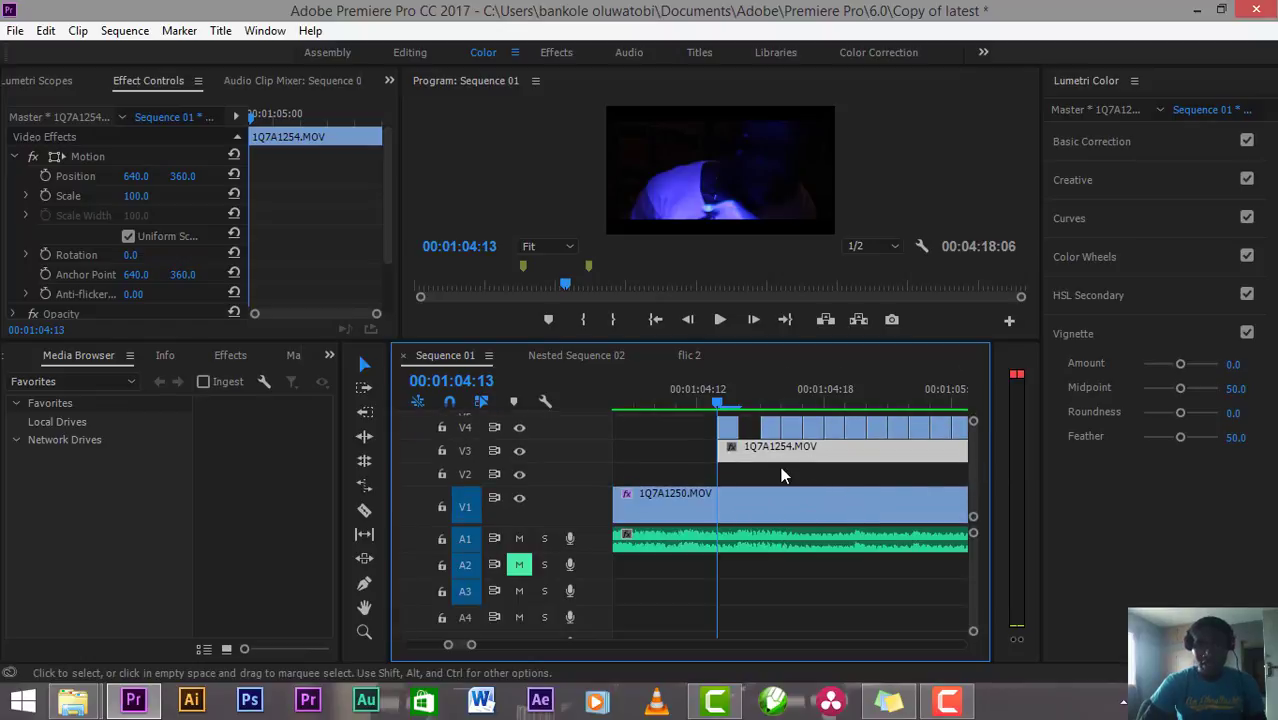
left_click(519, 450)
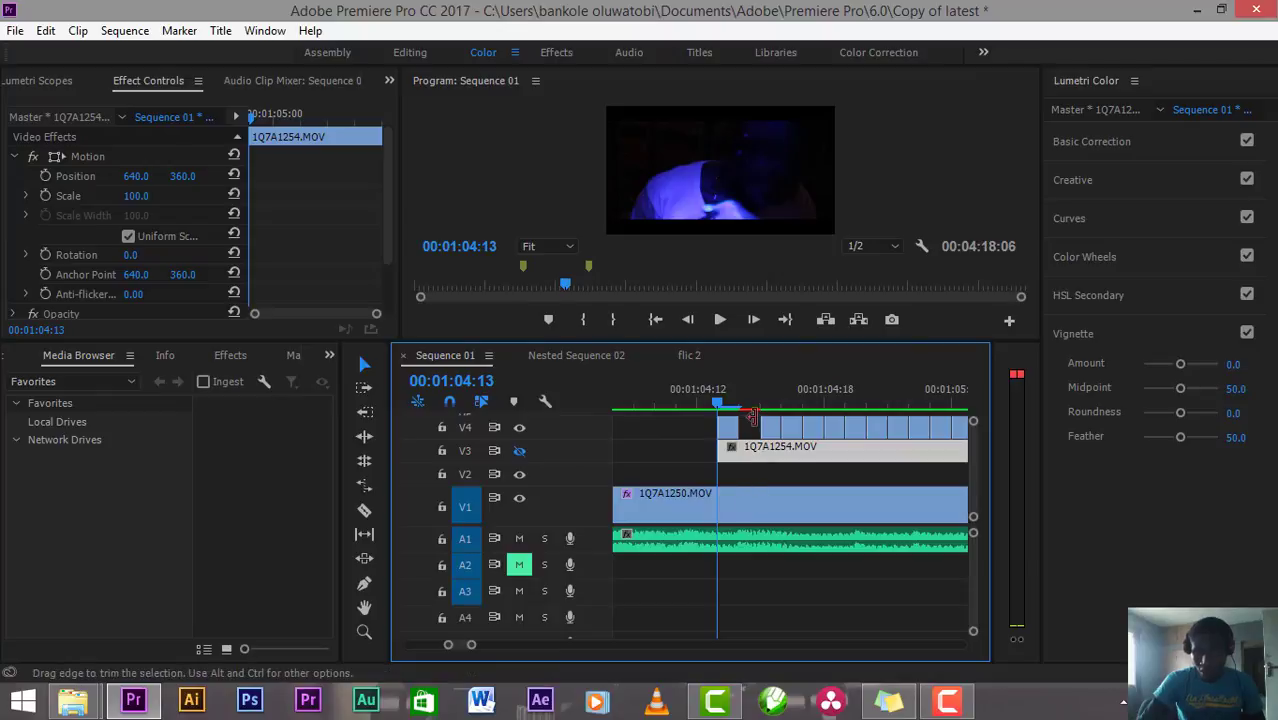
left_click_drag(733, 406, 741, 407)
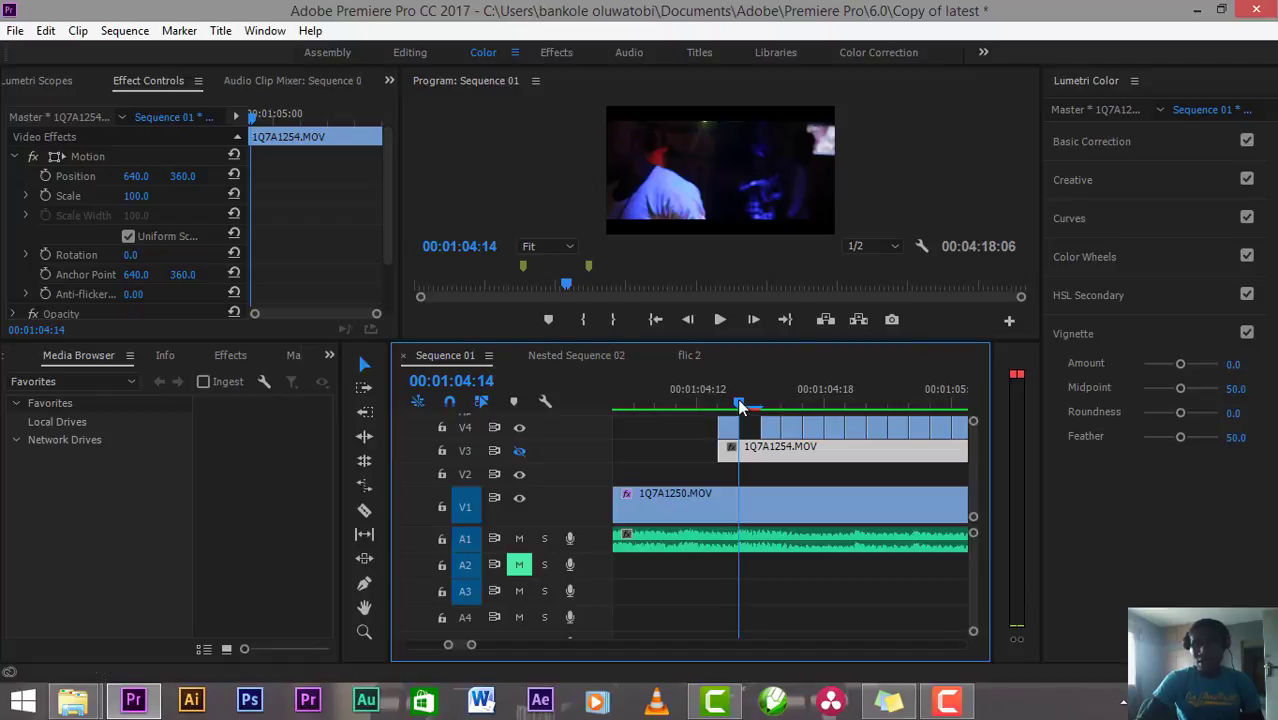
left_click_drag(741, 406, 781, 412)
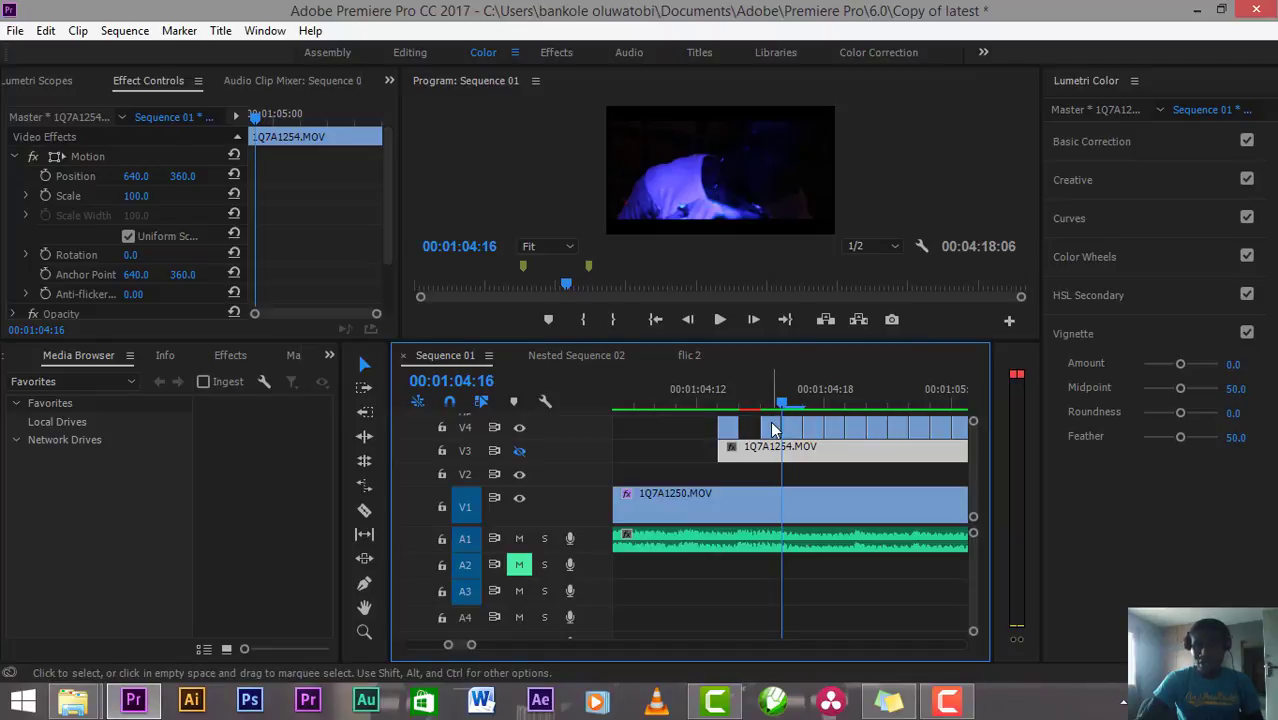
left_click(839, 431)
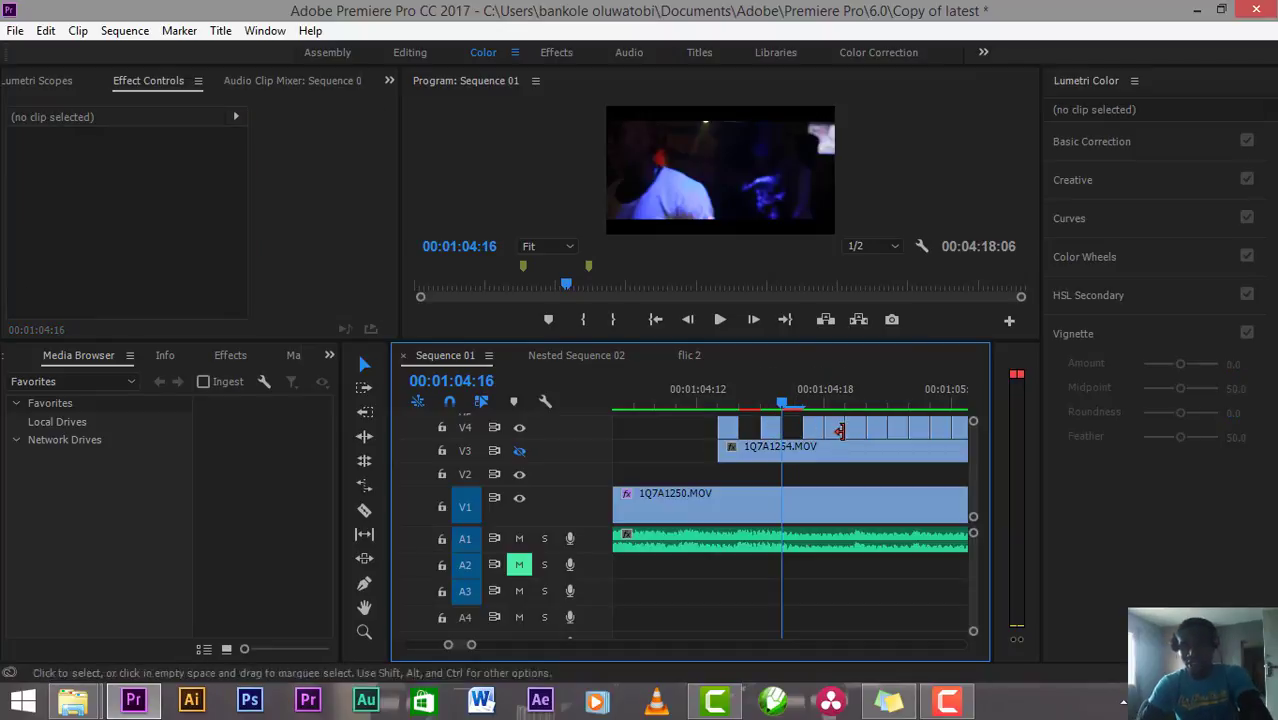
left_click(839, 431)
key("Delete")
left_click(878, 430)
key("Delete")
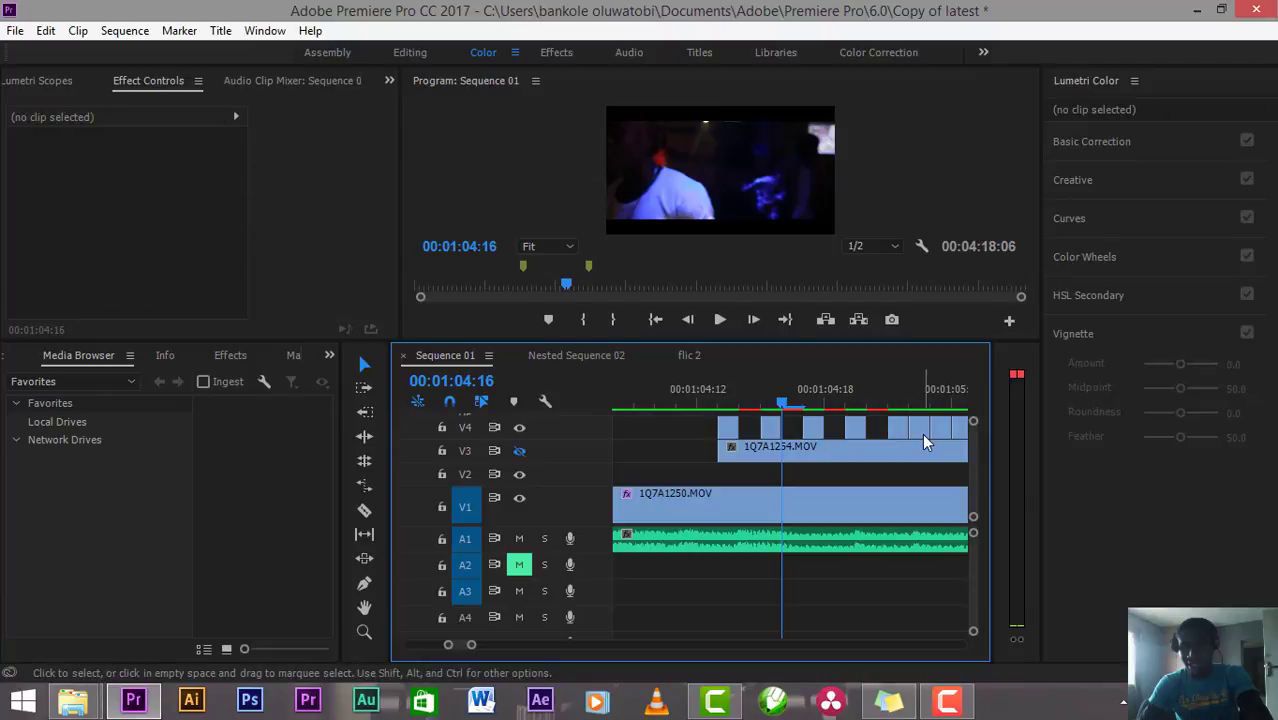
left_click(918, 430)
key("Delete")
left_click(958, 430)
key("Delete")
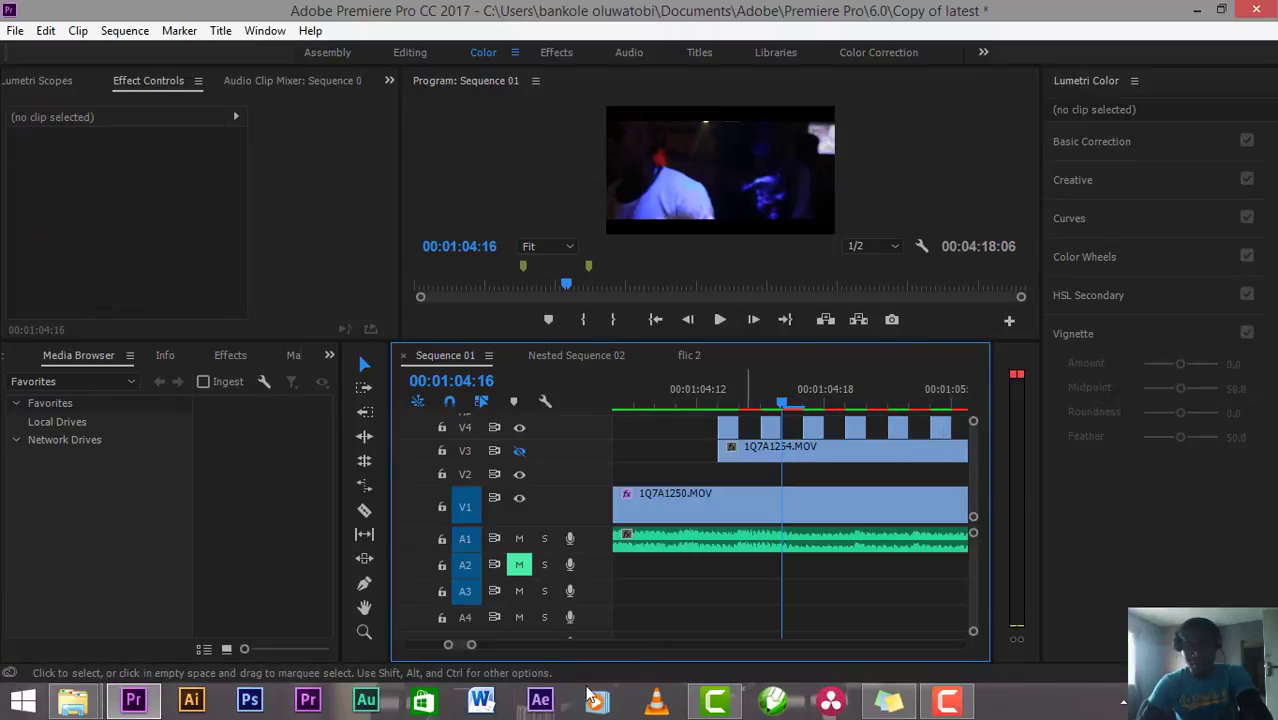
key("d")
key("space")
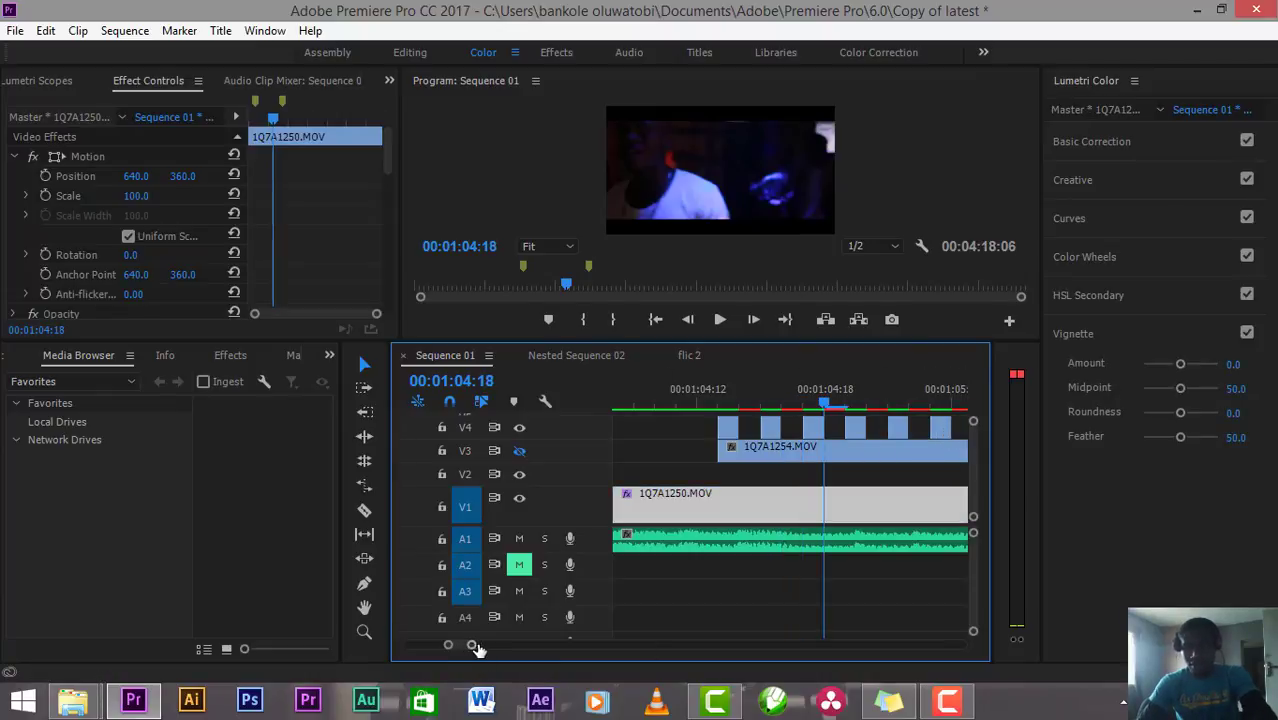
left_click(840, 430)
left_click(838, 437)
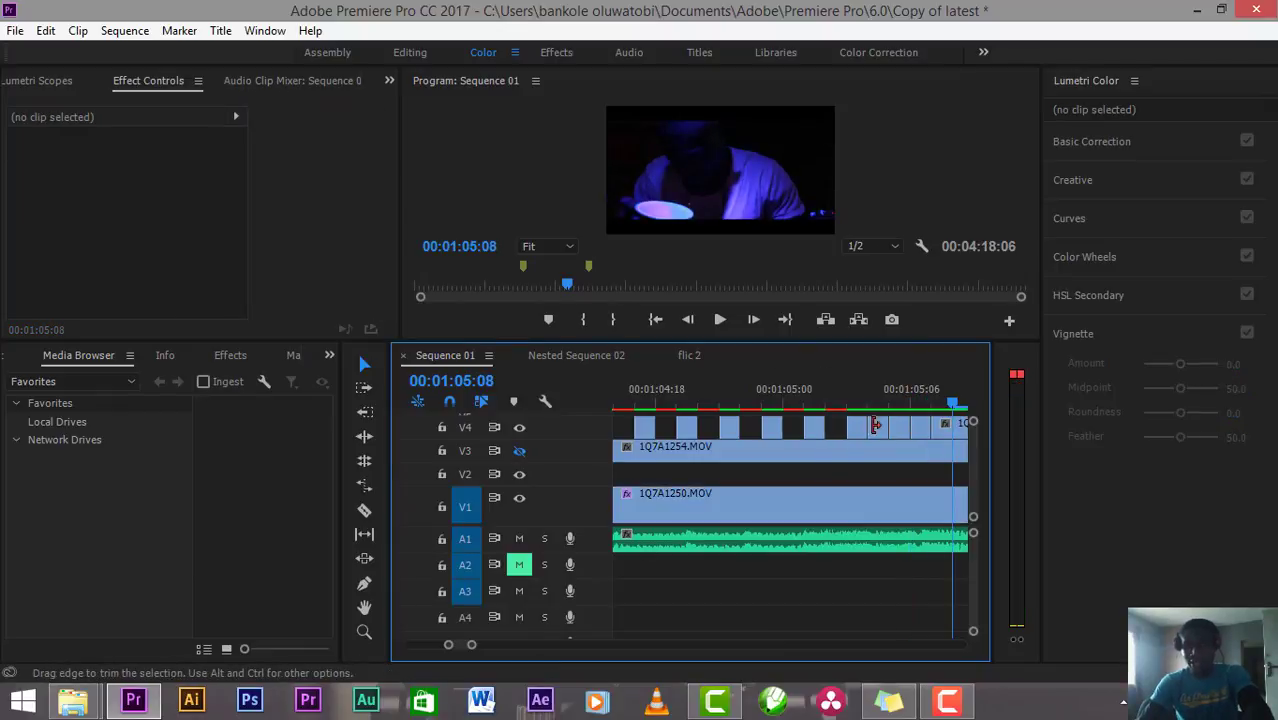
left_click(916, 430)
left_click(946, 420)
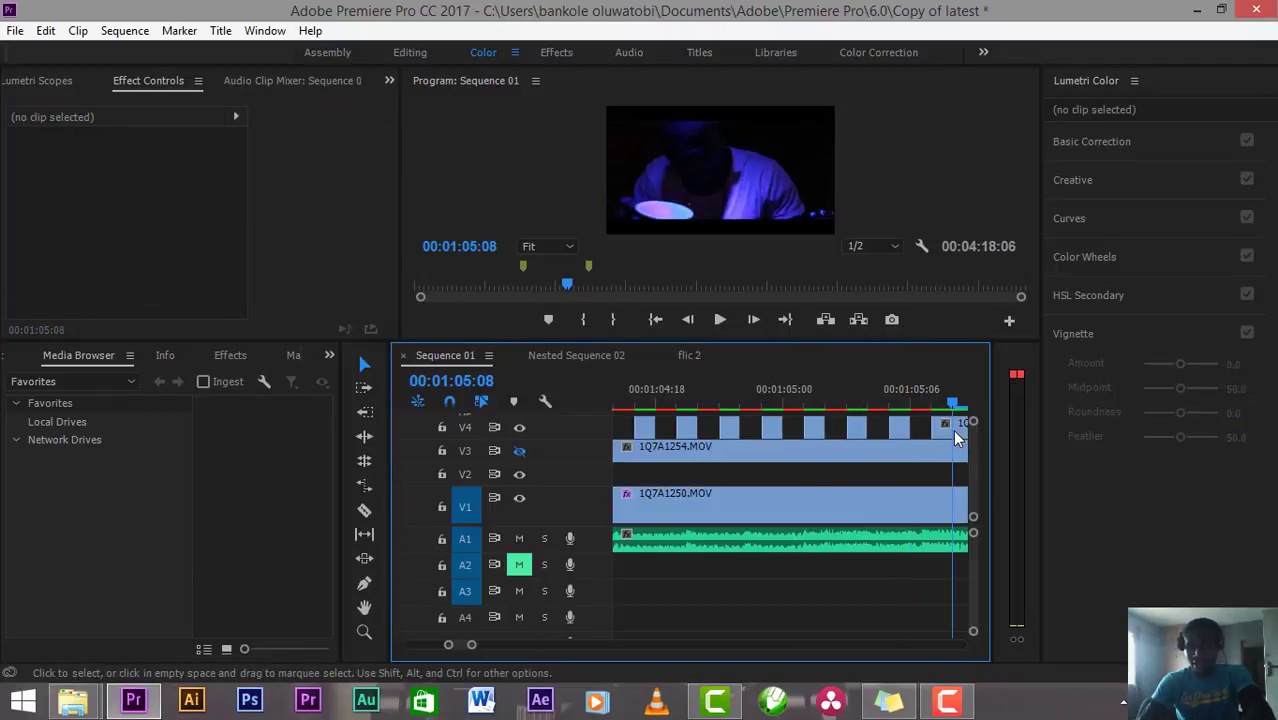
left_click(780, 505)
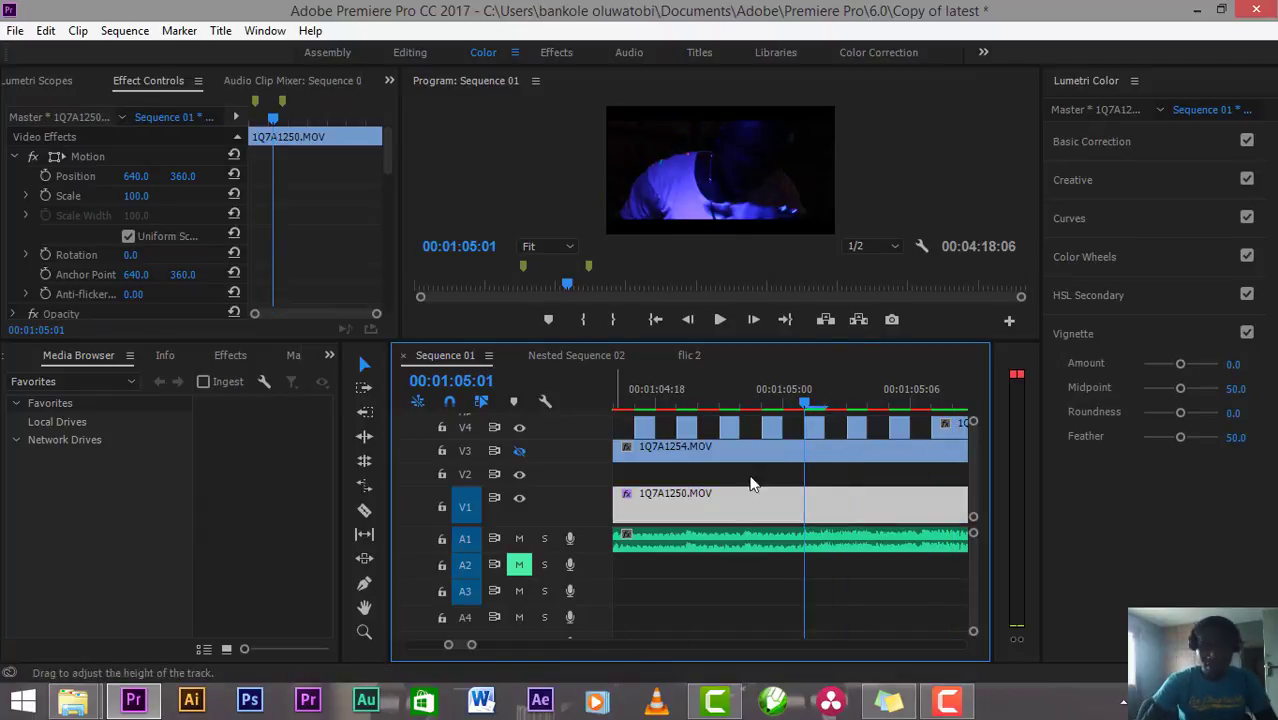
left_click(677, 404)
key("j")
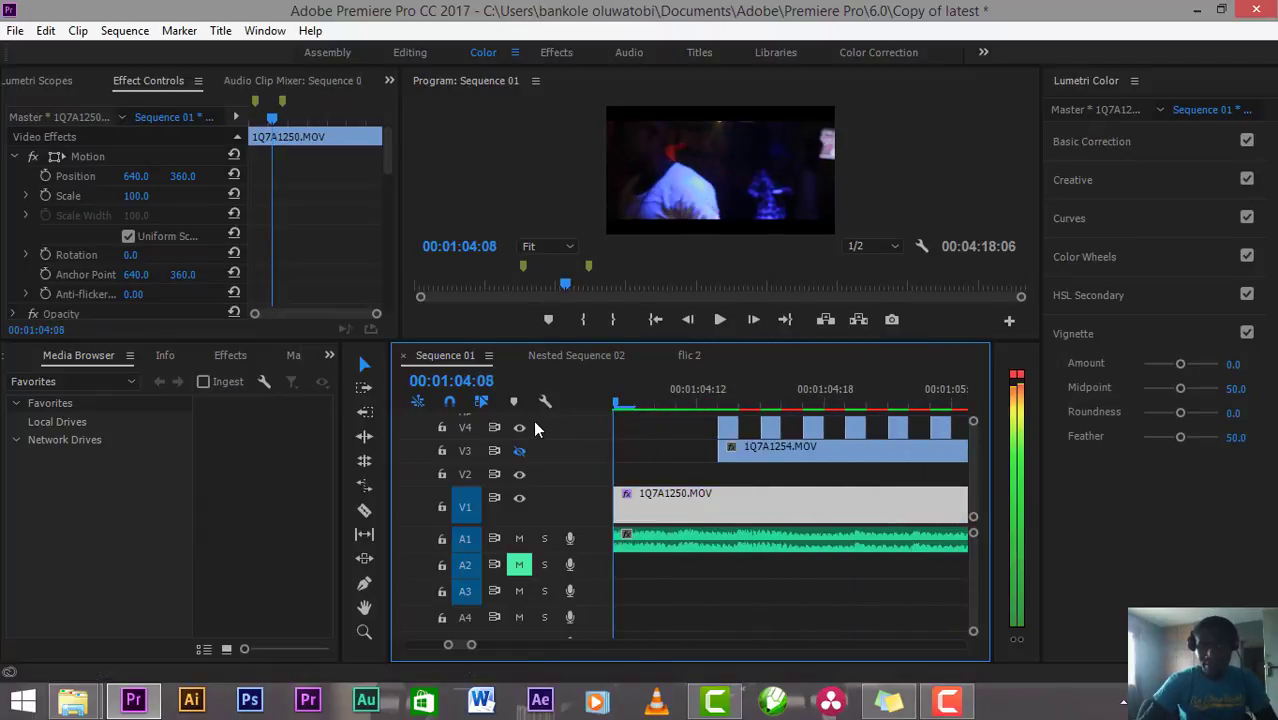
Step: Play the layered section from 00:01:04:11, then save the project
left_click_drag(471, 650, 519, 650)
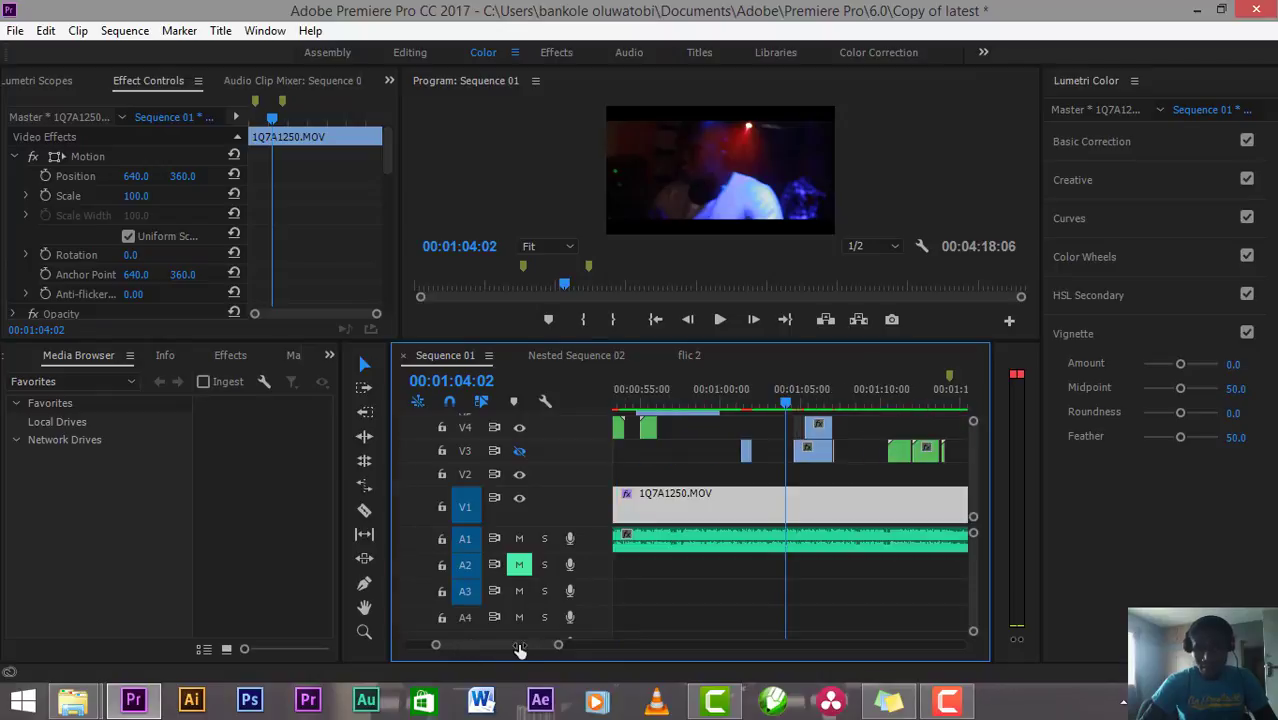
left_click(791, 398)
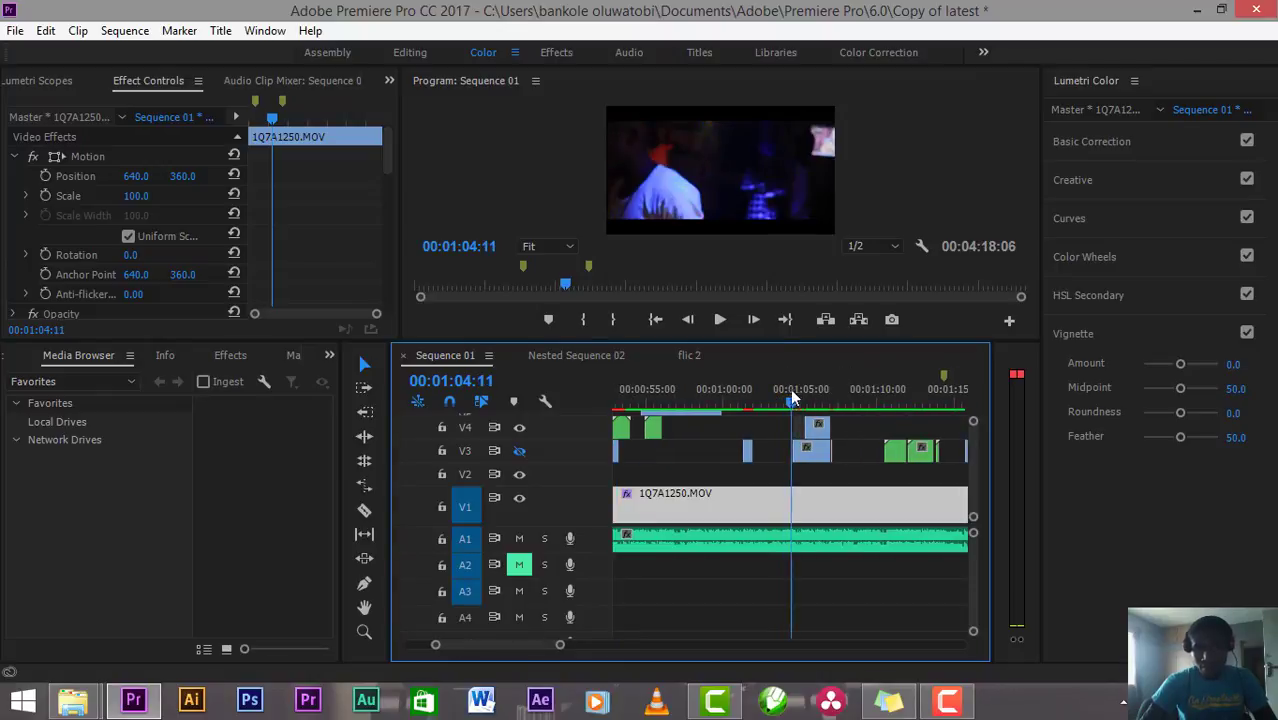
left_click(719, 319)
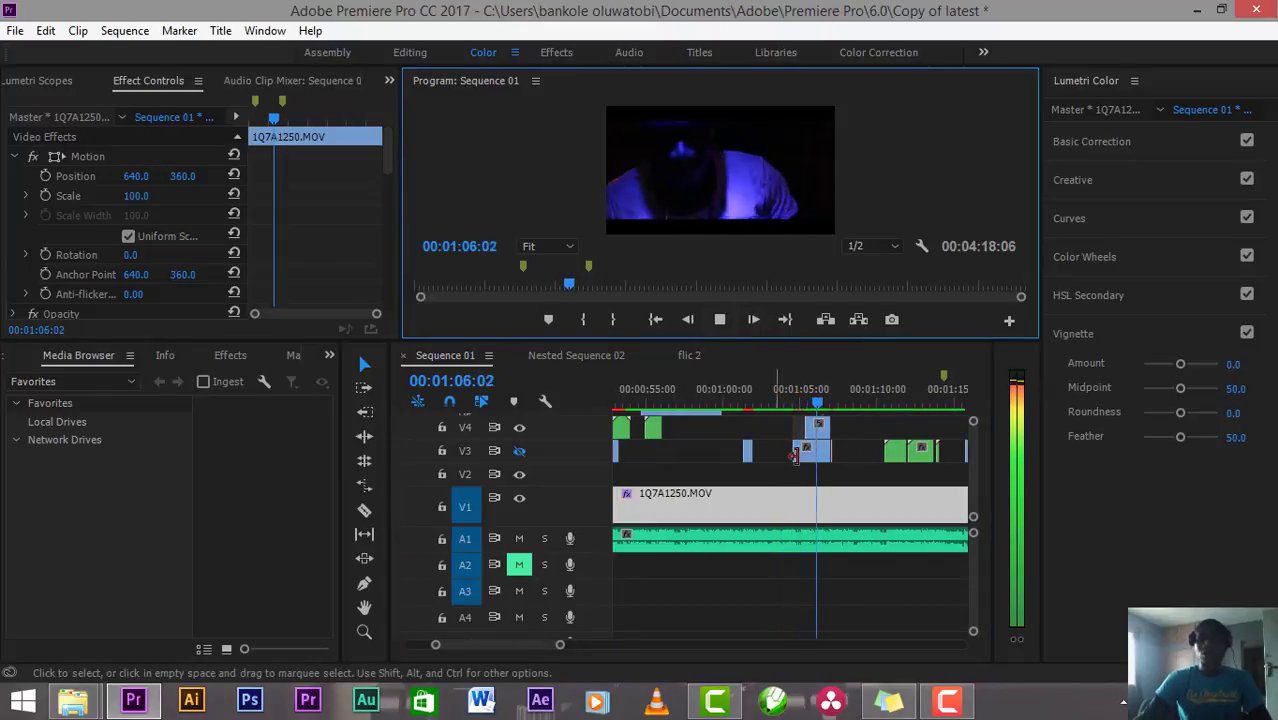
left_click_drag(808, 398, 795, 401)
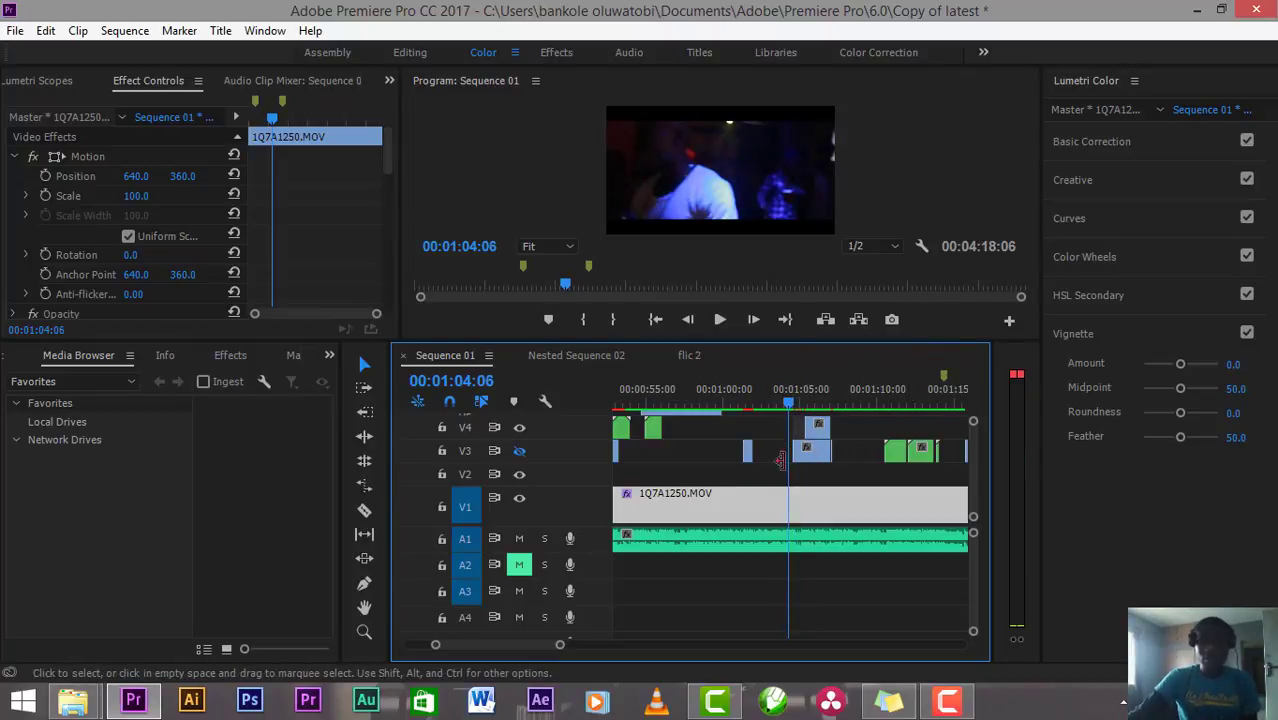
left_click_drag(561, 648, 527, 650)
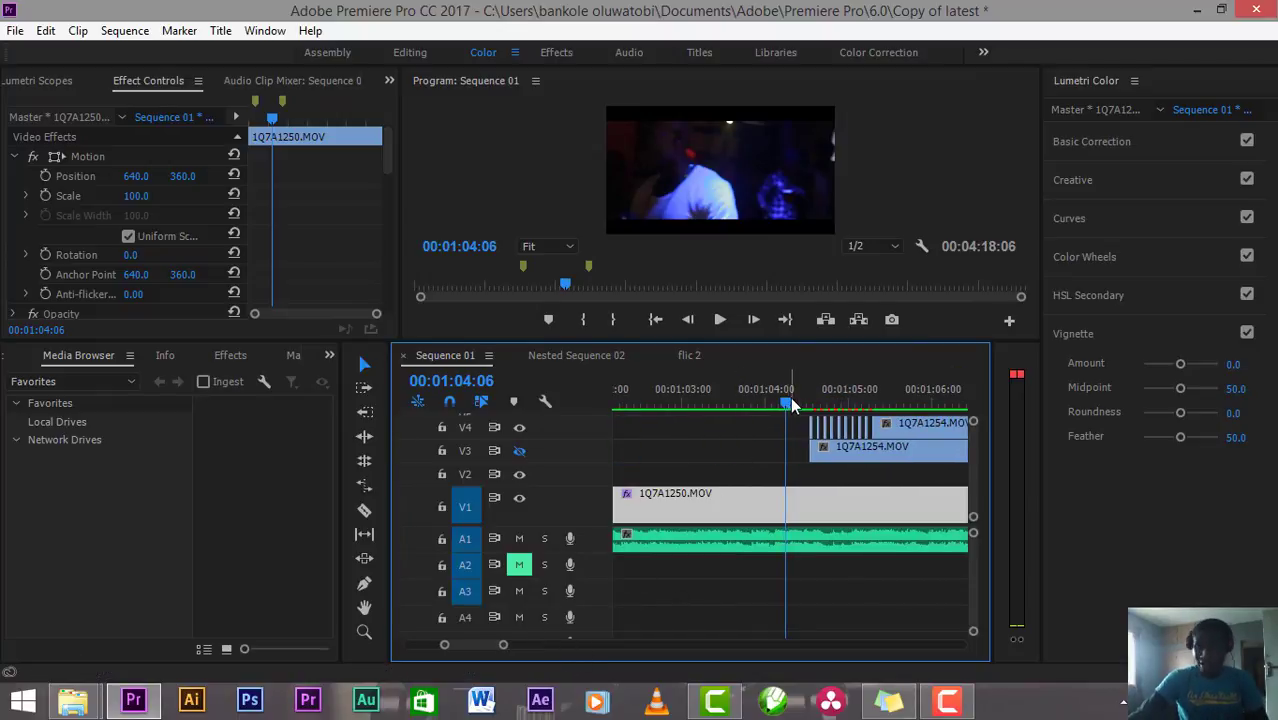
key("ctrl+s")
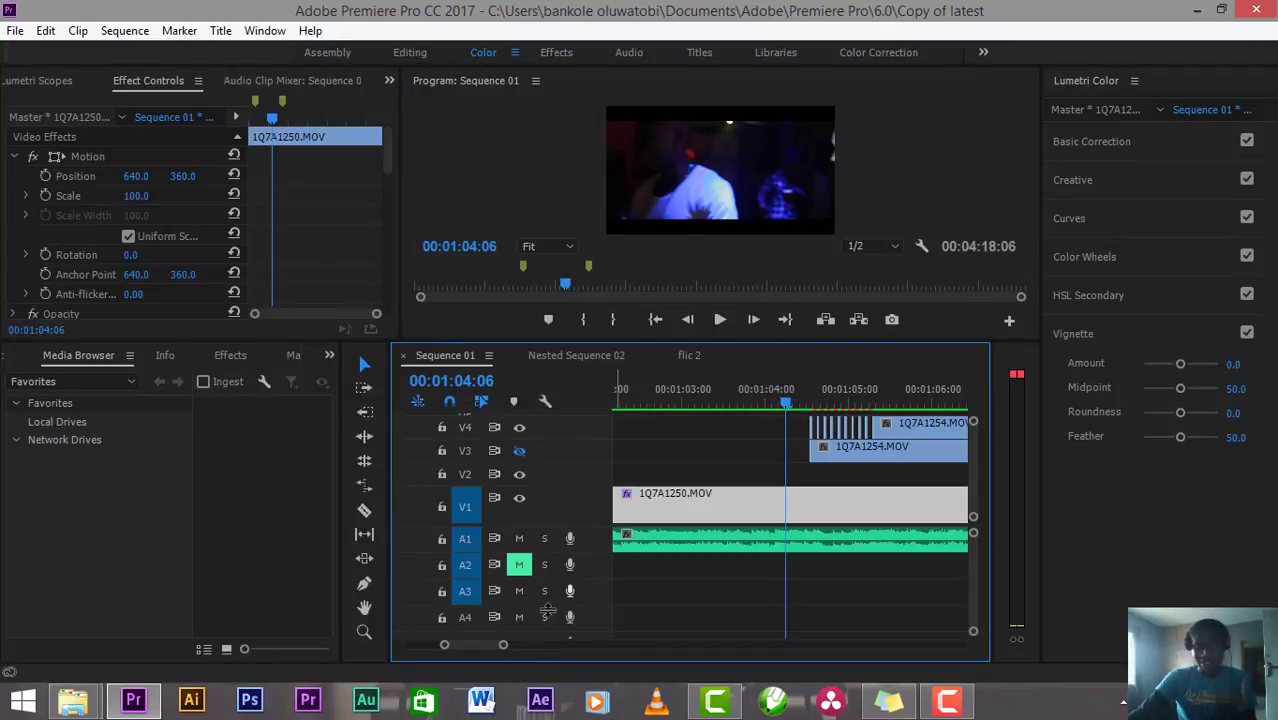
Step: Replay the layered 1Q7A1254 clips, ending with a pass from 00:01:04:10
scroll(485, 650, "up", 2)
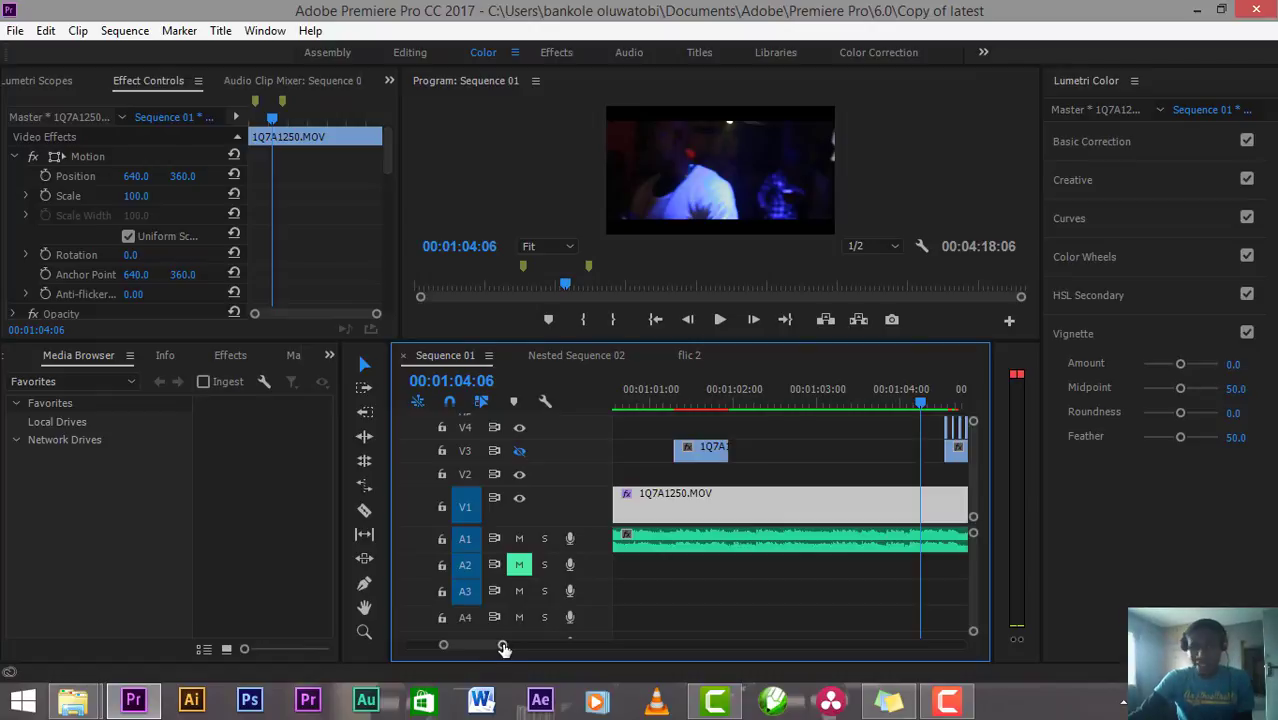
left_click_drag(503, 648, 514, 648)
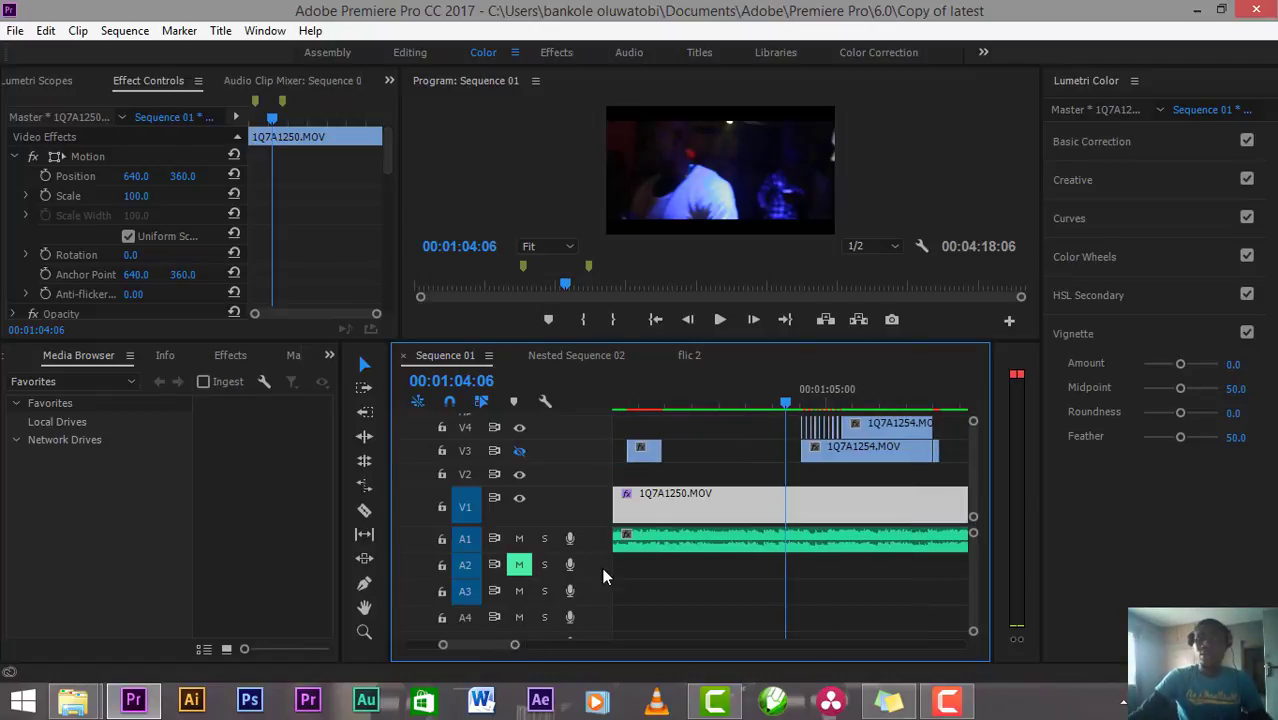
left_click_drag(785, 405, 800, 403)
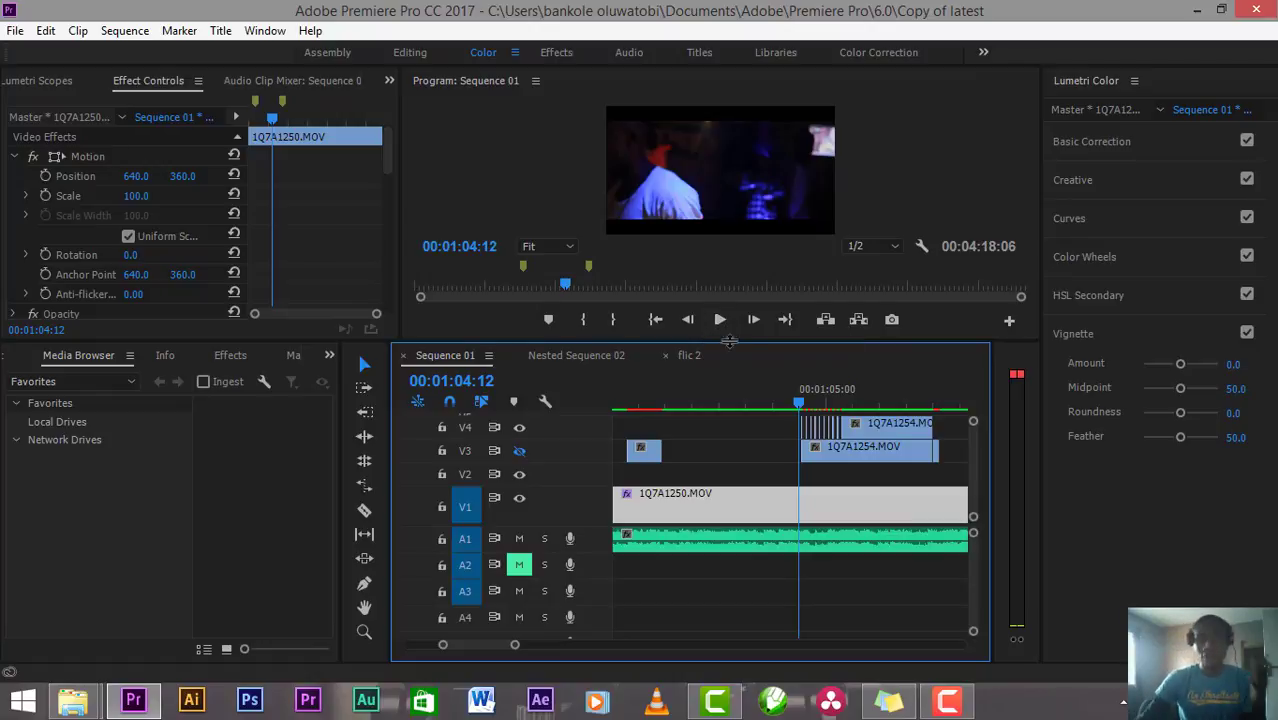
left_click(721, 320)
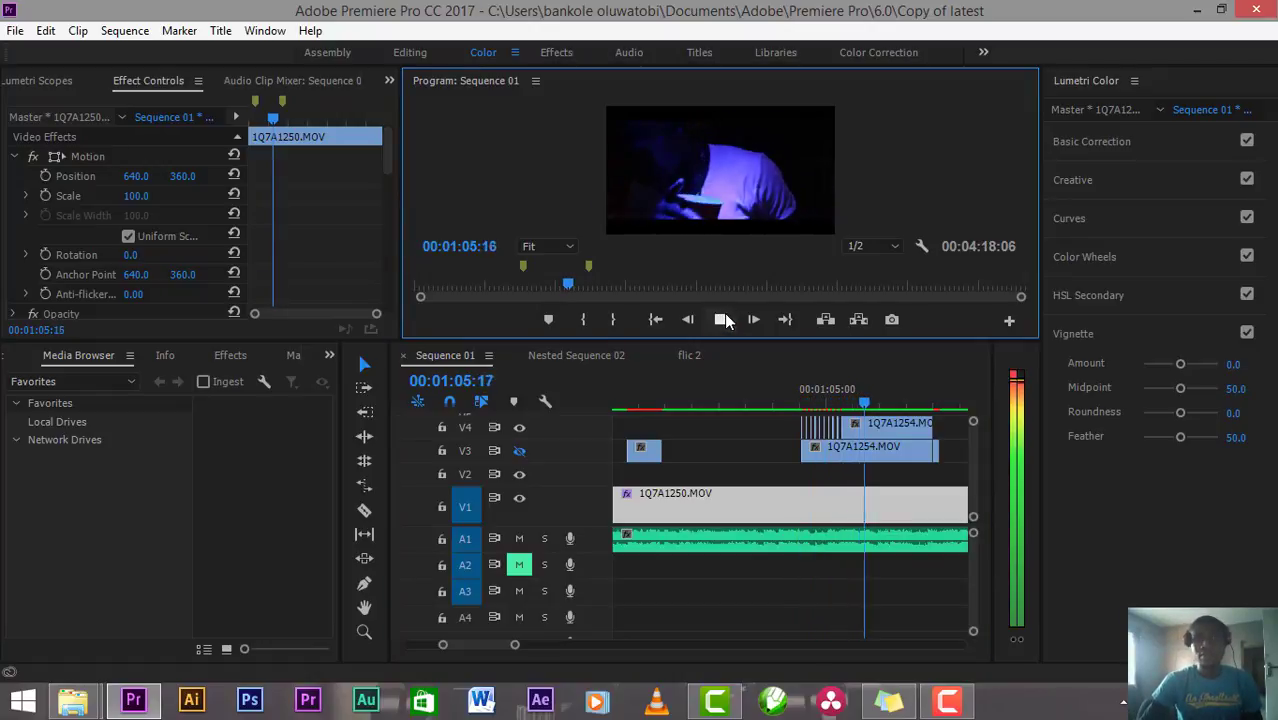
left_click(724, 320)
left_click_drag(872, 404, 815, 411)
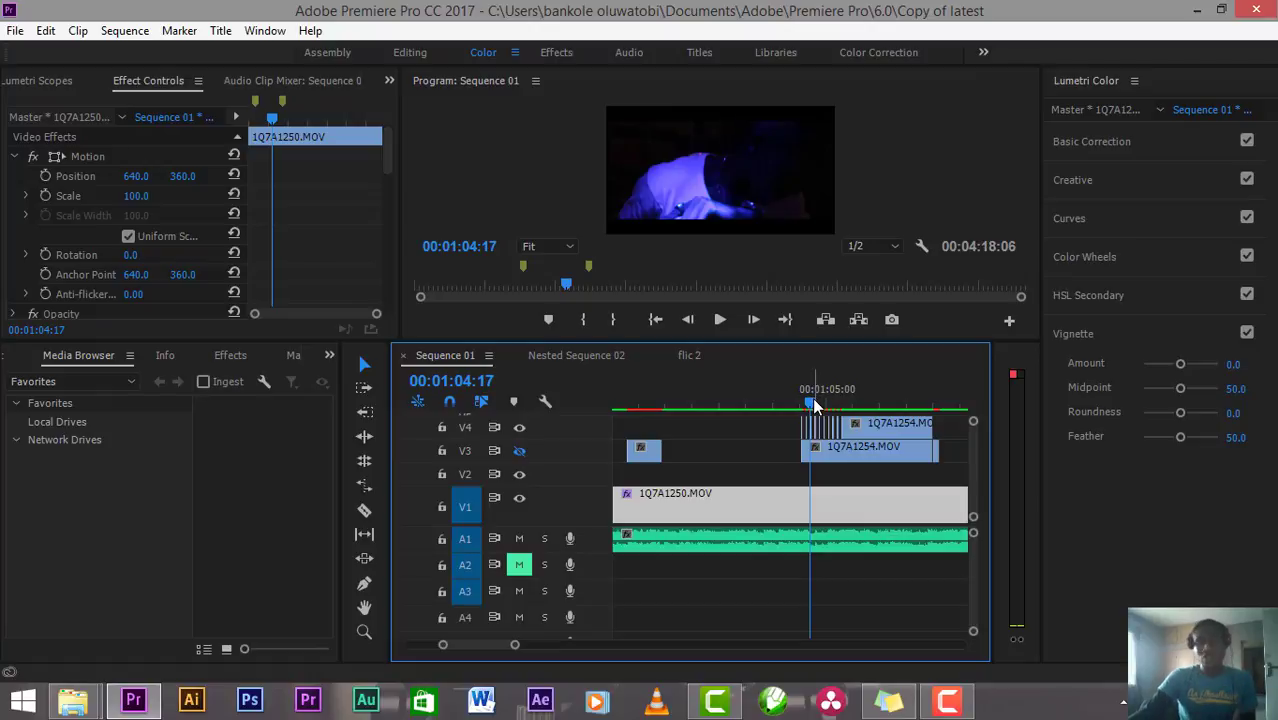
left_click_drag(810, 404, 806, 404)
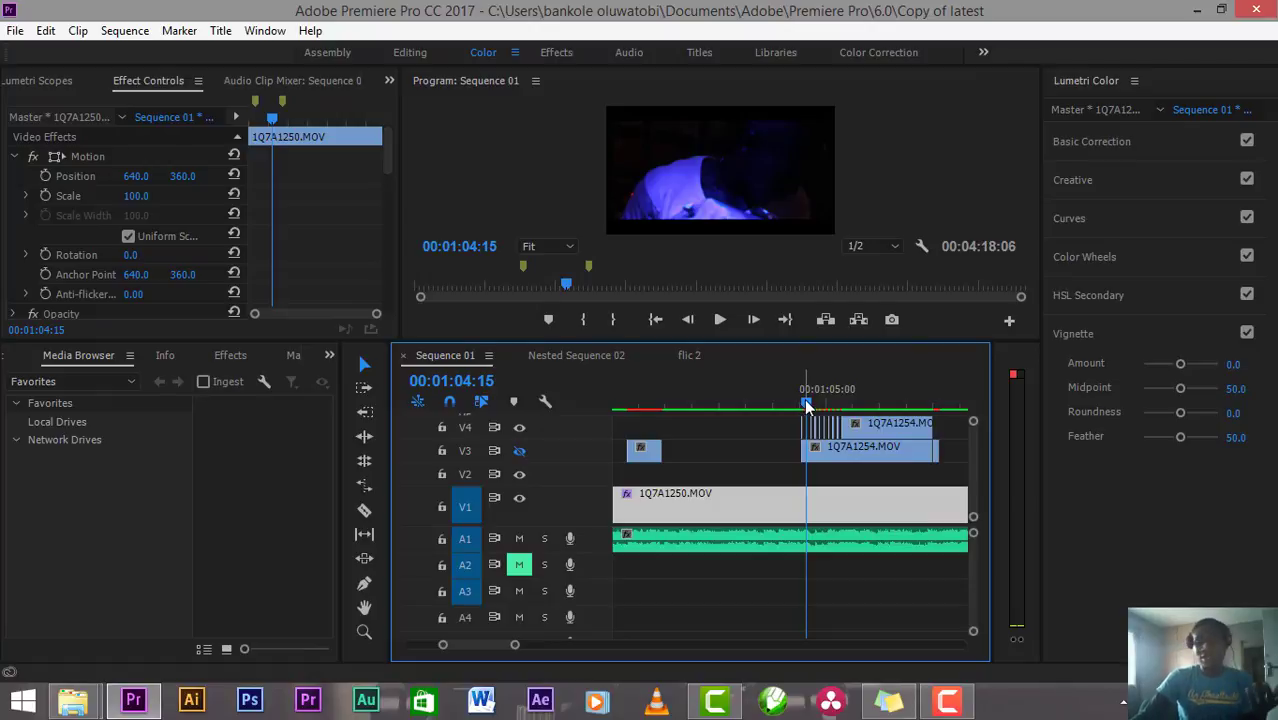
left_click_drag(806, 404, 795, 404)
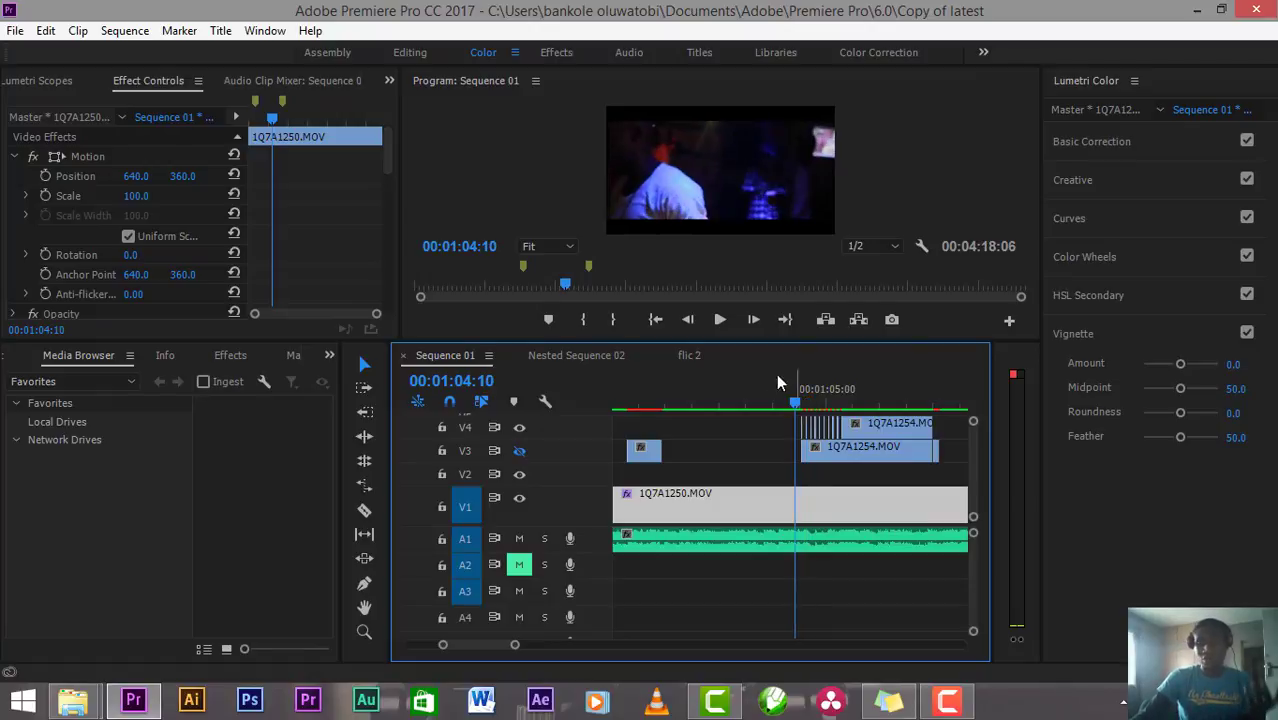
left_click(720, 320)
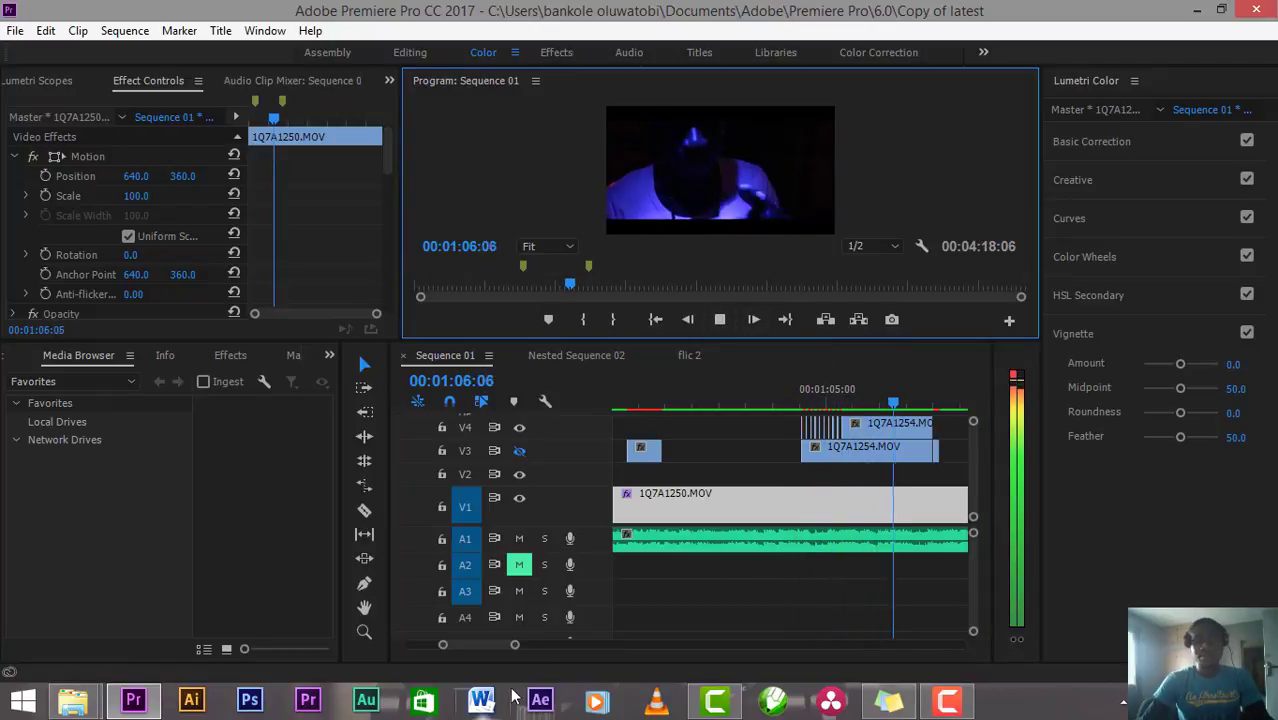
scroll(514, 646, "down", 3)
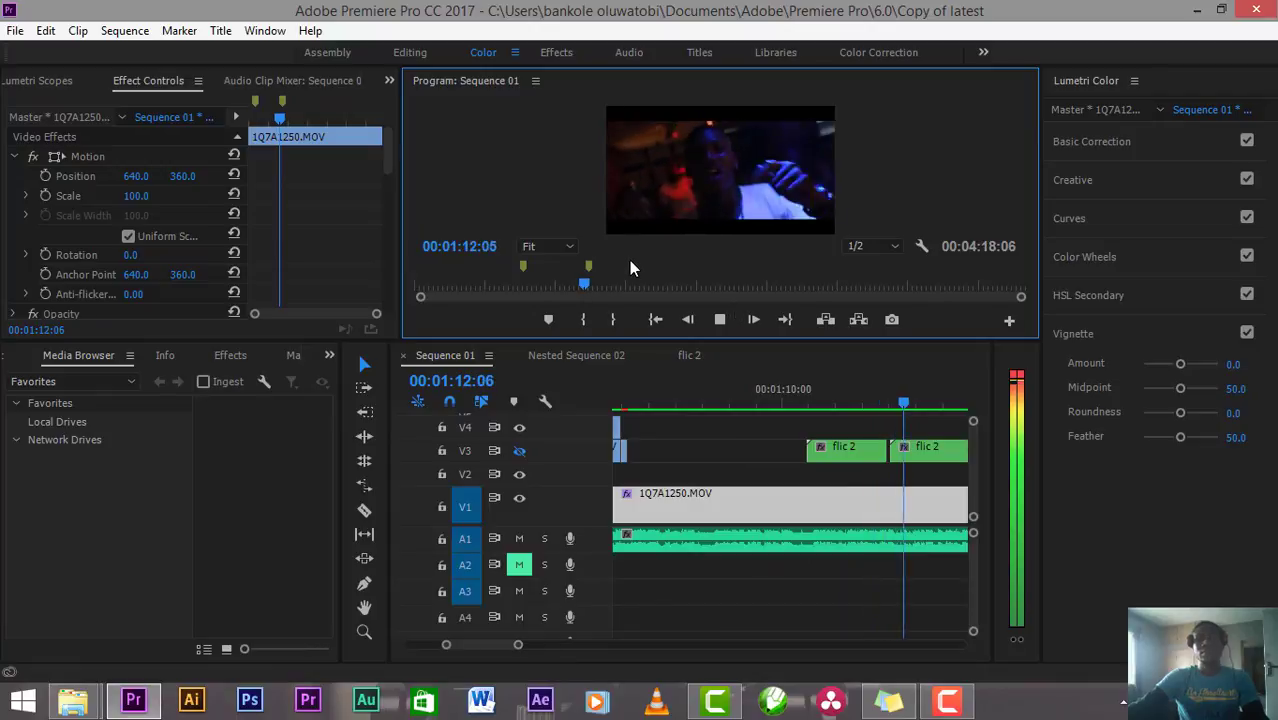
key("space")
left_click(618, 404)
Step: Zoom the timeline in and maximize the Program Monitor to fill the workspace
key("=")
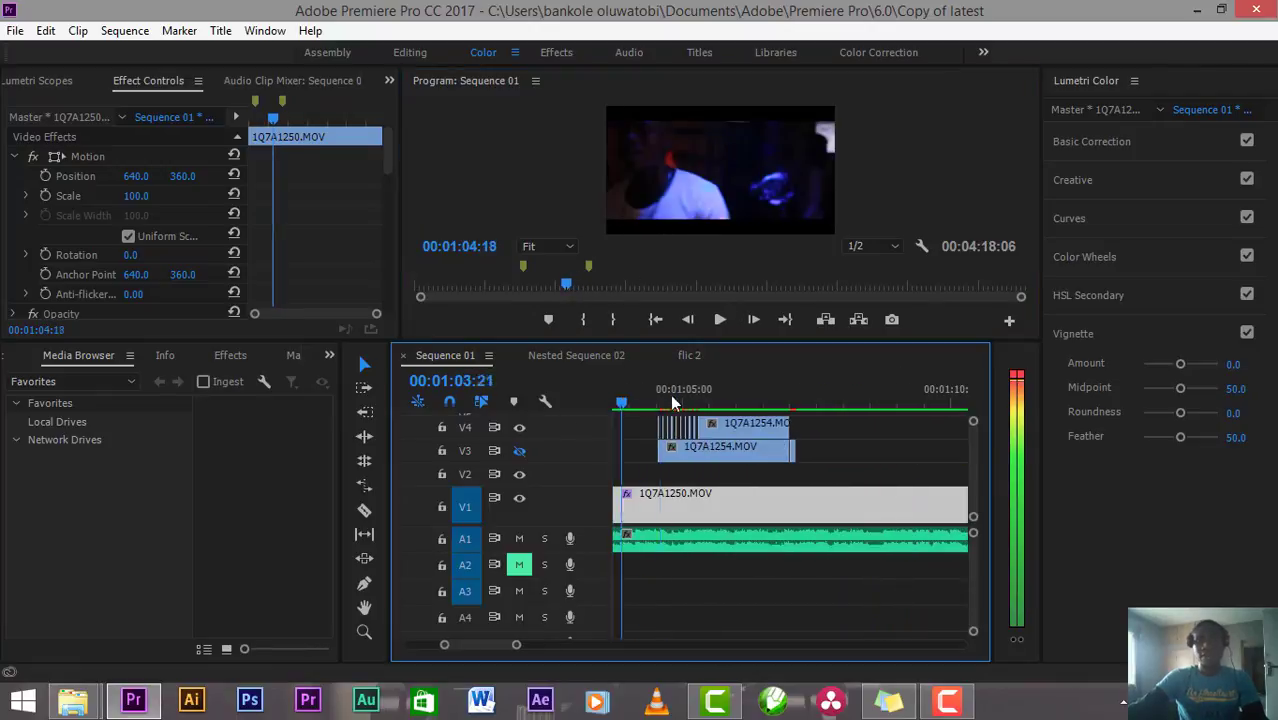
key("Up")
left_click(462, 271)
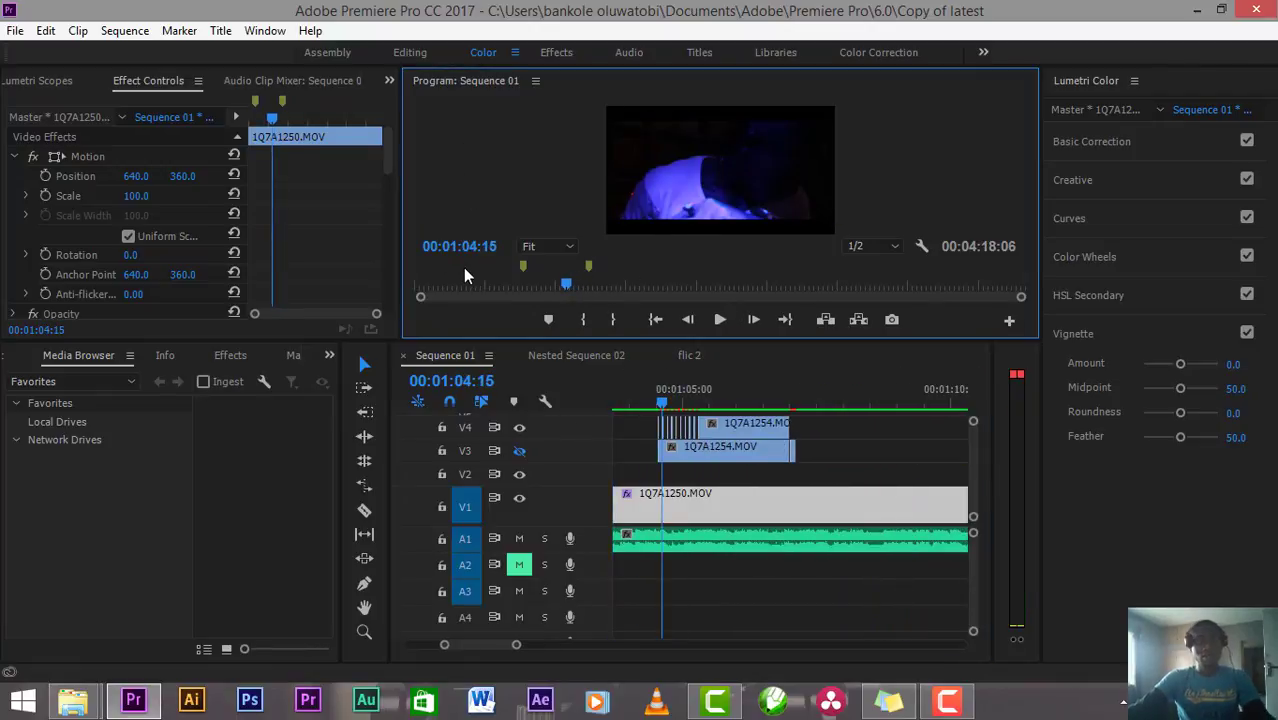
key("grave")
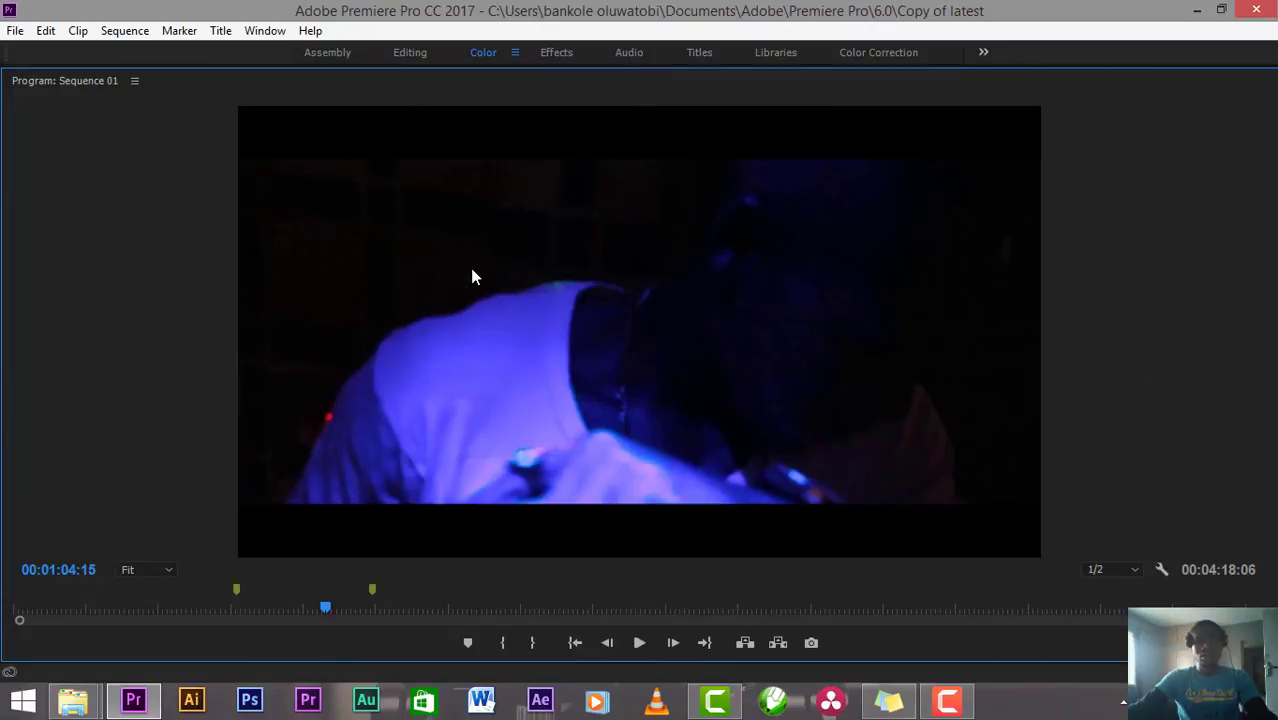
Step: Play full-size from 00:01:04:15, then replay the stretch from 00:01:20:20 to 00:01:22:23
key("space")
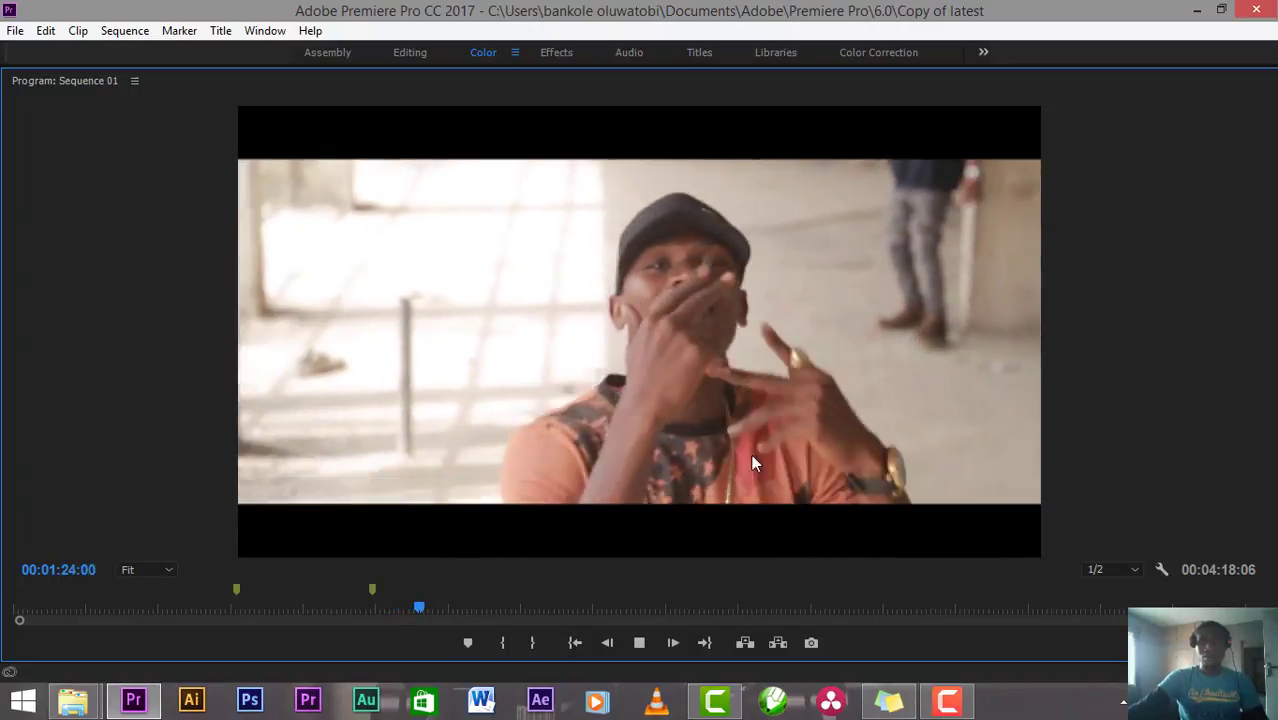
key("space")
left_click_drag(424, 606, 403, 606)
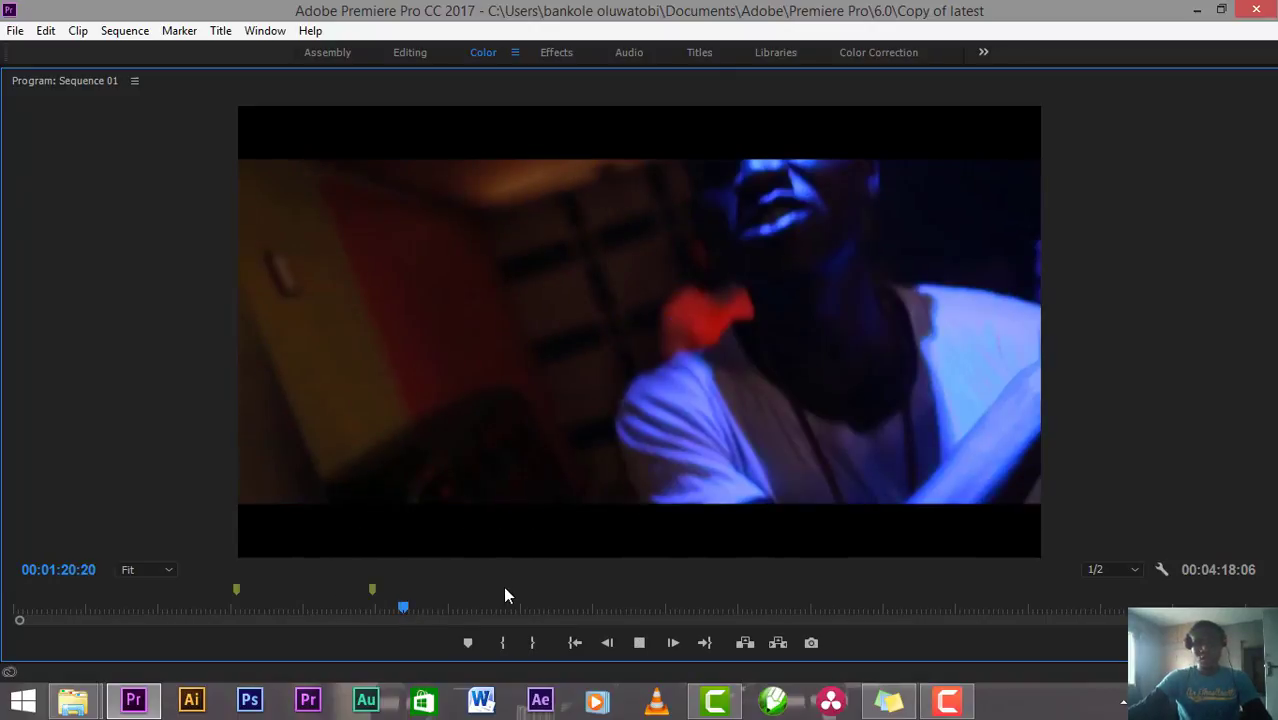
key("space")
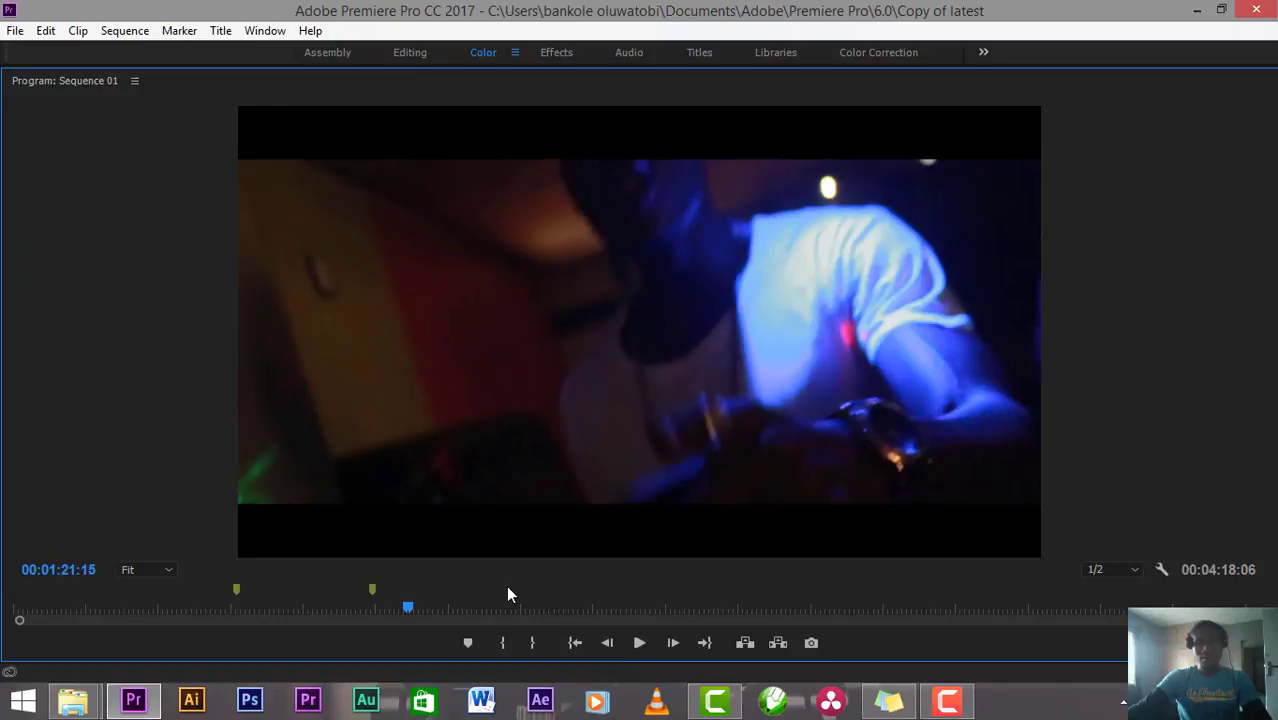
key("space")
key("space")
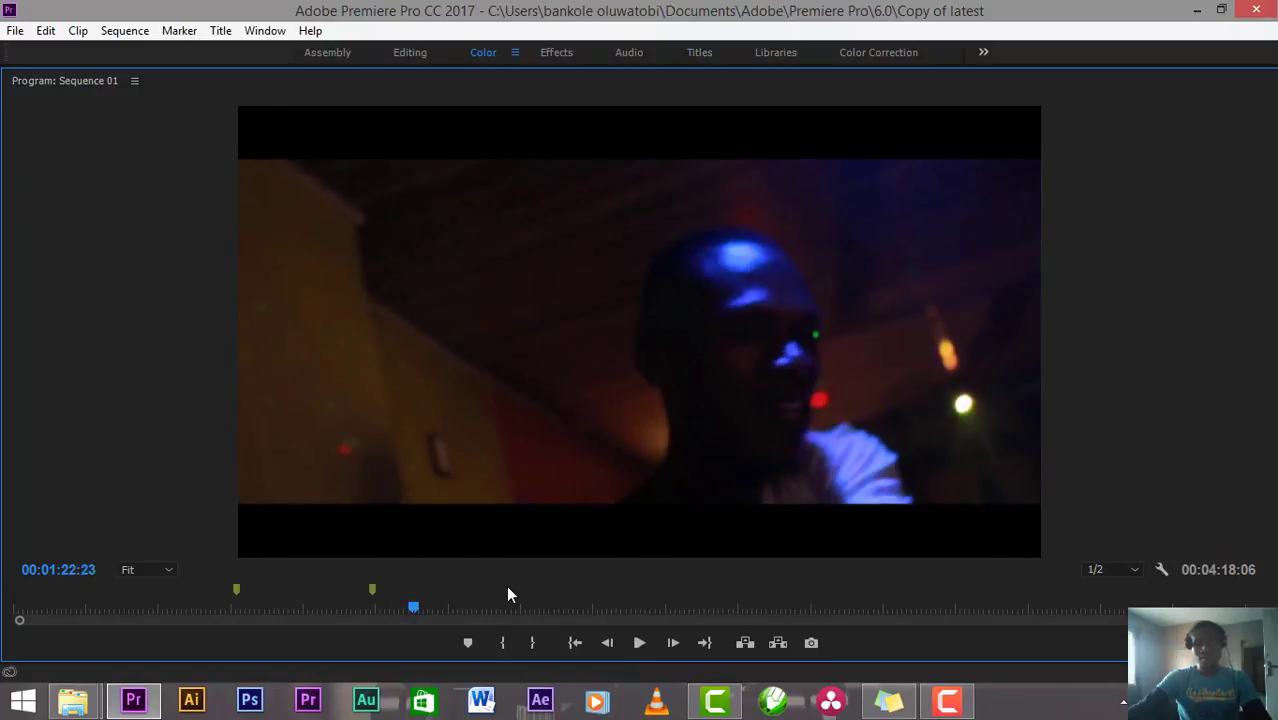
key("space")
key("space")
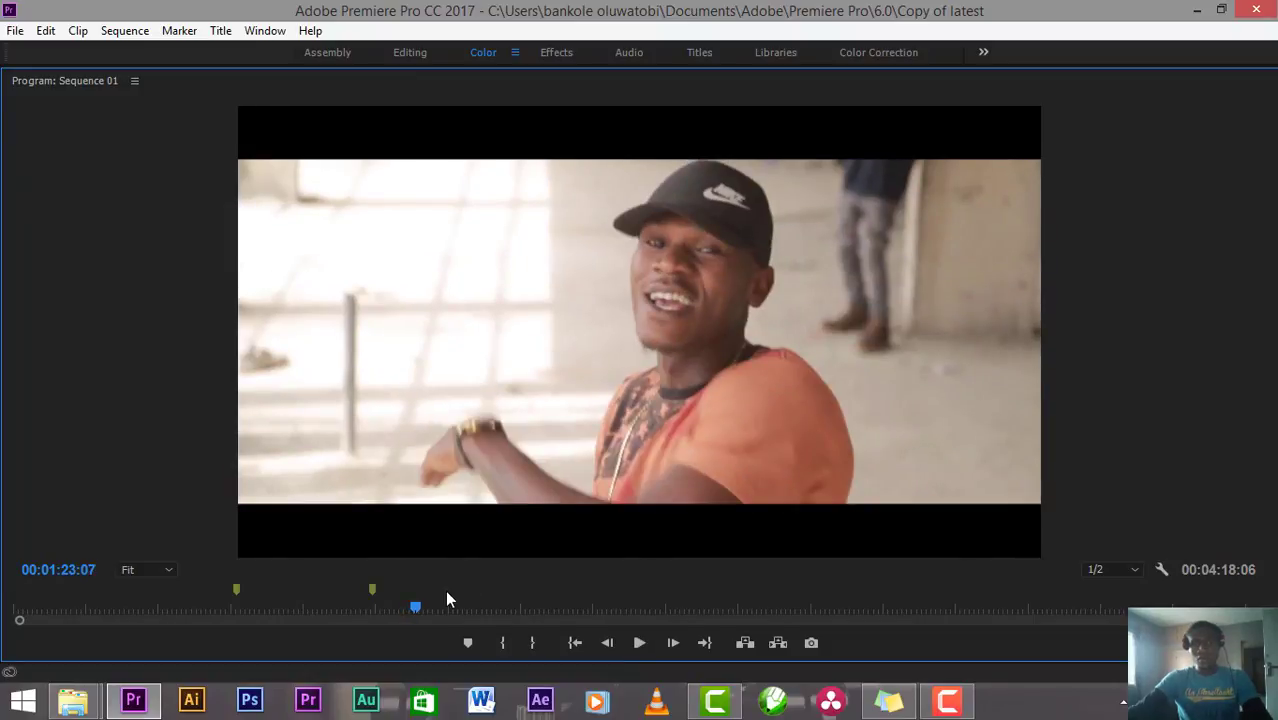
left_click_drag(417, 607, 415, 608)
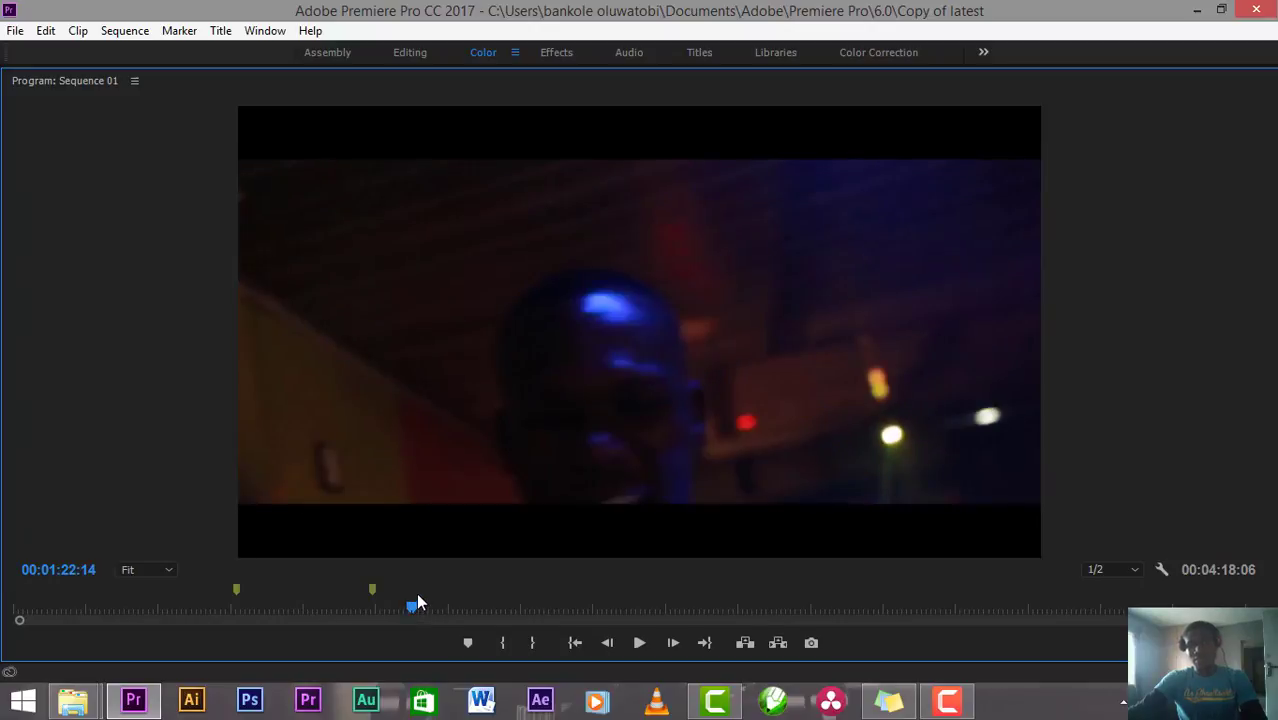
key("space")
key("space")
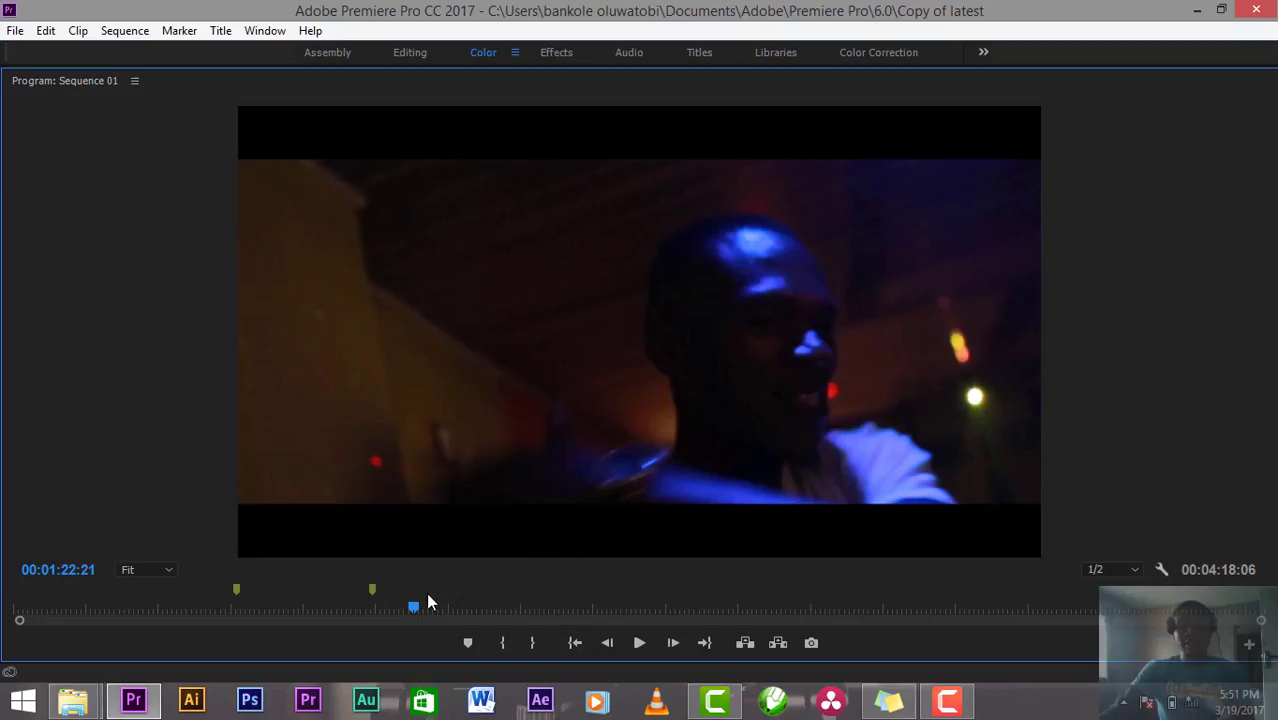
Step: Replay the cut from 00:01:19:21, stop just before it, and restore the normal layout
left_click_drag(412, 612, 398, 608)
key("space")
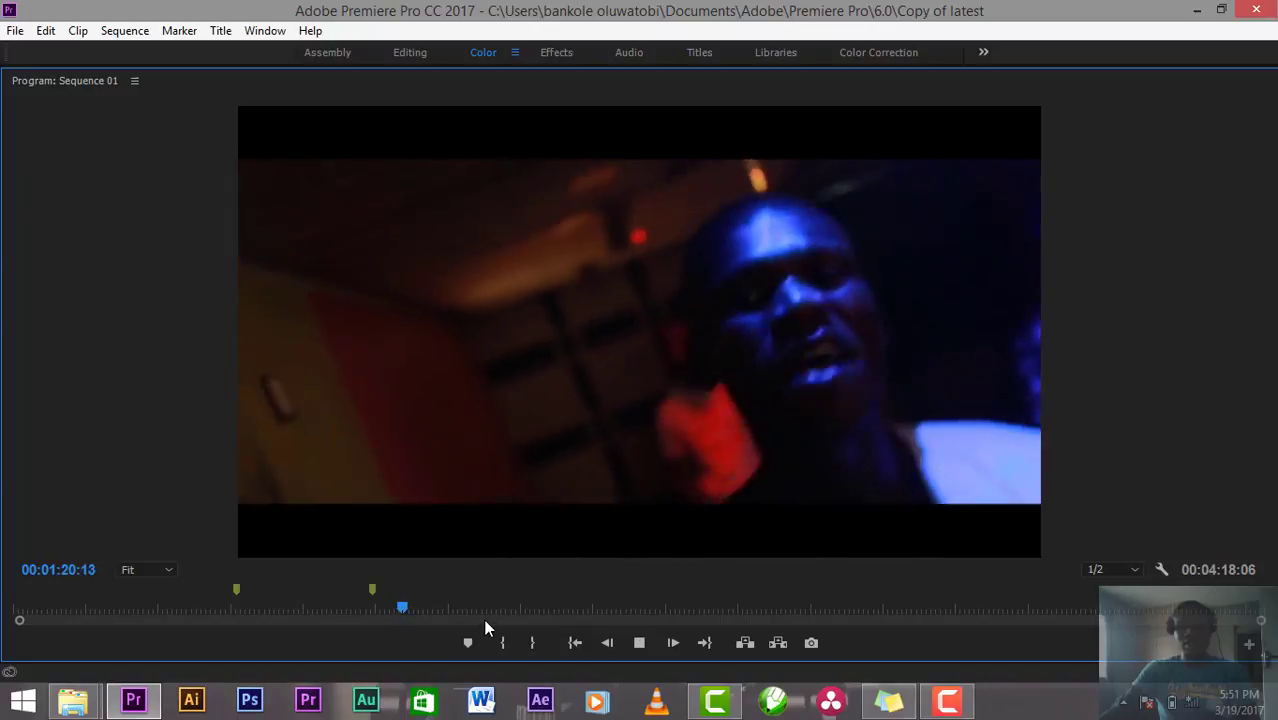
key("space")
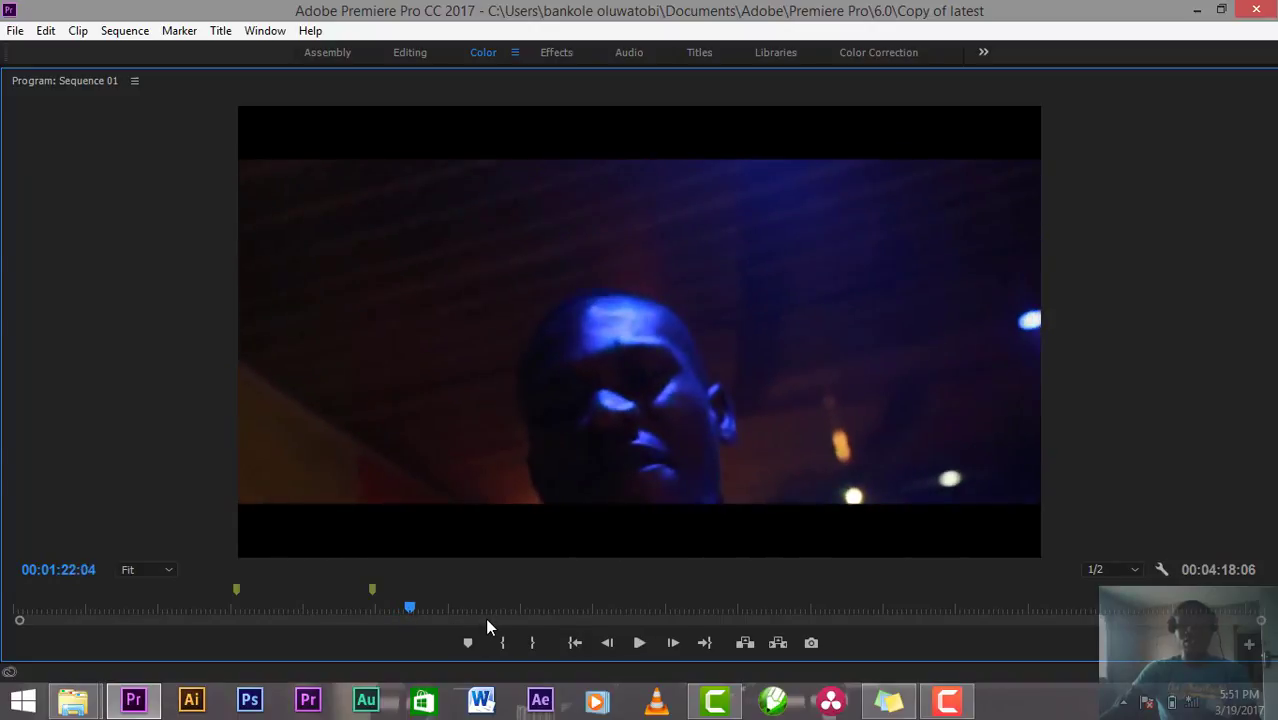
key("space")
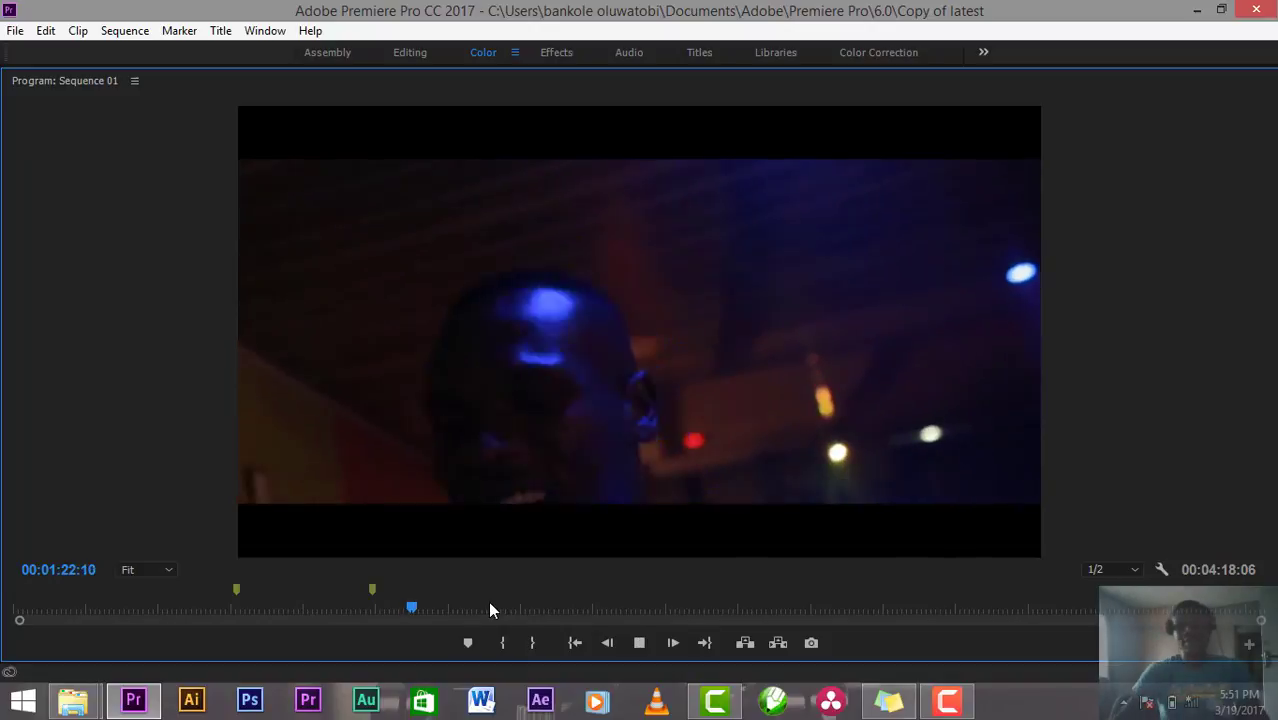
key("space")
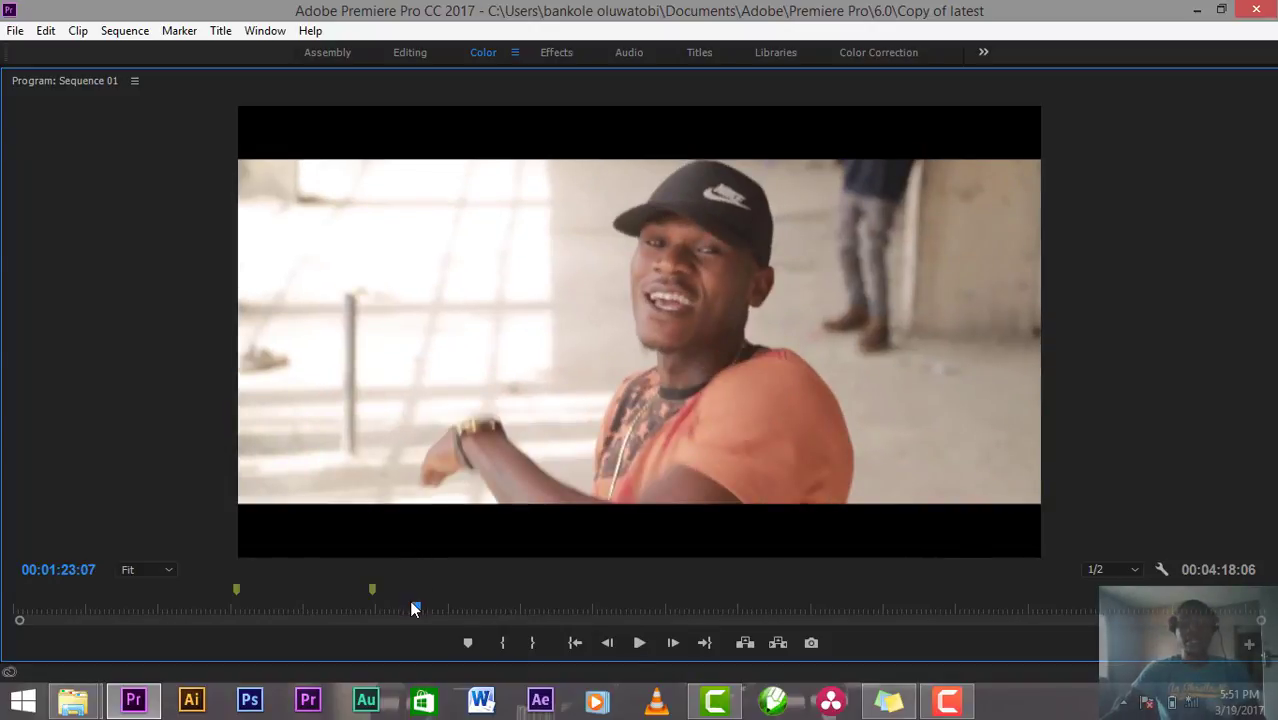
left_click_drag(415, 613, 413, 613)
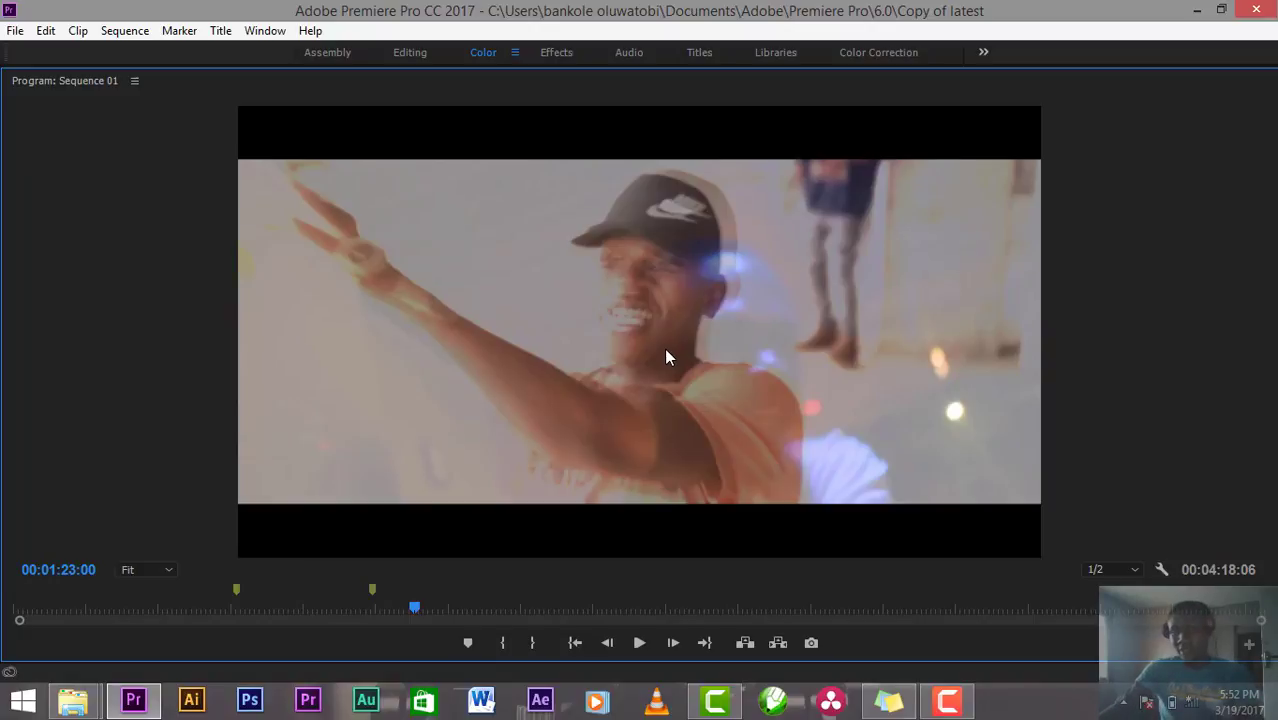
key("grave")
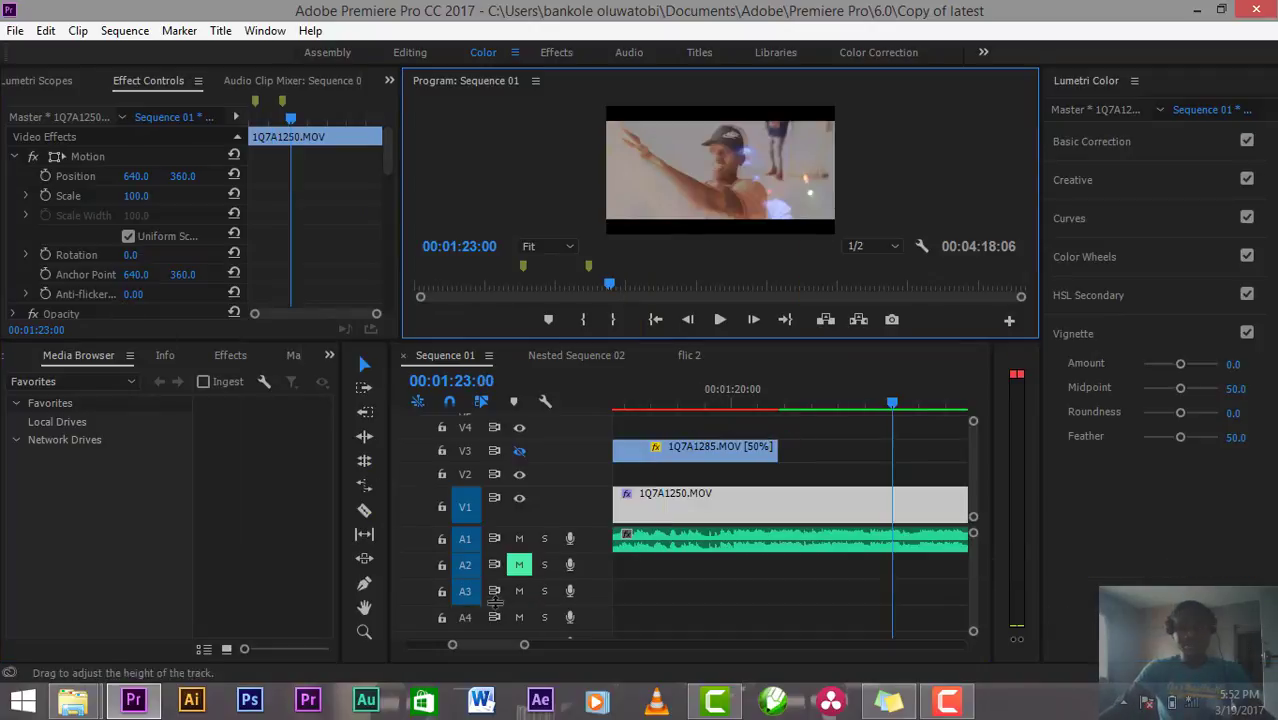
Step: Zoom the timeline in on the clips around 1:23 and scroll down to track V8
left_click_drag(526, 645, 569, 645)
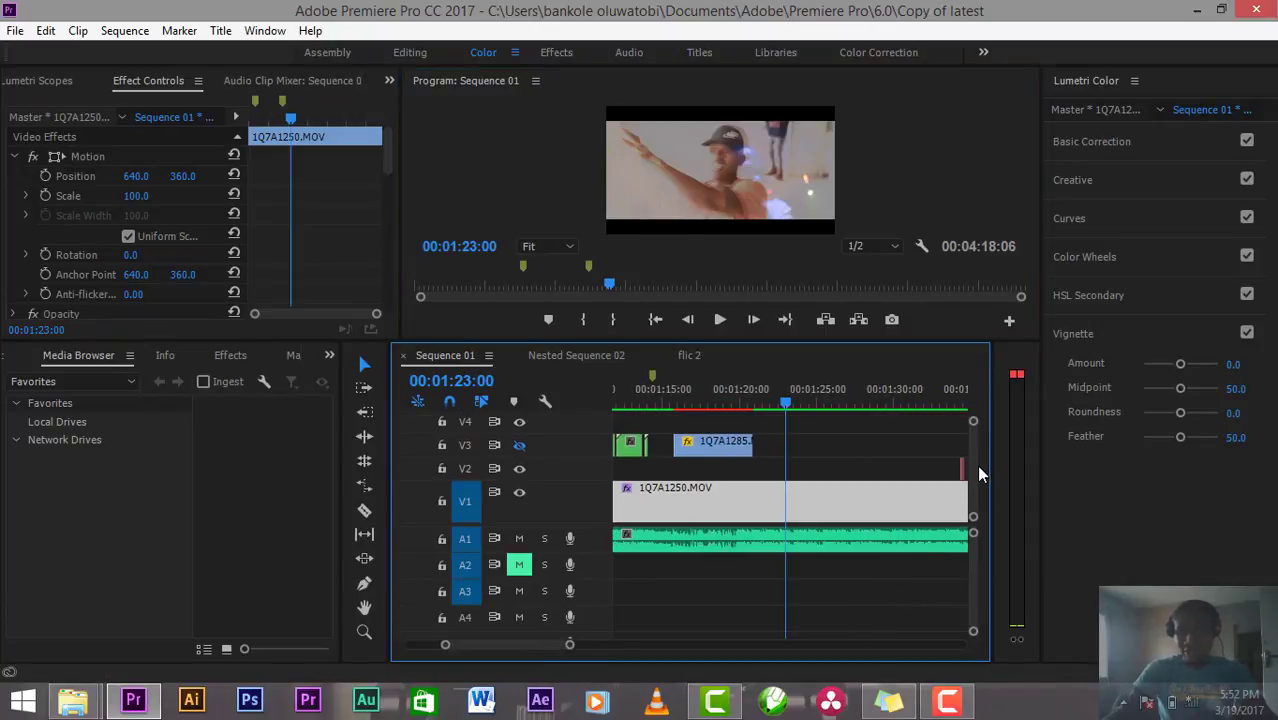
scroll(976, 465, "up", 5)
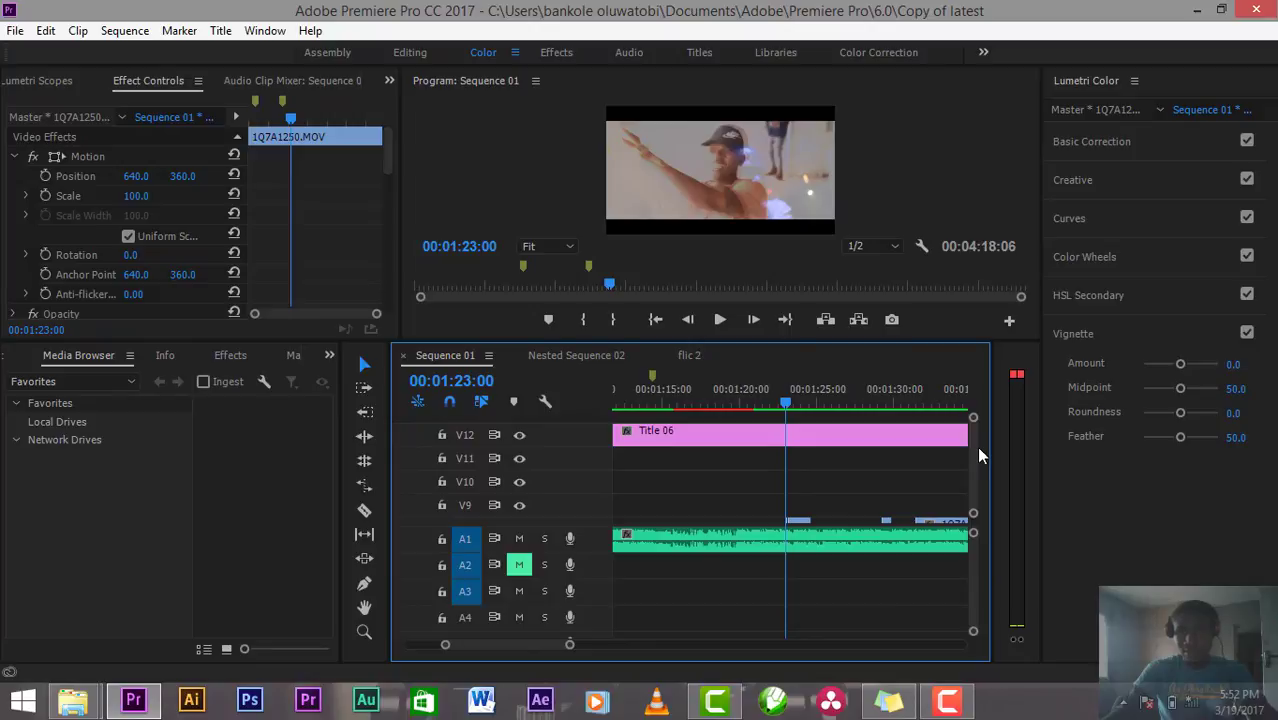
scroll(977, 452, "down", 3)
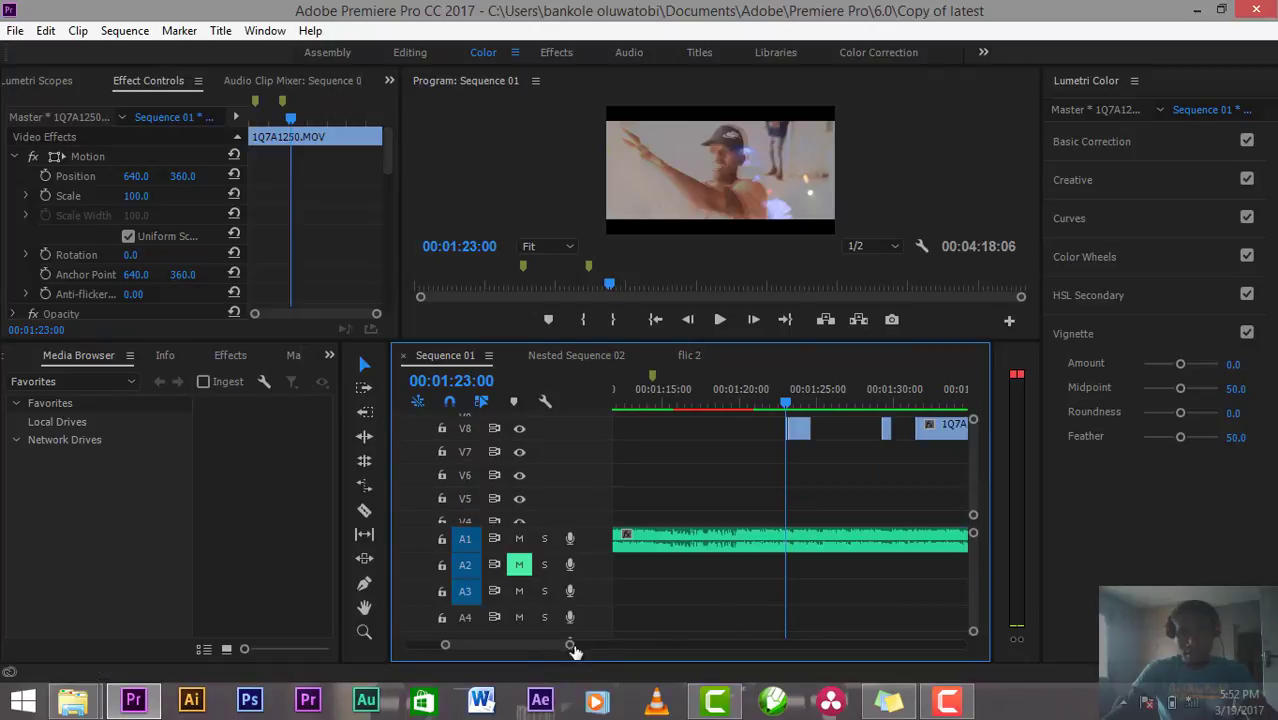
scroll(519, 644, "down", 3)
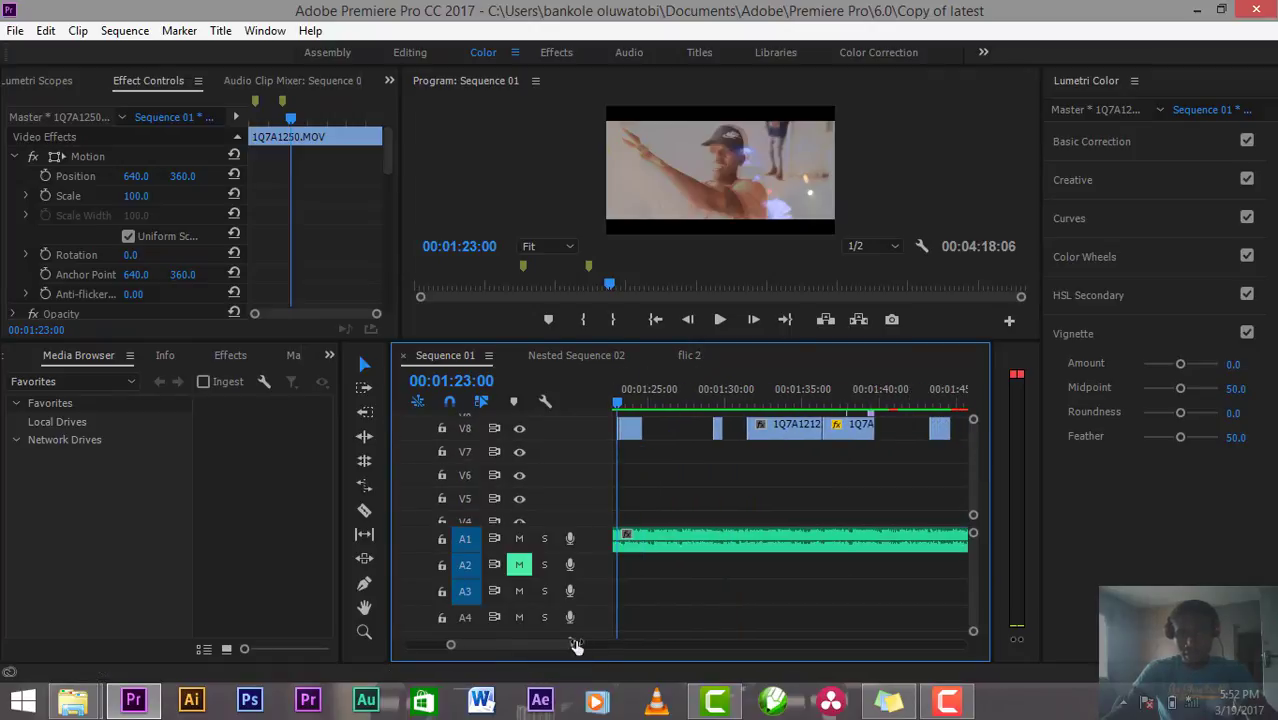
left_click_drag(576, 646, 533, 642)
Step: Replay near 1:23, park at 00:01:23:01, and select the 1Q7A1212.MOV clip on V8
key("space")
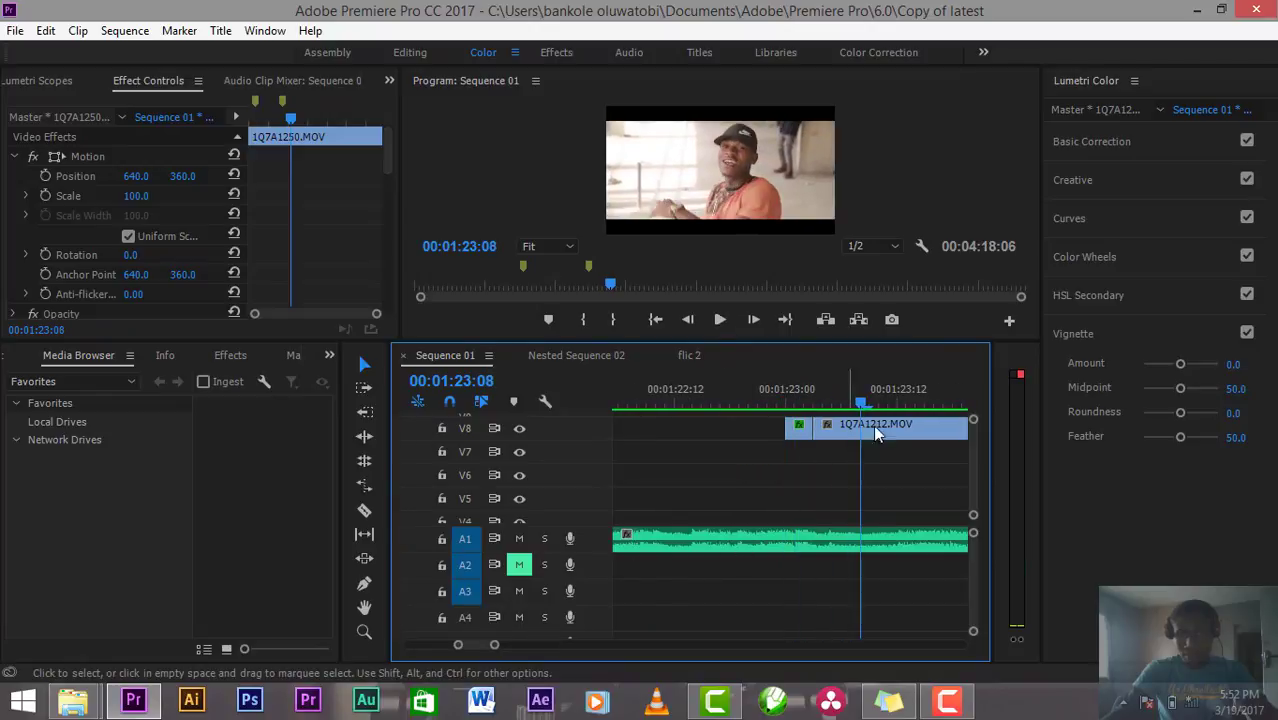
mouse_move(792, 400)
left_mouse_down()
mouse_move(806, 399)
mouse_move(797, 410)
left_mouse_up()
key("space")
key("space")
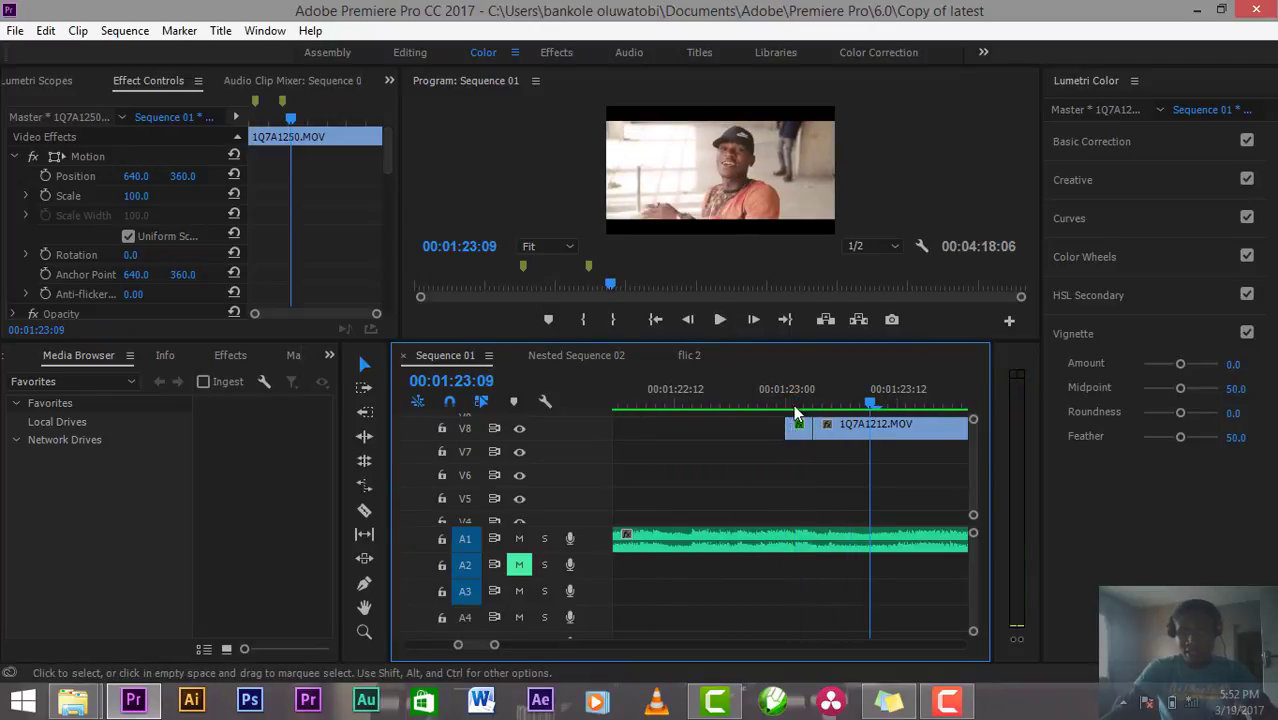
left_click(797, 410)
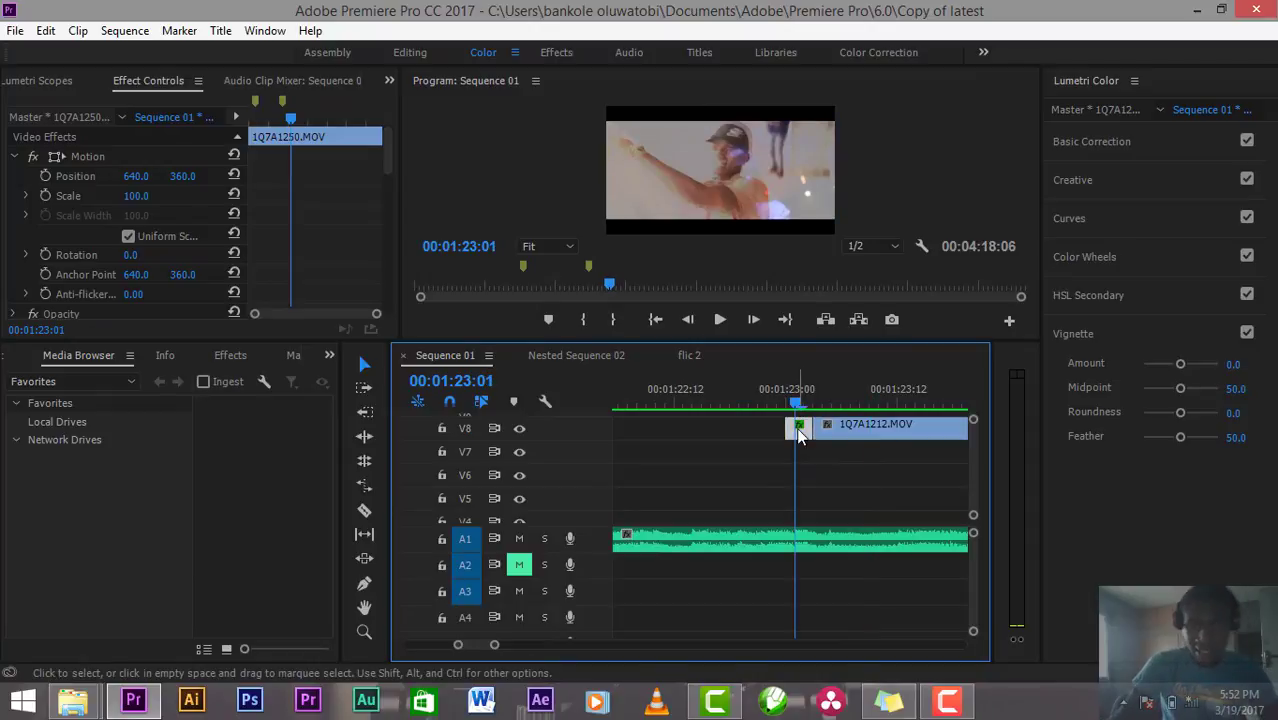
left_click(798, 430)
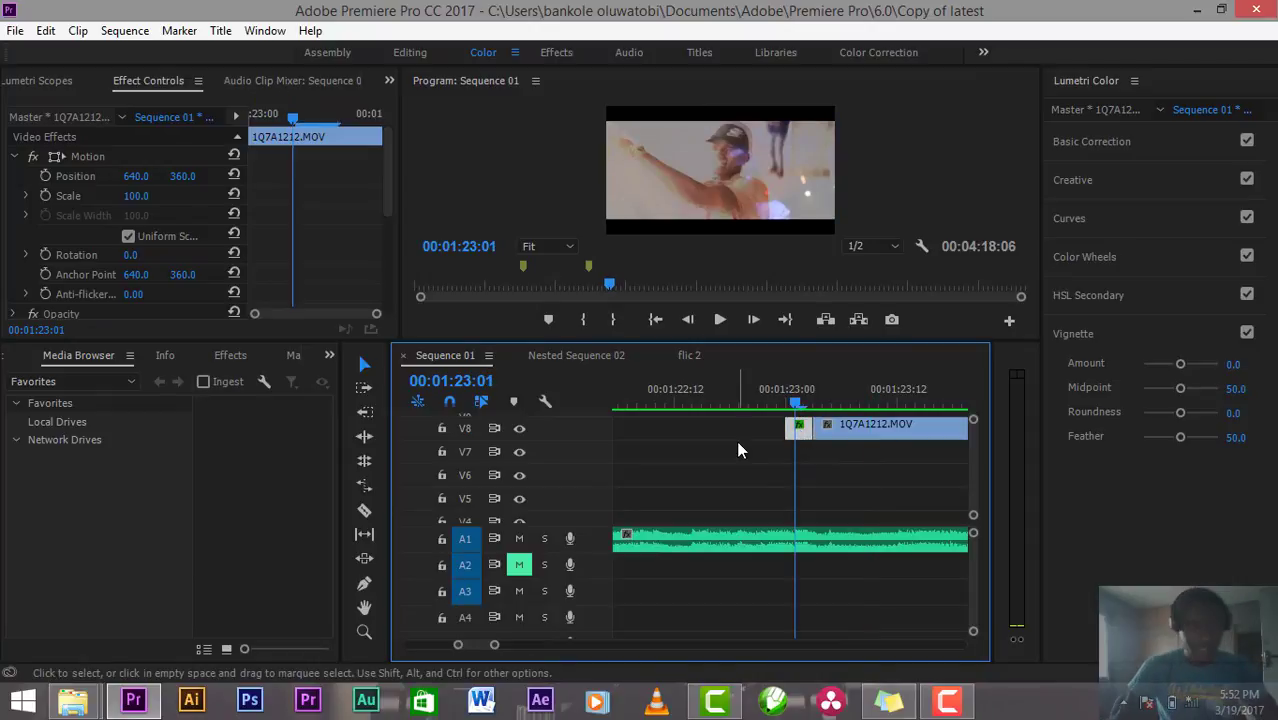
Step: Search the Effects panel for 'echo' and pick the Echo effect
left_click(230, 357)
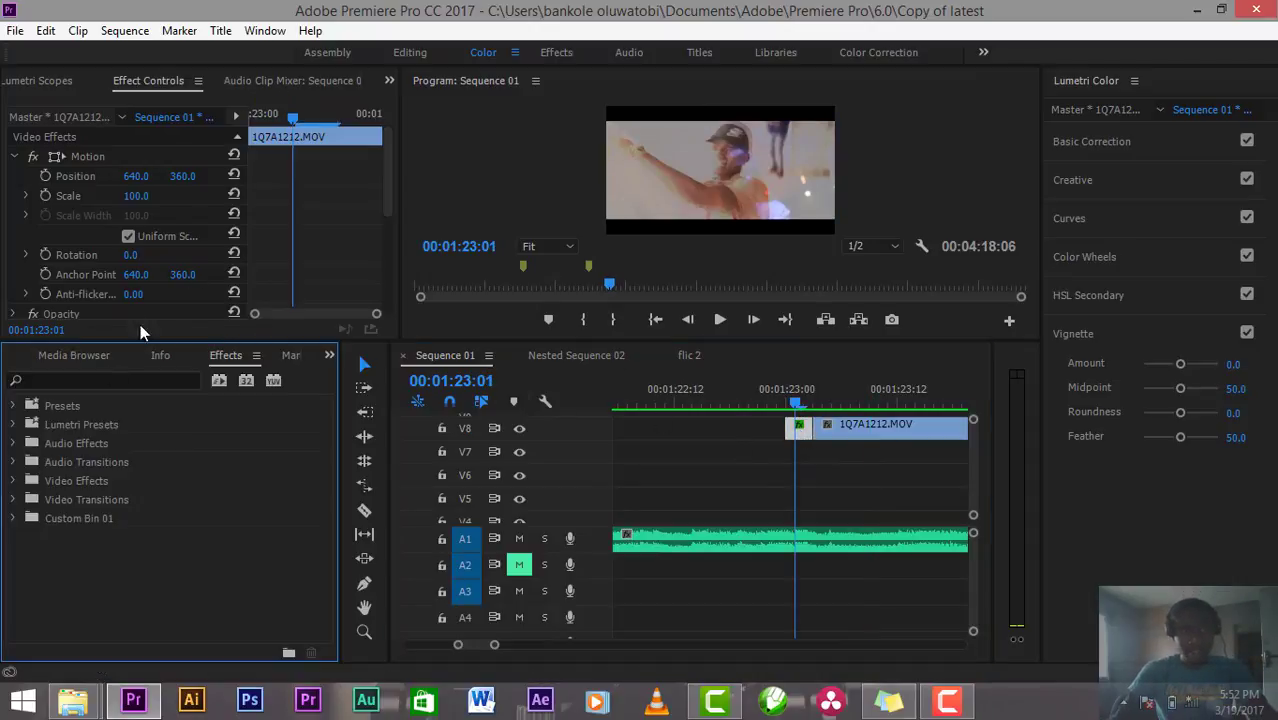
left_click(95, 379)
type("e")
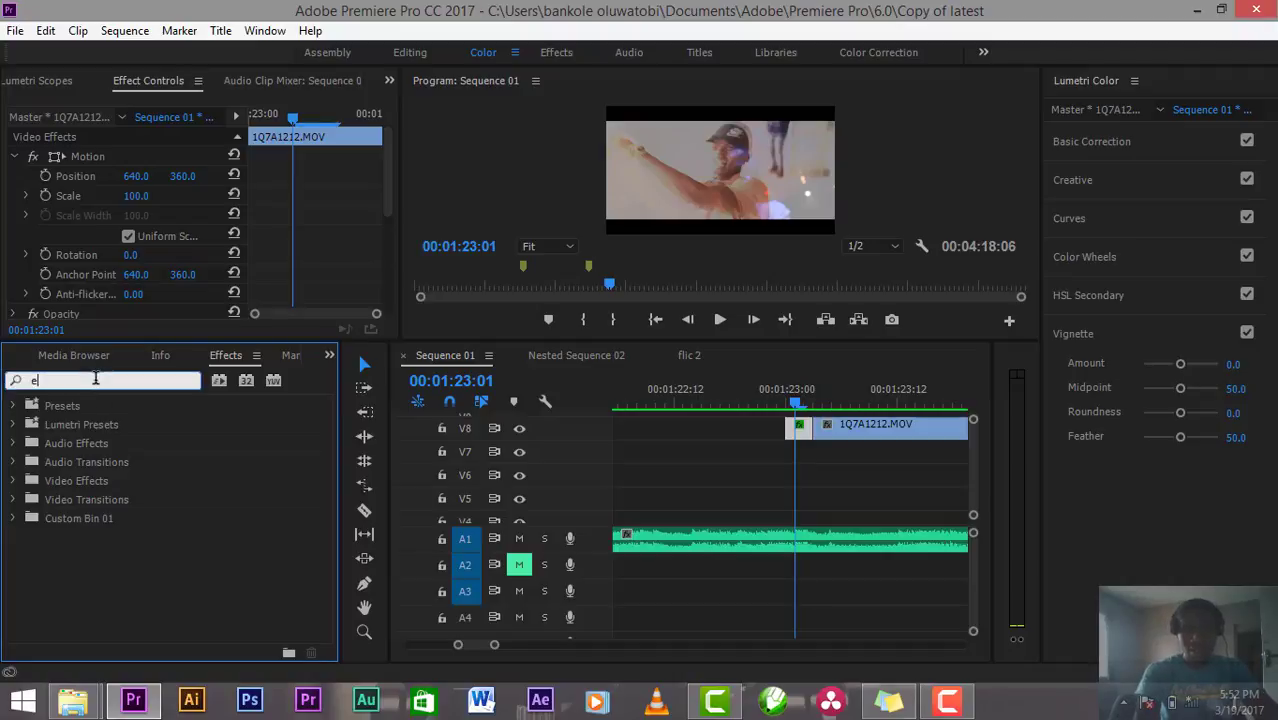
type("cho")
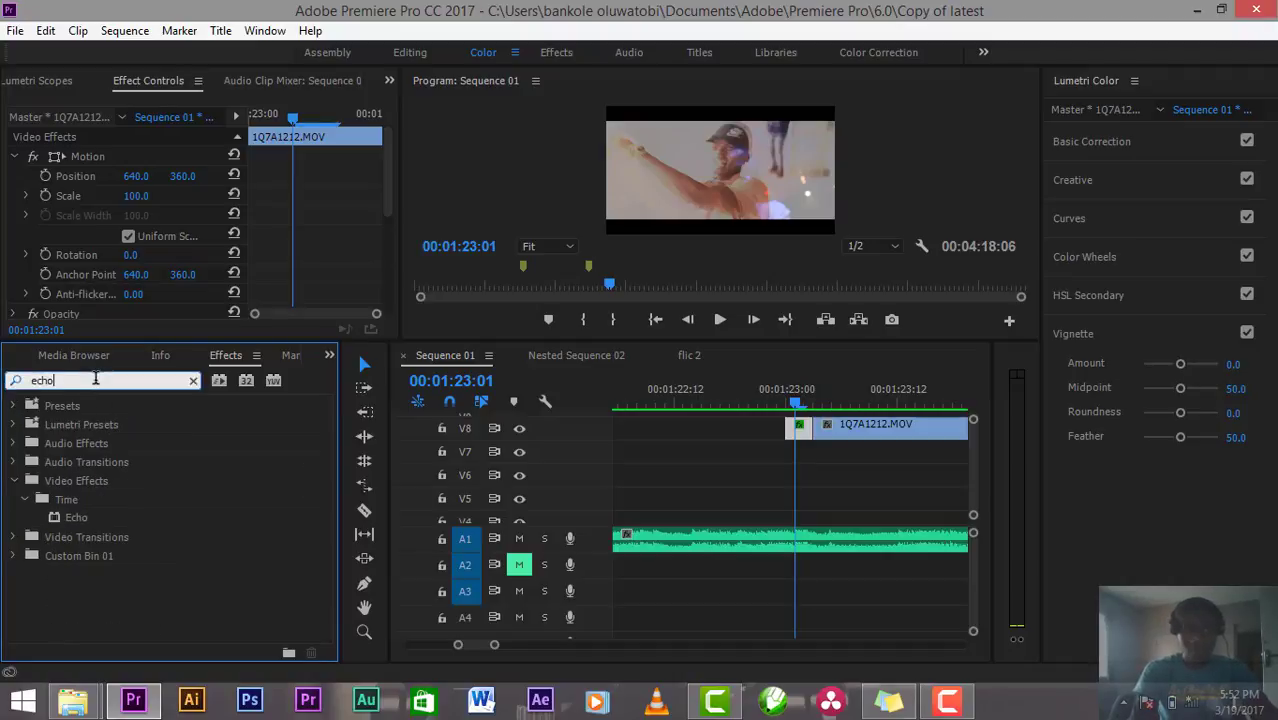
left_click(68, 519)
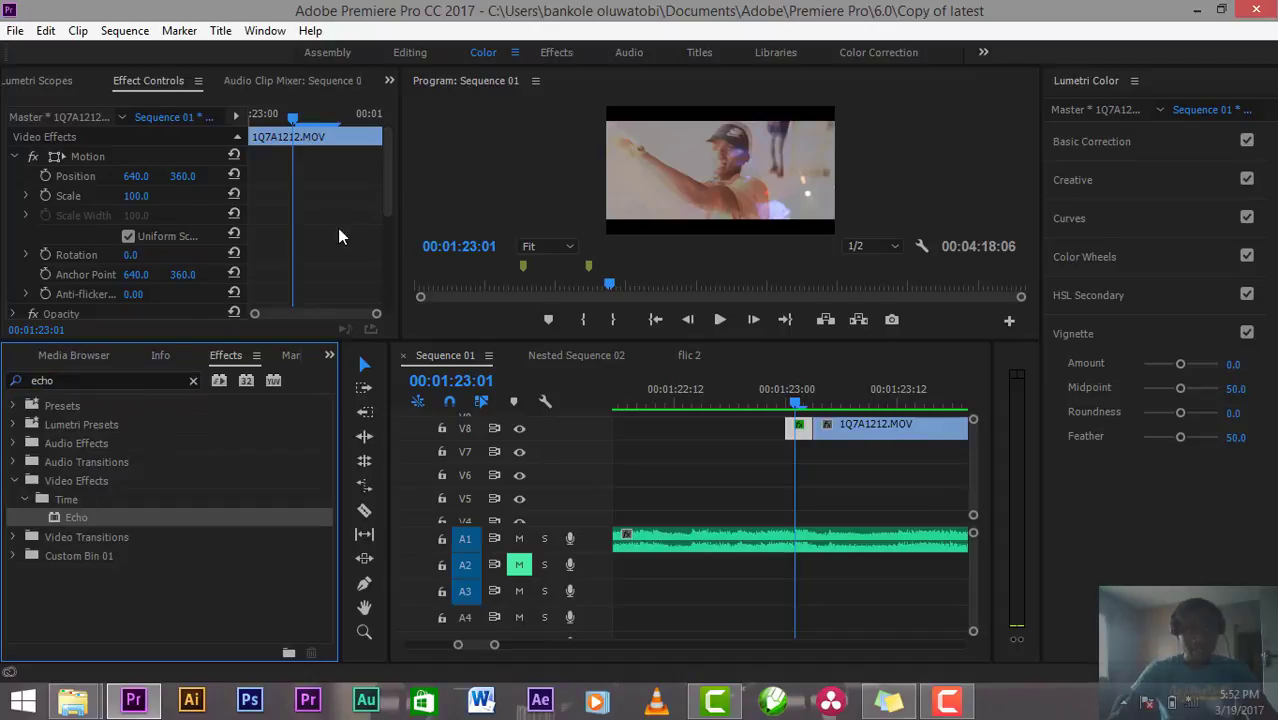
Step: Toggle 1Q7A1212.MOV's Echo effect off and back on, then park at 1:22:22
left_click_drag(390, 171, 390, 265)
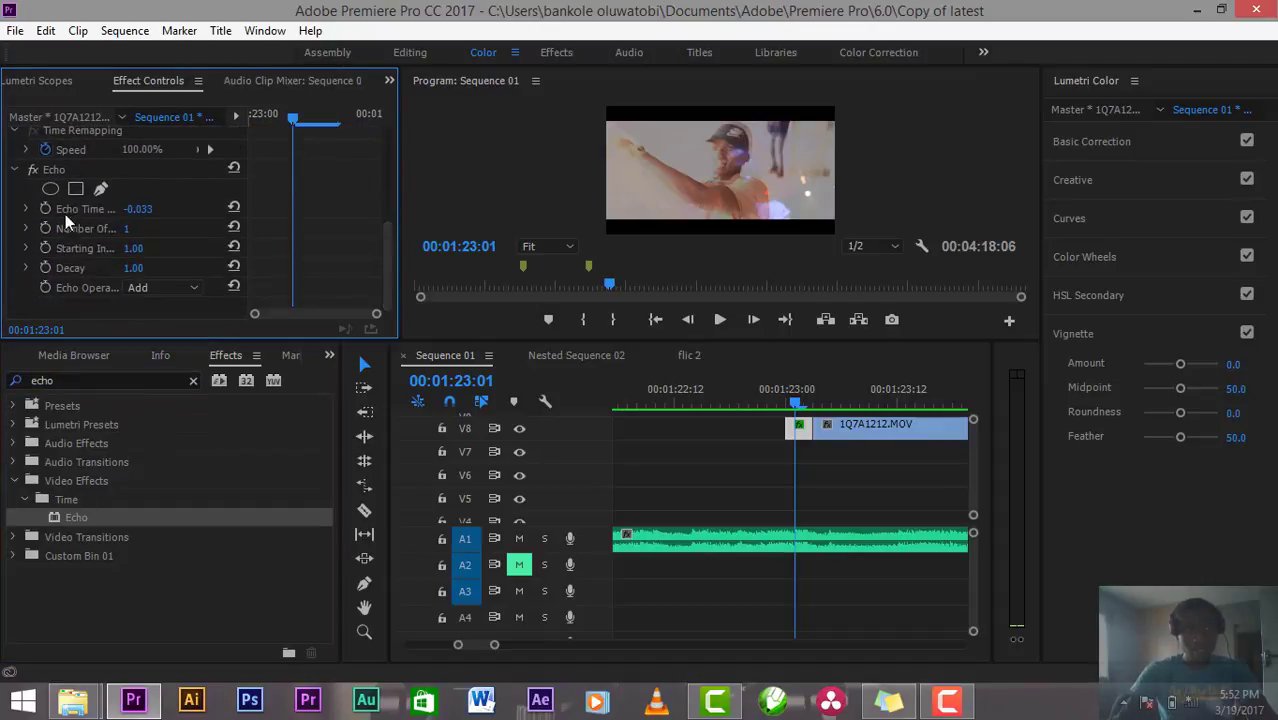
left_click(63, 172)
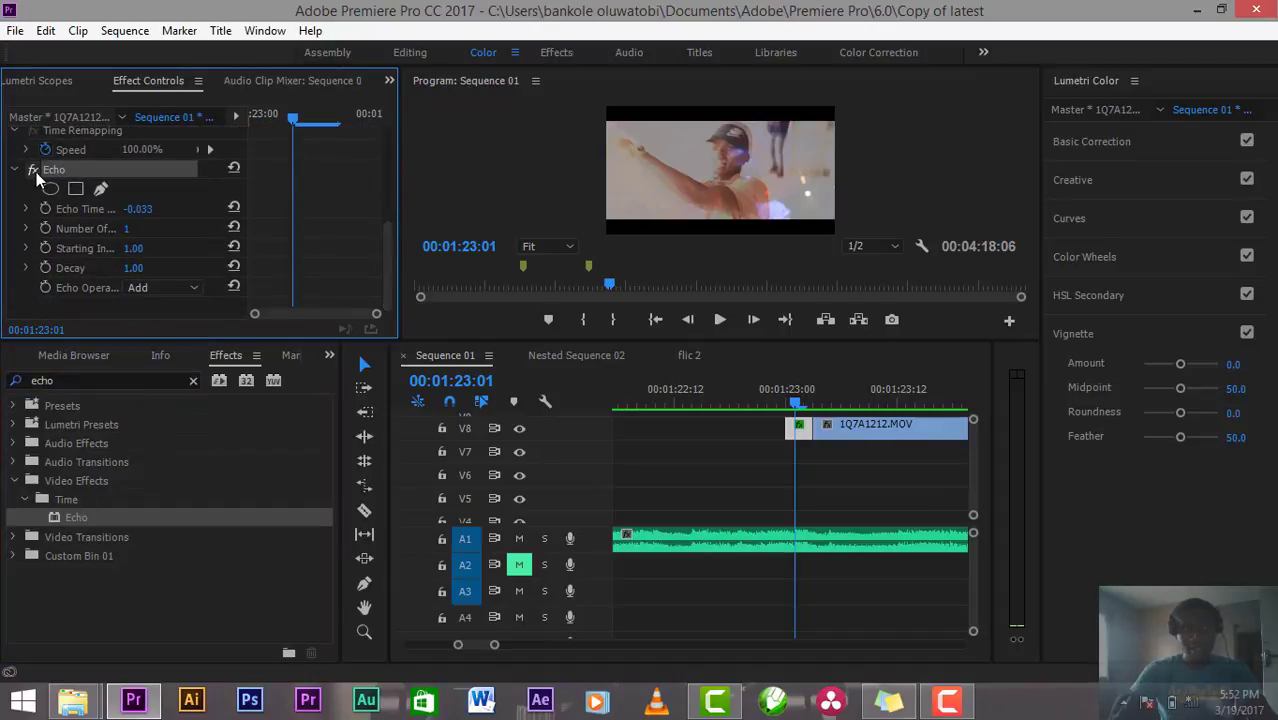
left_click(33, 171)
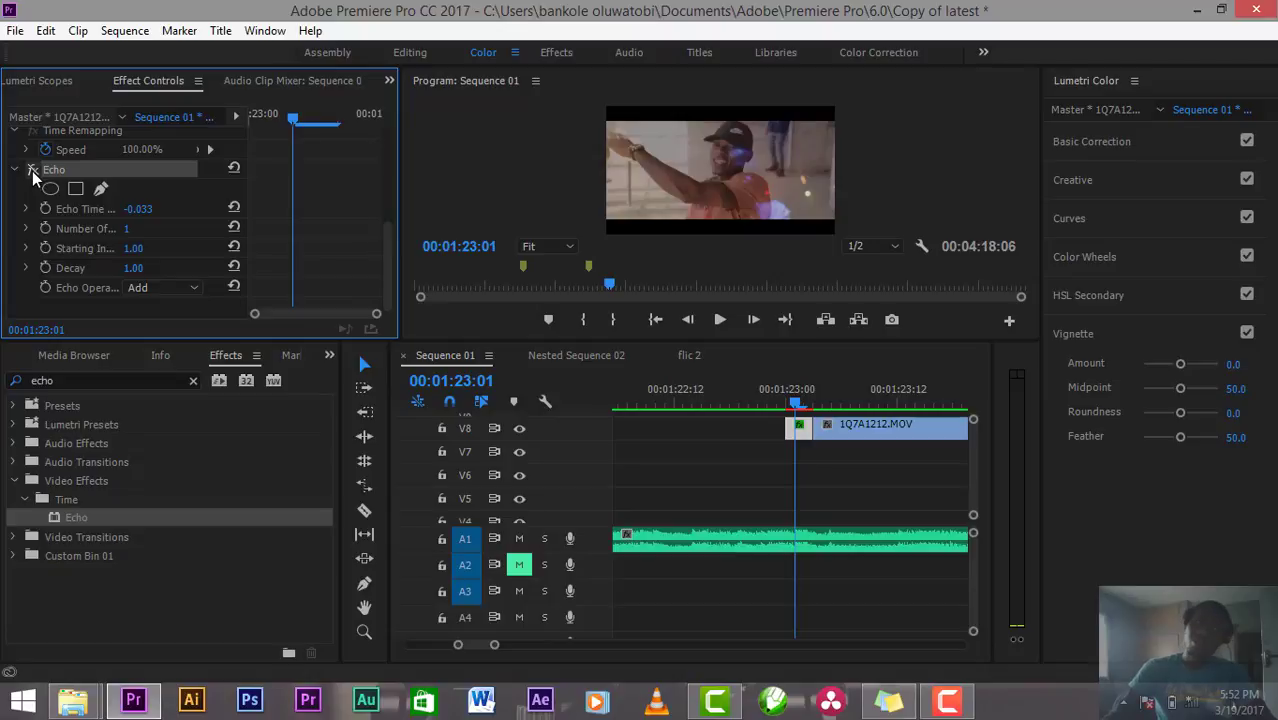
scroll(172, 199, "up", 4)
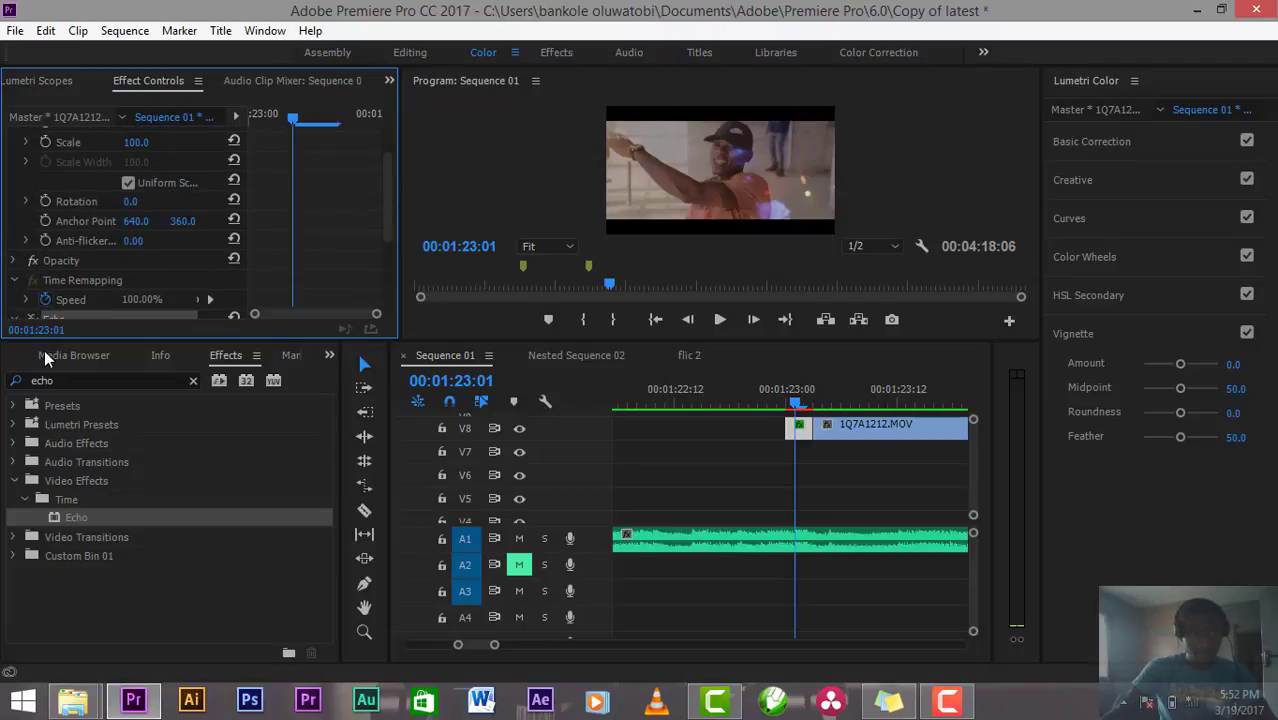
scroll(77, 268, "down", 3)
left_click(33, 207)
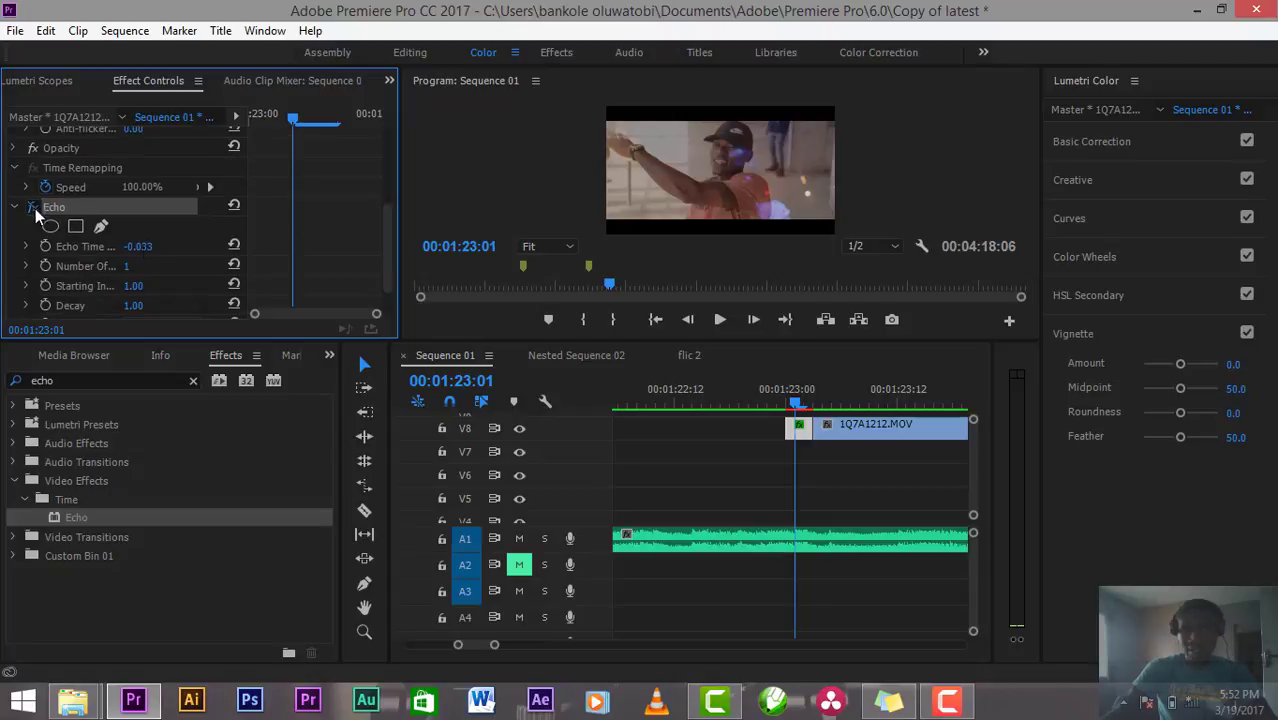
left_click(779, 392)
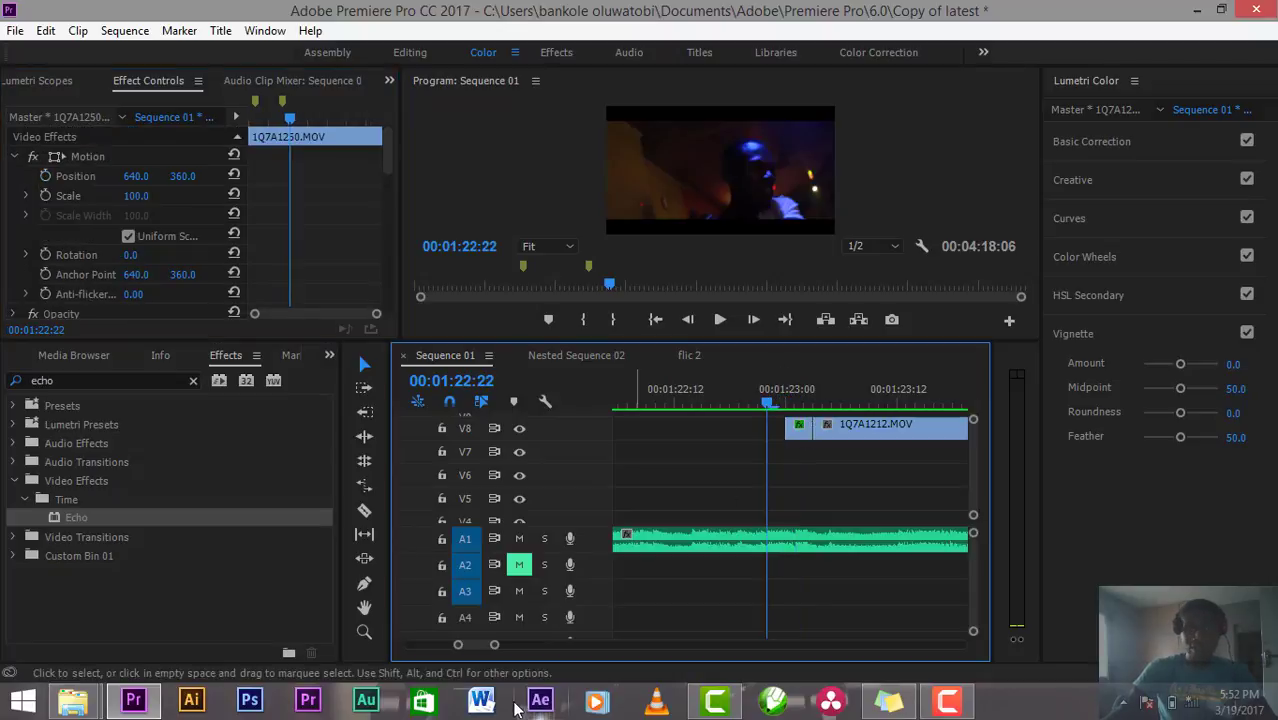
Step: Play from 1:22:22 to 1:38, scrub back to 00:01:36:13, and select 1Q7A1213.MOV on V8
left_click_drag(494, 645, 596, 643)
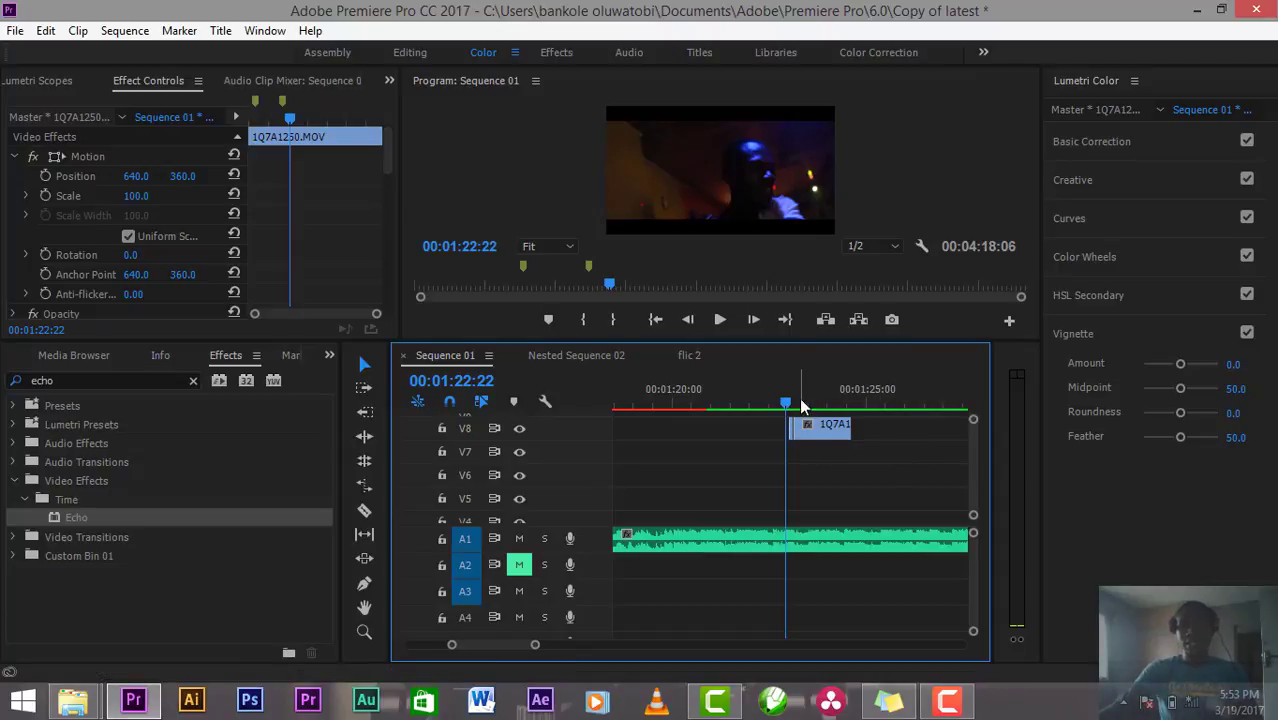
key("space")
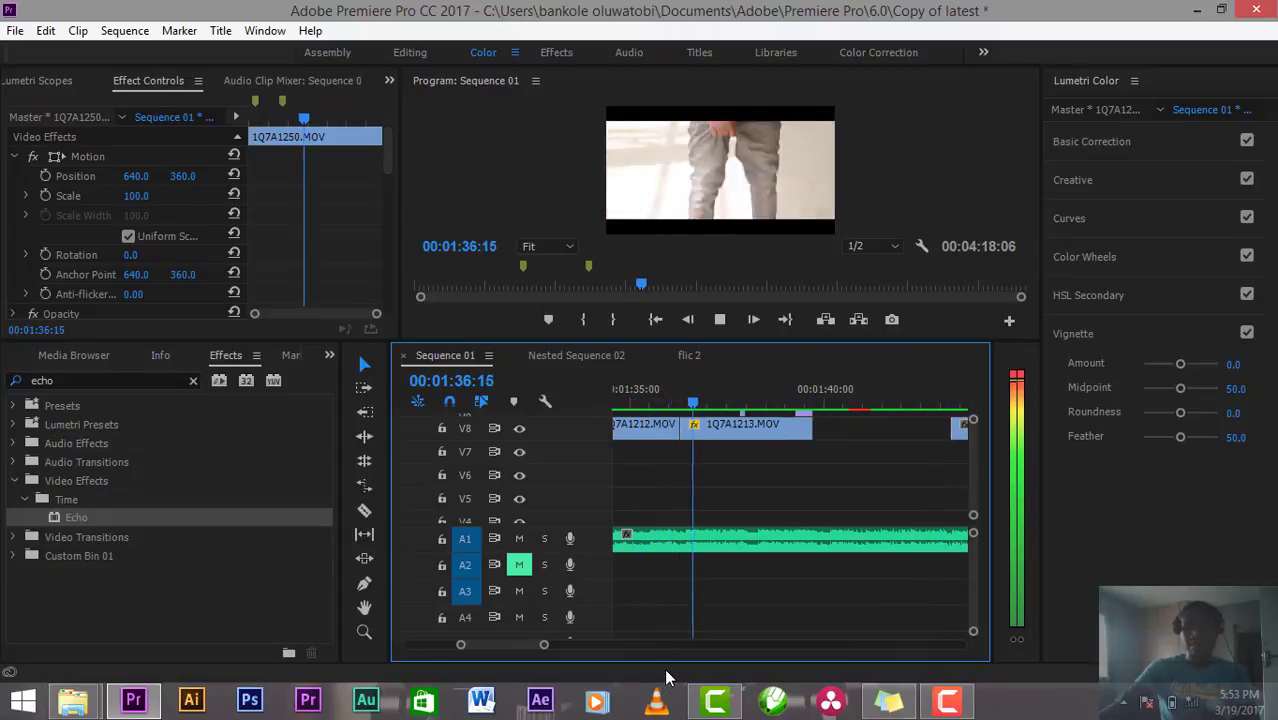
key("space")
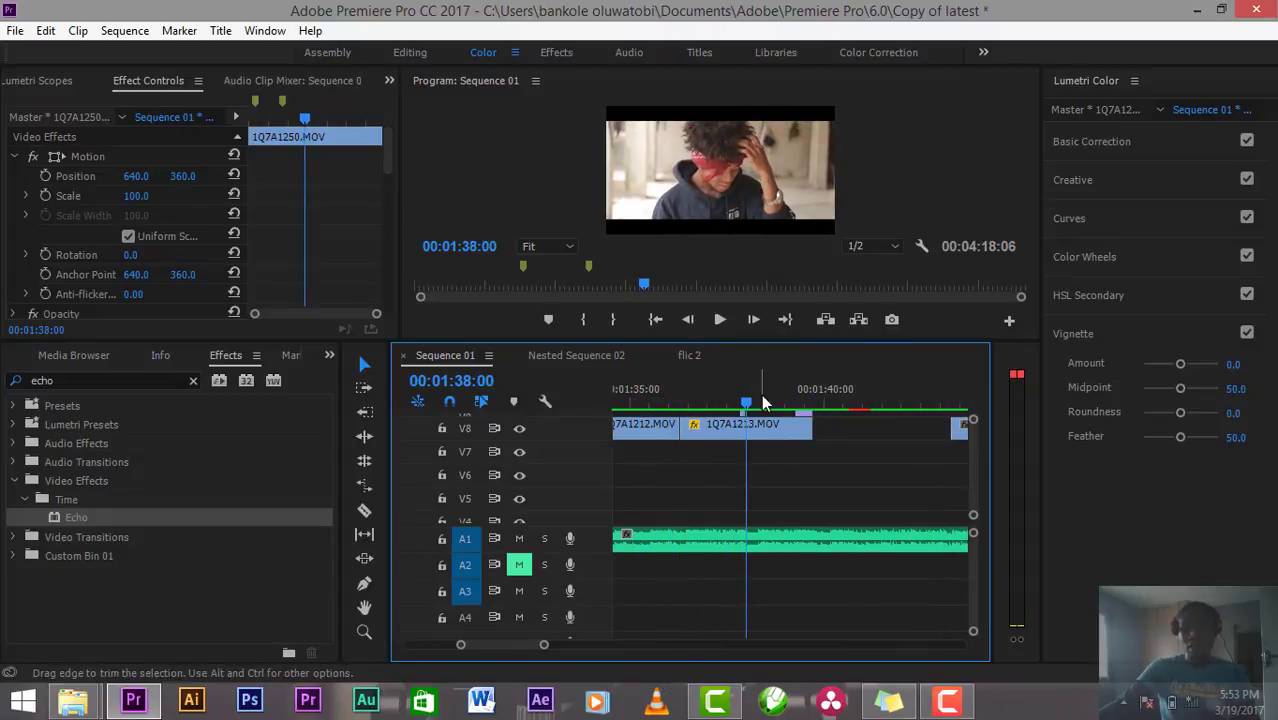
left_click_drag(748, 404, 695, 410)
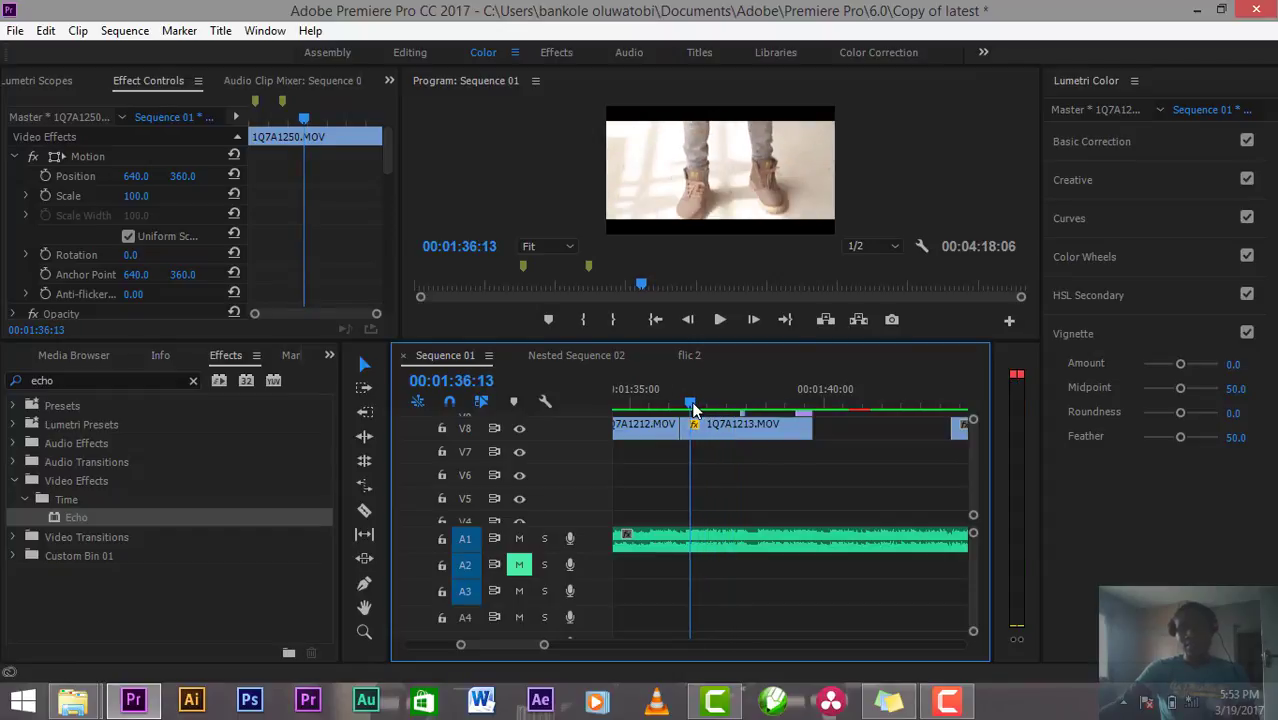
left_click(700, 424)
Step: Play 1Q7A1213.MOV's speed ramp, then drop the Echo video effect onto the clip at 00:01:37:22
left_click(385, 197)
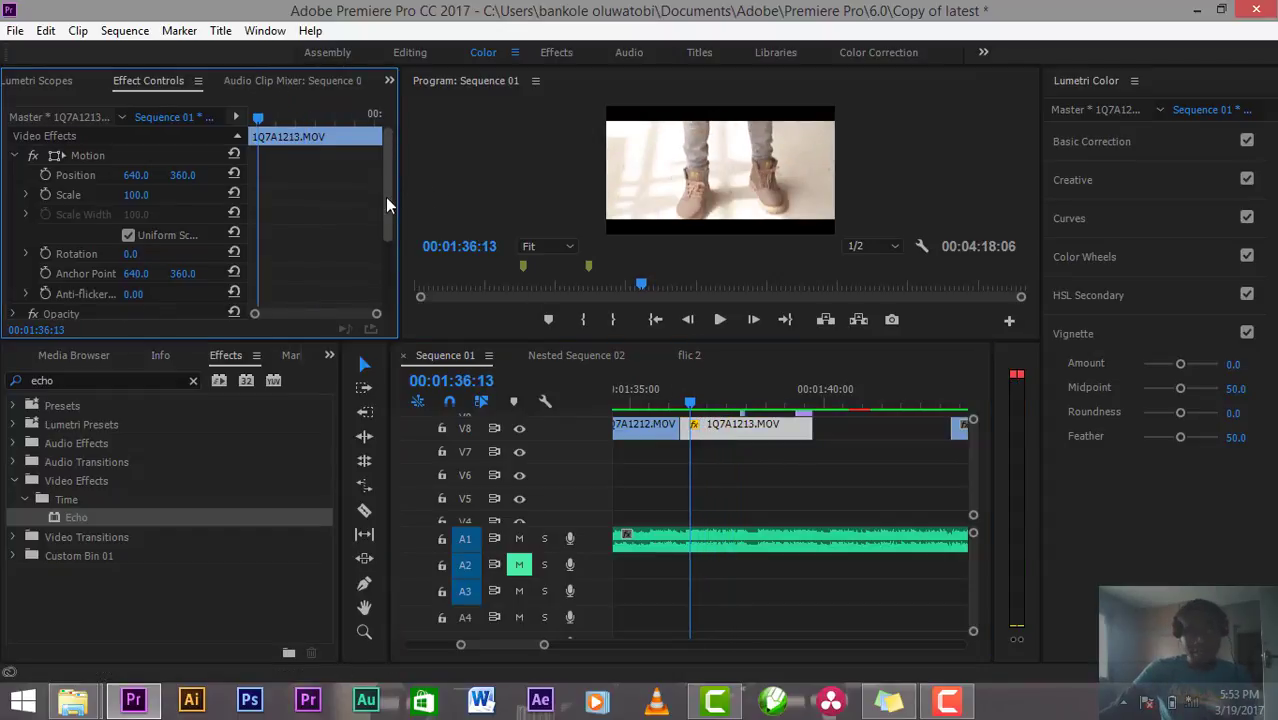
left_click_drag(385, 197, 377, 267)
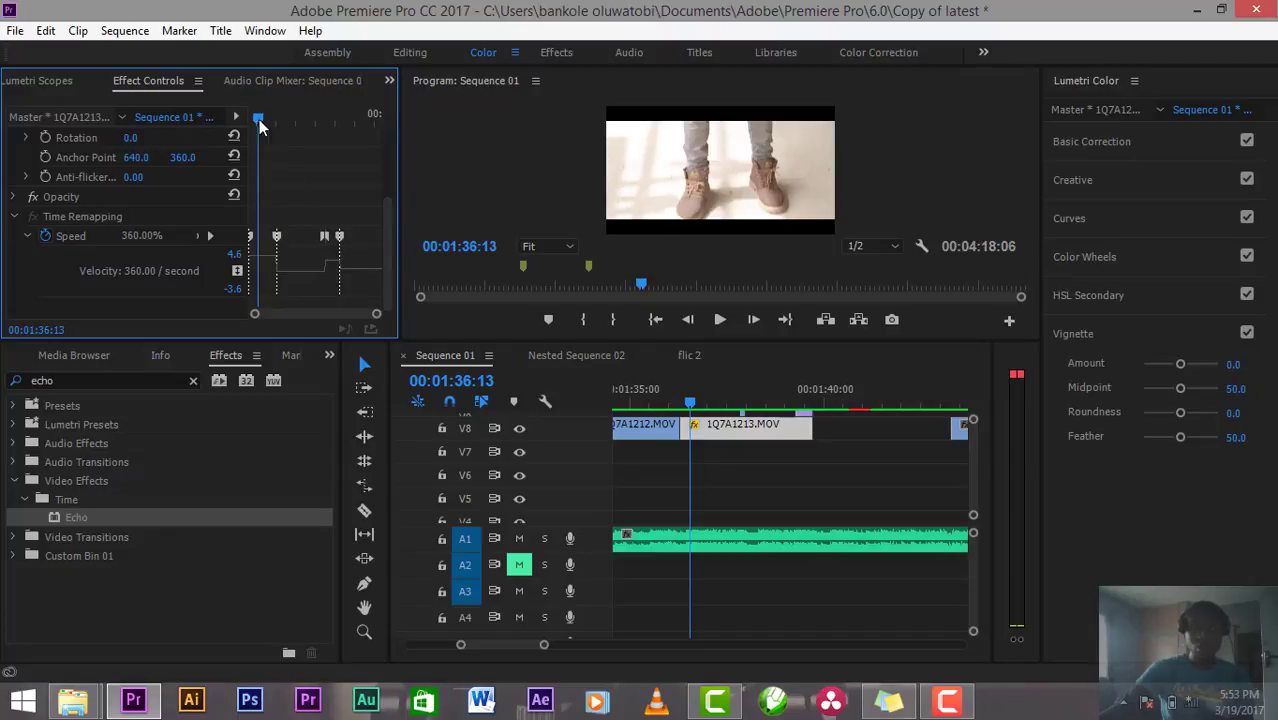
left_click_drag(259, 119, 249, 124)
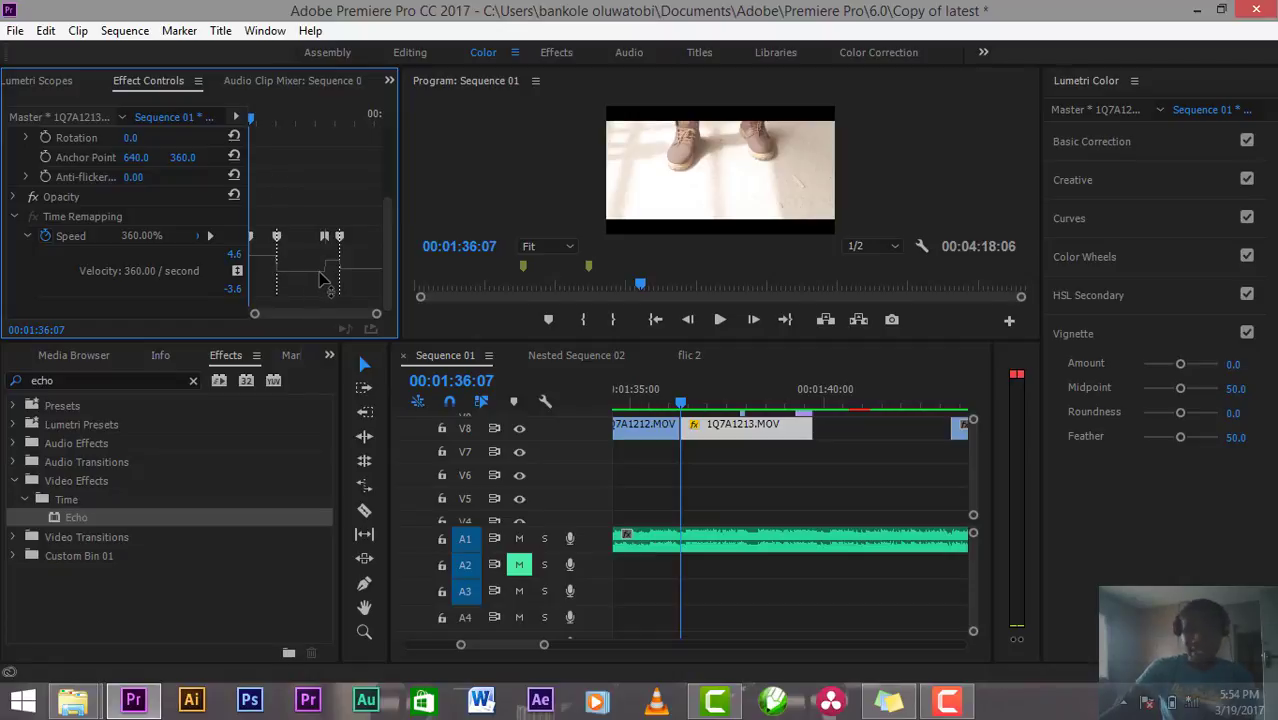
key("space")
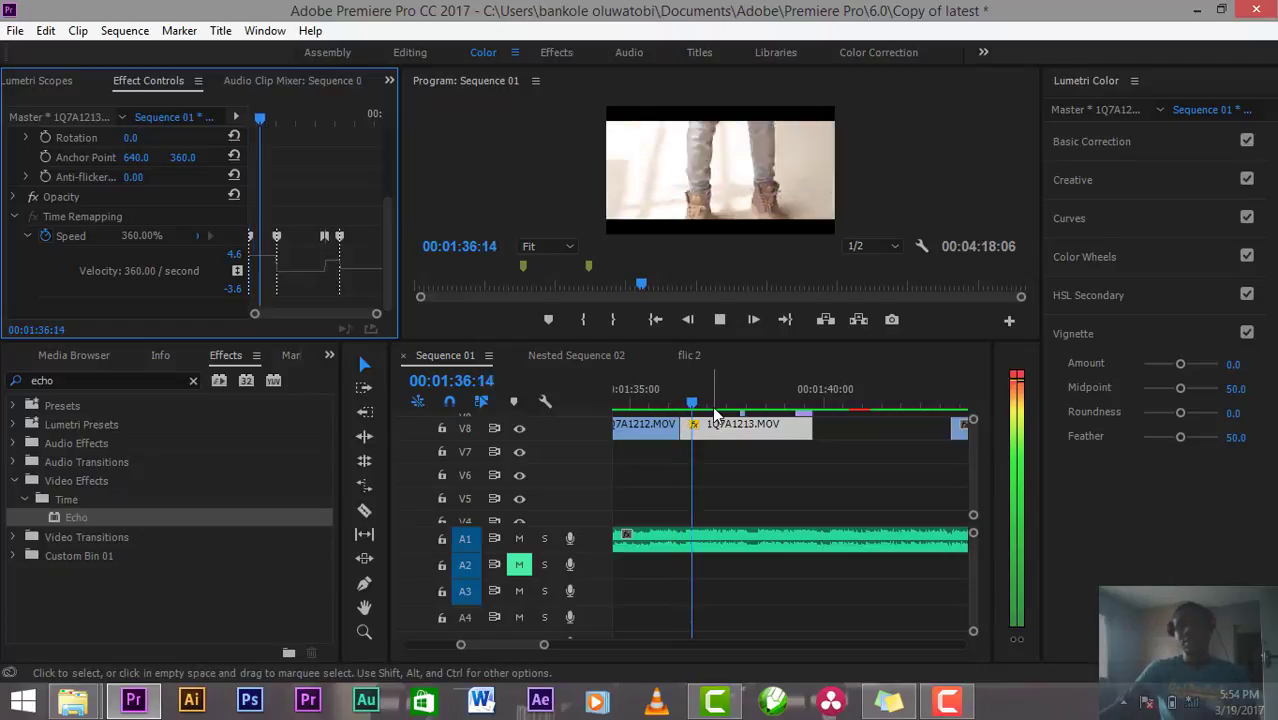
key("space")
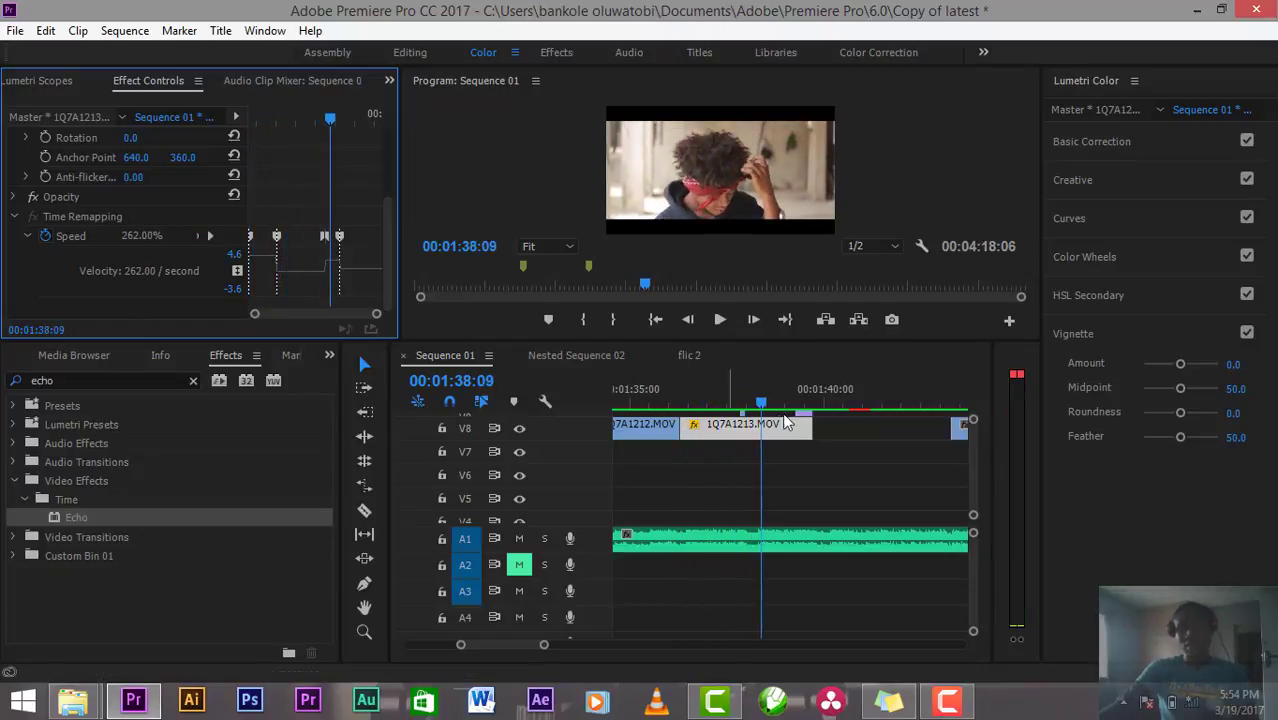
left_click_drag(762, 398, 743, 393)
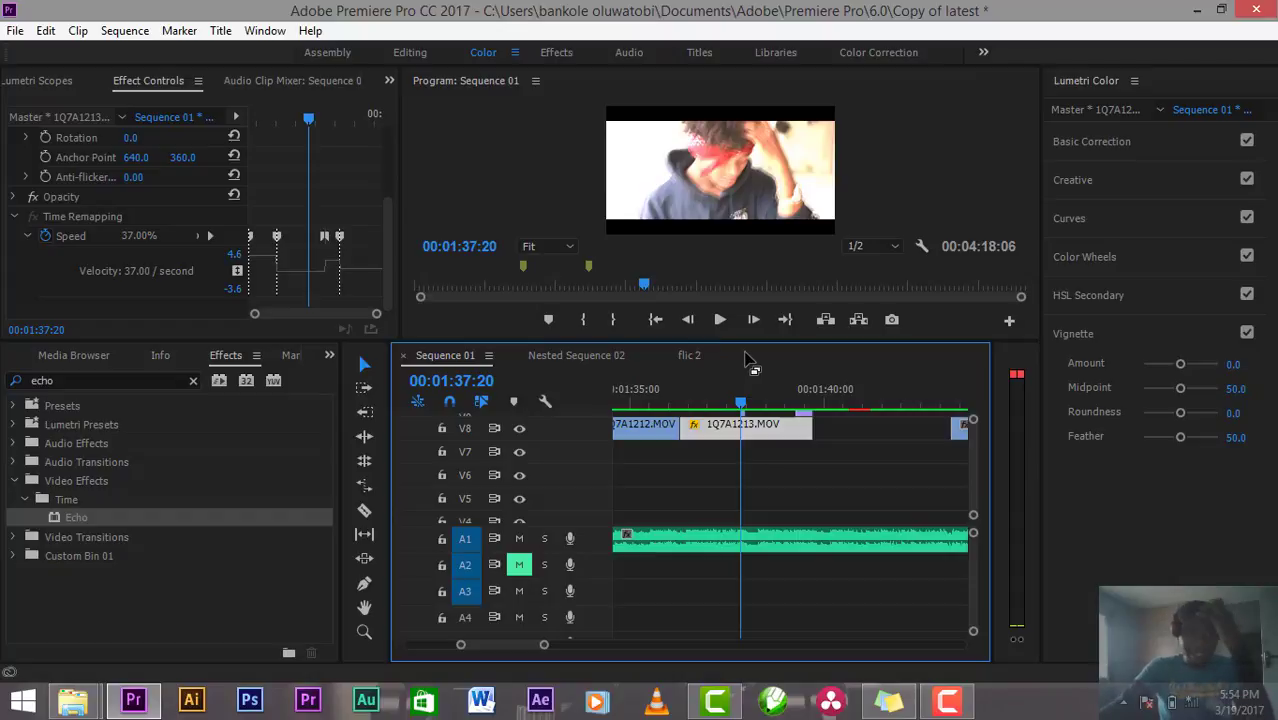
left_click_drag(97, 521, 746, 425)
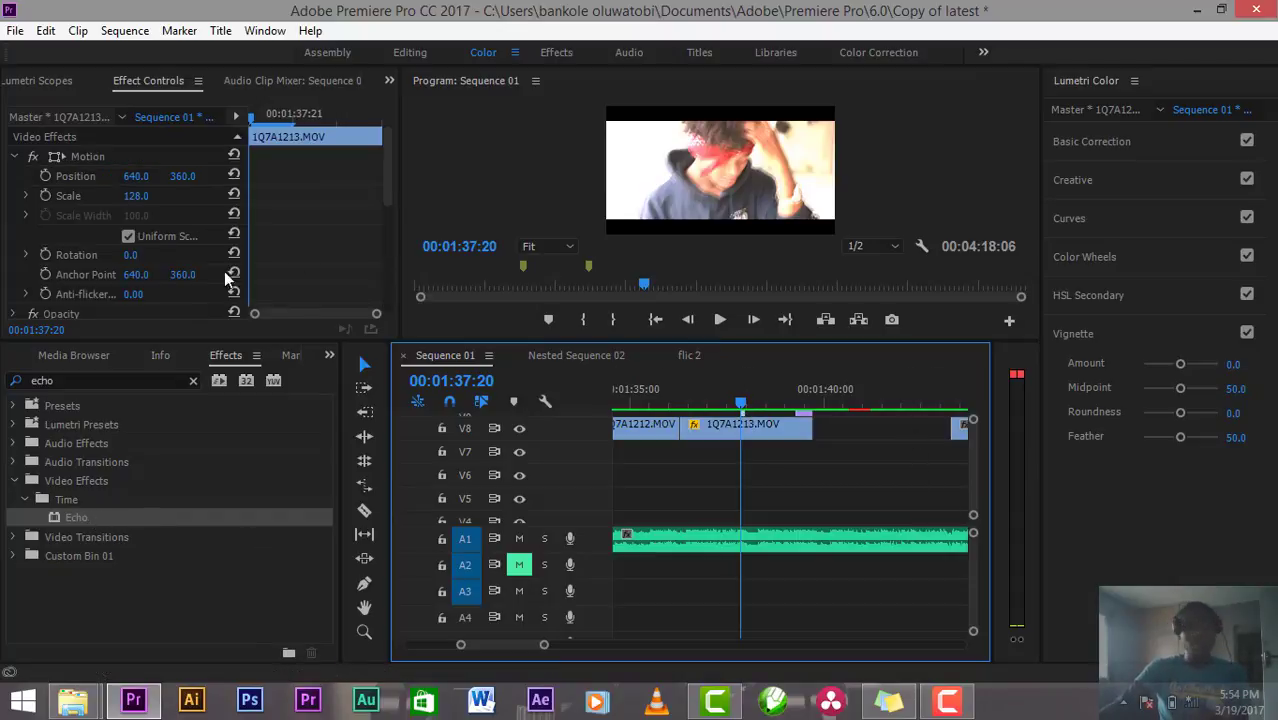
Step: Play back the echoed 1Q7A1213.MOV, step back a frame, then jump ahead to 00:02:57:01
left_click_drag(388, 172, 385, 270)
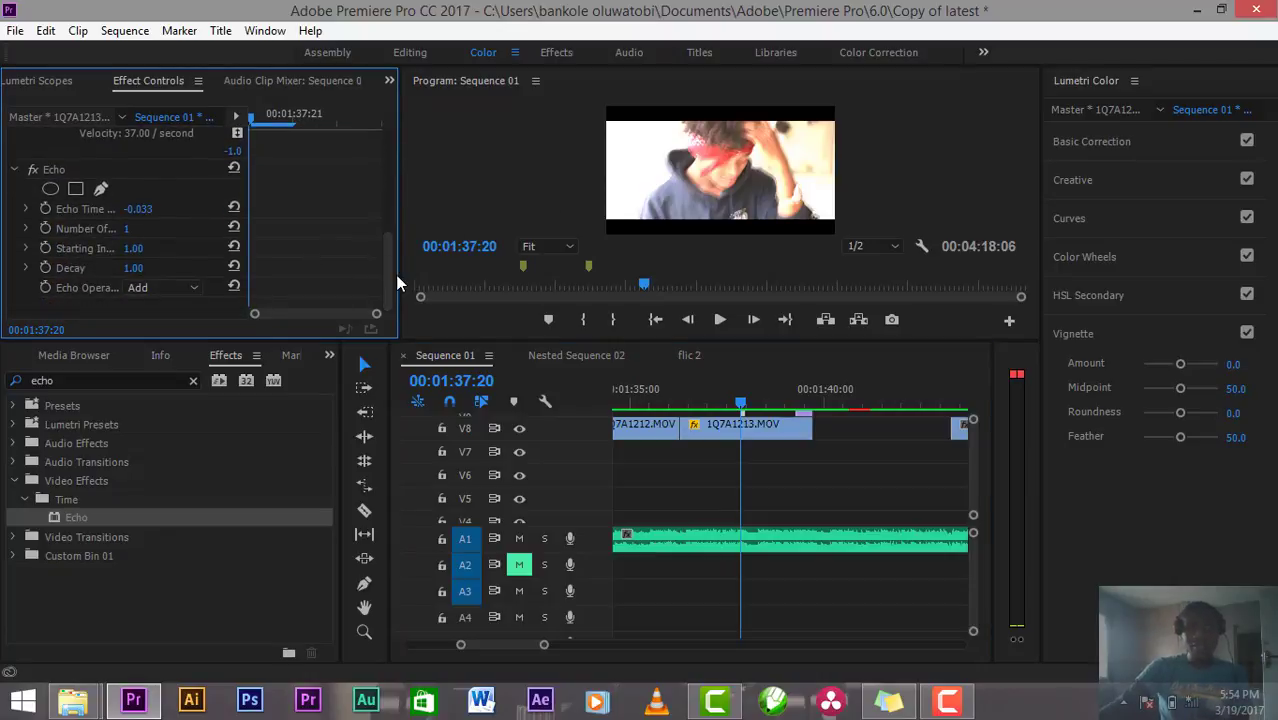
scroll(391, 263, "up", 2)
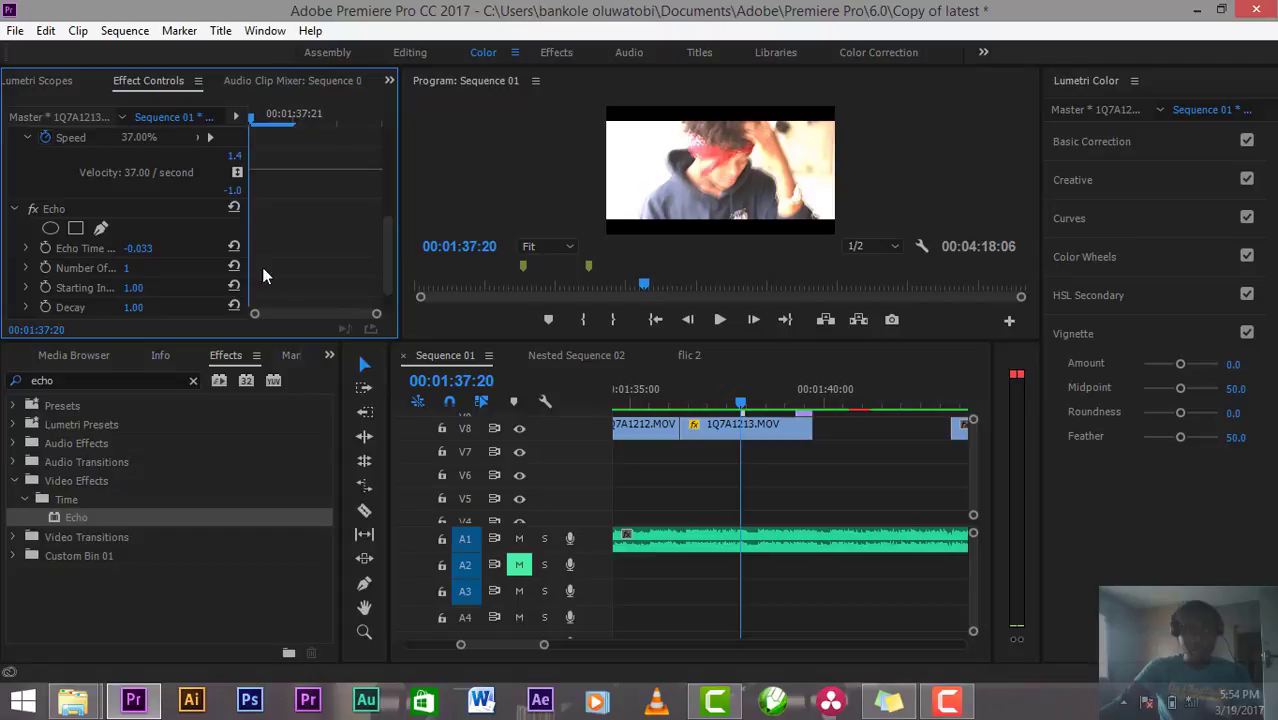
left_click(743, 410)
key("space")
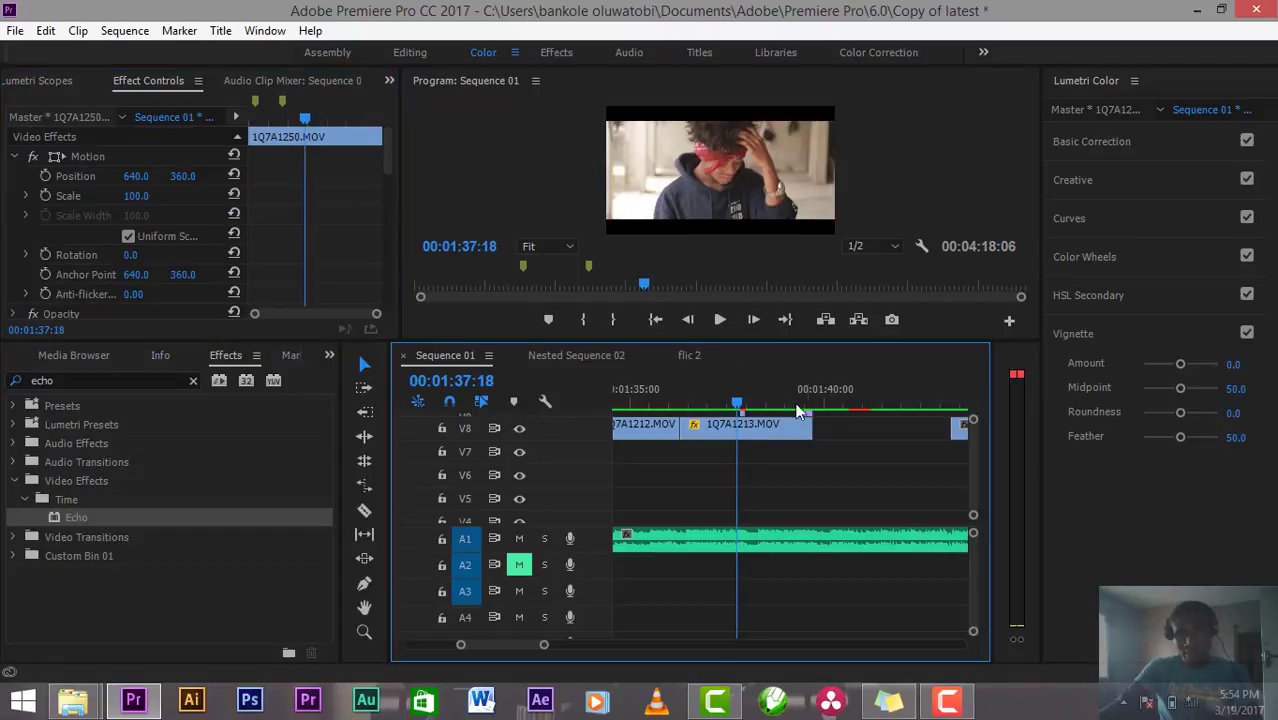
left_click(744, 400)
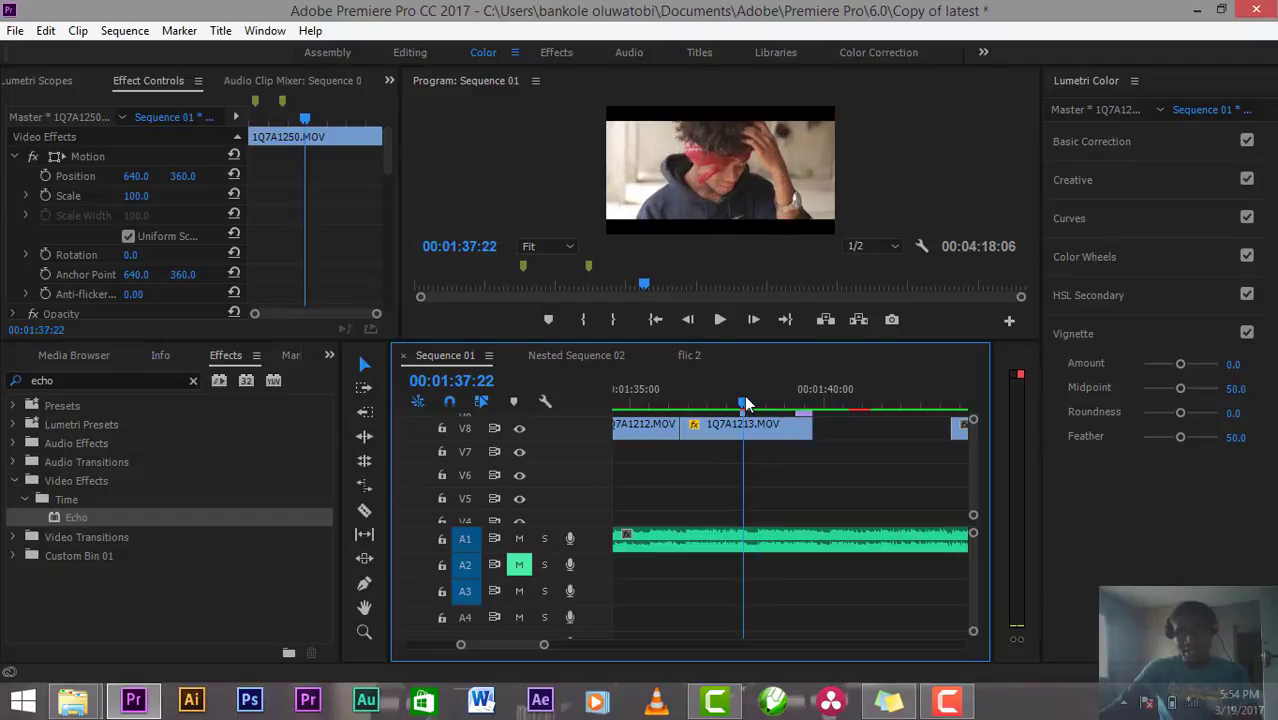
key("Left")
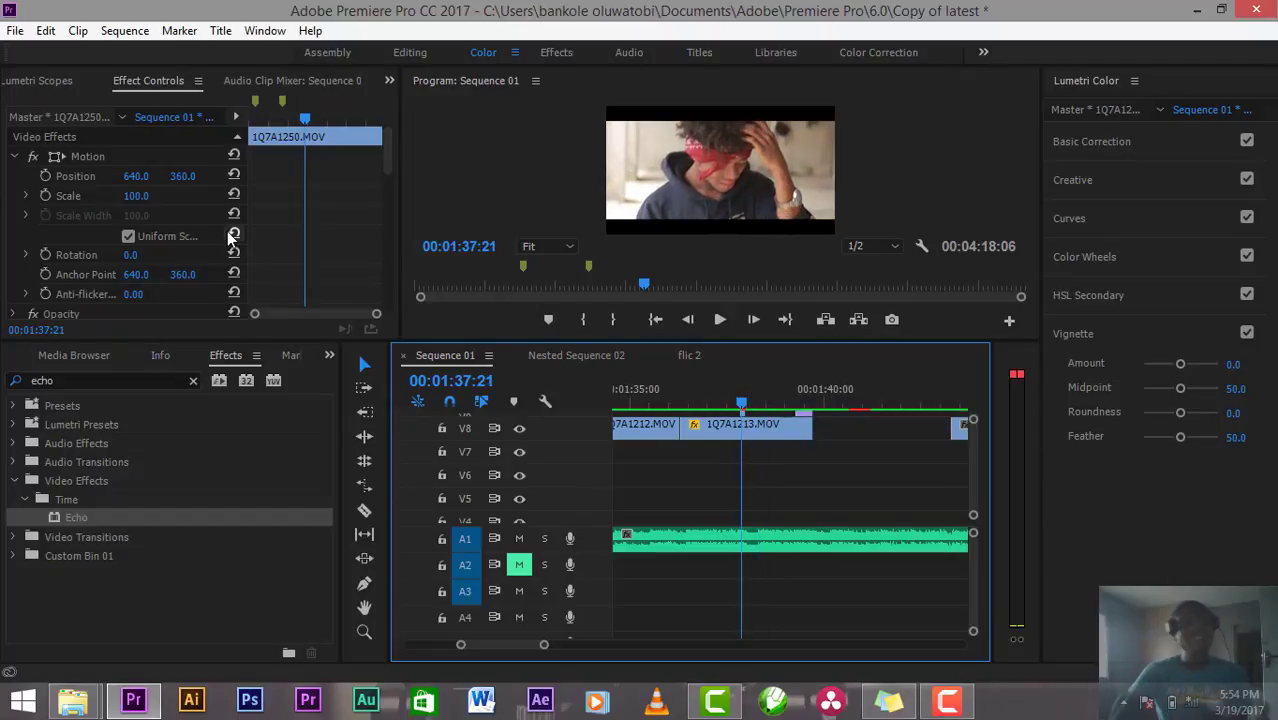
left_click_drag(326, 123, 225, 145)
left_click_drag(526, 285, 831, 285)
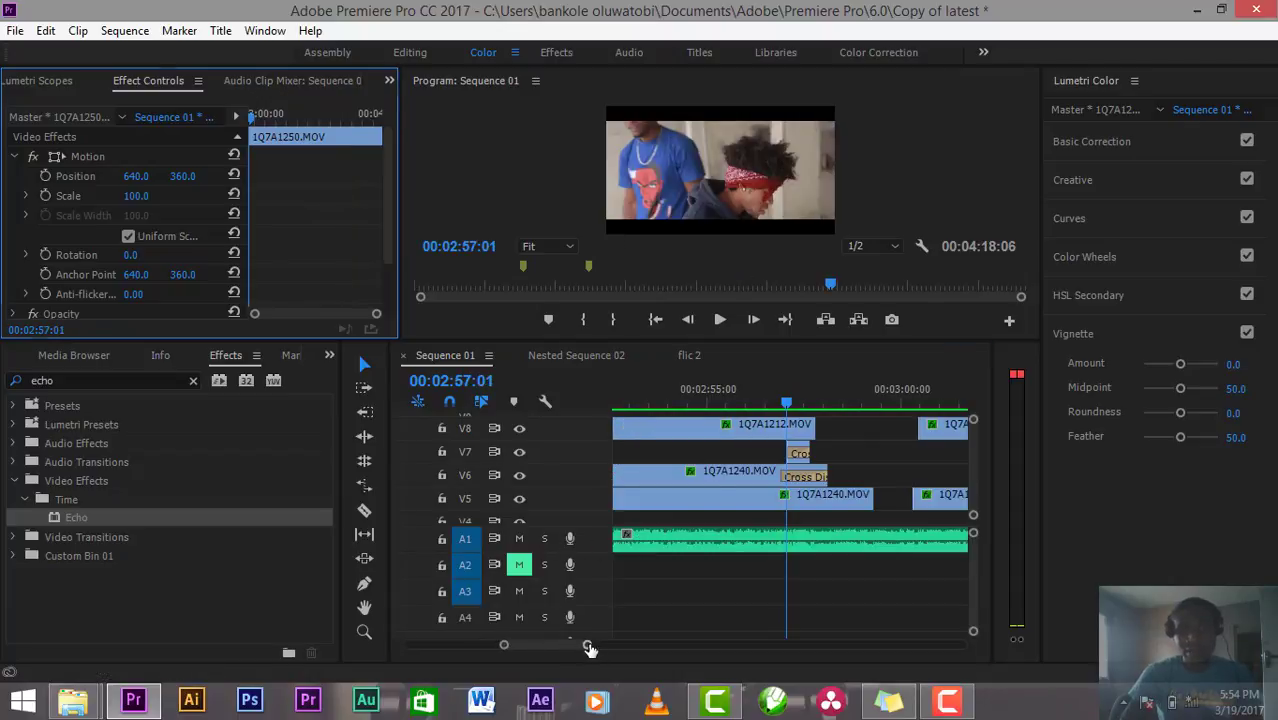
Step: Play Sequence 01 and scrub between 01:18 and about 02:06 to review the cuts
left_click_drag(589, 649, 611, 643)
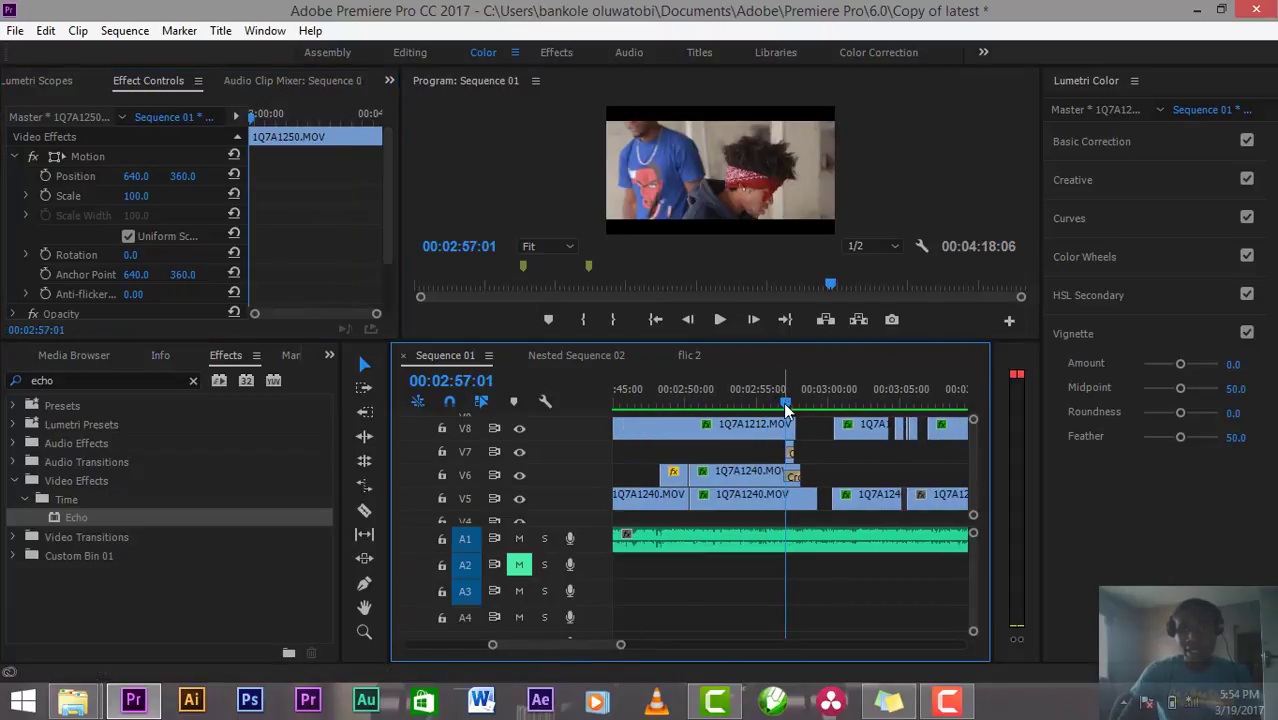
key("space")
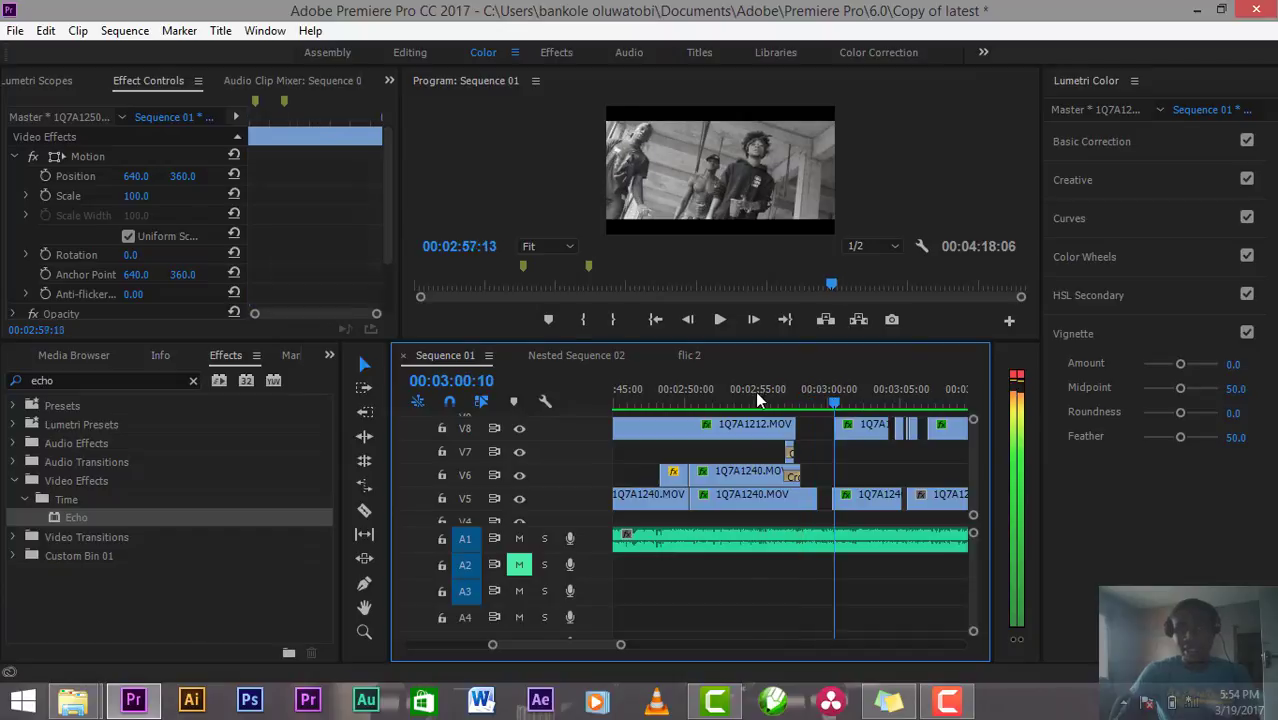
left_click(699, 389)
left_click_drag(573, 643, 672, 640)
left_click(811, 388)
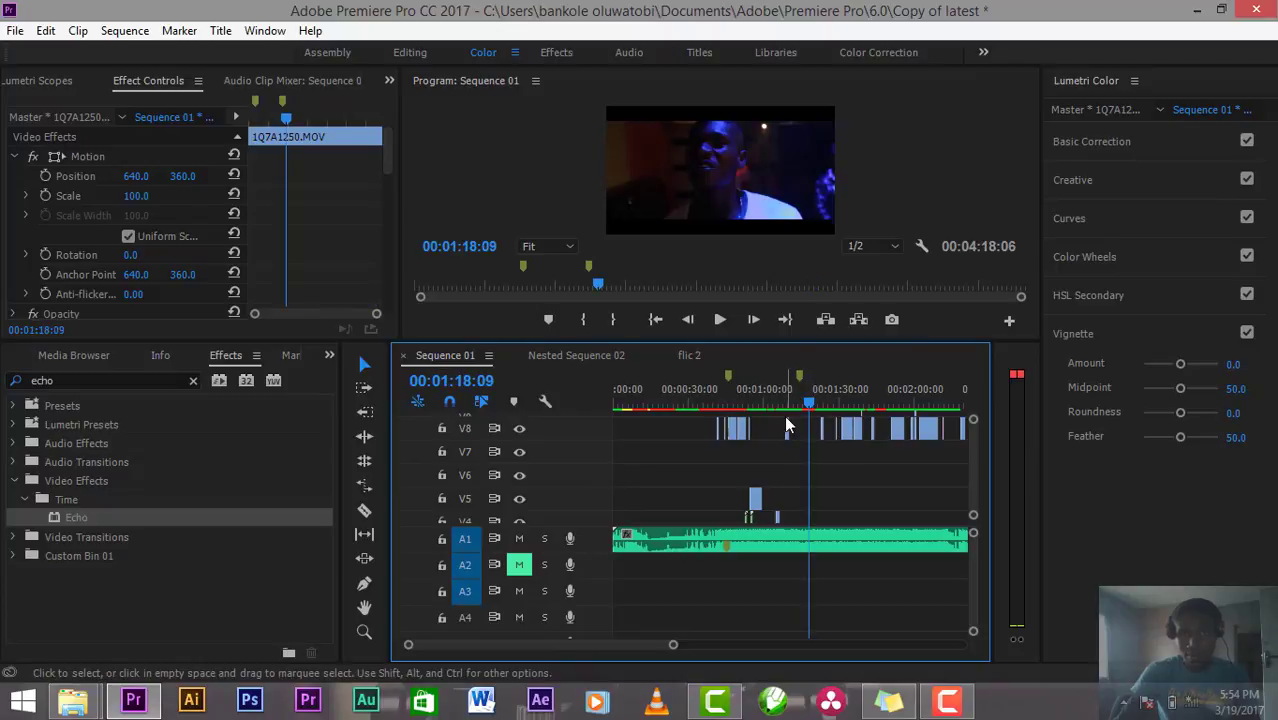
left_click_drag(814, 396, 975, 394)
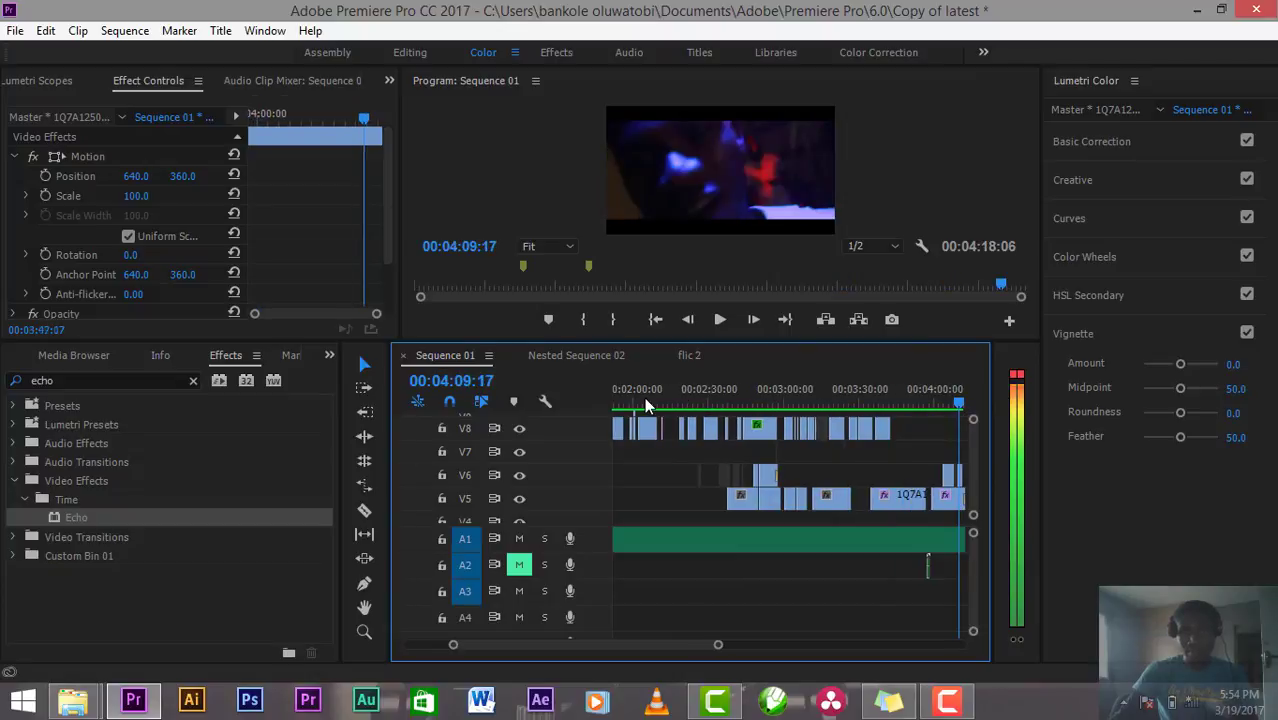
left_click_drag(644, 397, 605, 410)
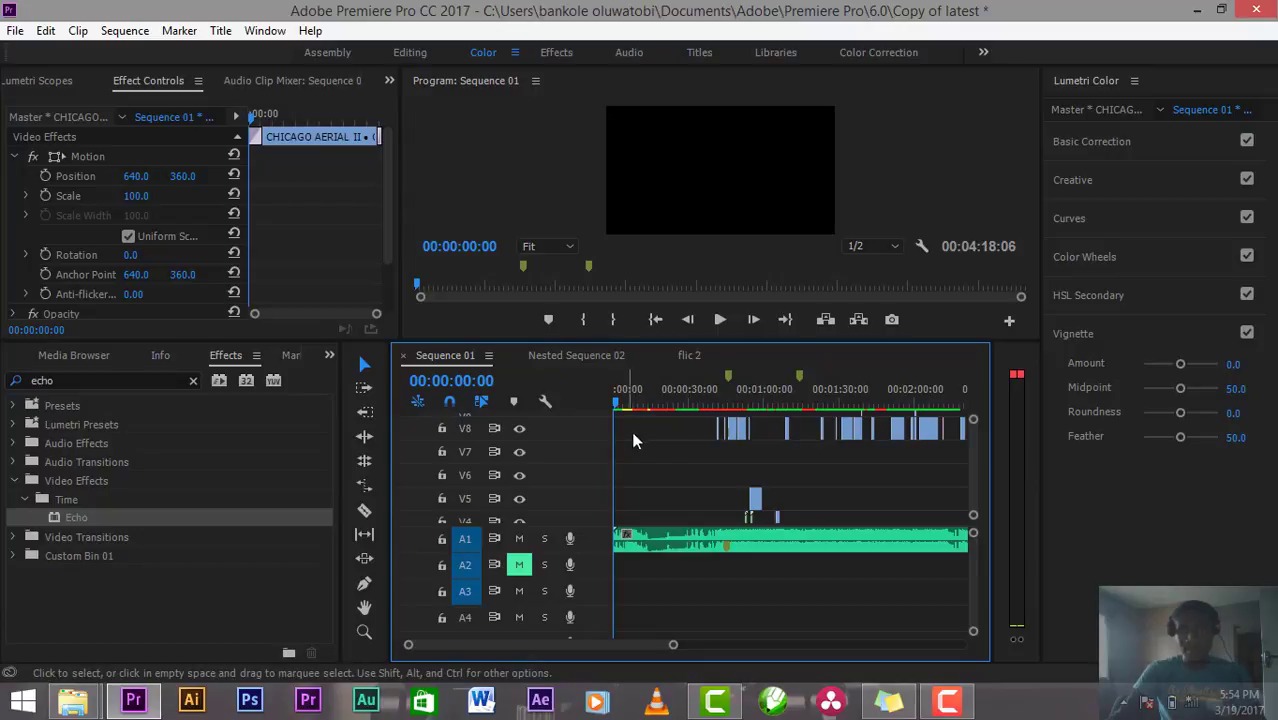
Step: Zoom out, resume playback from 01:23:23, then zoom into the first three minutes showing V12–V9
key("space")
left_click_drag(673, 645, 764, 649)
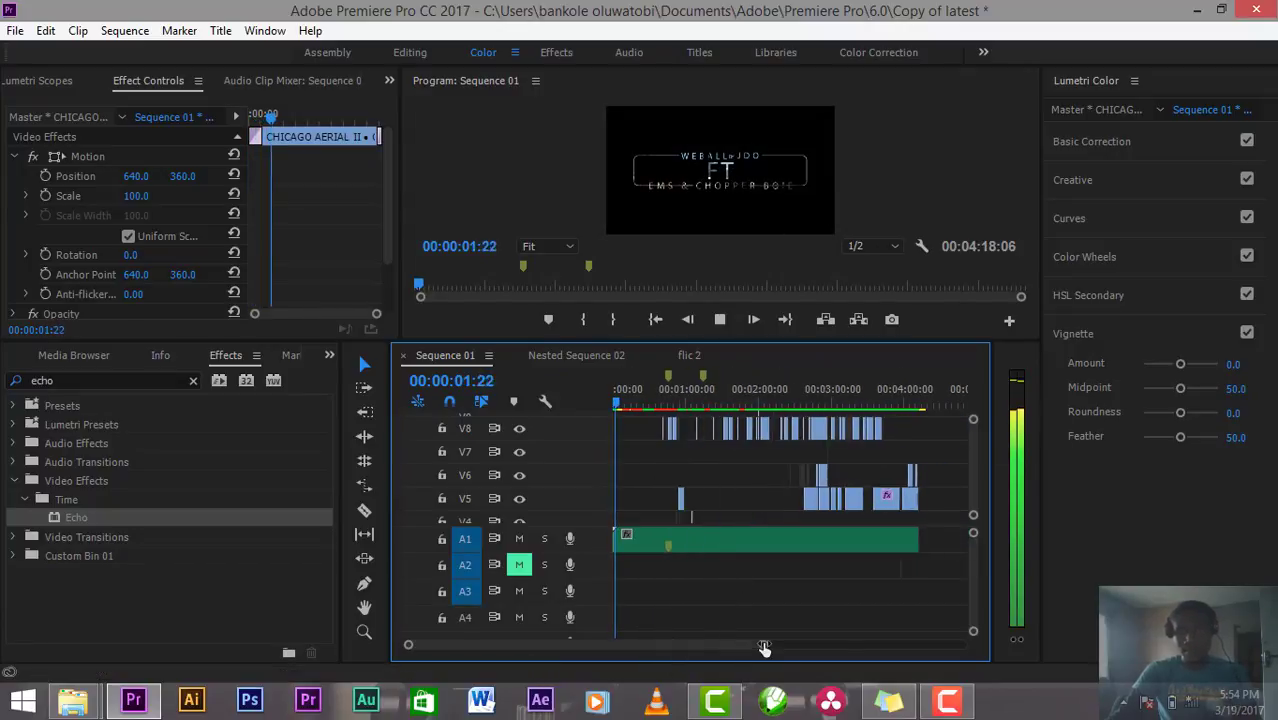
left_click(710, 401)
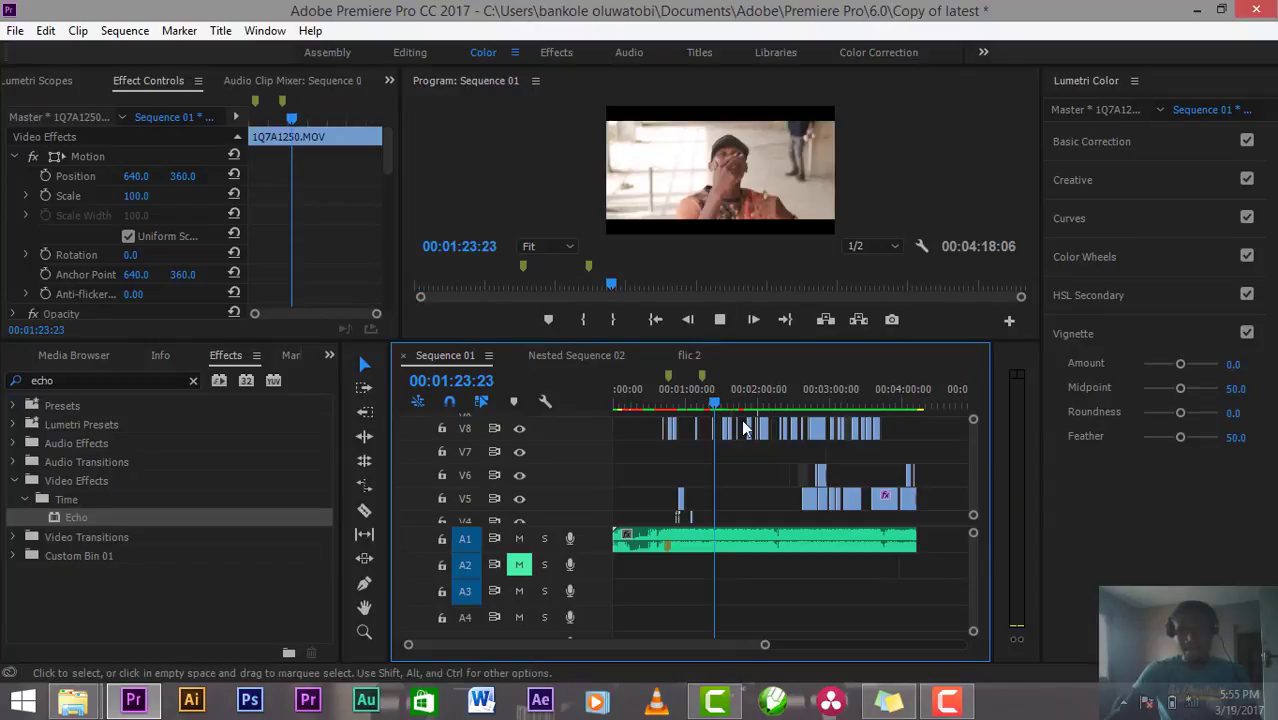
key("space")
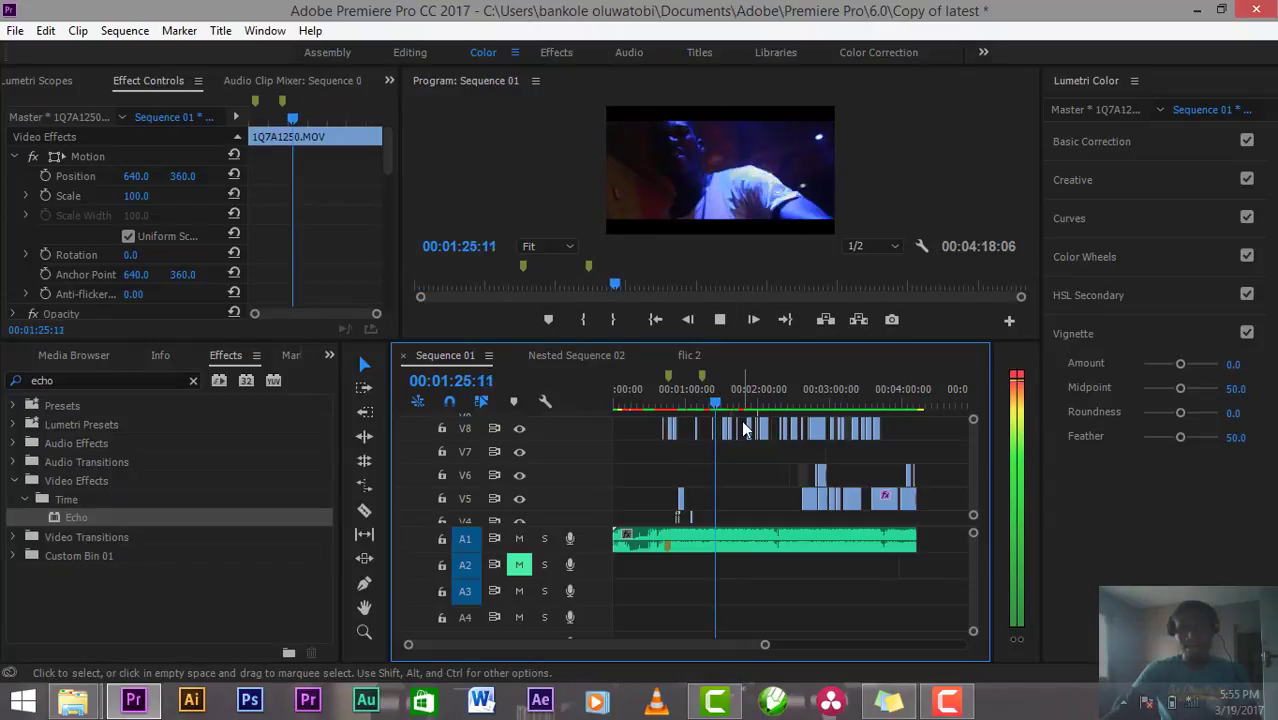
left_click_drag(764, 645, 616, 645)
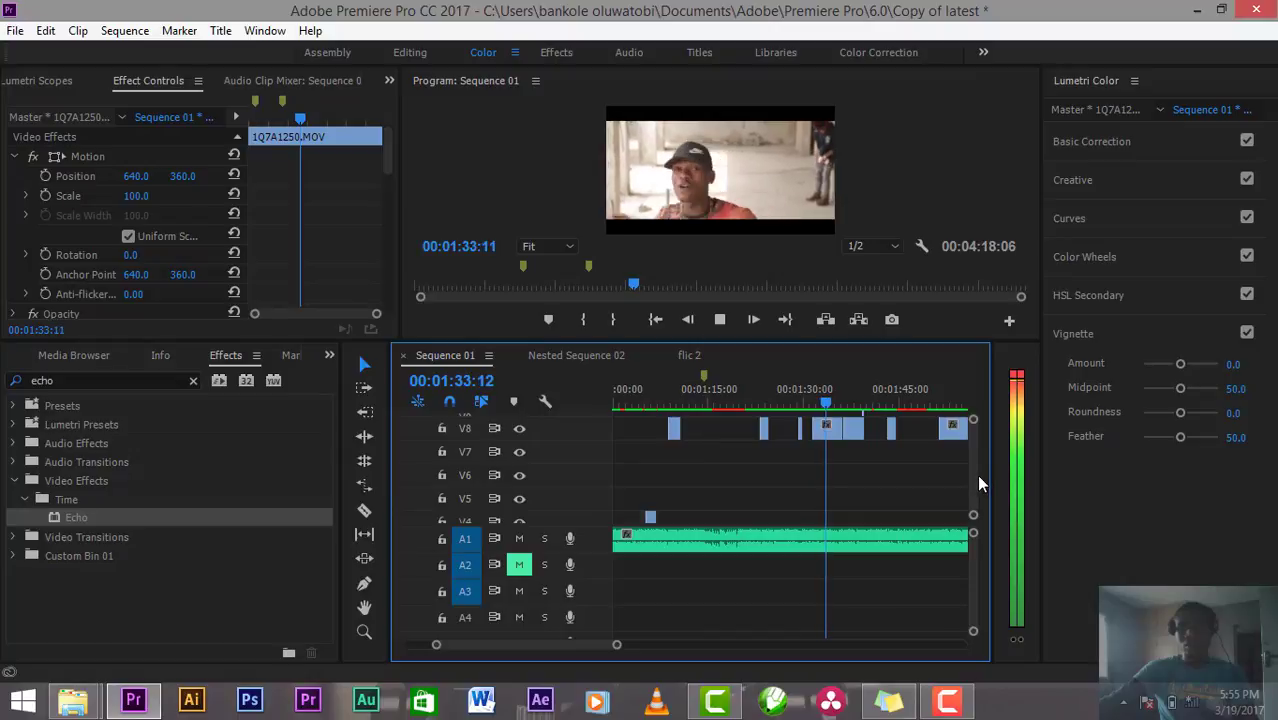
scroll(976, 474, "up", 3)
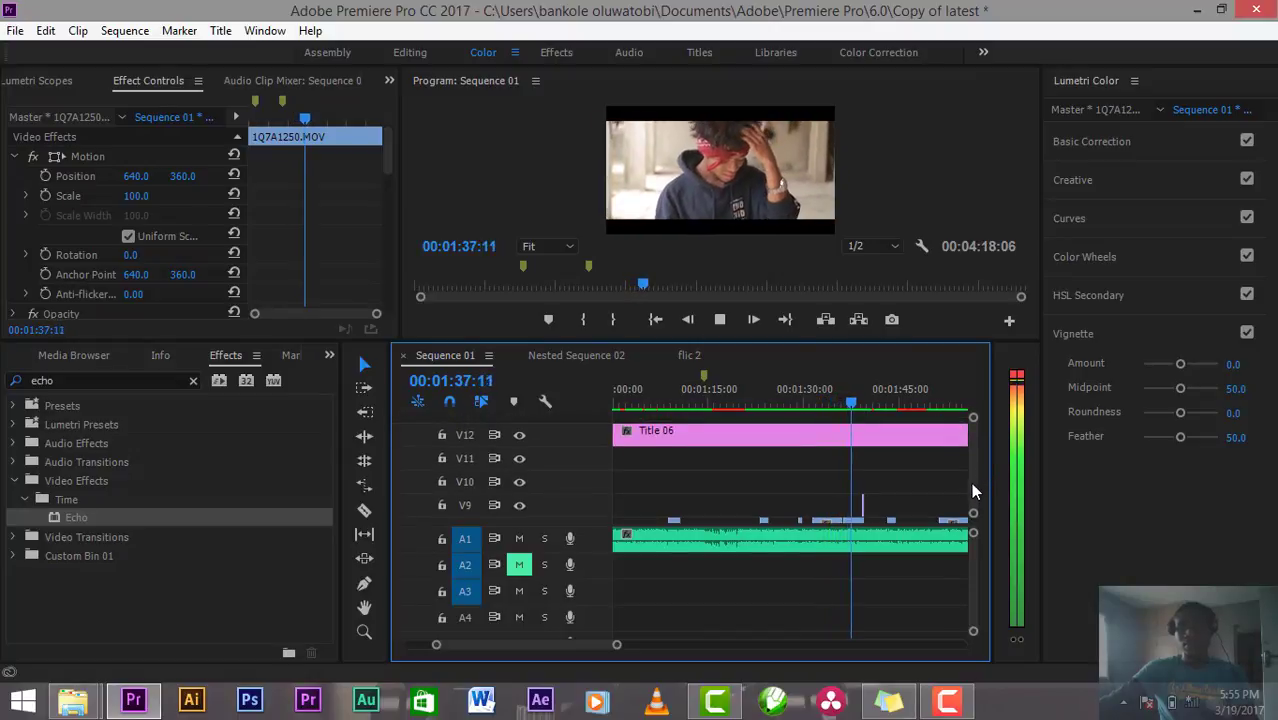
Step: Stop playback and park the playhead at about 00:01:37:19
key("space")
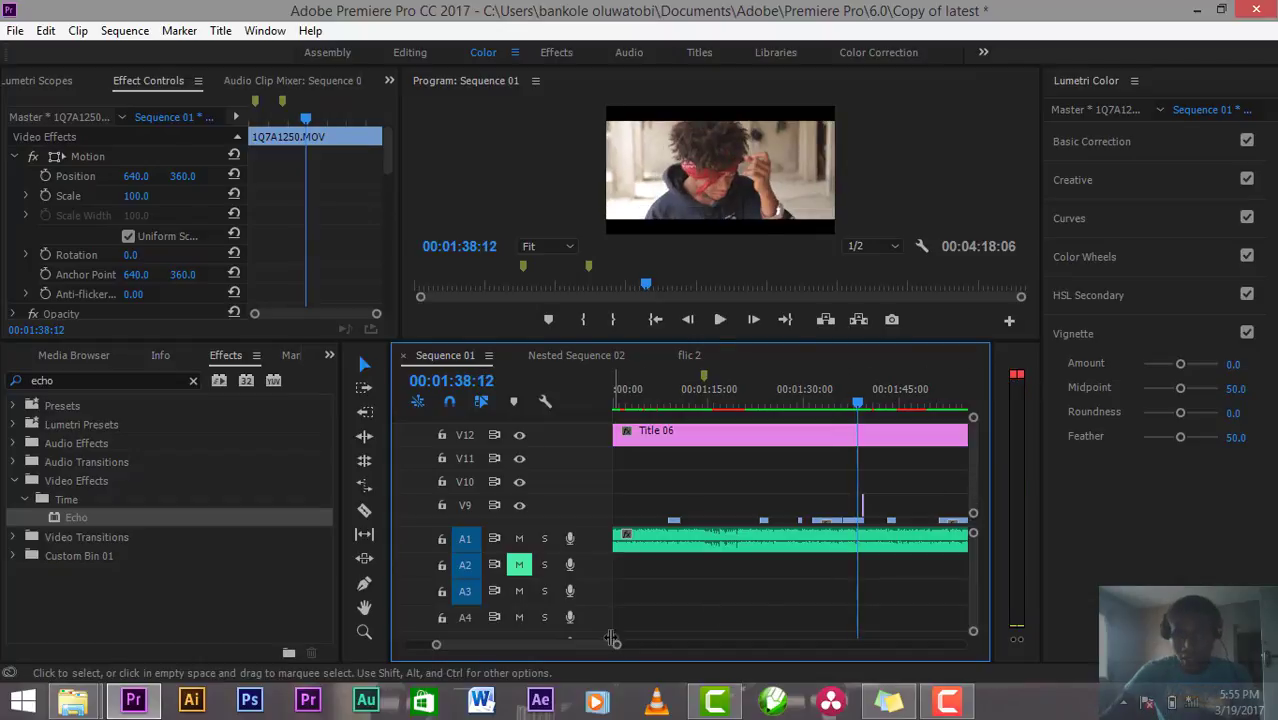
left_click_drag(612, 640, 562, 646)
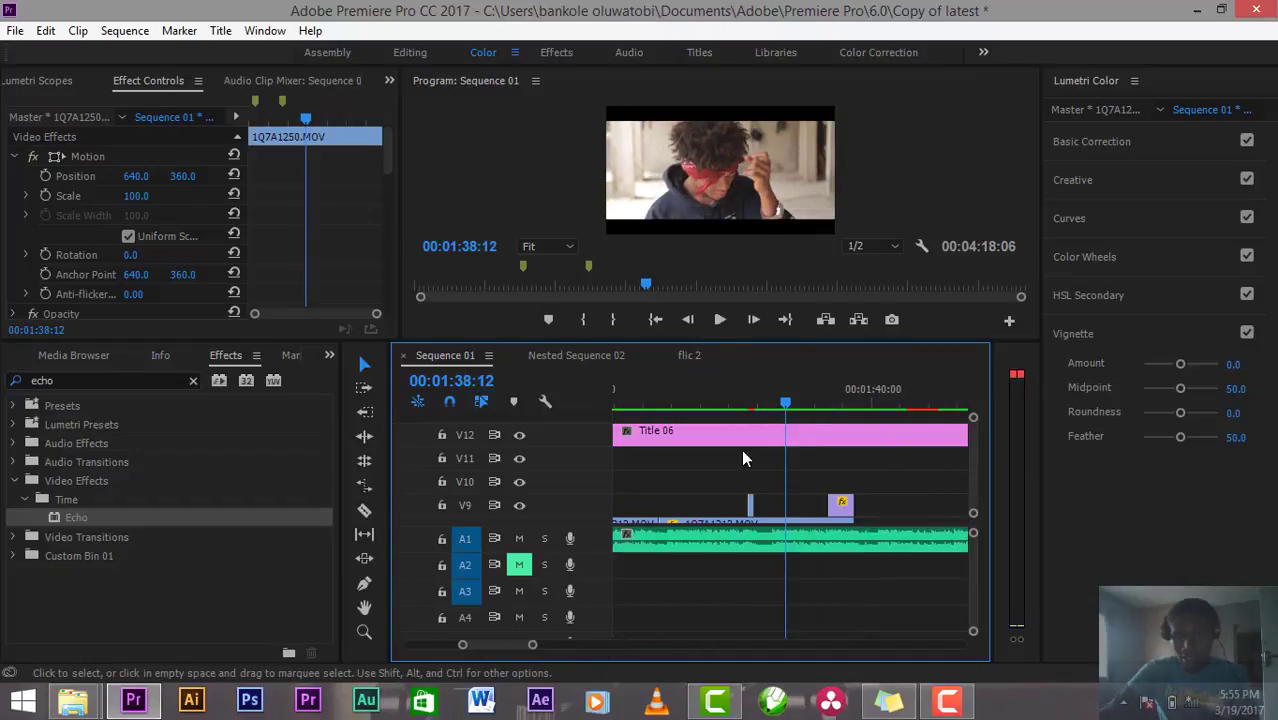
left_click(747, 407)
left_click(741, 405)
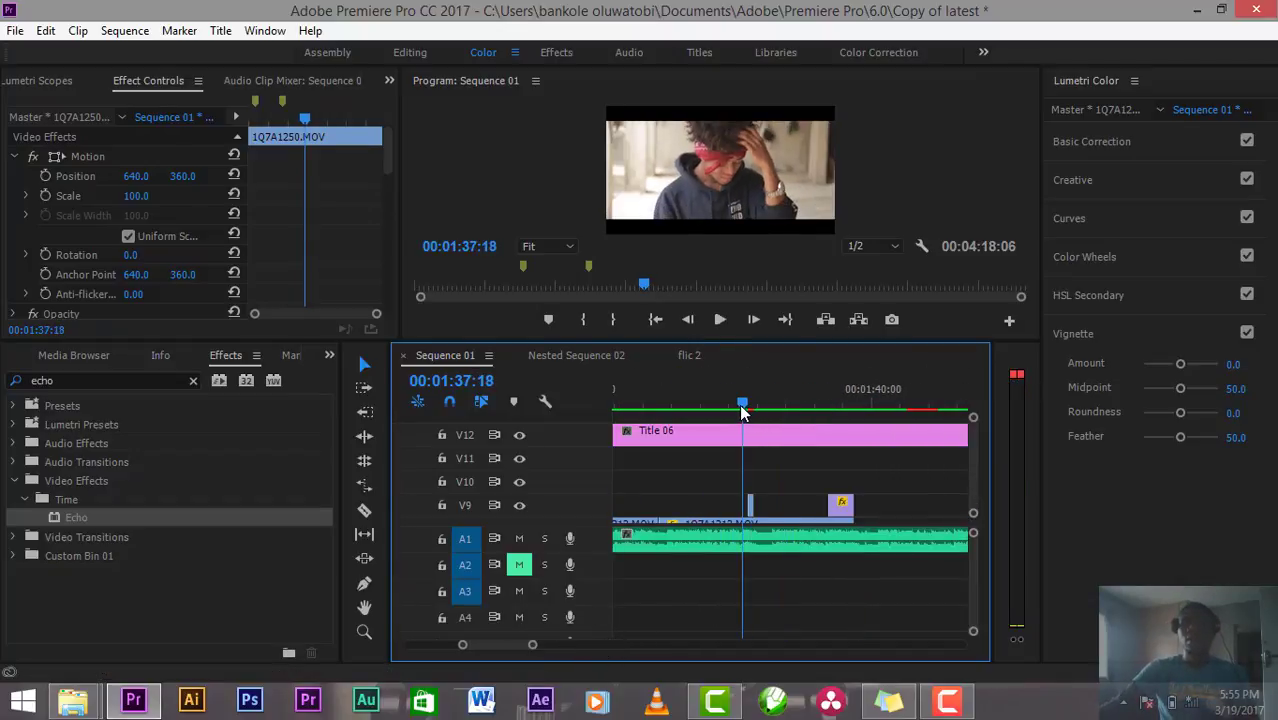
left_click(747, 405)
left_click_drag(745, 407, 743, 408)
Step: Move the short clip on V9 up to track V10
left_click(782, 515)
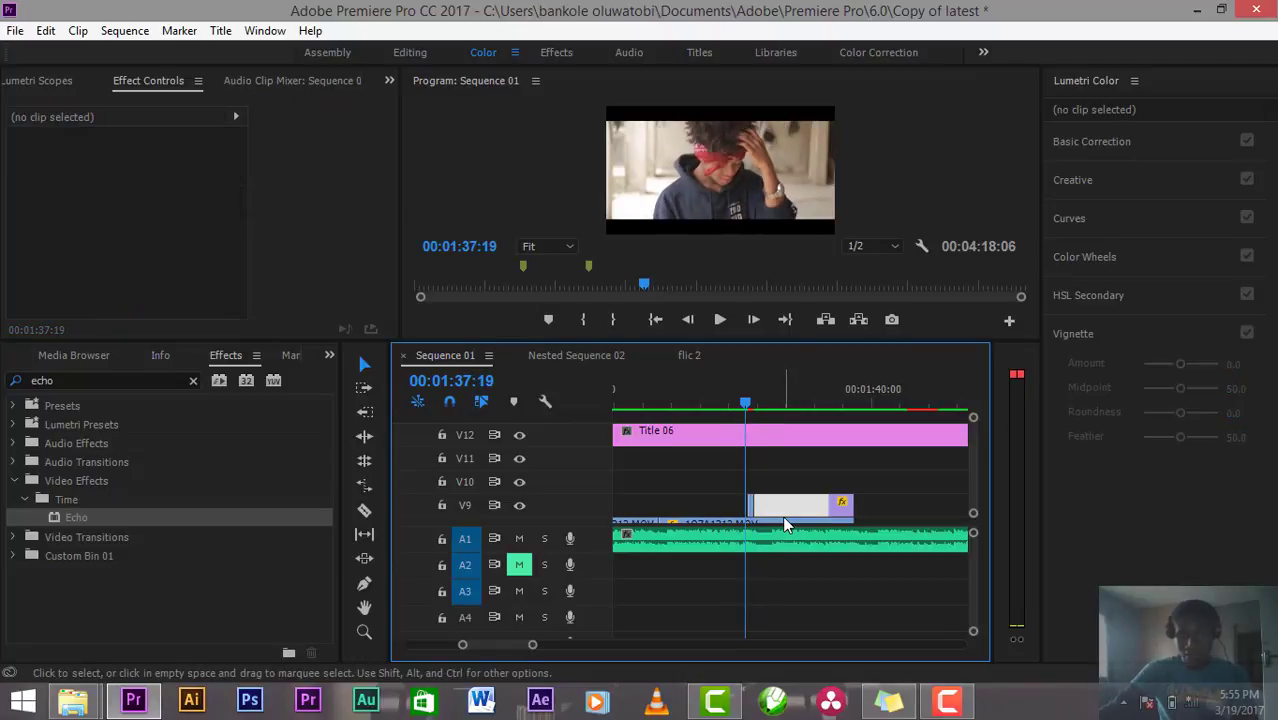
scroll(971, 442, "down", 1)
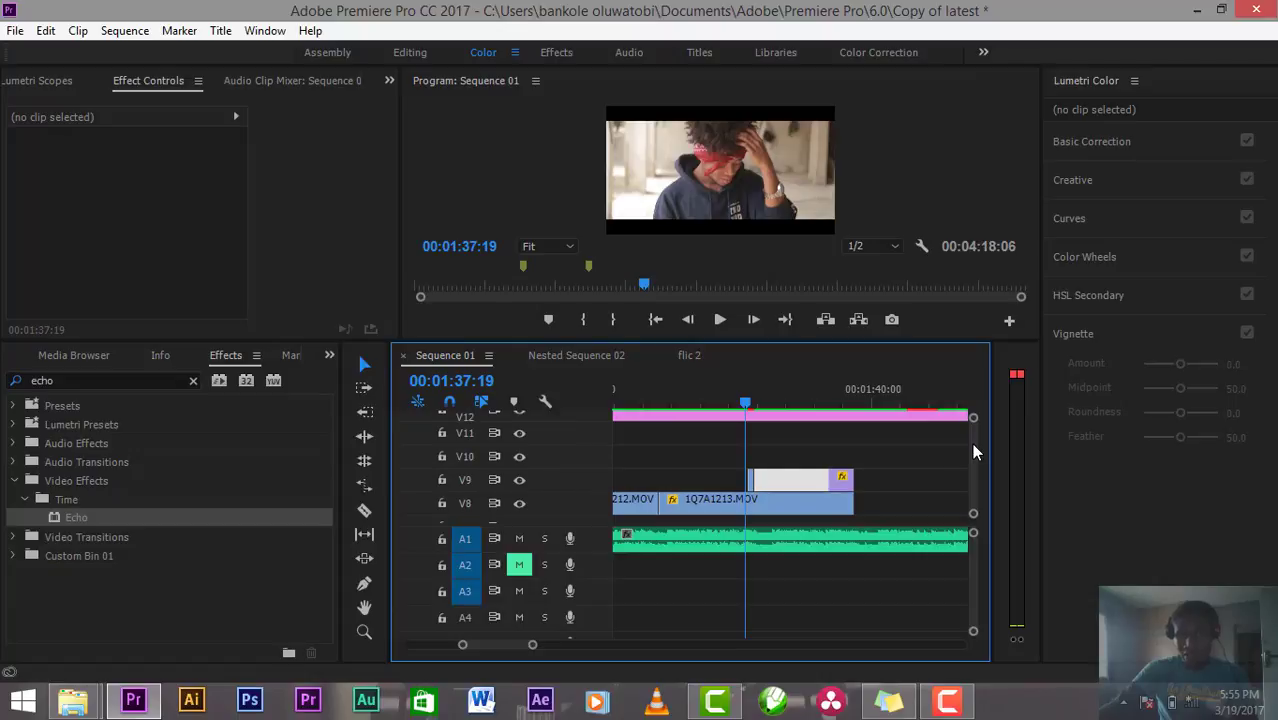
left_click(688, 504)
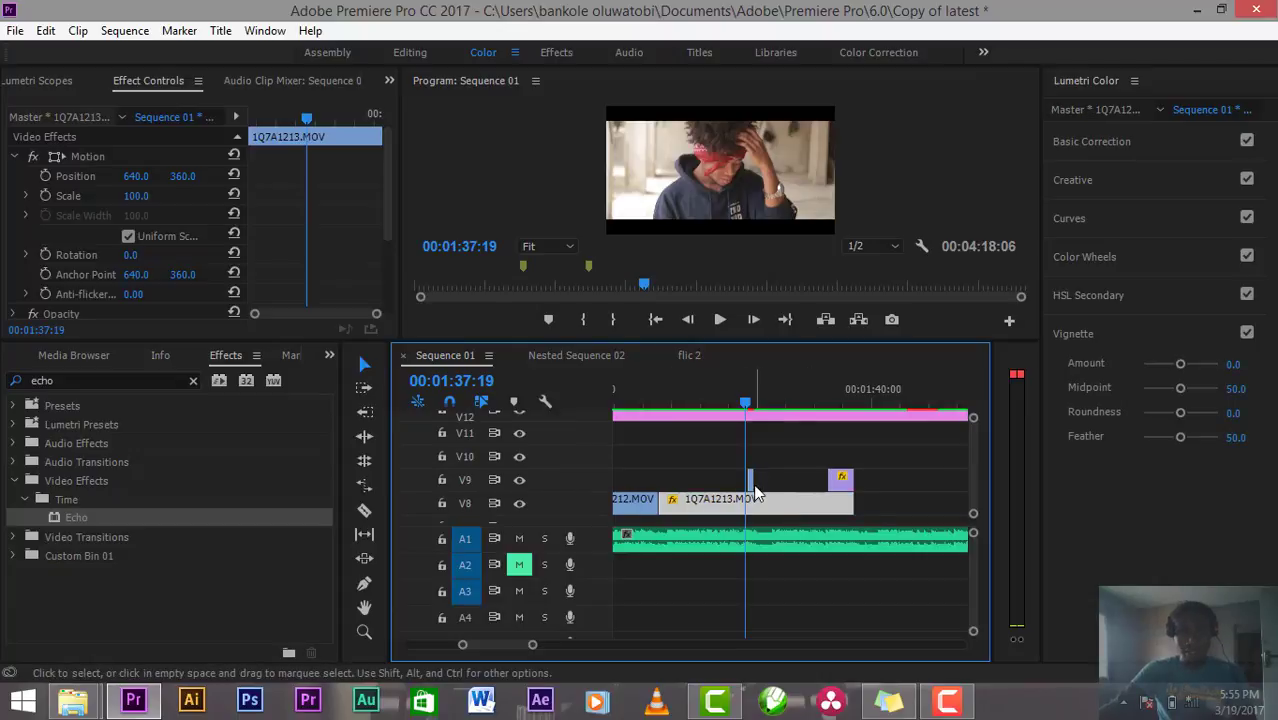
left_click(751, 484)
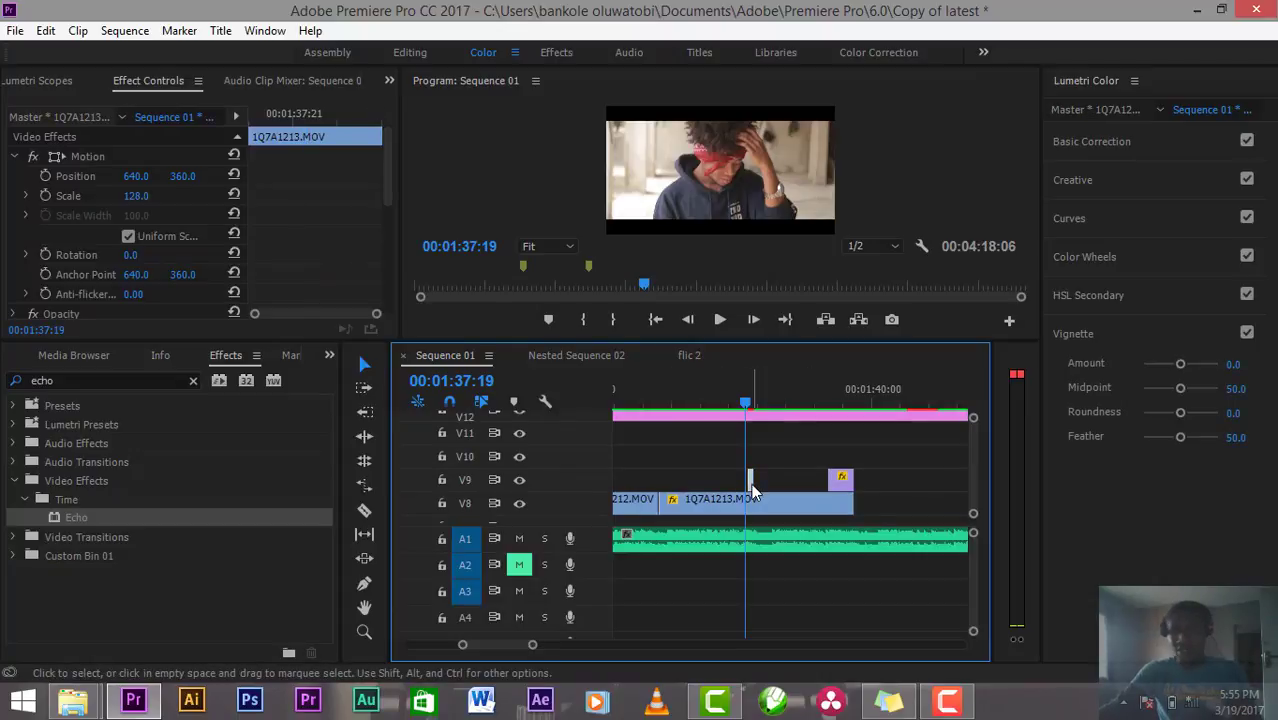
left_click_drag(754, 490, 691, 466)
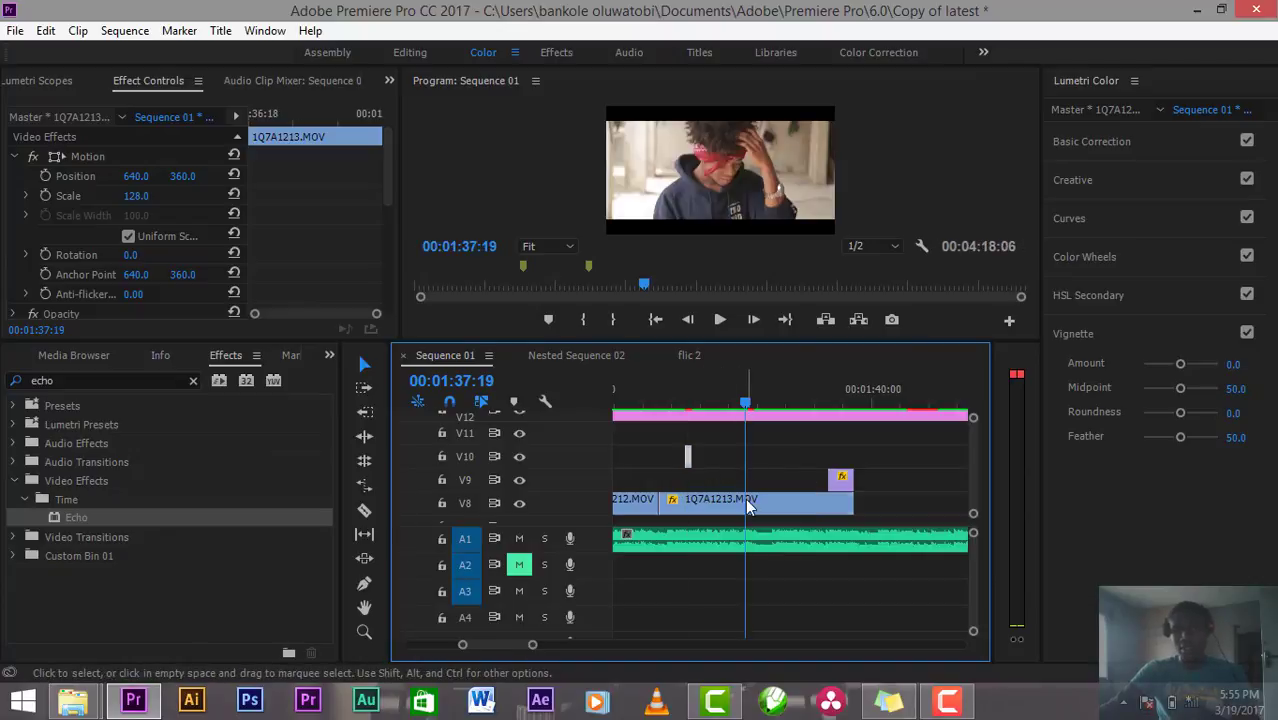
Step: Trim the end of 1Q7A1213.MOV on V8
left_click(750, 507)
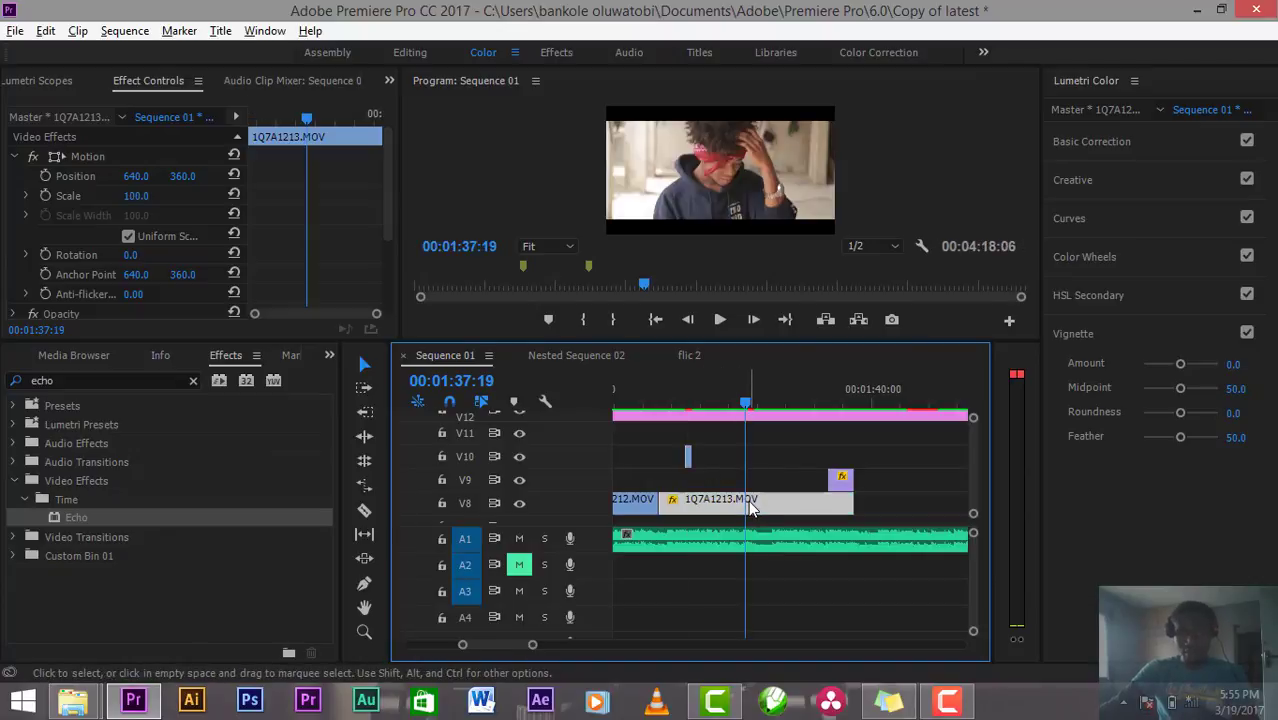
left_click_drag(752, 508, 827, 503)
left_click(862, 490)
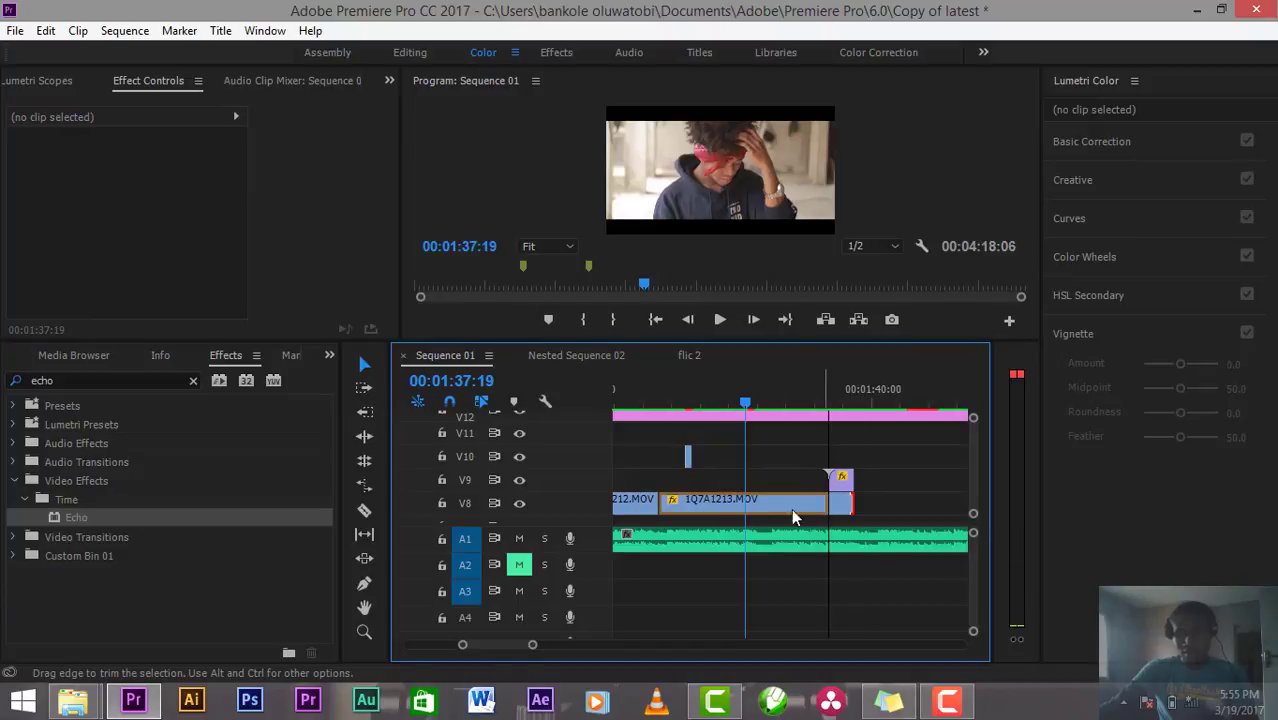
Step: Alt-drag a copy of 1Q7A1213.MOV onto V9 and trim it to one frame at the playhead
left_click(776, 505)
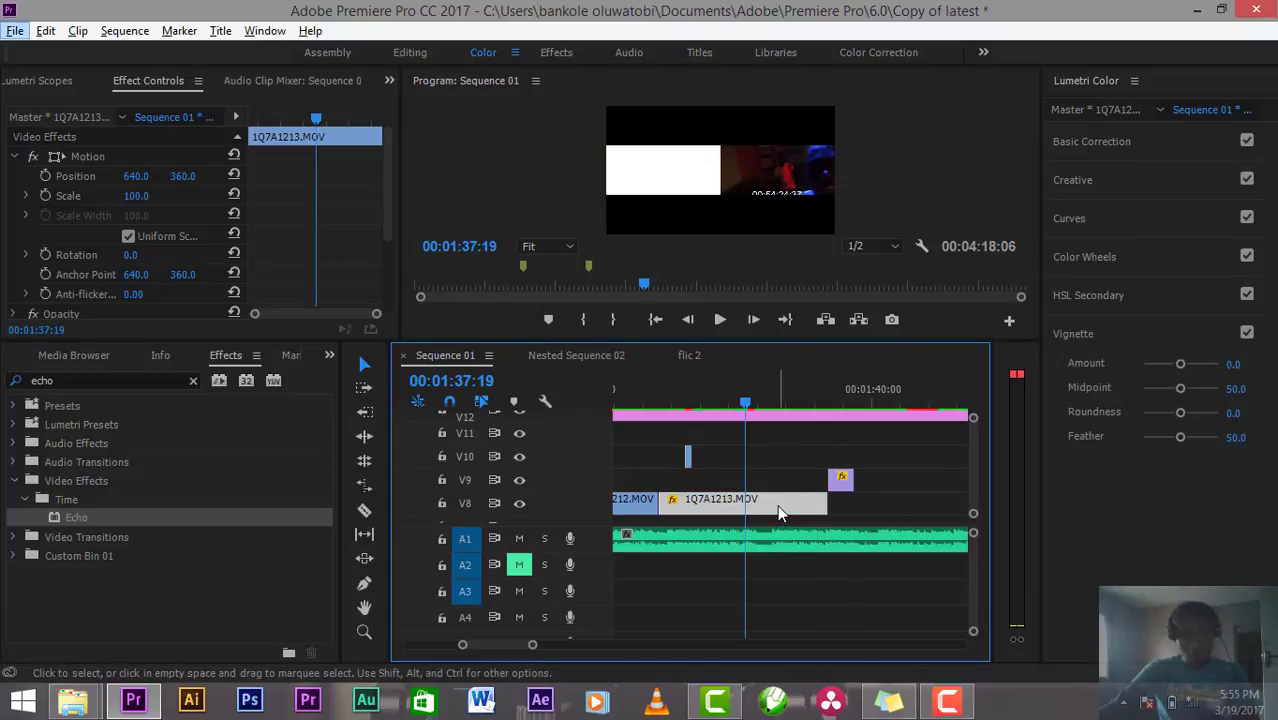
left_click_drag(782, 513, 781, 486)
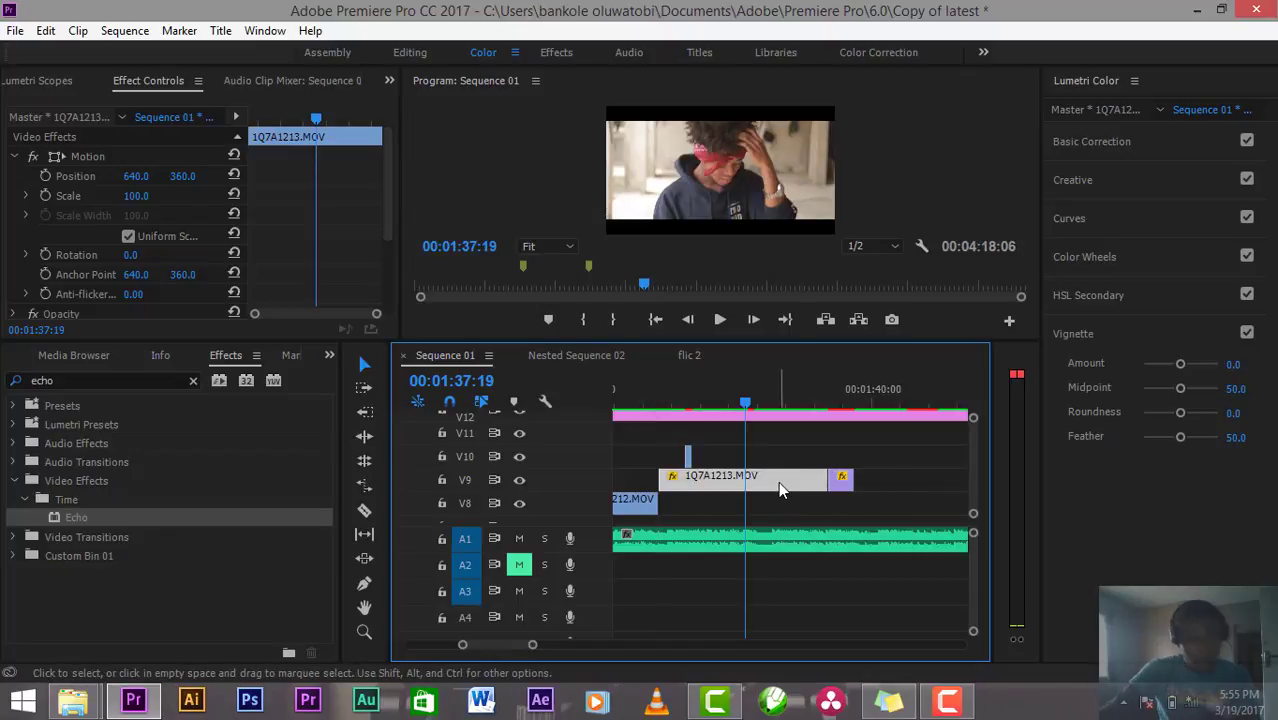
key("ctrl+z")
left_click_drag(772, 500, 772, 484)
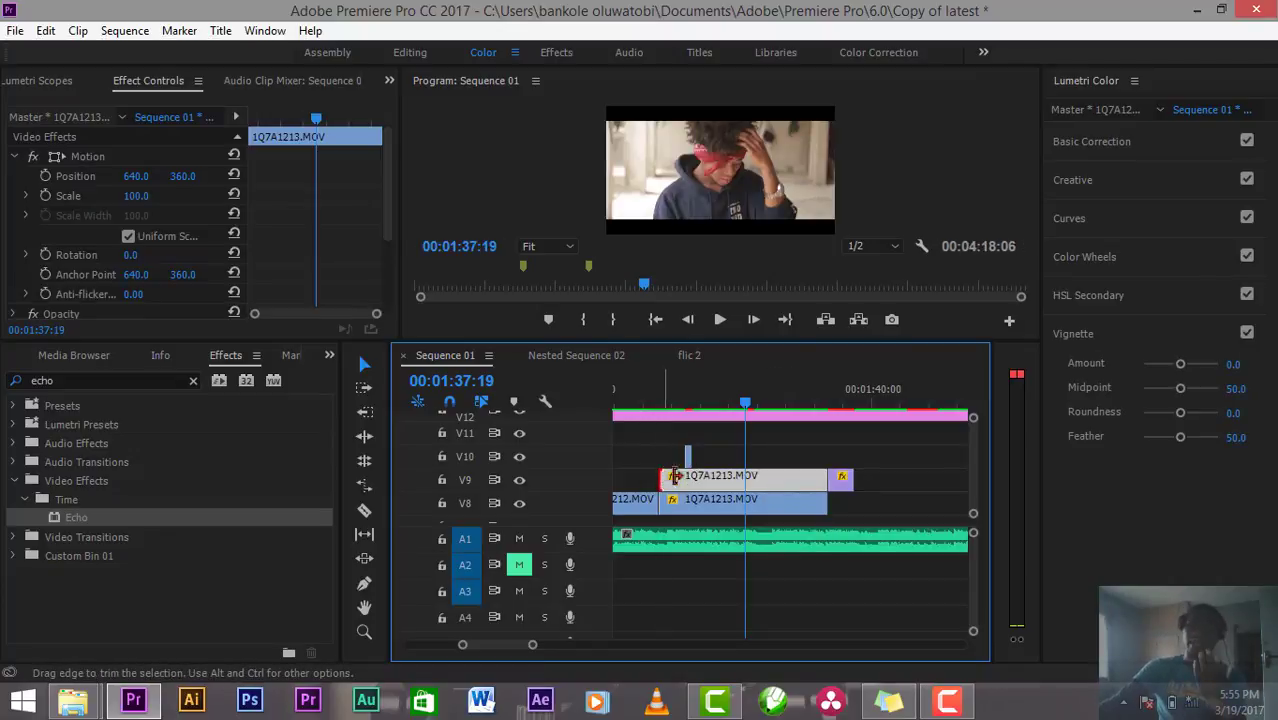
left_click_drag(673, 476, 747, 486)
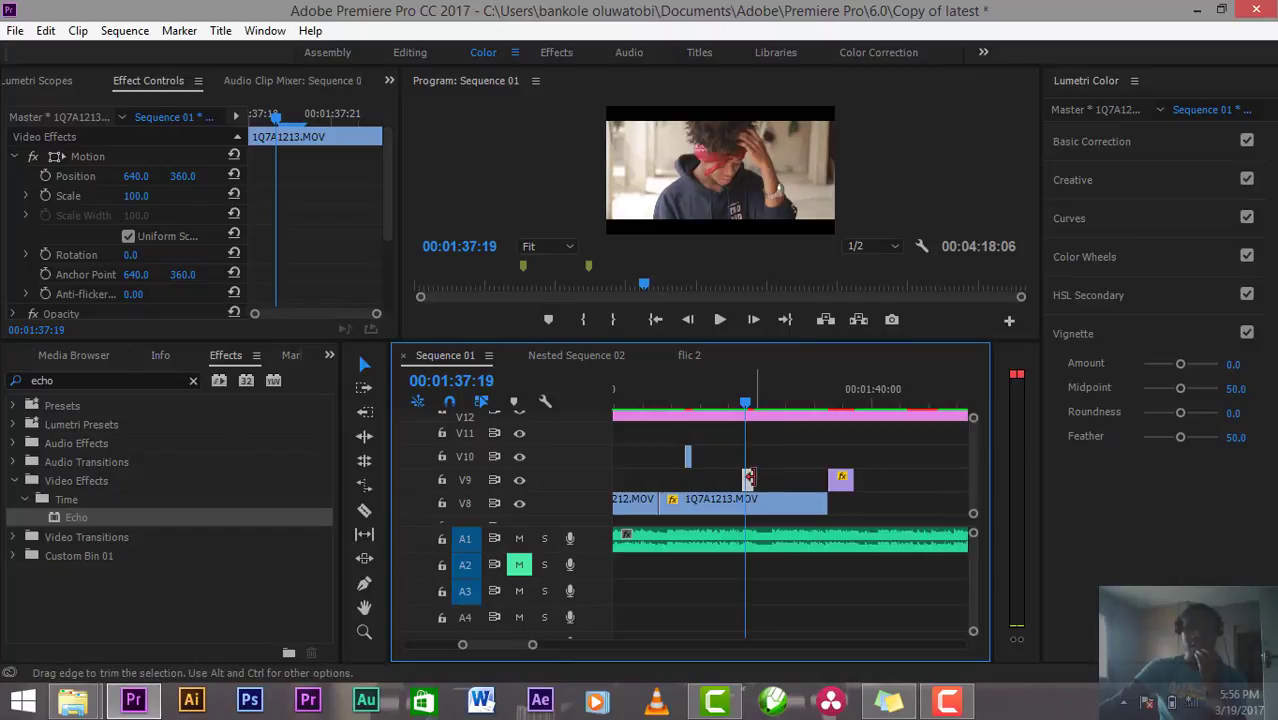
left_click_drag(748, 478, 745, 478)
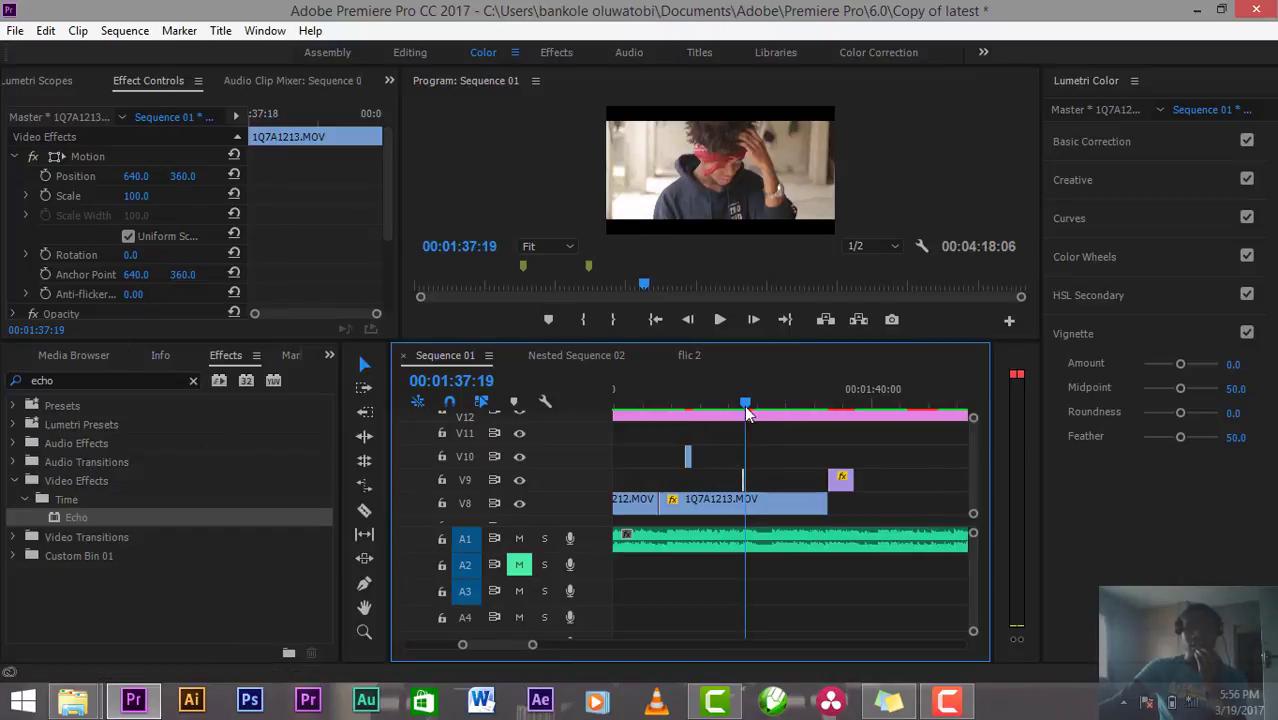
Step: Align the V9 sliver near 01:37:18 and scale it up to 134
left_click_drag(745, 402, 748, 416)
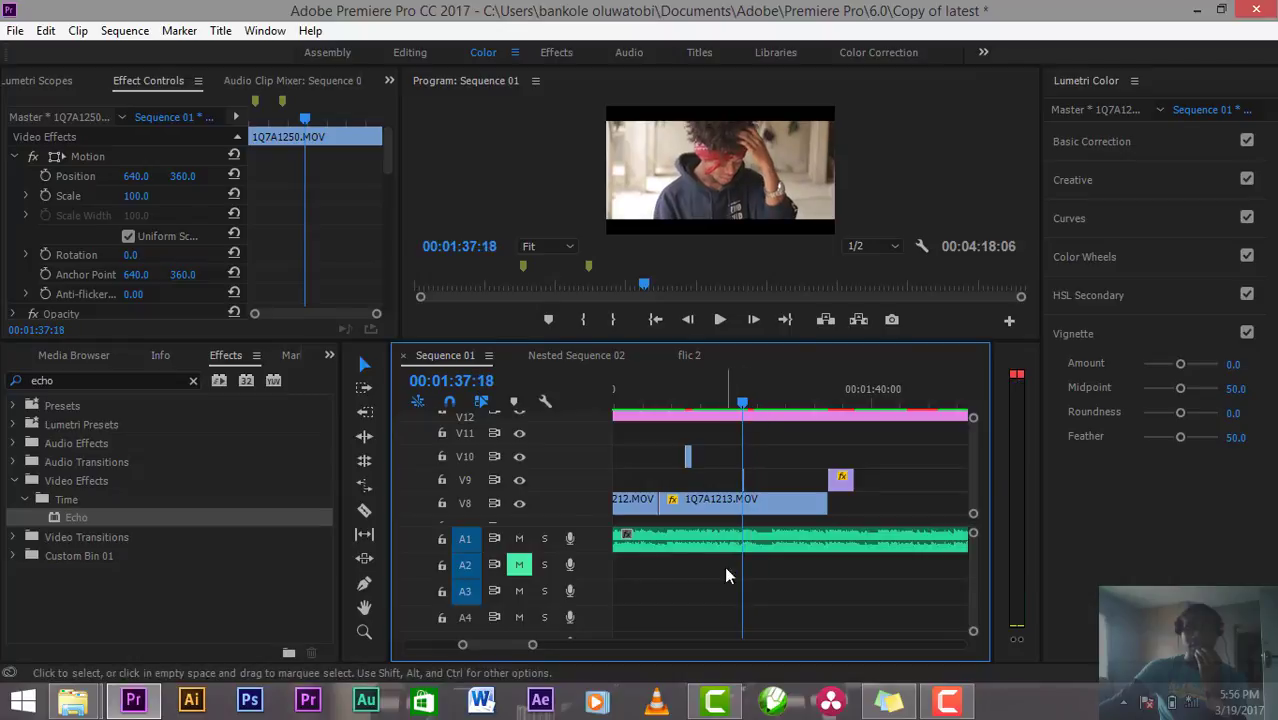
left_click_drag(532, 645, 508, 645)
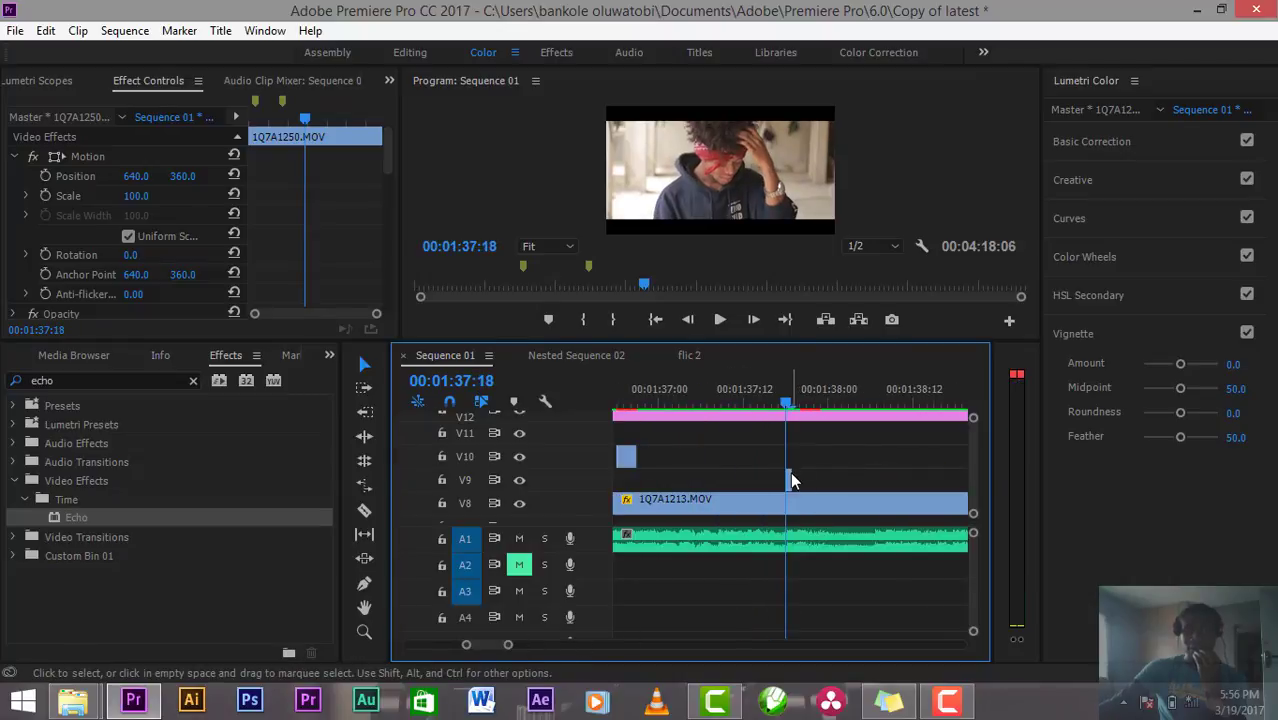
left_click_drag(790, 479, 797, 480)
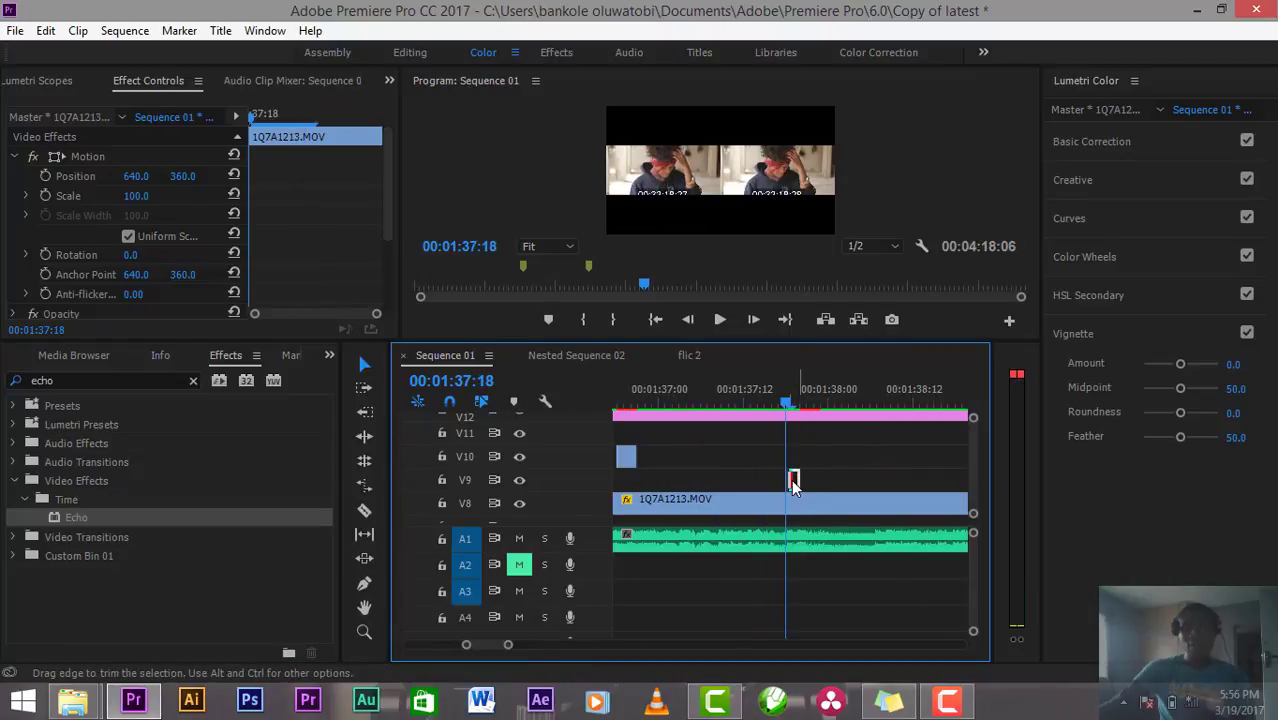
left_click_drag(144, 197, 178, 197)
Step: Preview the sliver from 01:37:13 and remove the wider fx clip from V9
left_click_drag(785, 394, 720, 390)
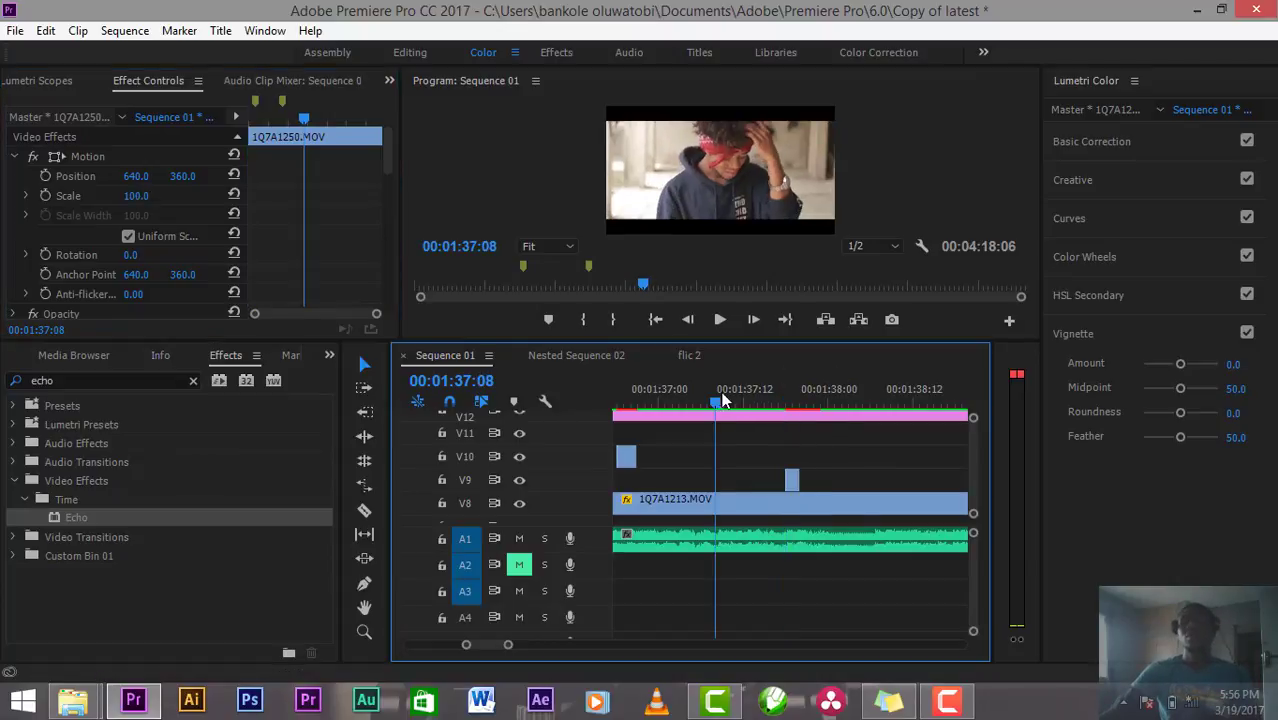
key("space")
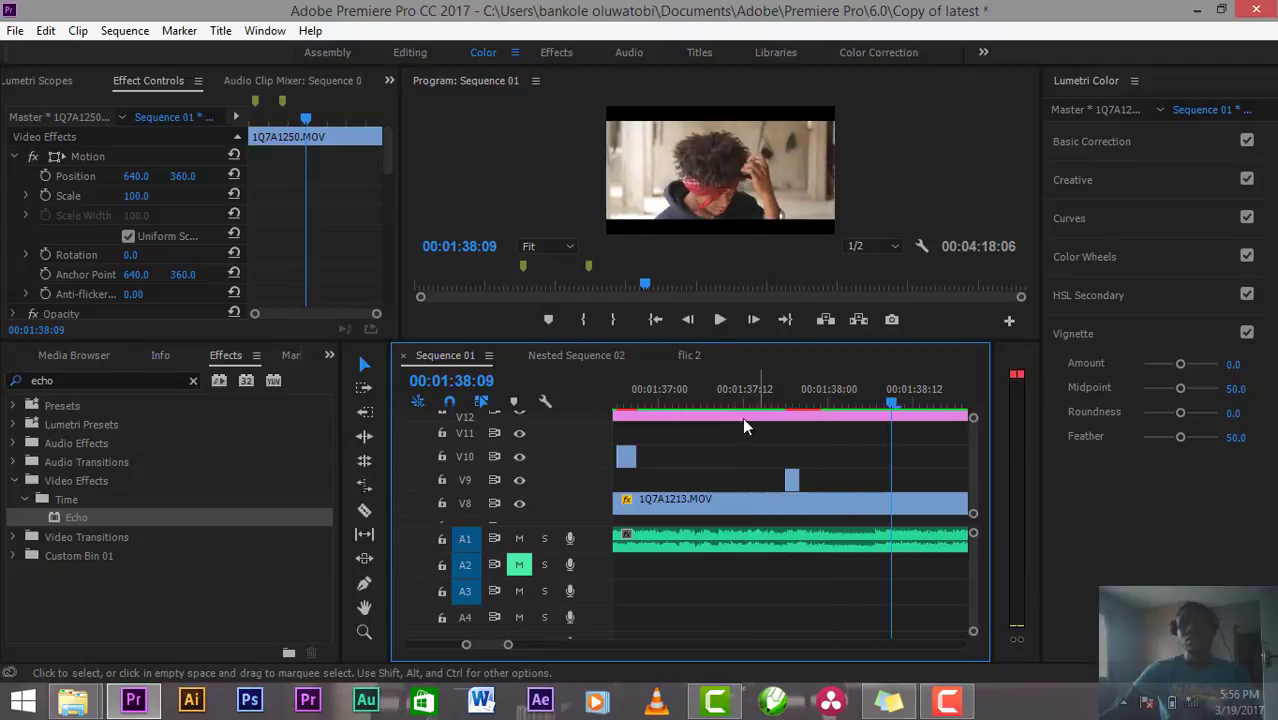
left_click(752, 390)
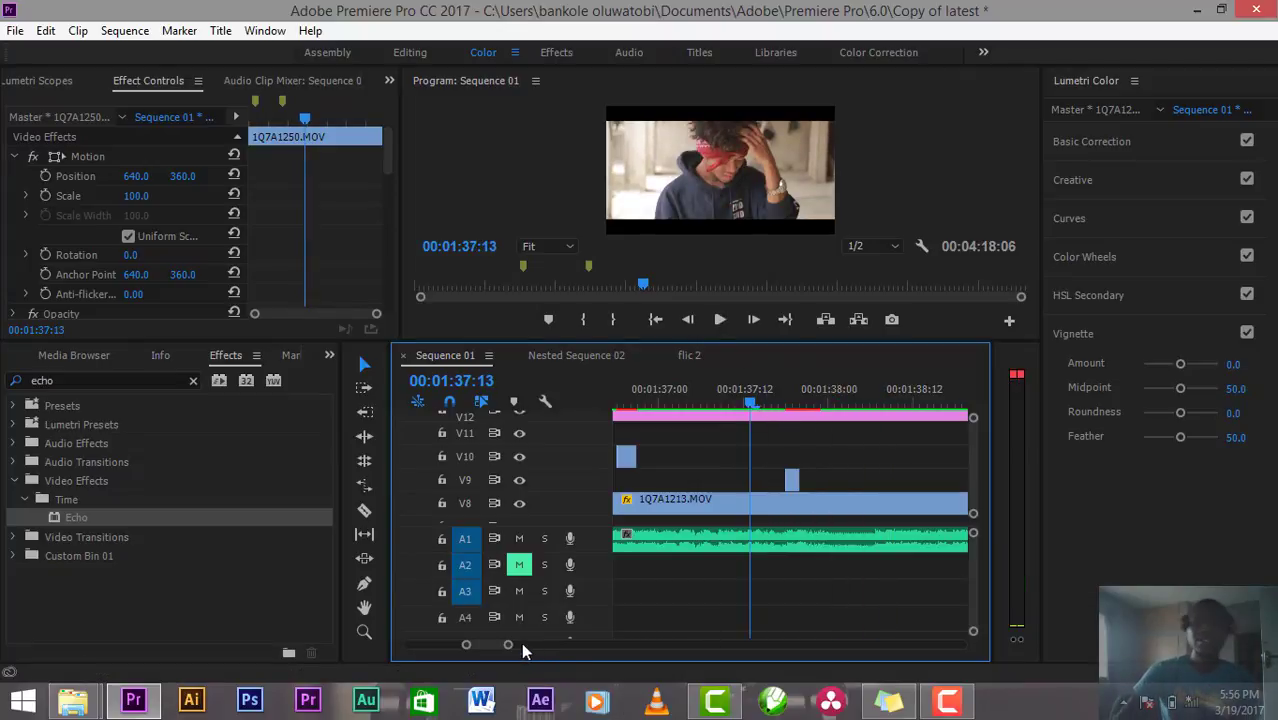
left_click_drag(508, 644, 539, 658)
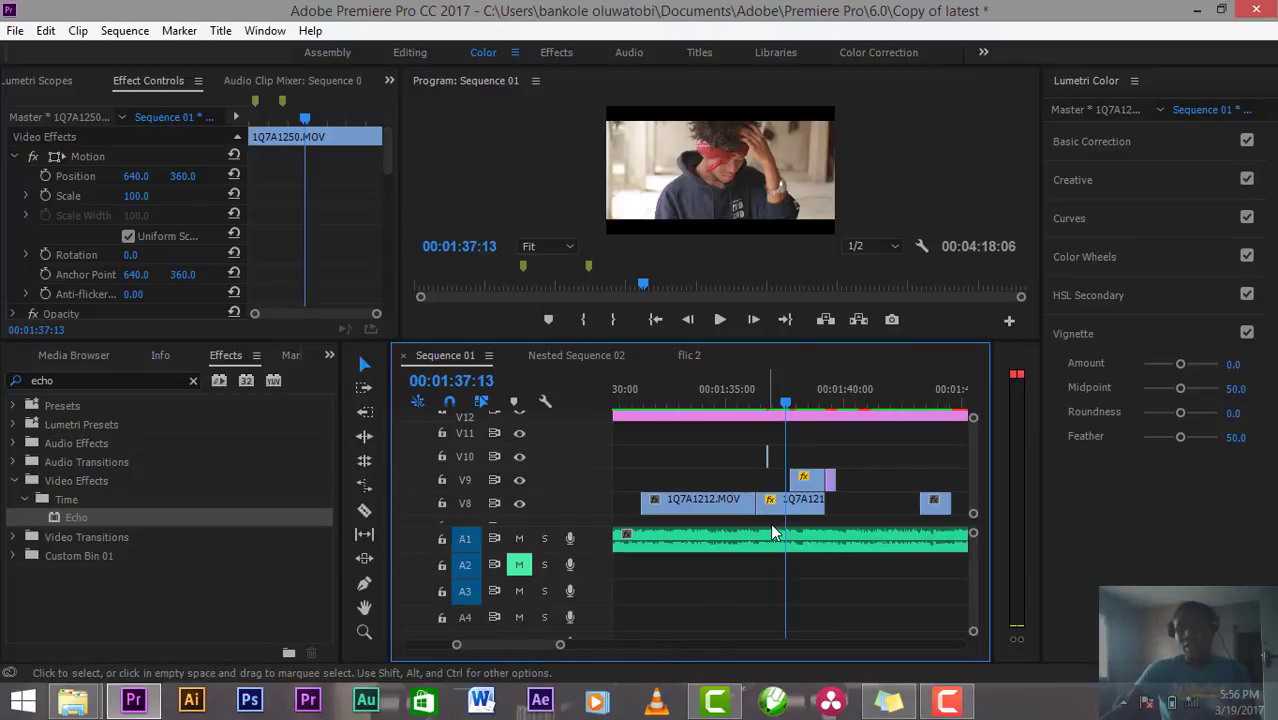
left_click_drag(805, 480, 850, 510)
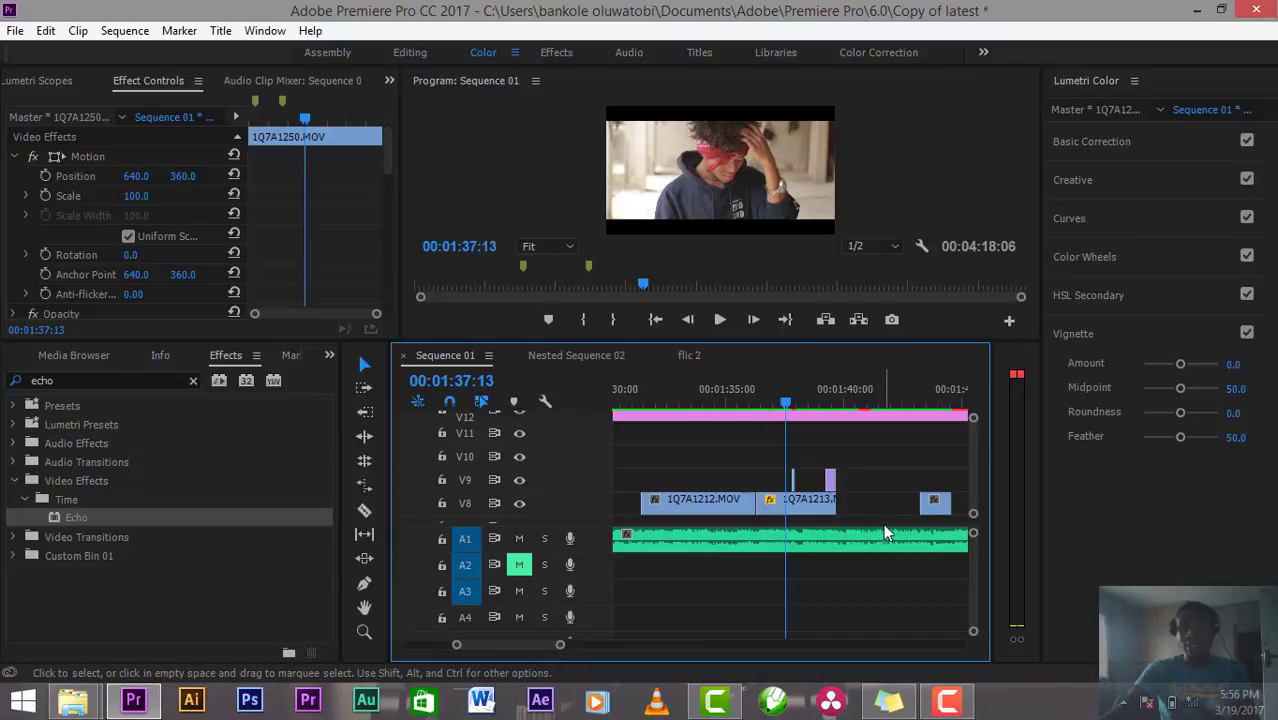
key("space")
key("space")
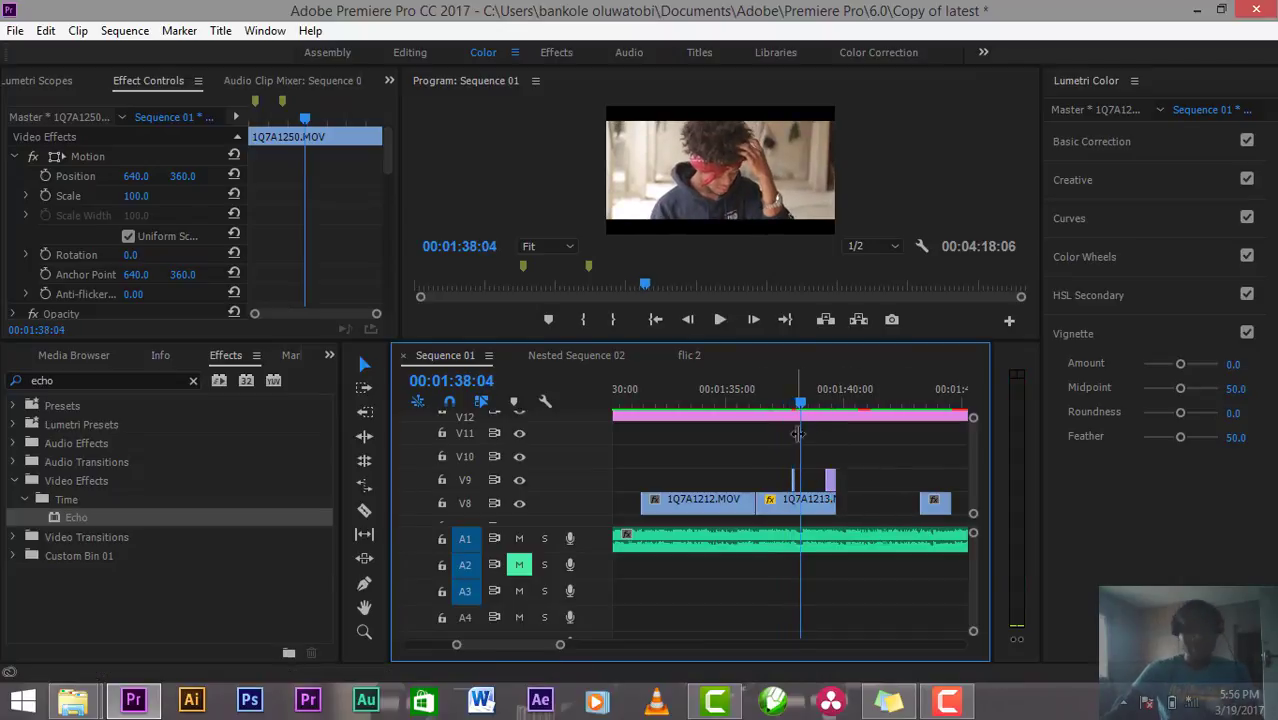
left_click_drag(799, 397, 791, 402)
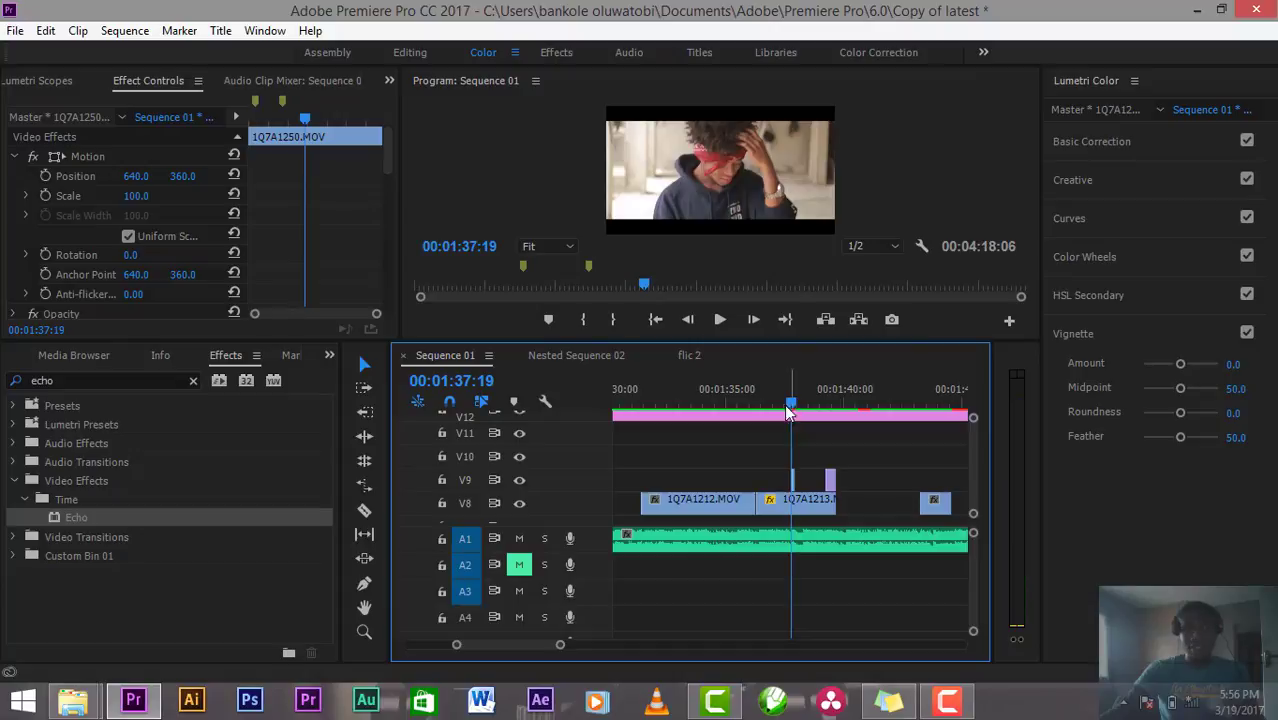
scroll(77, 212, "down", 3)
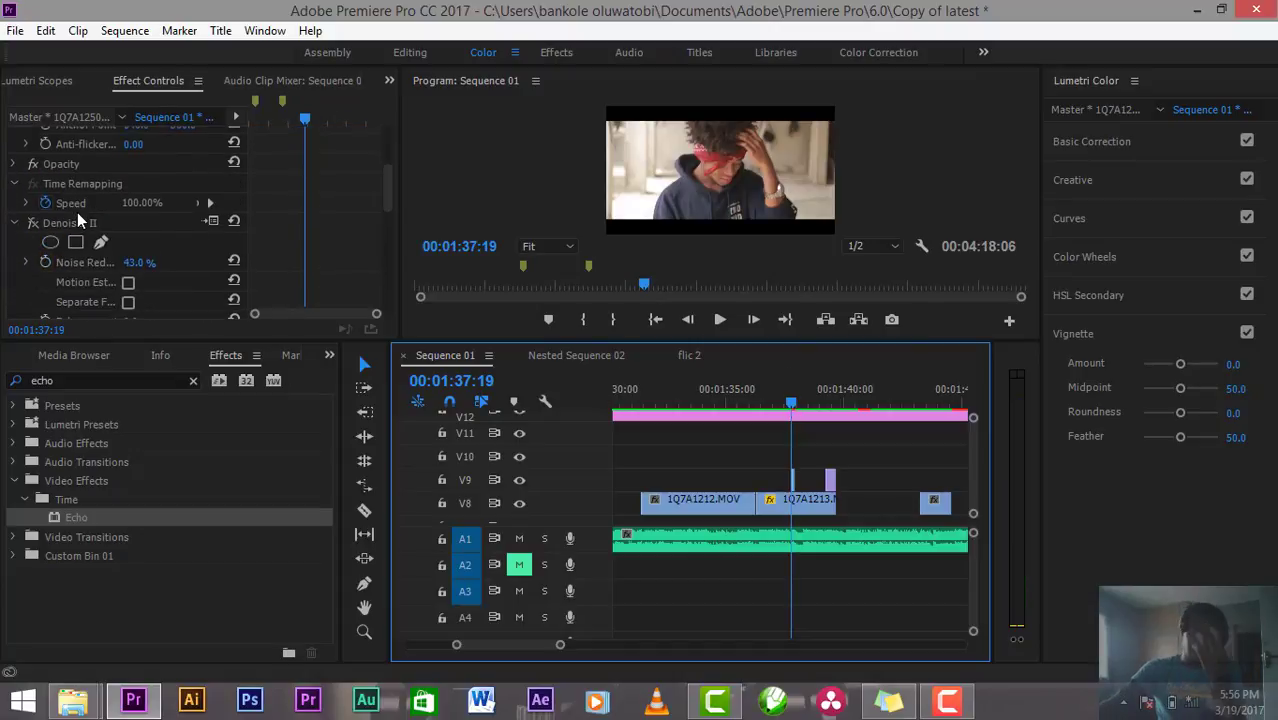
scroll(82, 217, "down", 3)
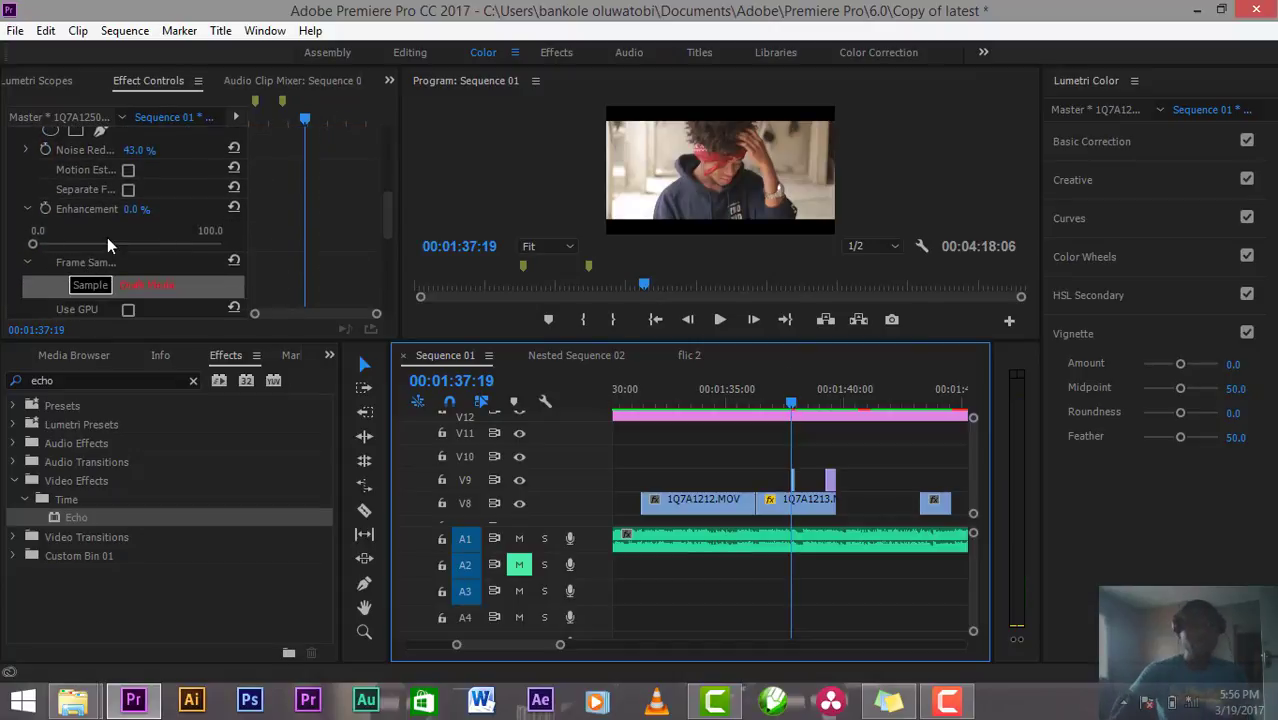
scroll(108, 238, "up", 1)
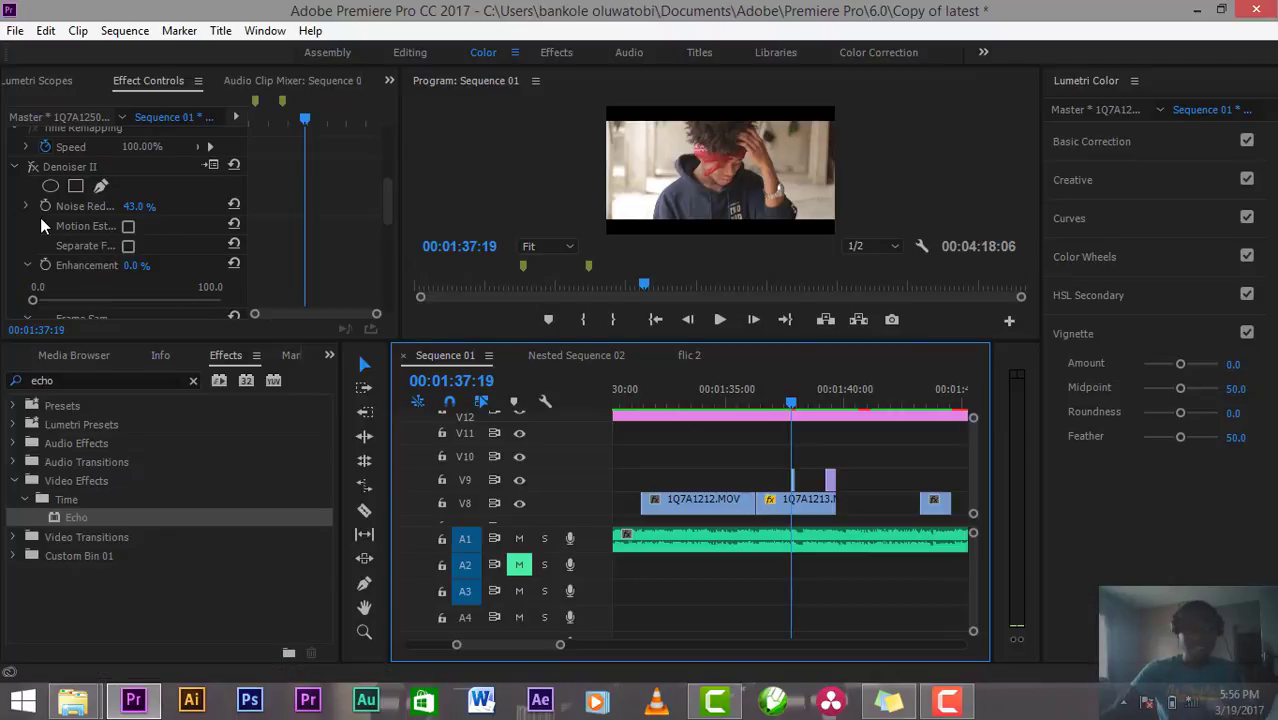
left_click(37, 183)
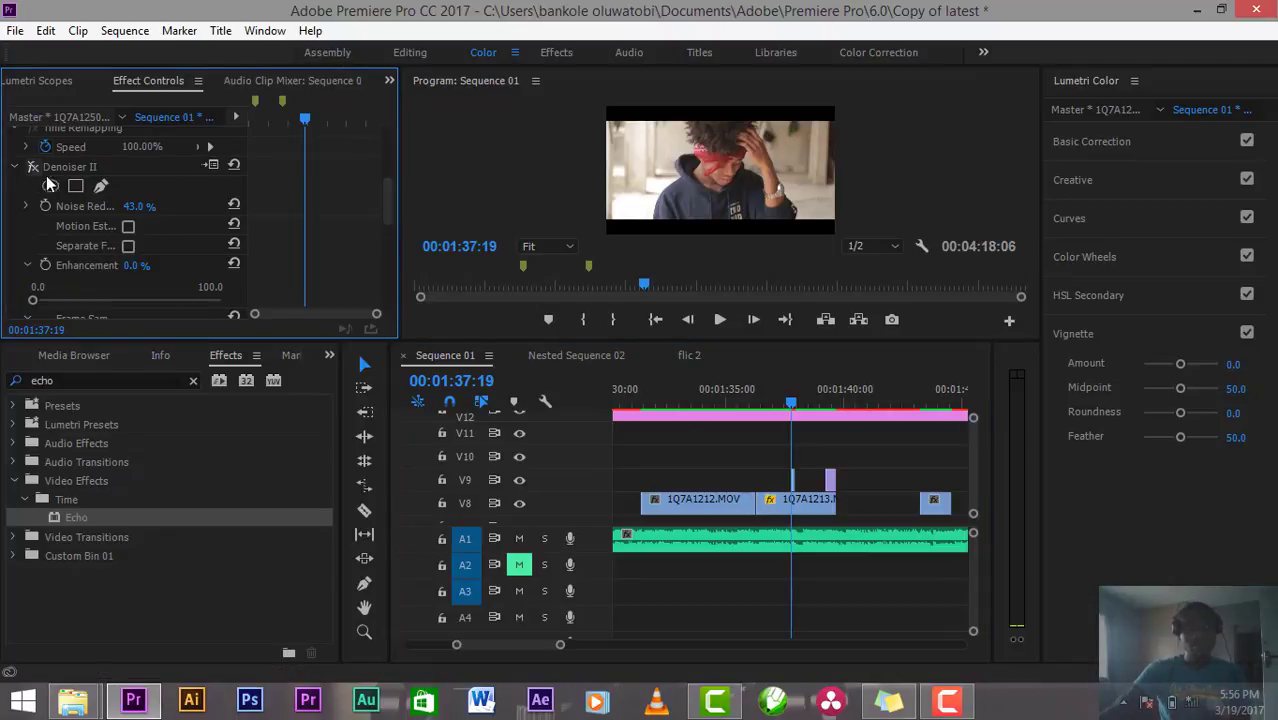
scroll(64, 256, "down", 5)
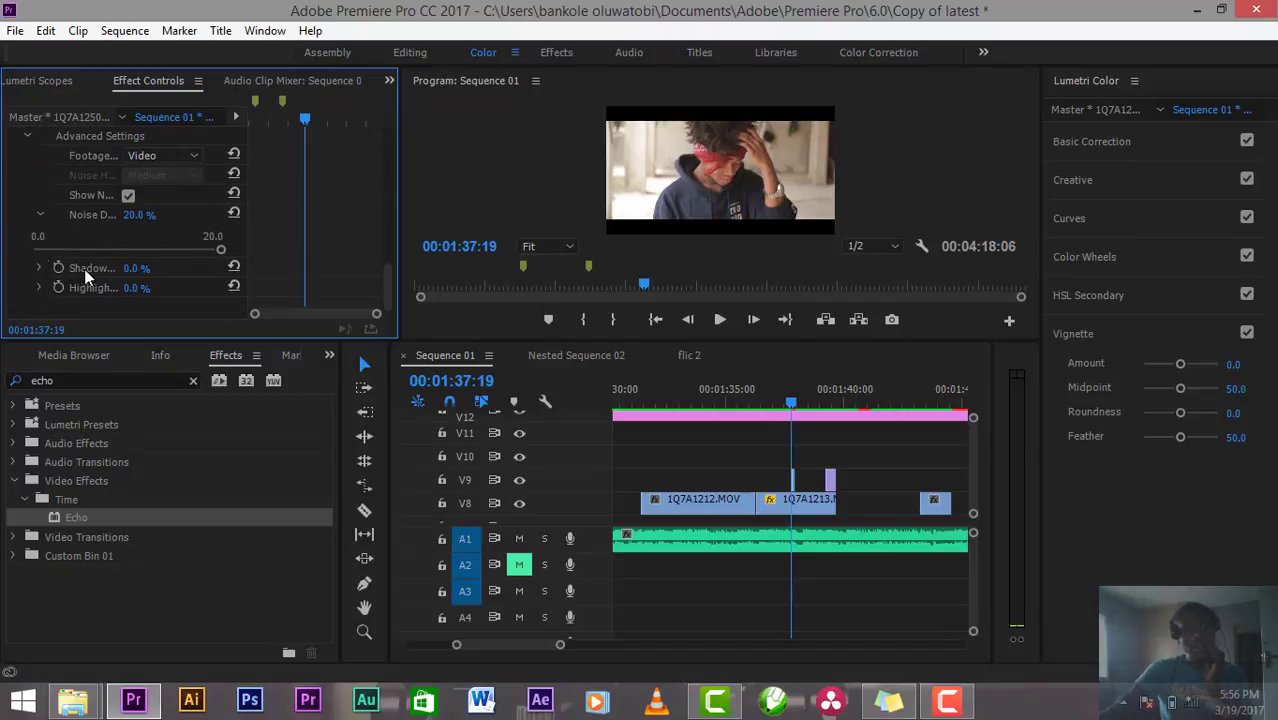
left_click(788, 498)
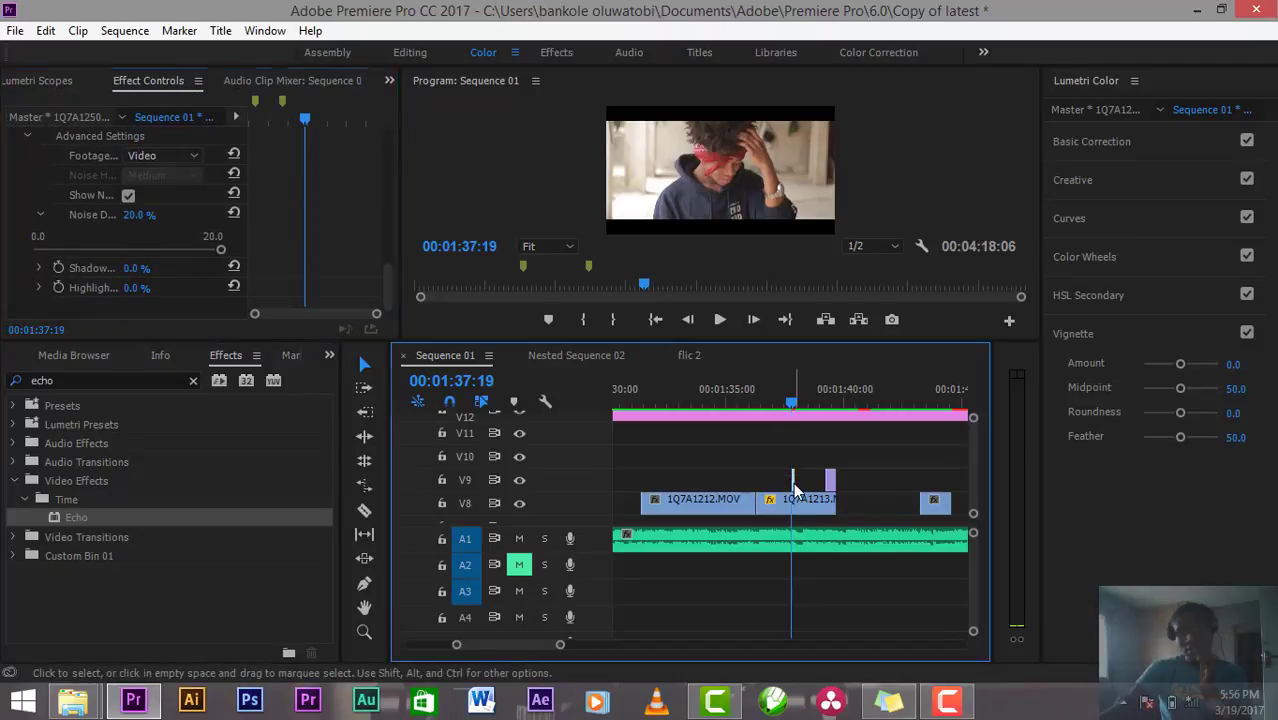
scroll(38, 233, "down", 3)
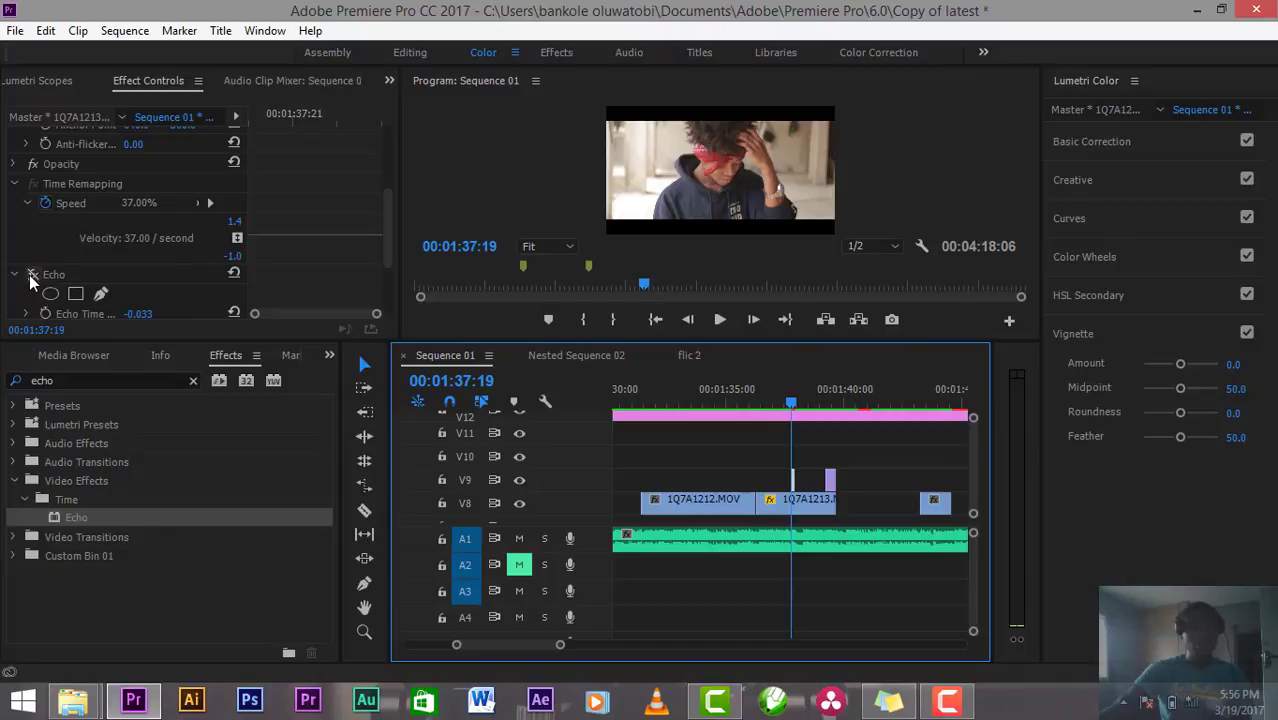
left_click(32, 276)
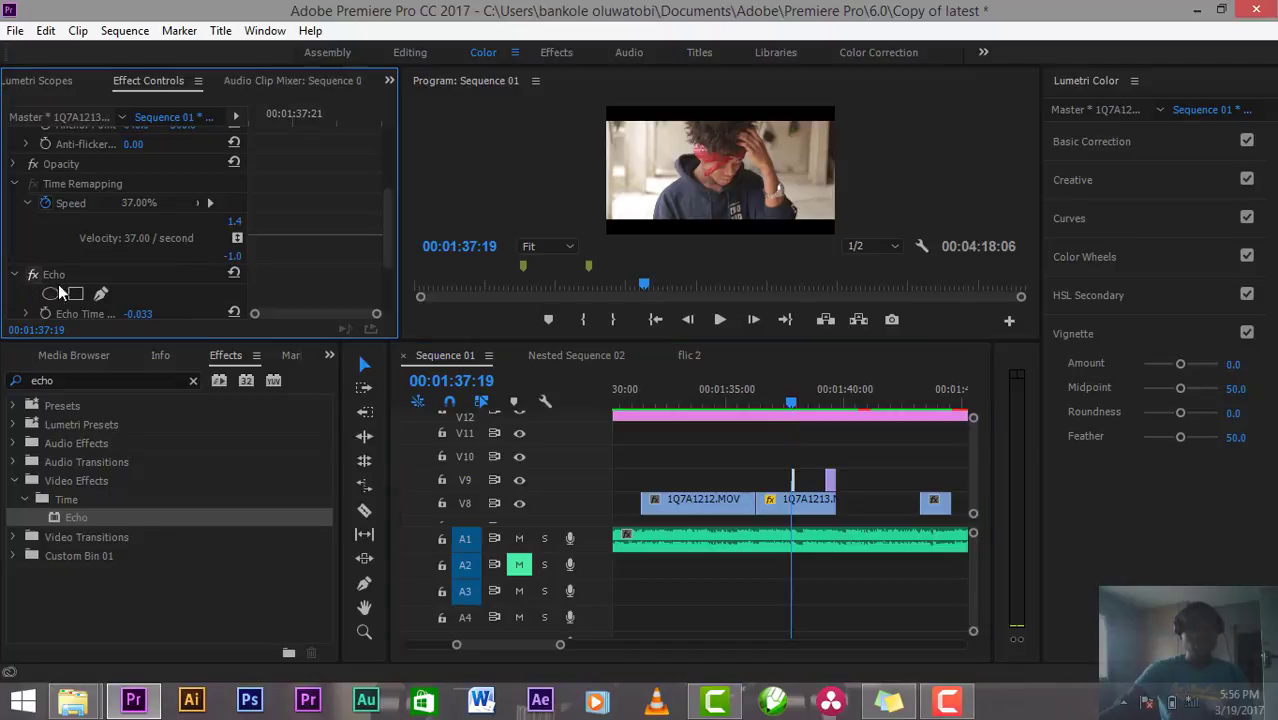
left_click(784, 396)
left_click_drag(789, 396, 801, 426)
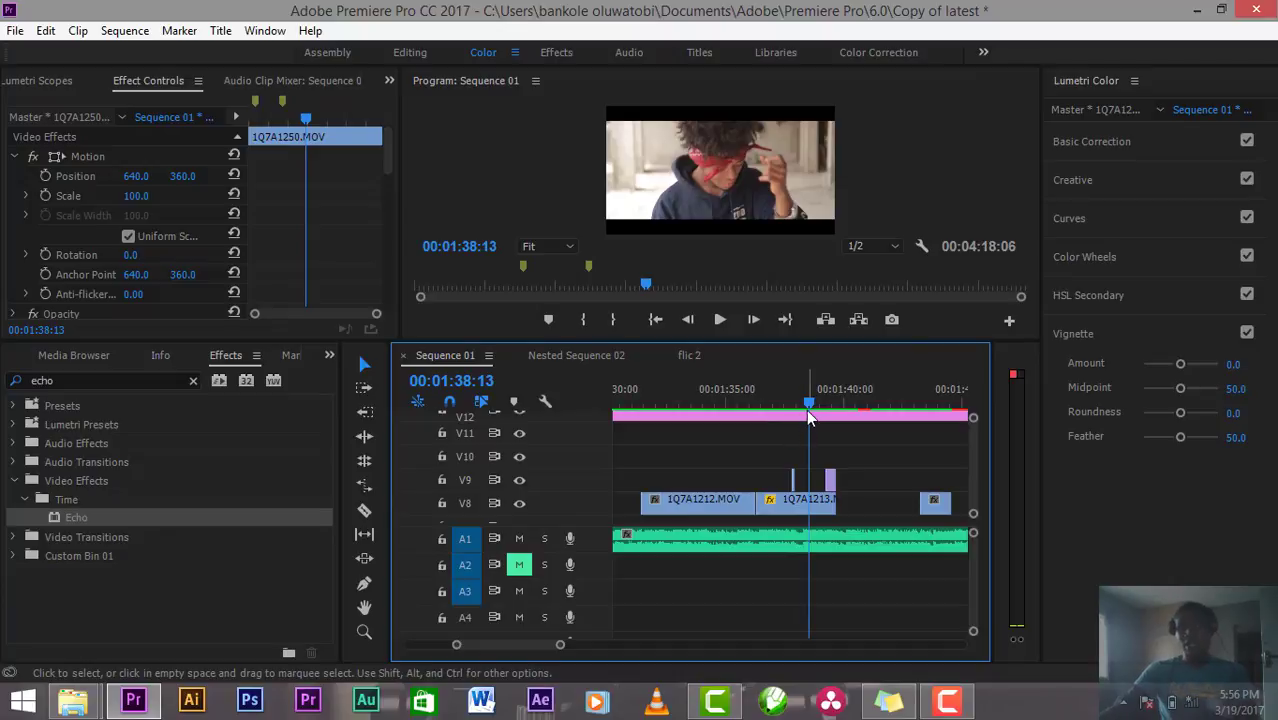
Step: Play through the cut and fine-tune the playhead around 01:39:07
left_click(792, 396)
key("space")
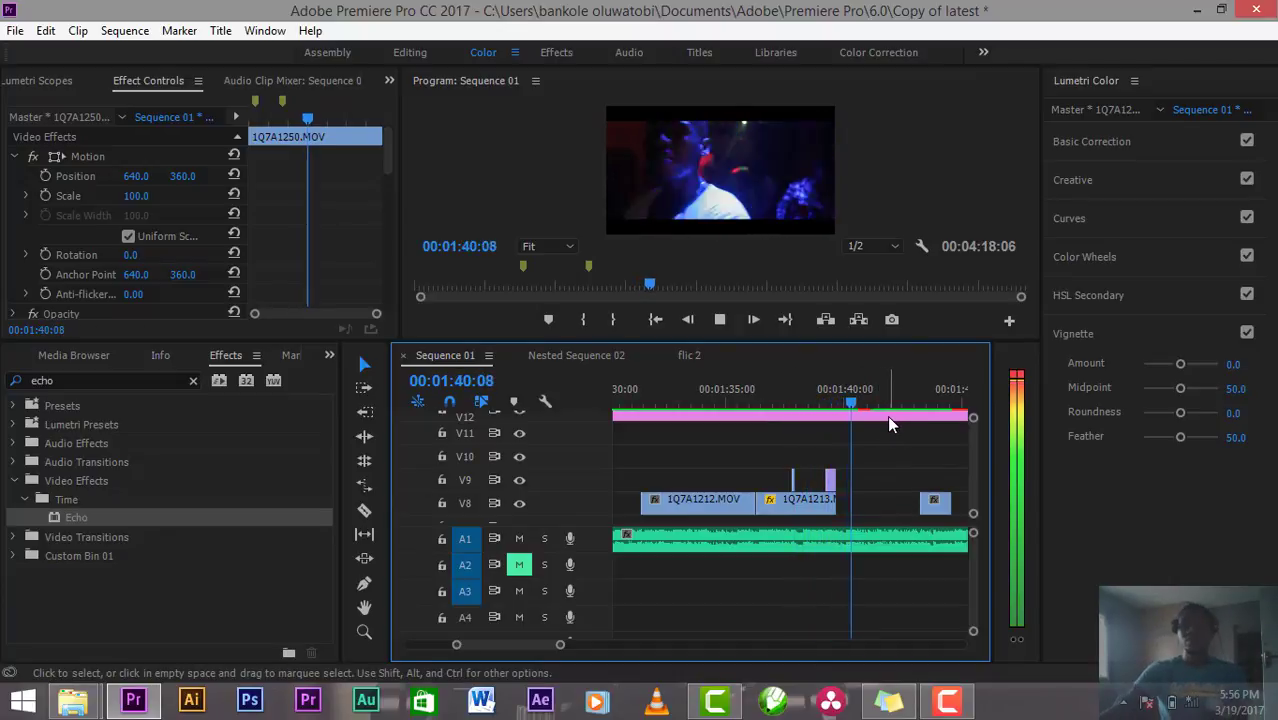
left_click(828, 400)
left_click_drag(828, 397, 815, 389)
key("space")
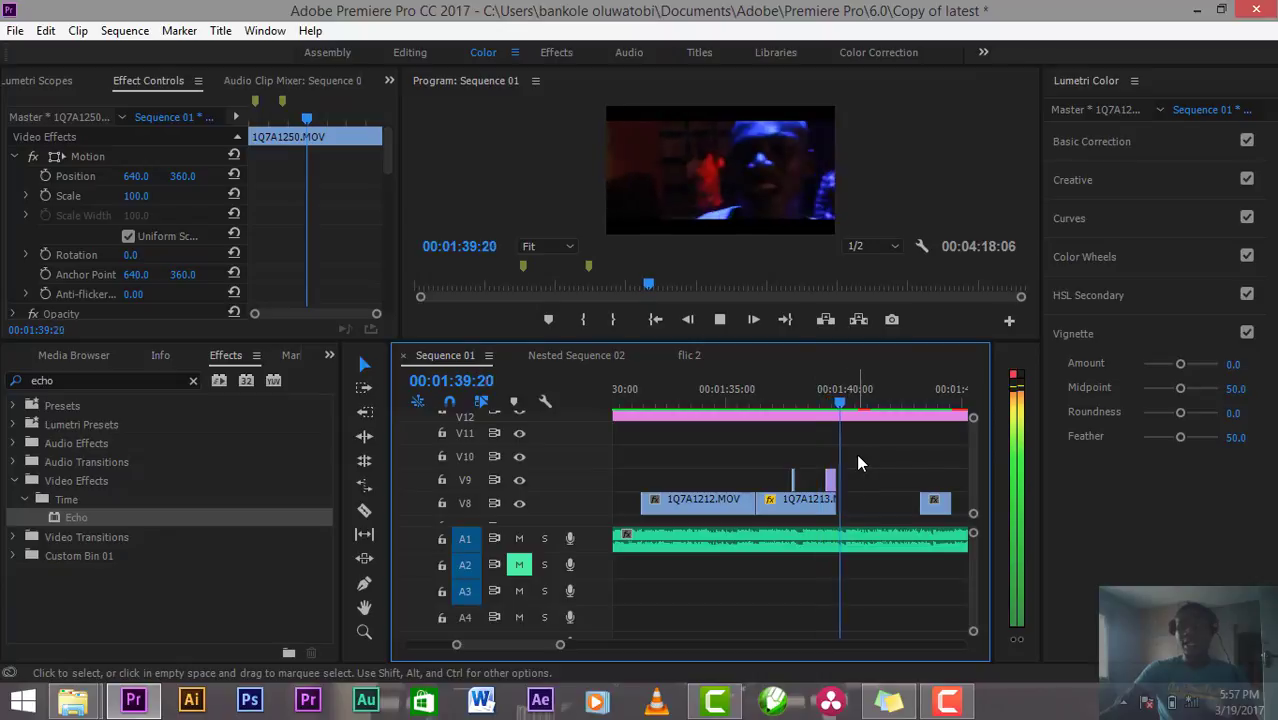
key("space")
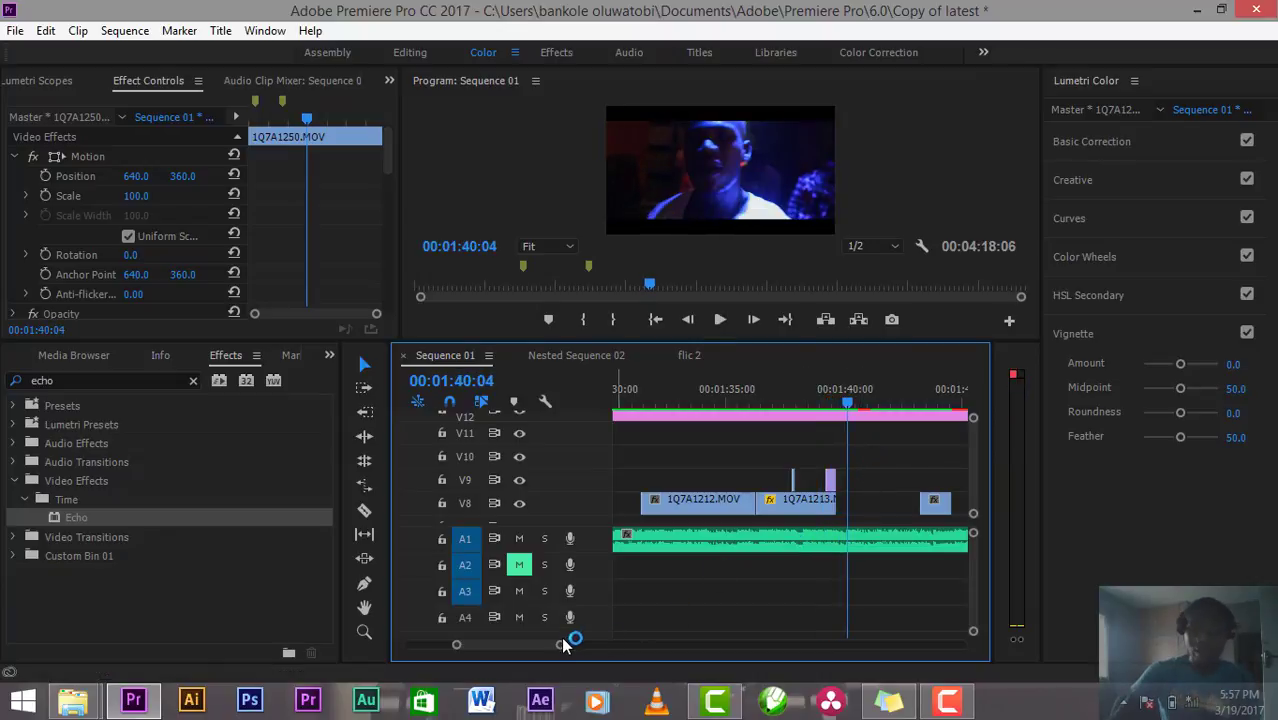
Step: Zoom out, play to 01:41:10, and scroll down to tracks V1–V4
left_click_drag(564, 647, 583, 645)
key("space")
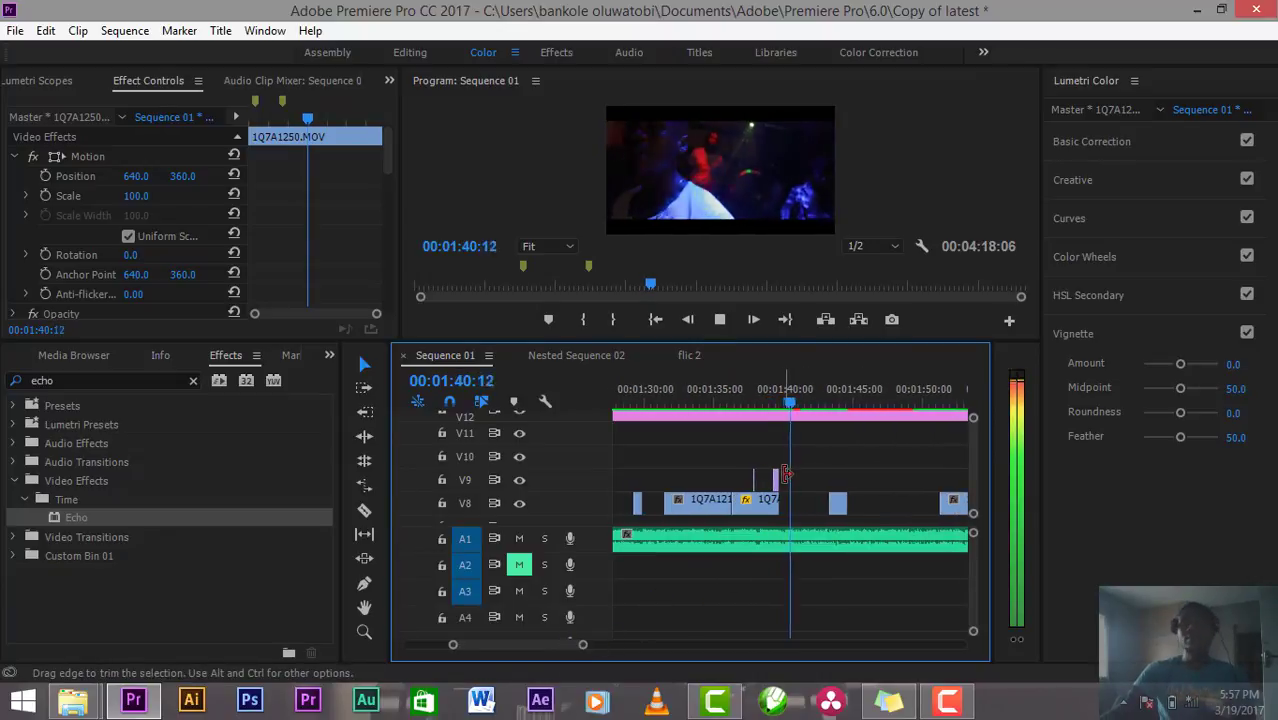
key("space")
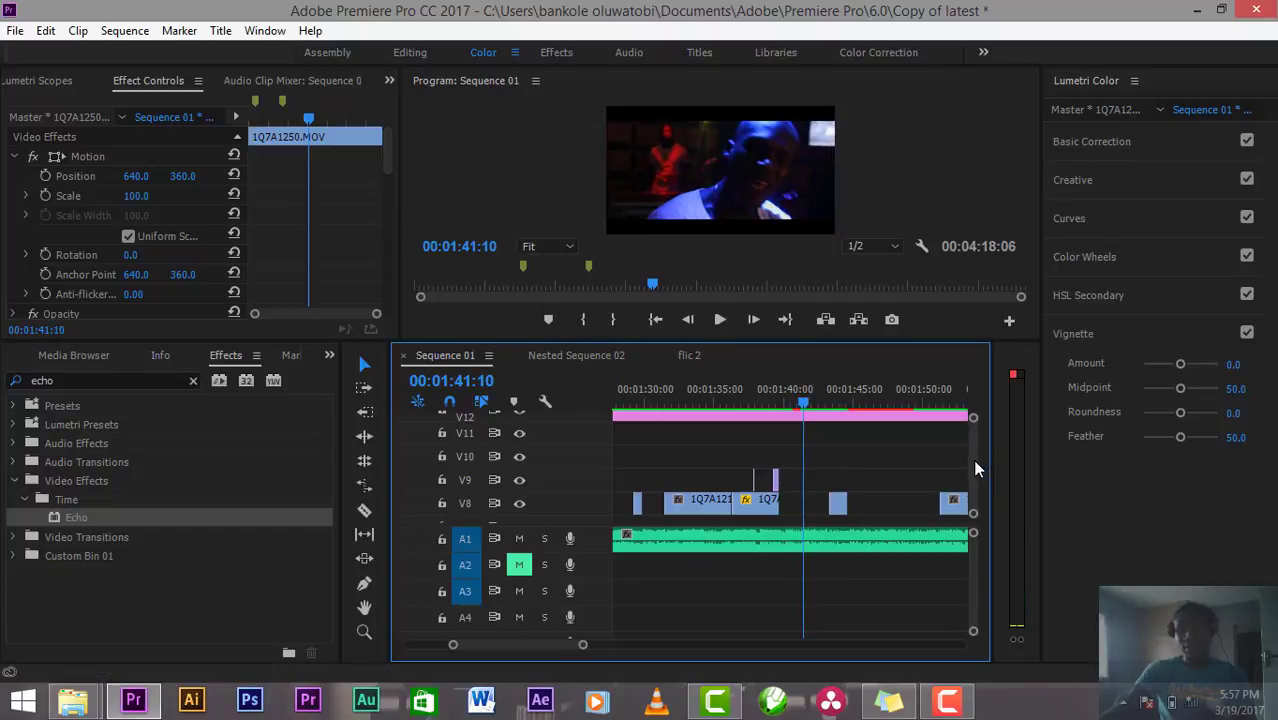
scroll(972, 462, "down", 5)
scroll(975, 470, "down", 1)
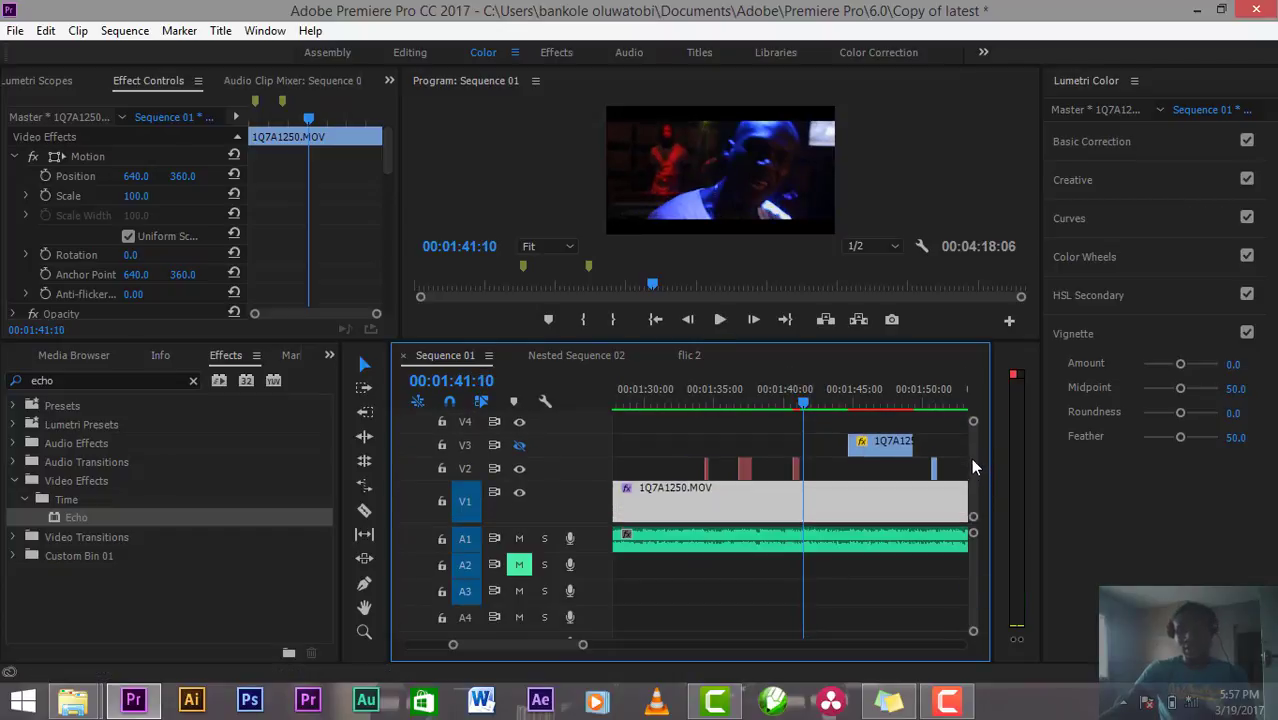
left_click(795, 403)
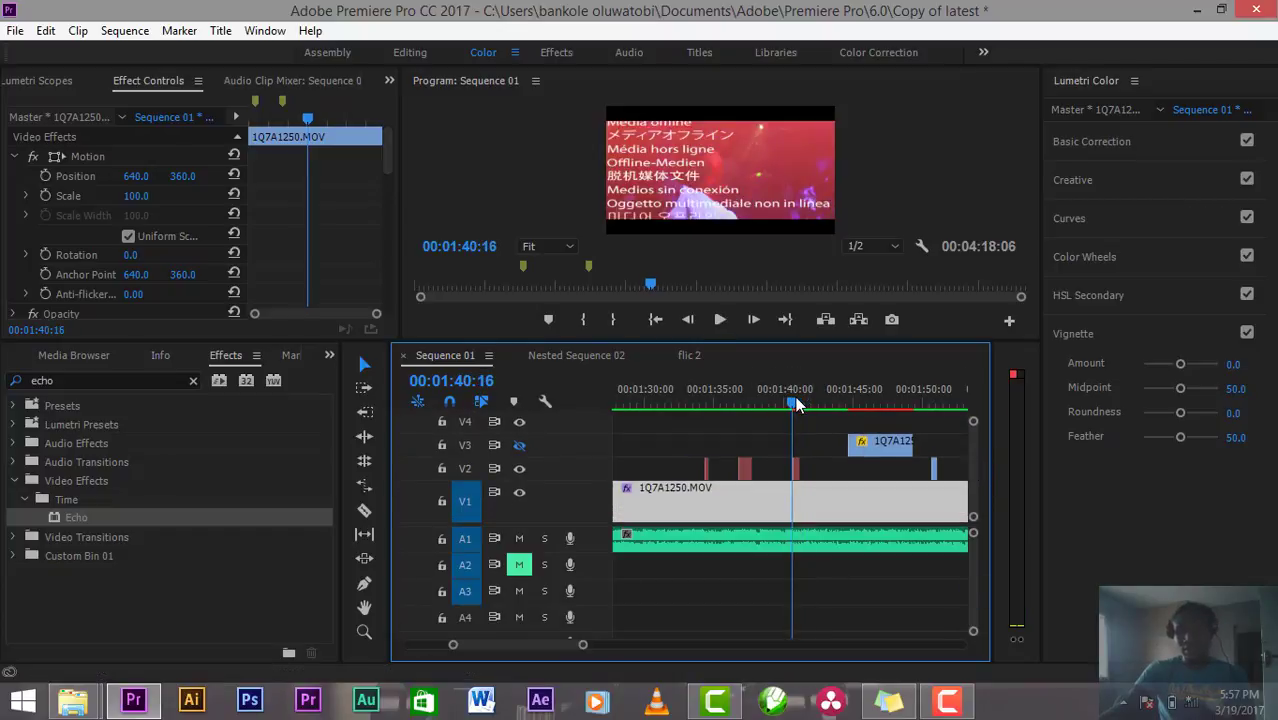
left_click(796, 470)
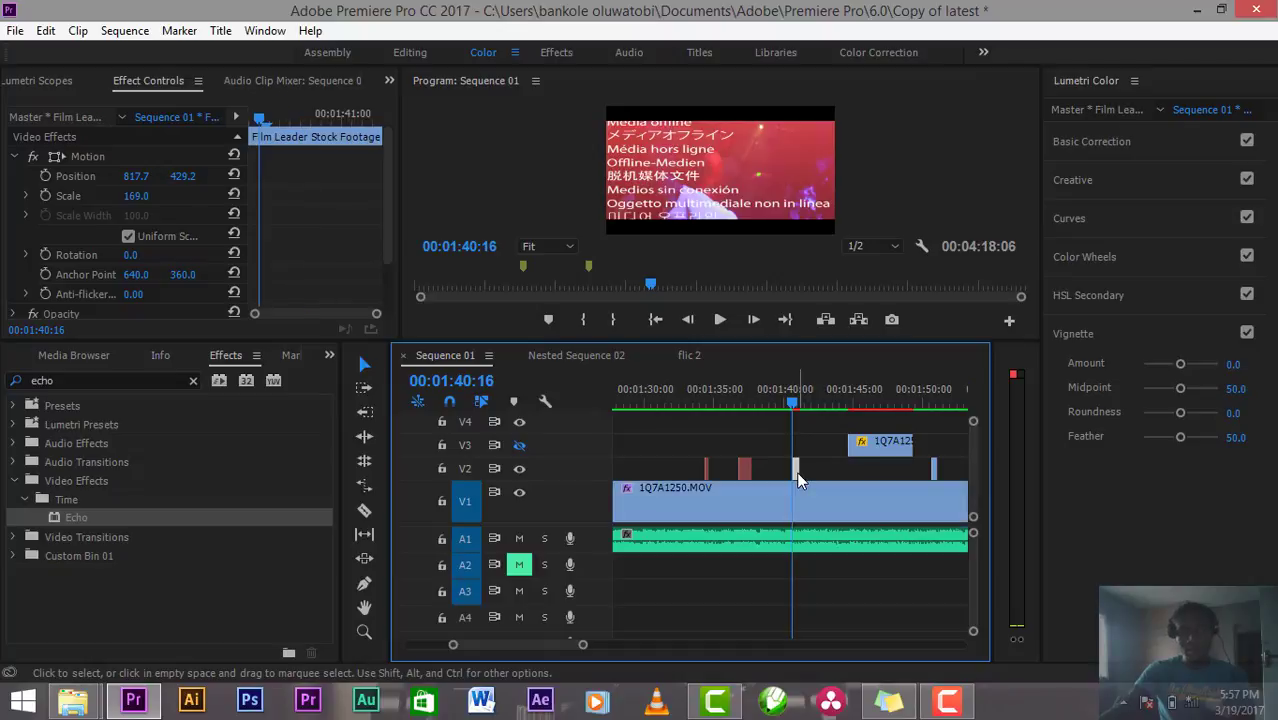
double_click(796, 471)
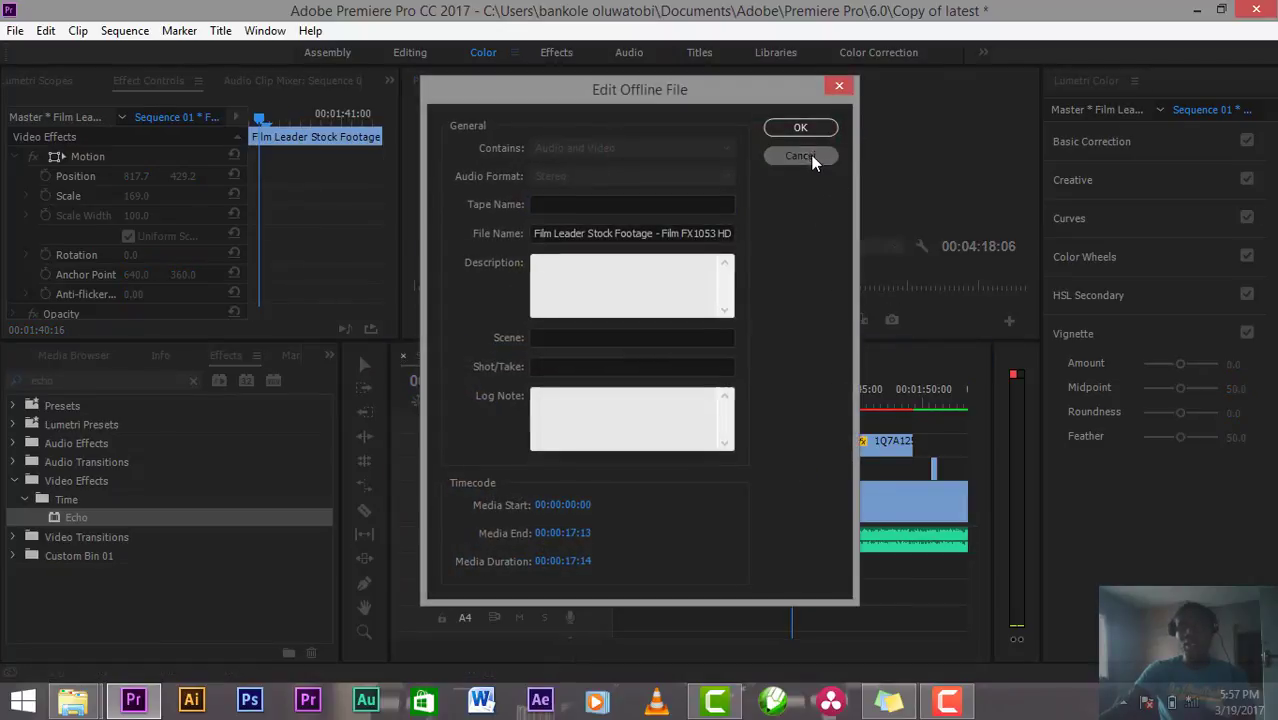
left_click(810, 154)
left_click_drag(795, 412, 808, 403)
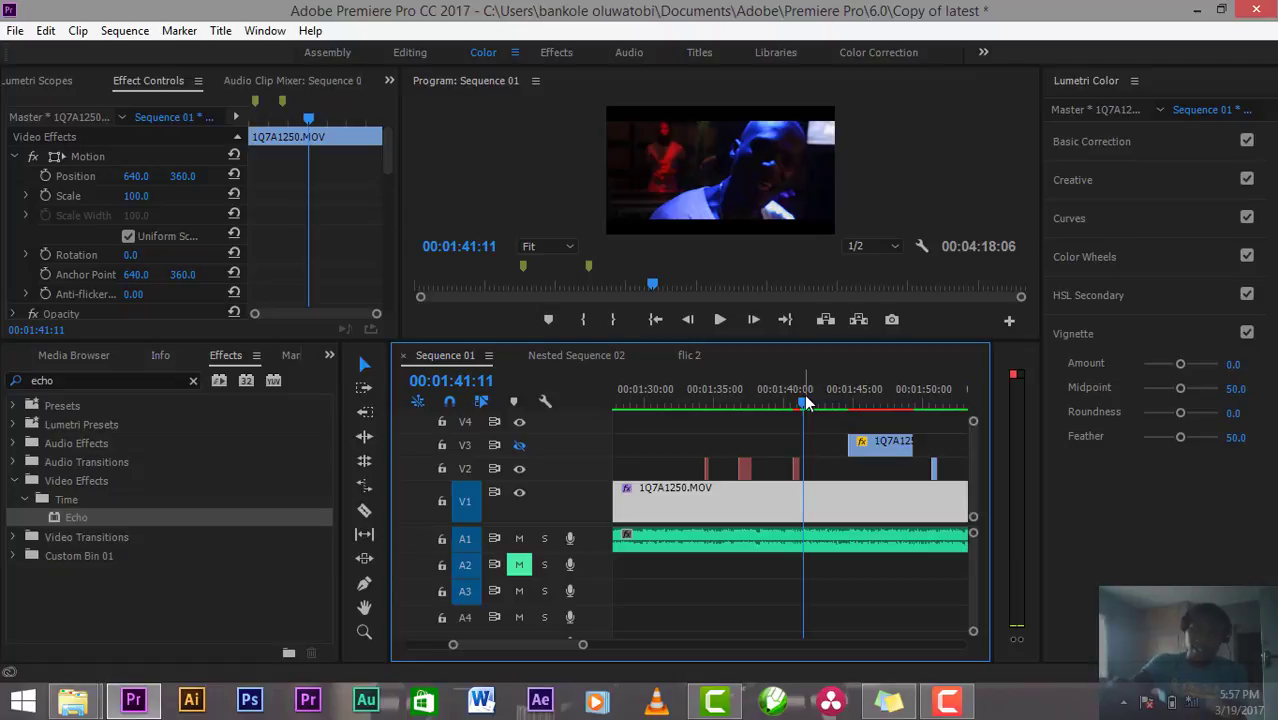
Step: Play from about 1:41 with an enlarged Program monitor, stop at 1:51:13, and return to about 1:50:20
key("space")
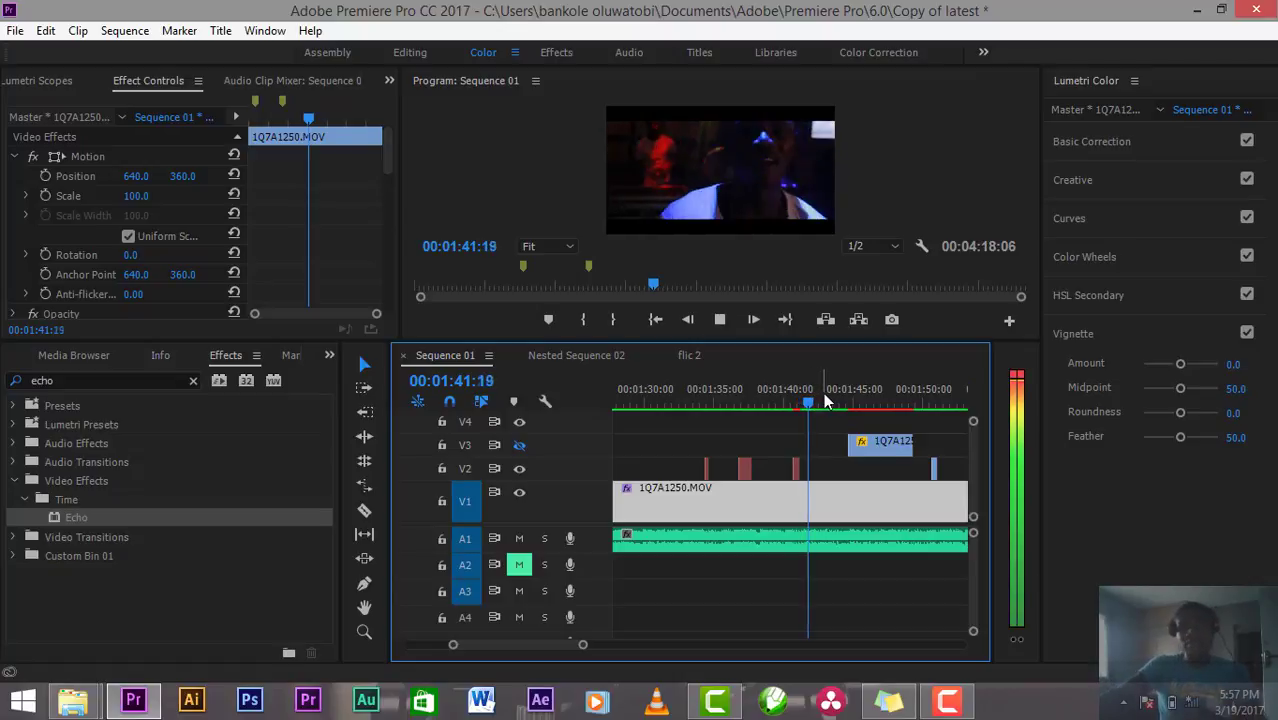
left_click(459, 229)
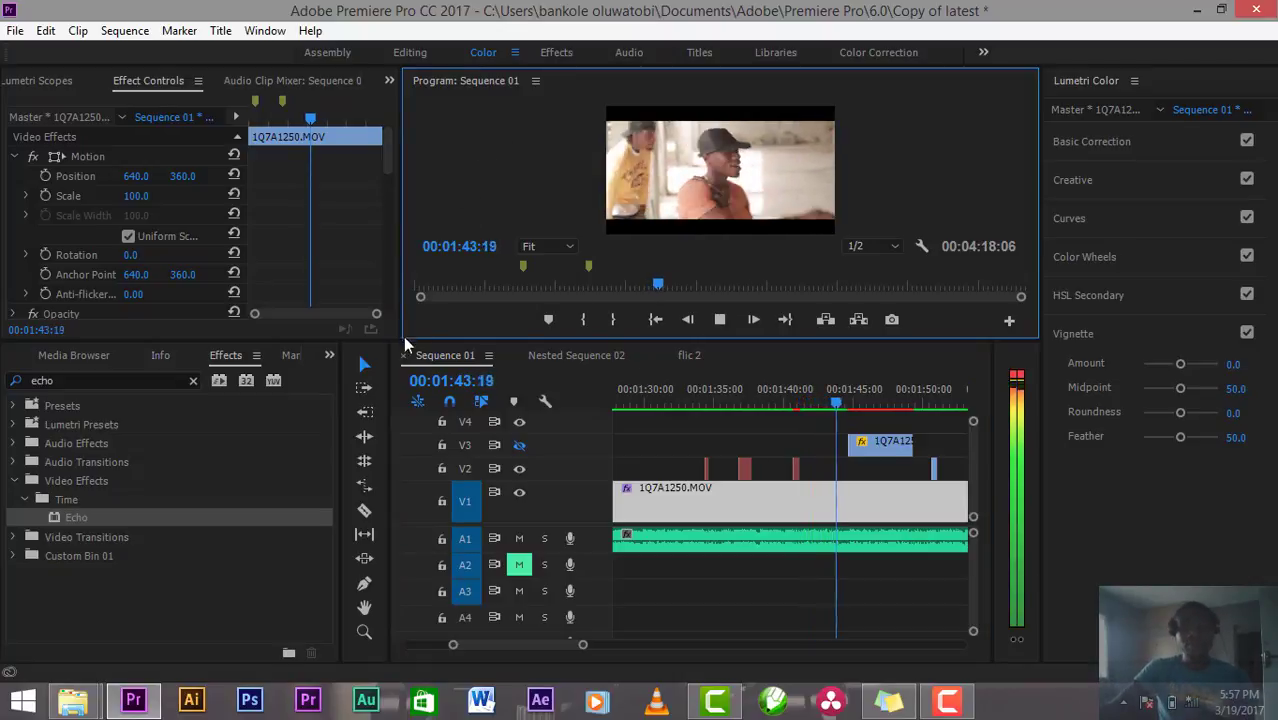
left_click_drag(399, 341, 130, 446)
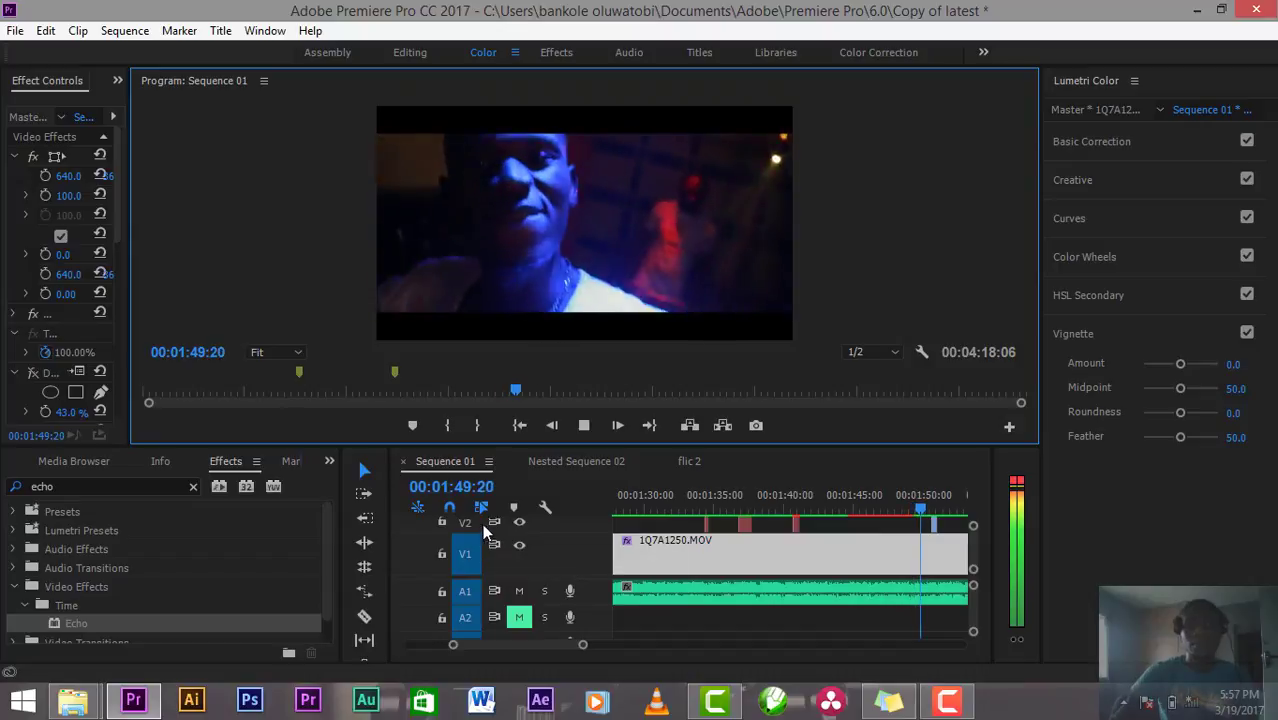
key("space")
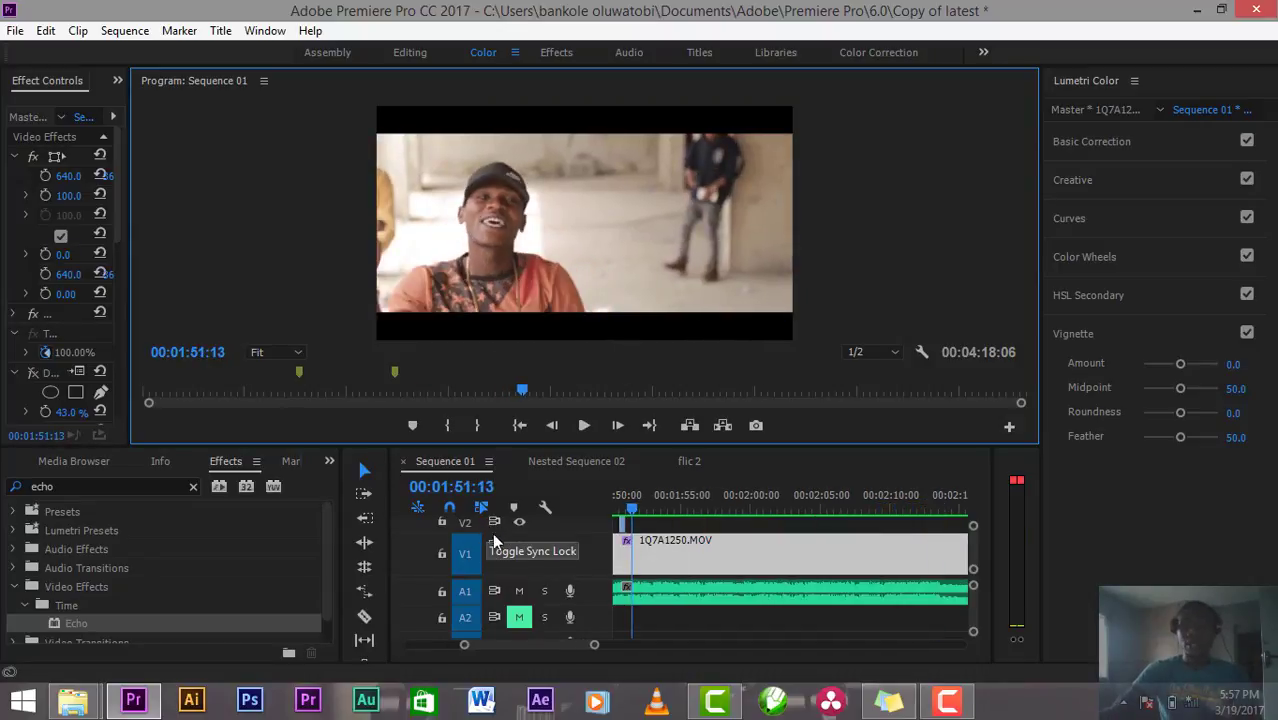
scroll(538, 644, "down", 2)
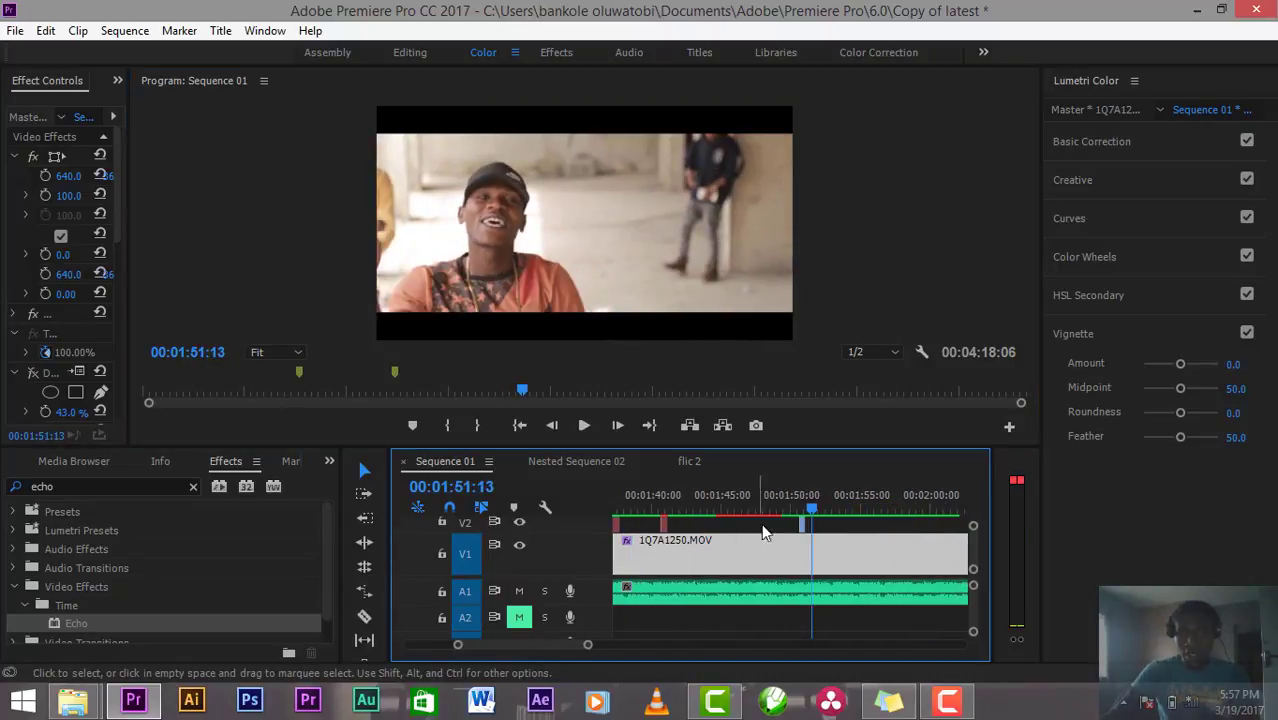
left_click_drag(790, 502, 794, 499)
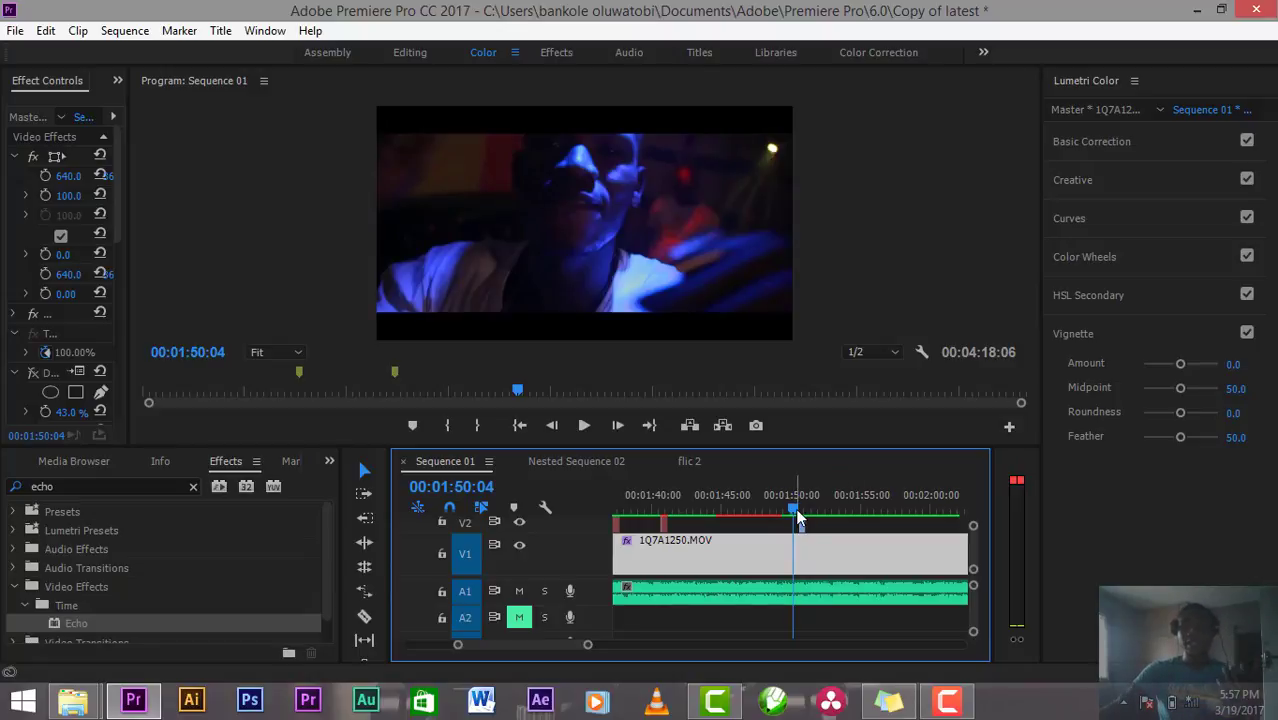
scroll(973, 540, "up", 5)
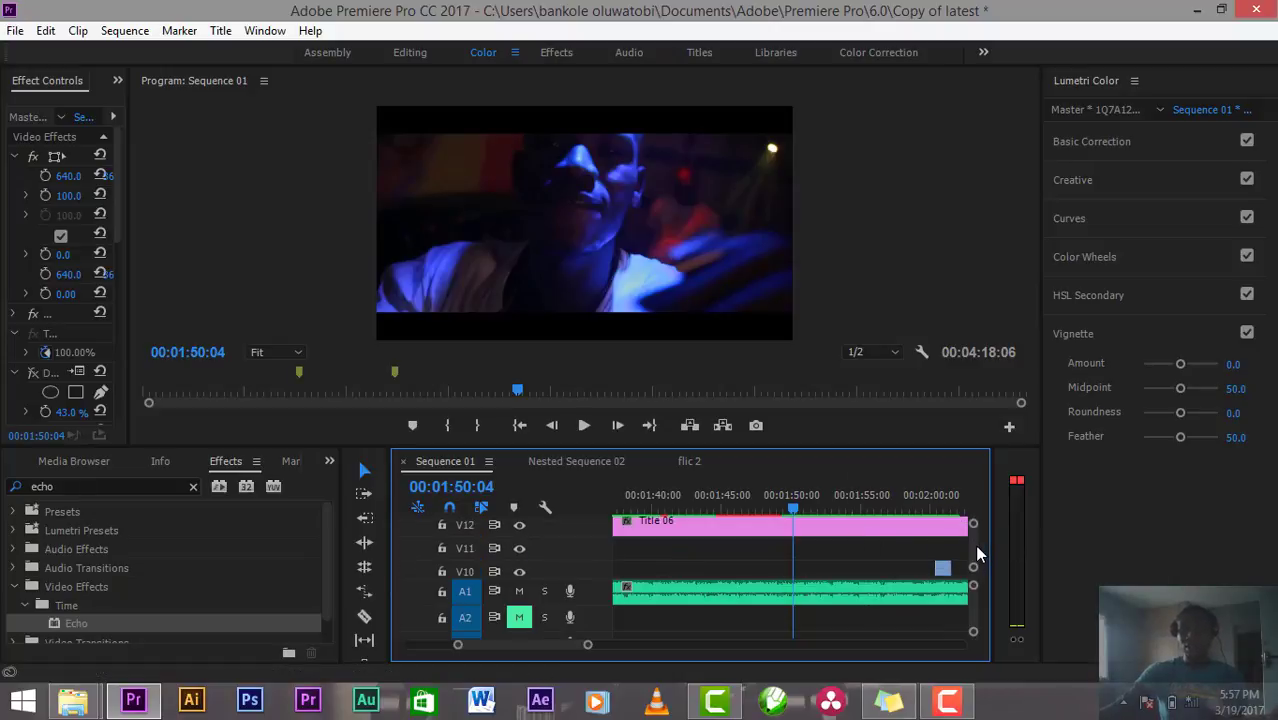
Step: Select the clip at 1:50:21 and widen the Effect Controls panel
scroll(976, 548, "down", 5)
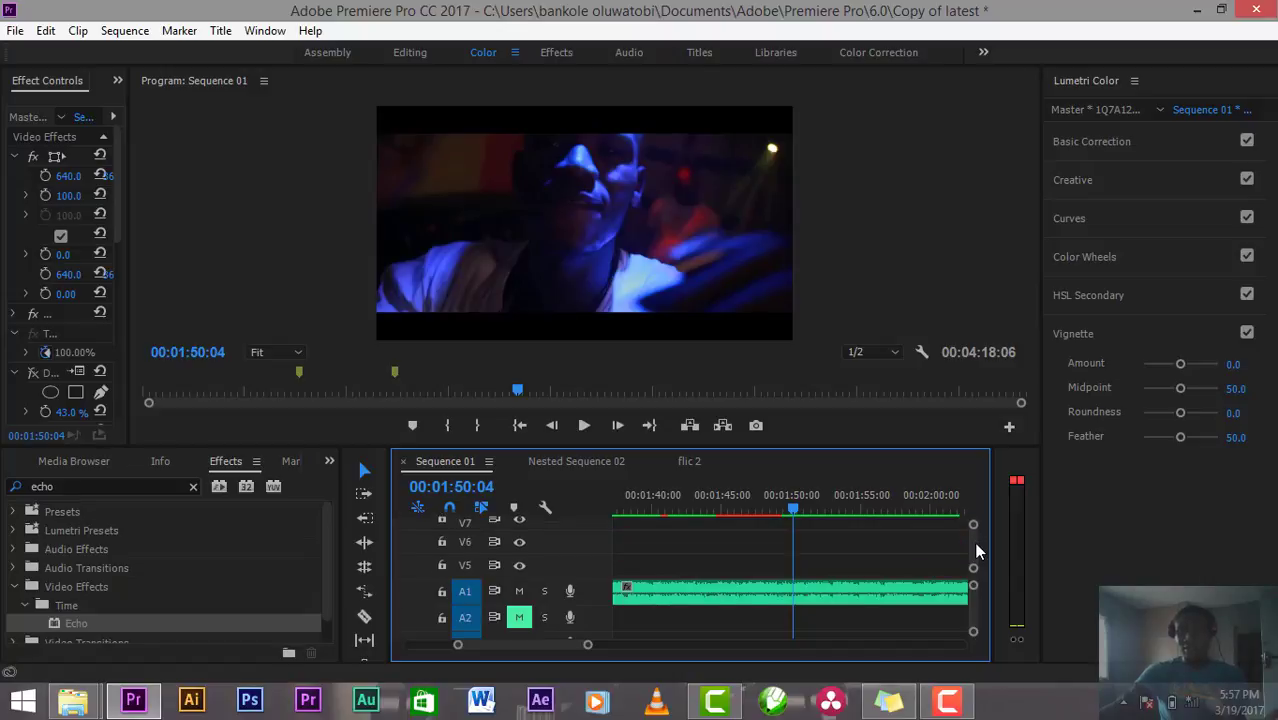
scroll(977, 551, "up", 4)
scroll(977, 551, "down", 6)
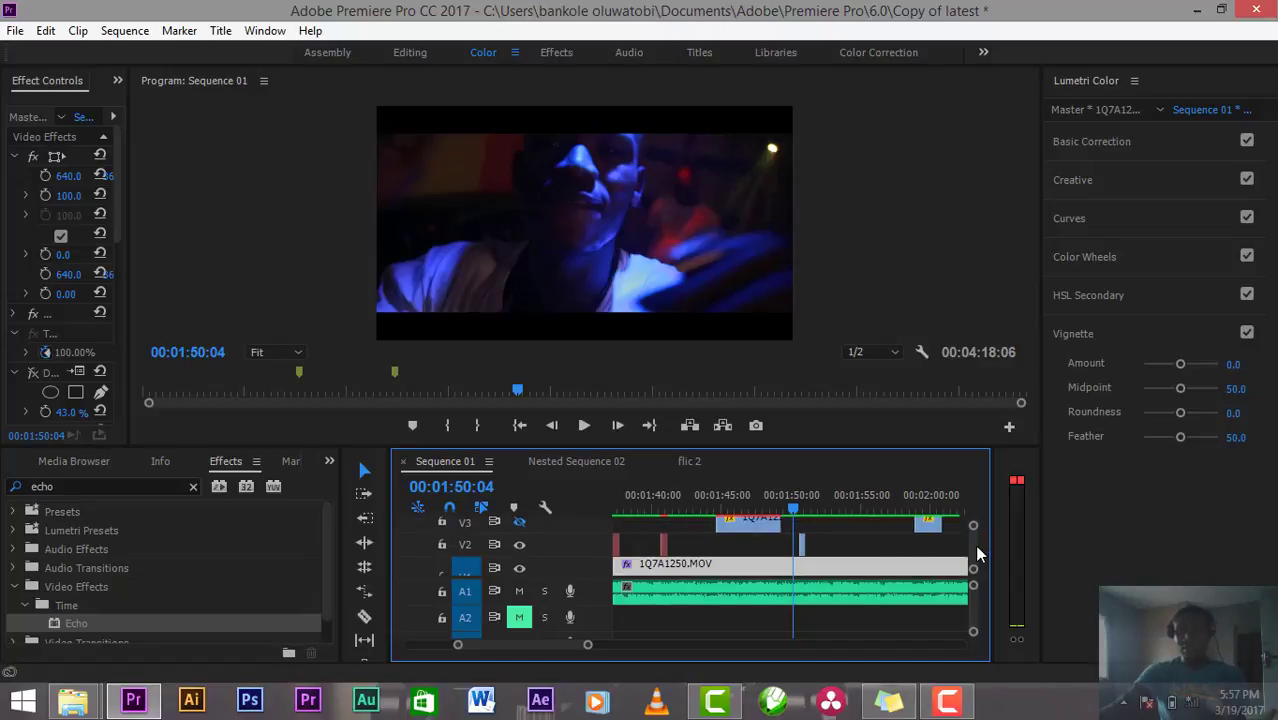
left_click_drag(789, 503, 805, 503)
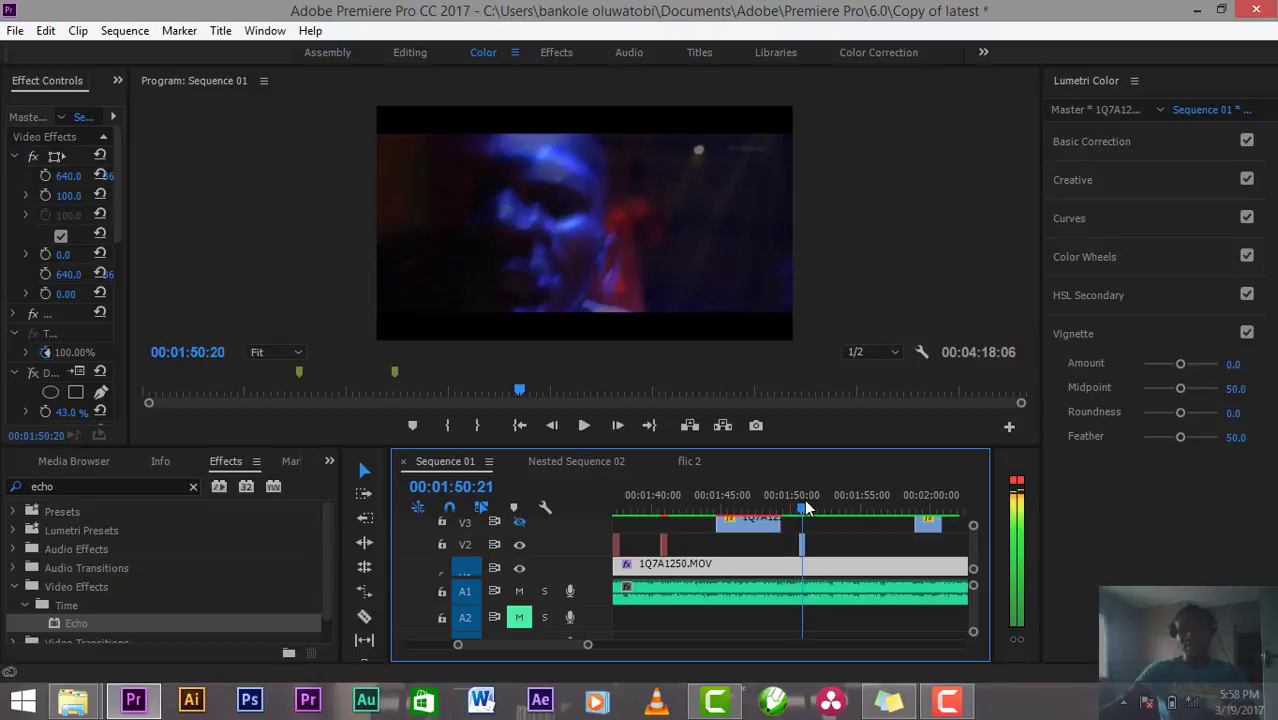
left_click(795, 565)
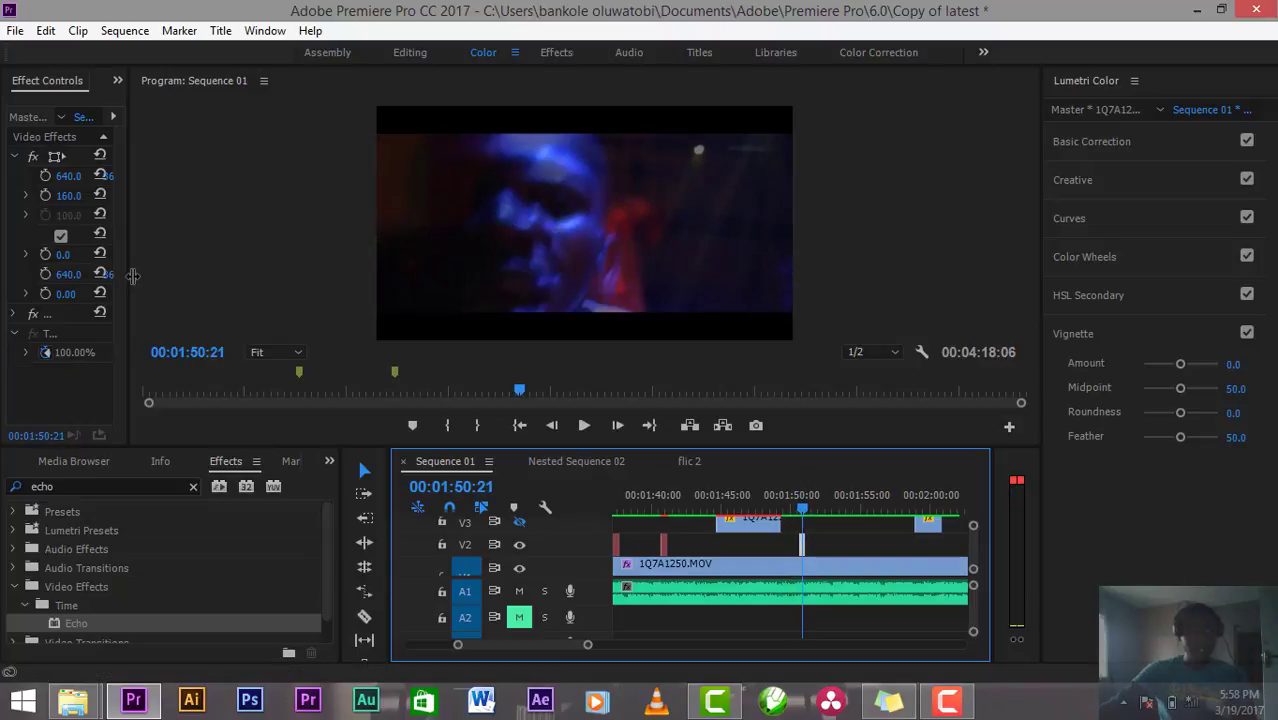
left_click_drag(131, 274, 544, 261)
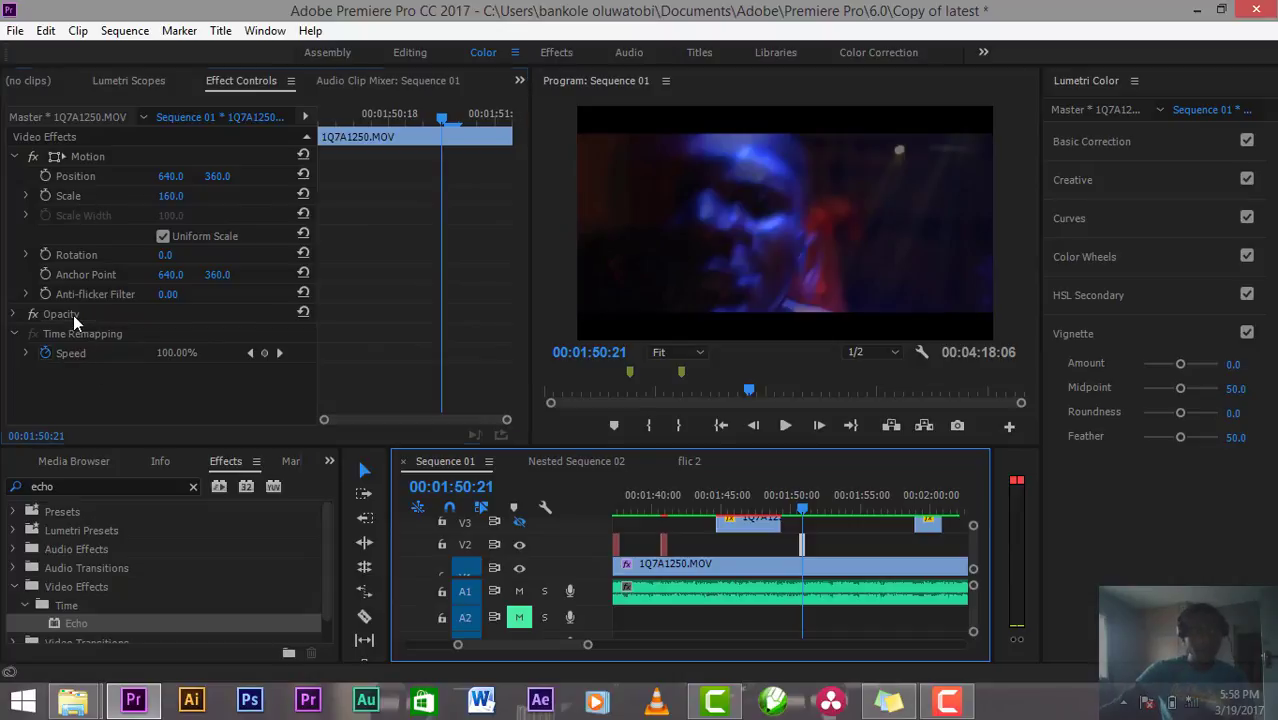
Step: Expand Opacity for 1Q7A1250.MOV and make the V1 track taller
left_click(73, 315)
left_click(14, 313)
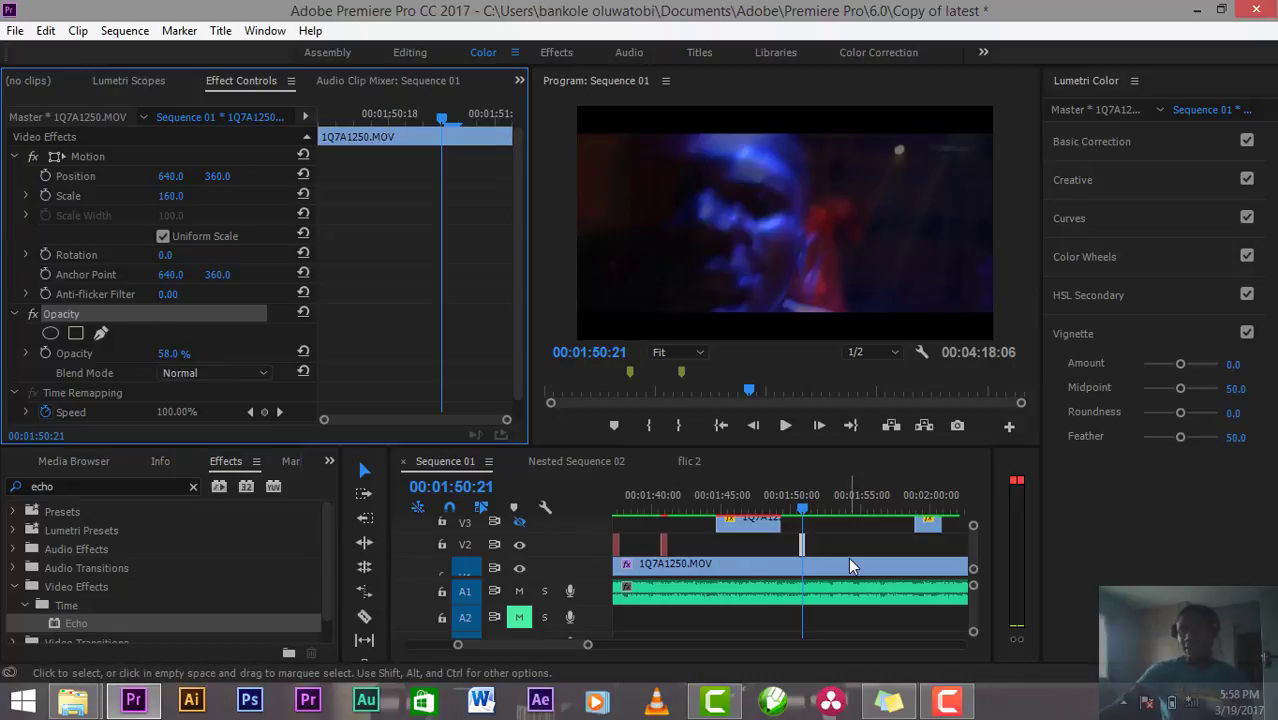
left_click(806, 562)
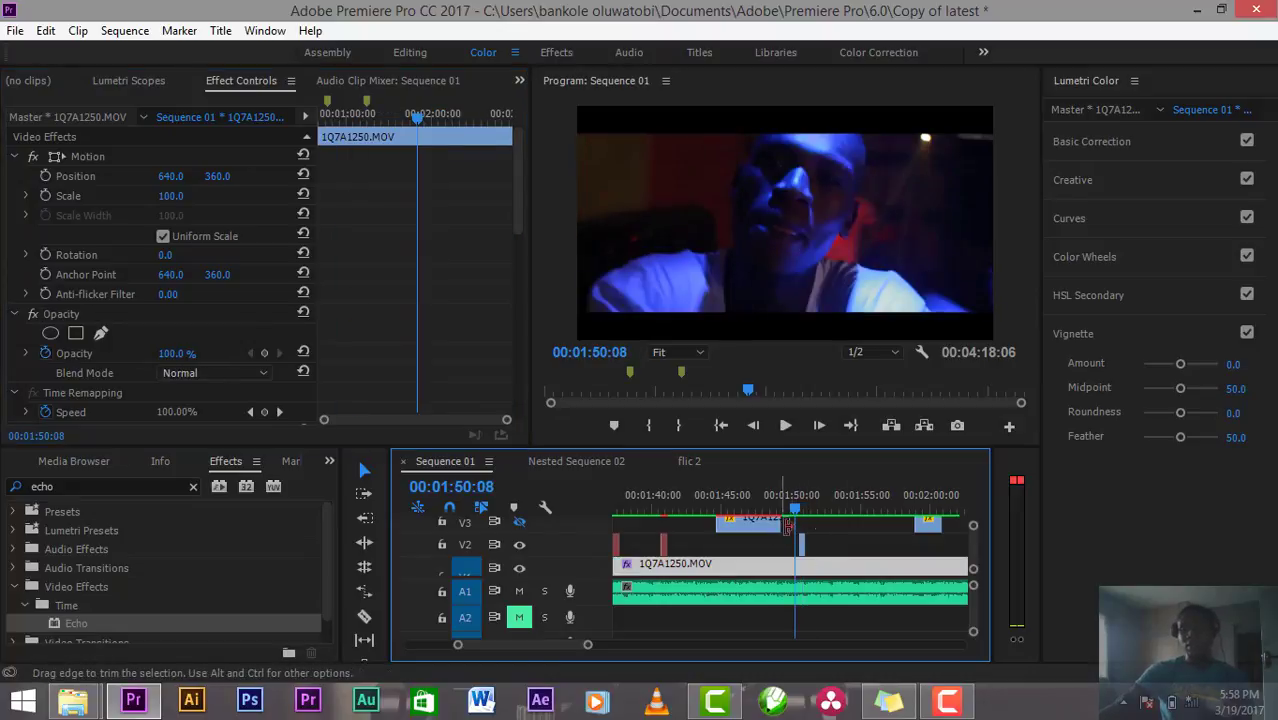
left_click_drag(971, 527, 978, 555)
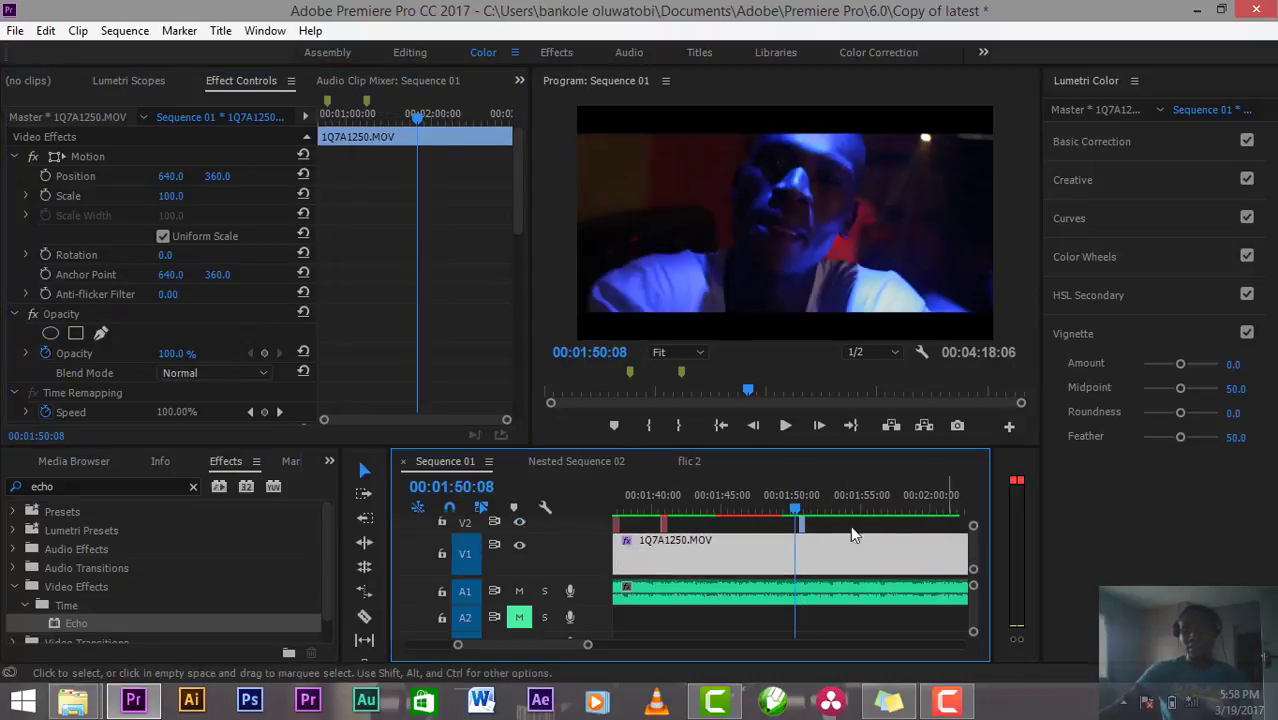
Step: Alt-drag a copy of 1Q7A1212 from V8 onto V9, park at 1:53:11, and scale the copy to 143
scroll(976, 557, "up", 5)
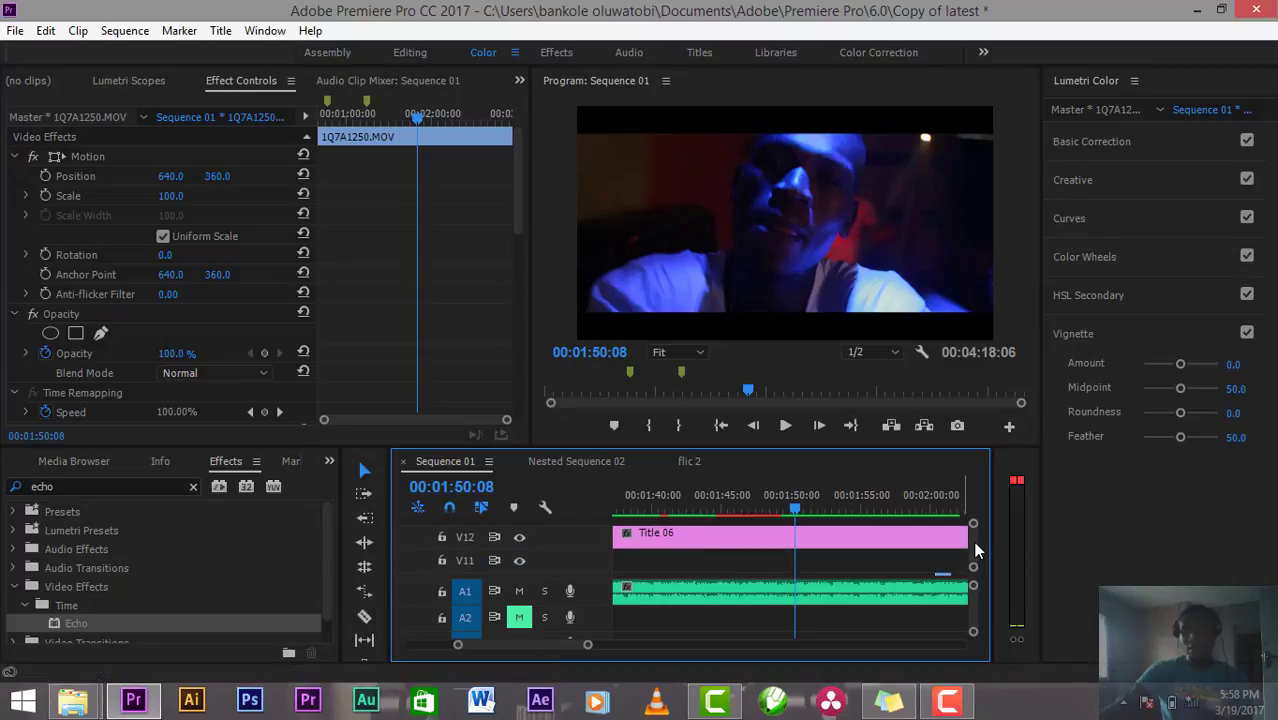
scroll(972, 544, "down", 3)
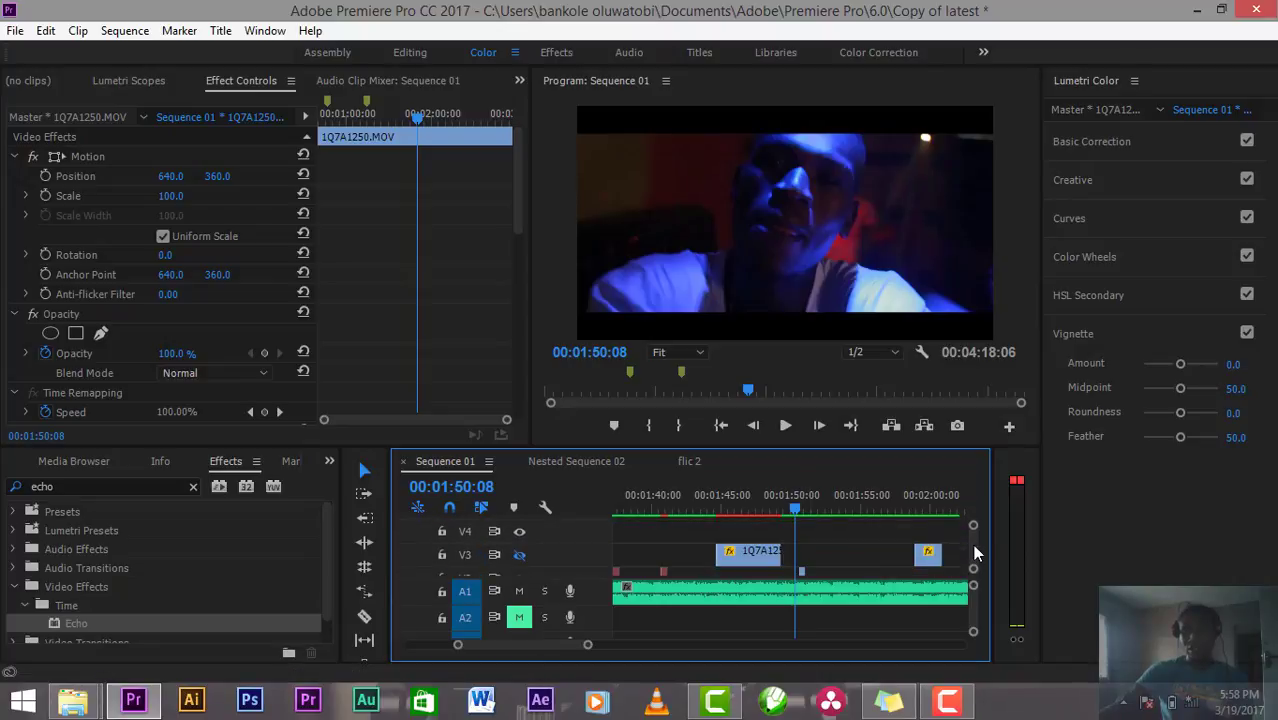
left_click(848, 559)
left_click_drag(826, 512, 832, 501)
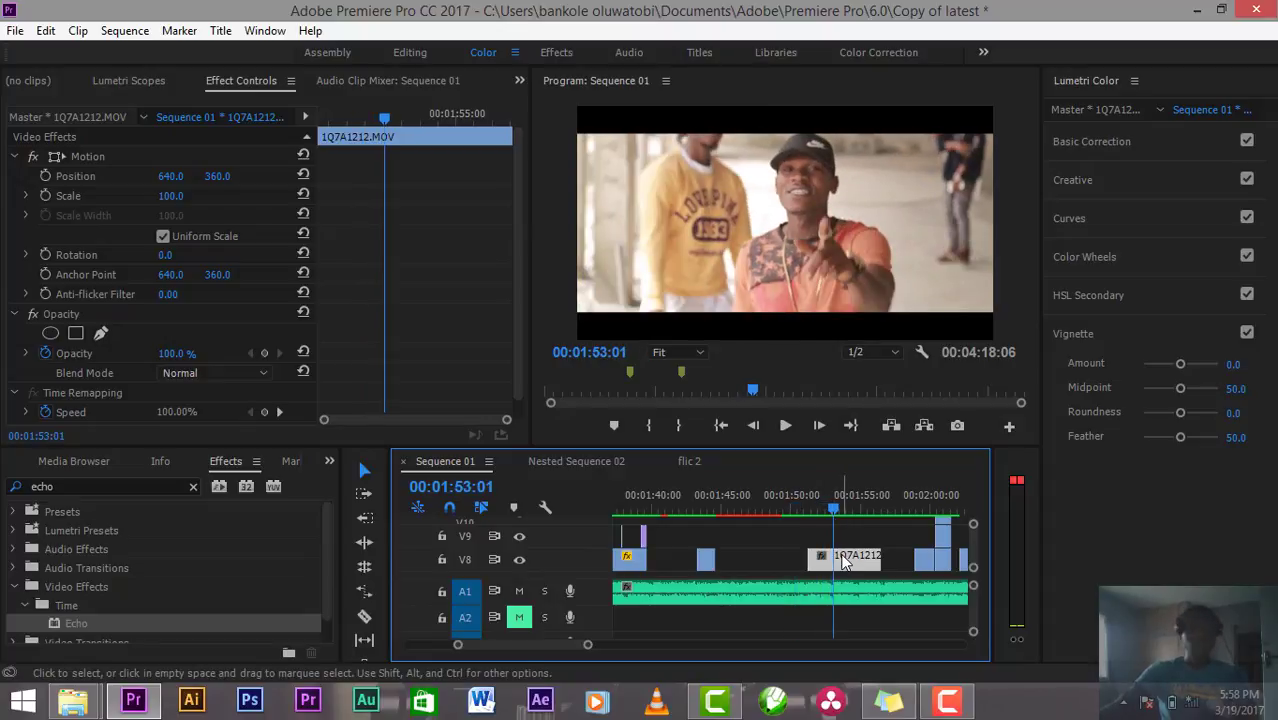
left_click_drag(845, 565, 838, 533)
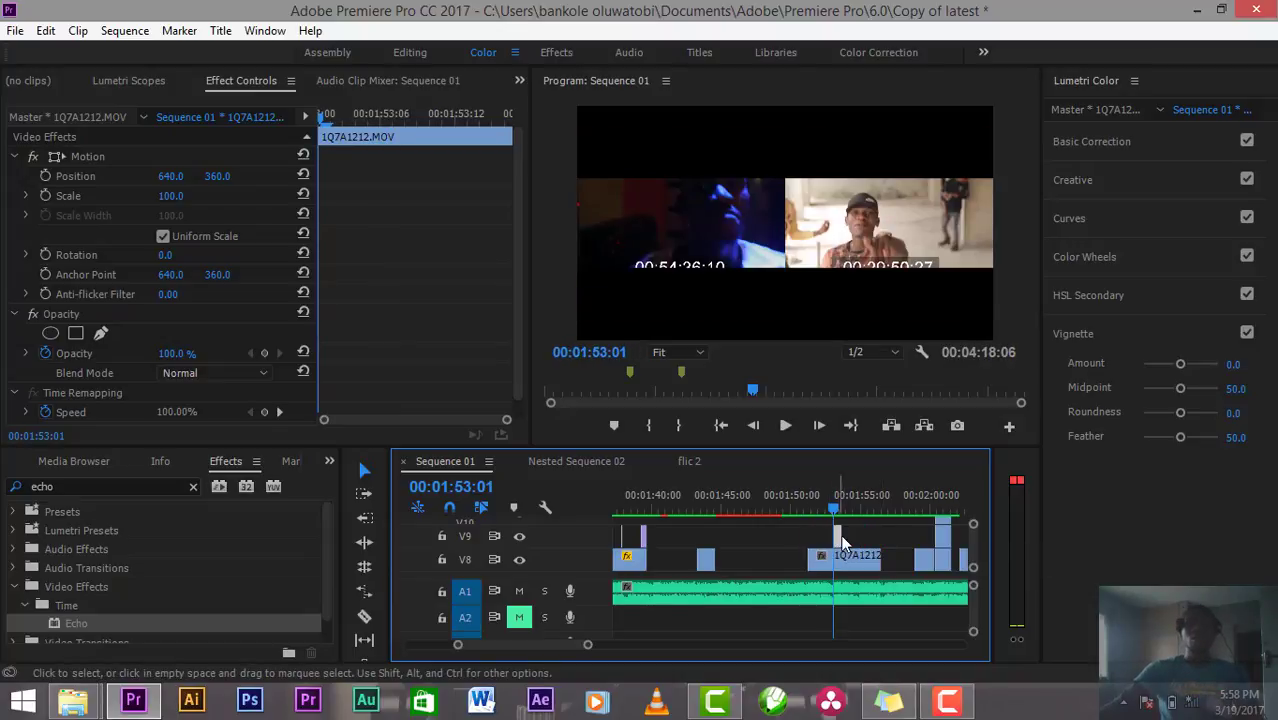
left_click(838, 511)
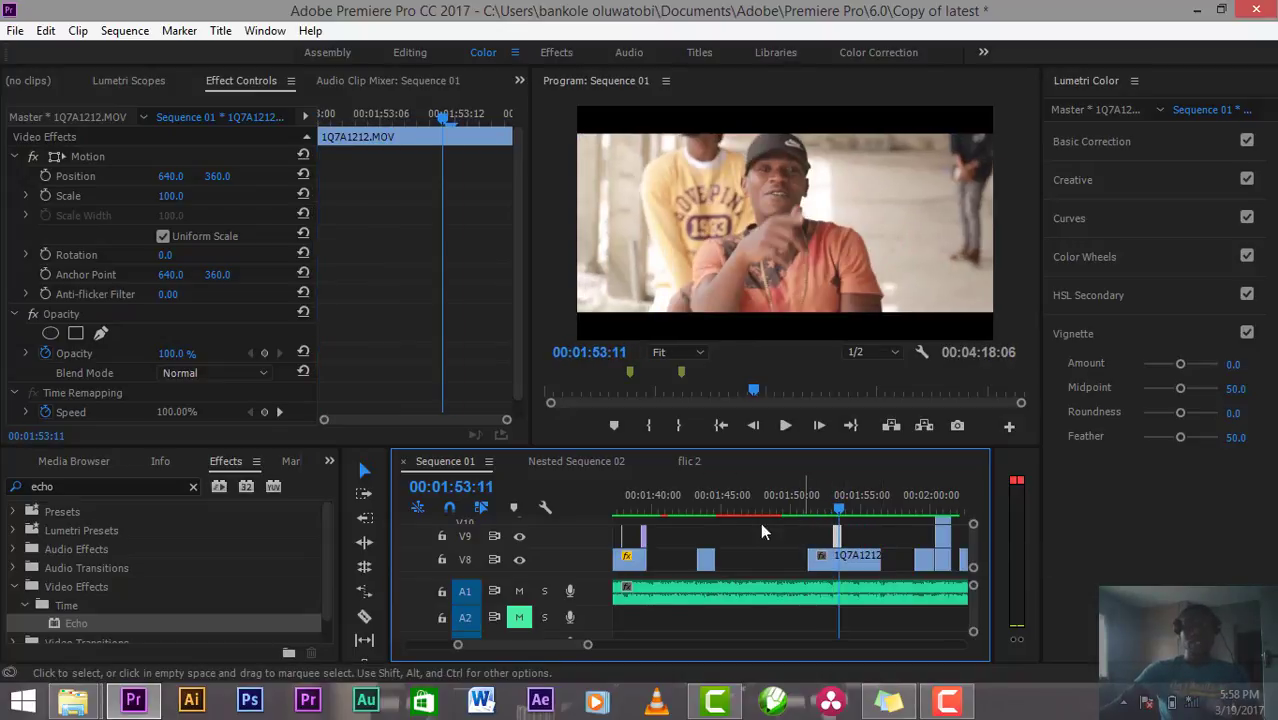
scroll(58, 320, "down", 1)
left_click_drag(170, 176, 213, 176)
Step: Set the V9 copy to 50% opacity with keyframes removed, then play from 1:52:02
right_click(840, 540)
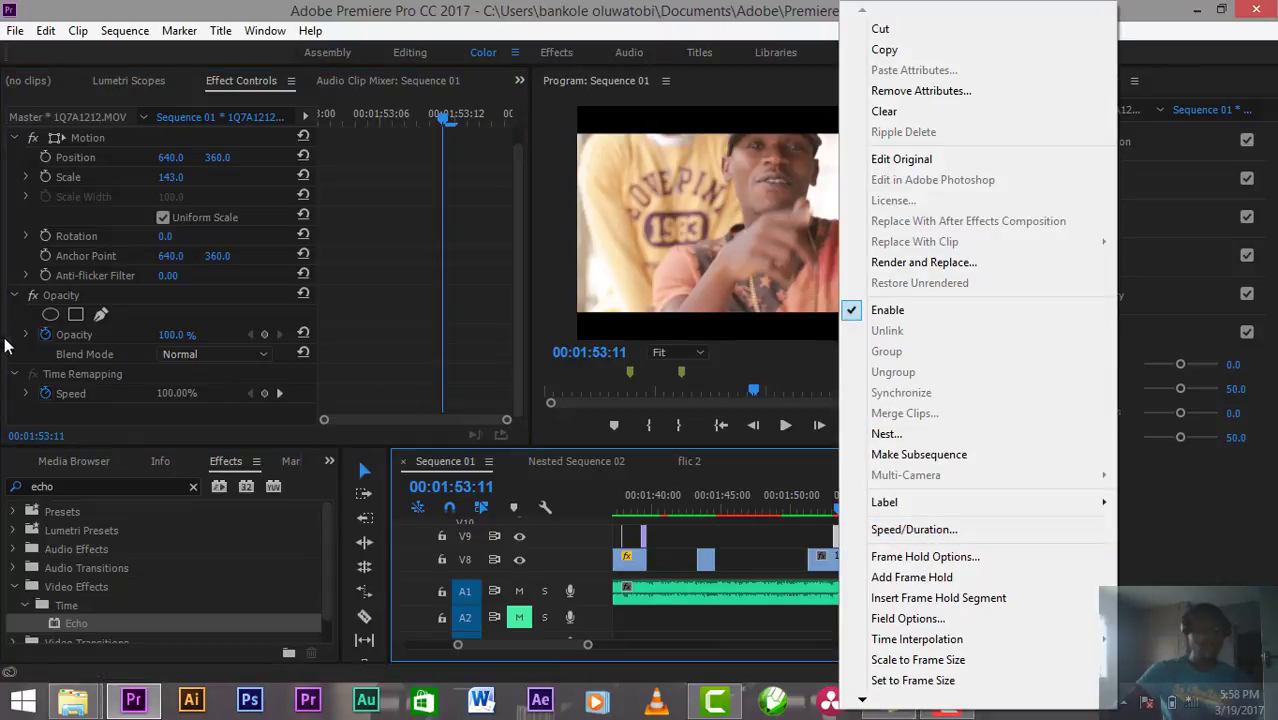
left_click(127, 337)
left_click_drag(172, 334, 122, 334)
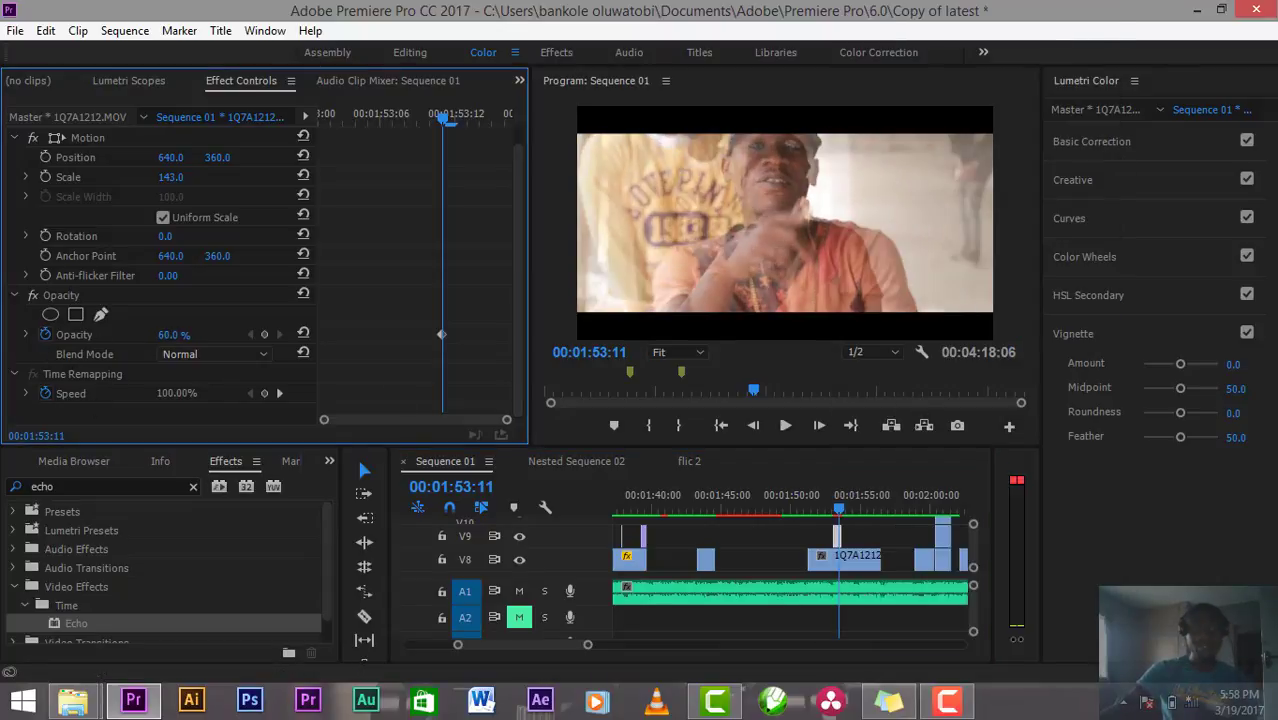
left_click(45, 334)
left_click(712, 376)
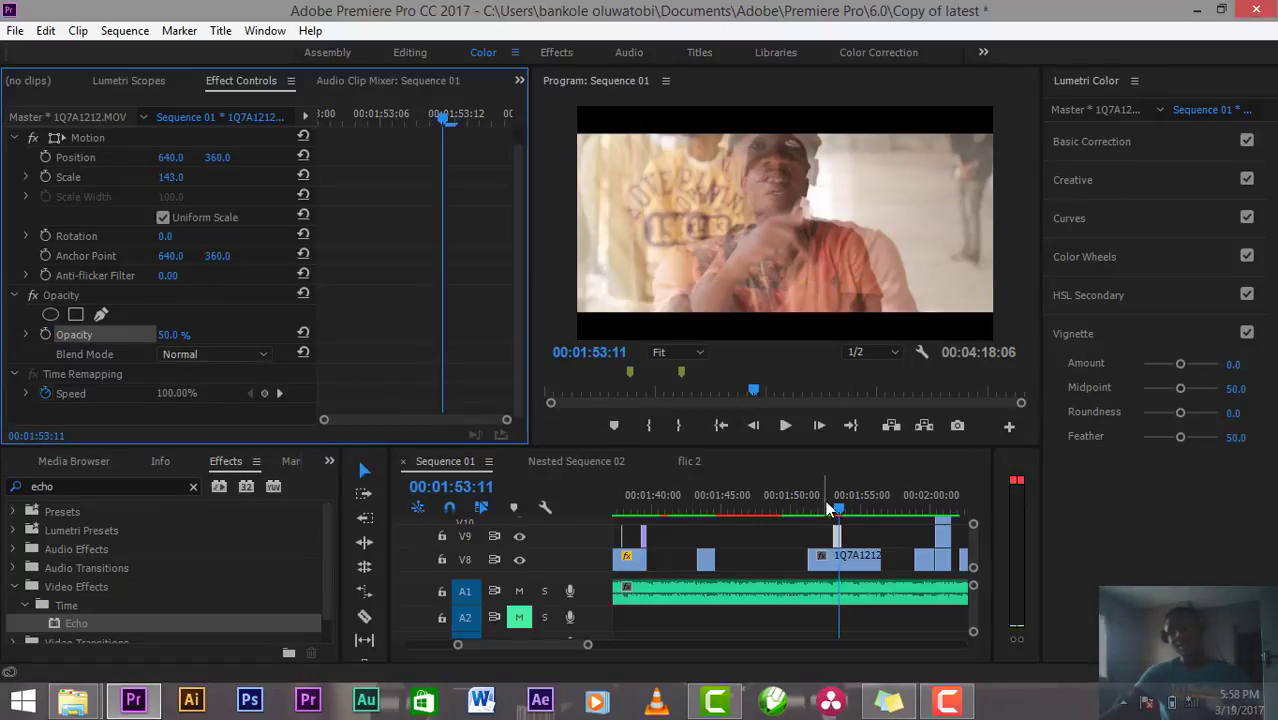
left_click_drag(828, 510, 837, 536)
key("space")
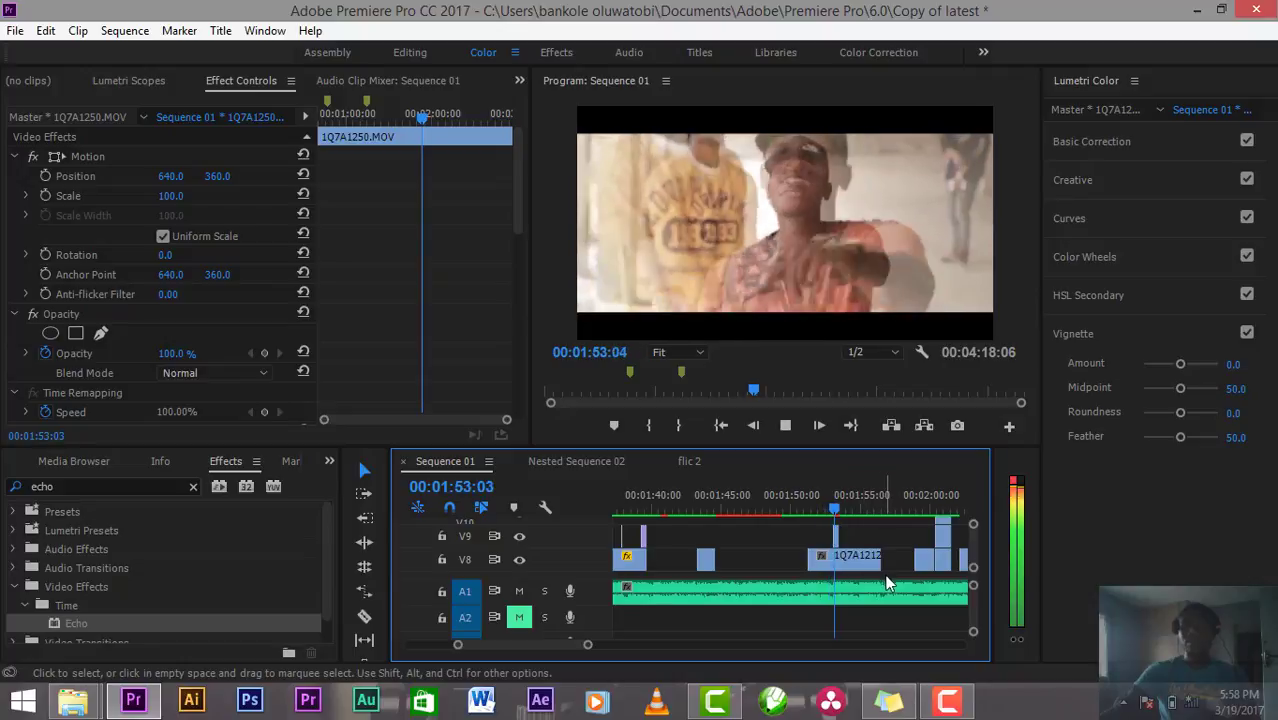
key("space")
left_click_drag(856, 517, 827, 514)
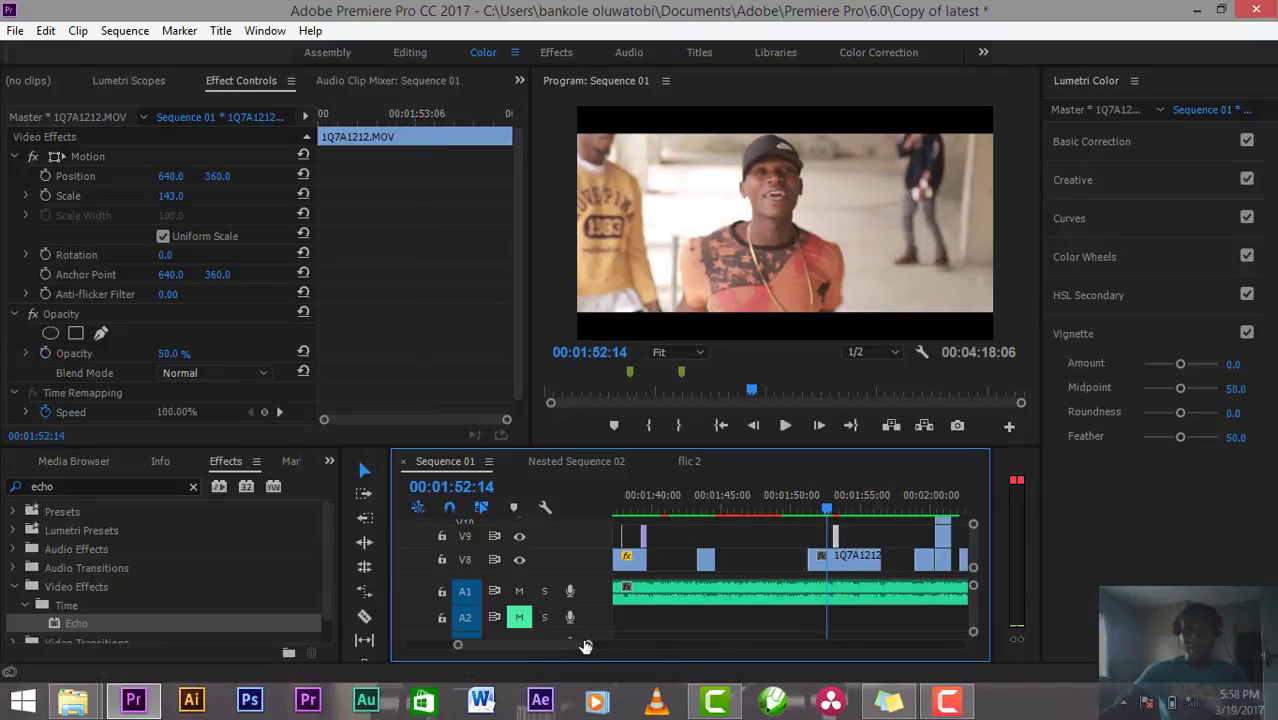
left_click_drag(585, 647, 529, 645)
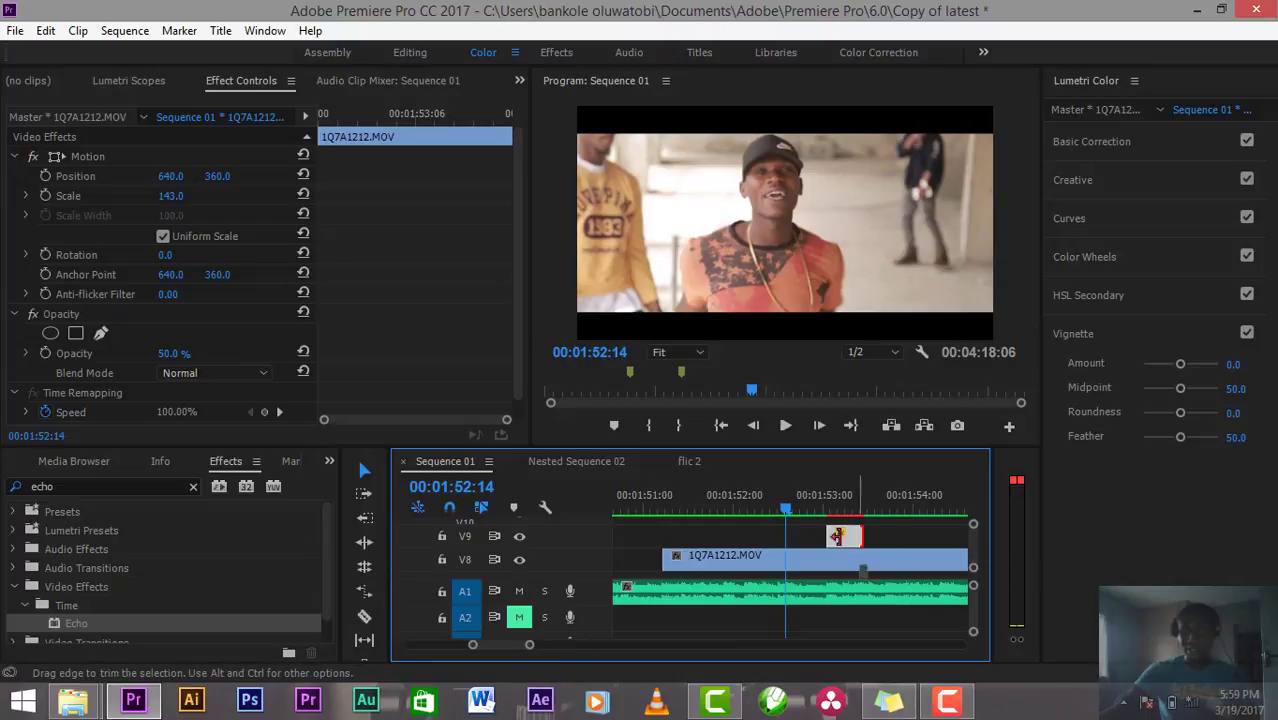
left_click_drag(529, 645, 584, 648)
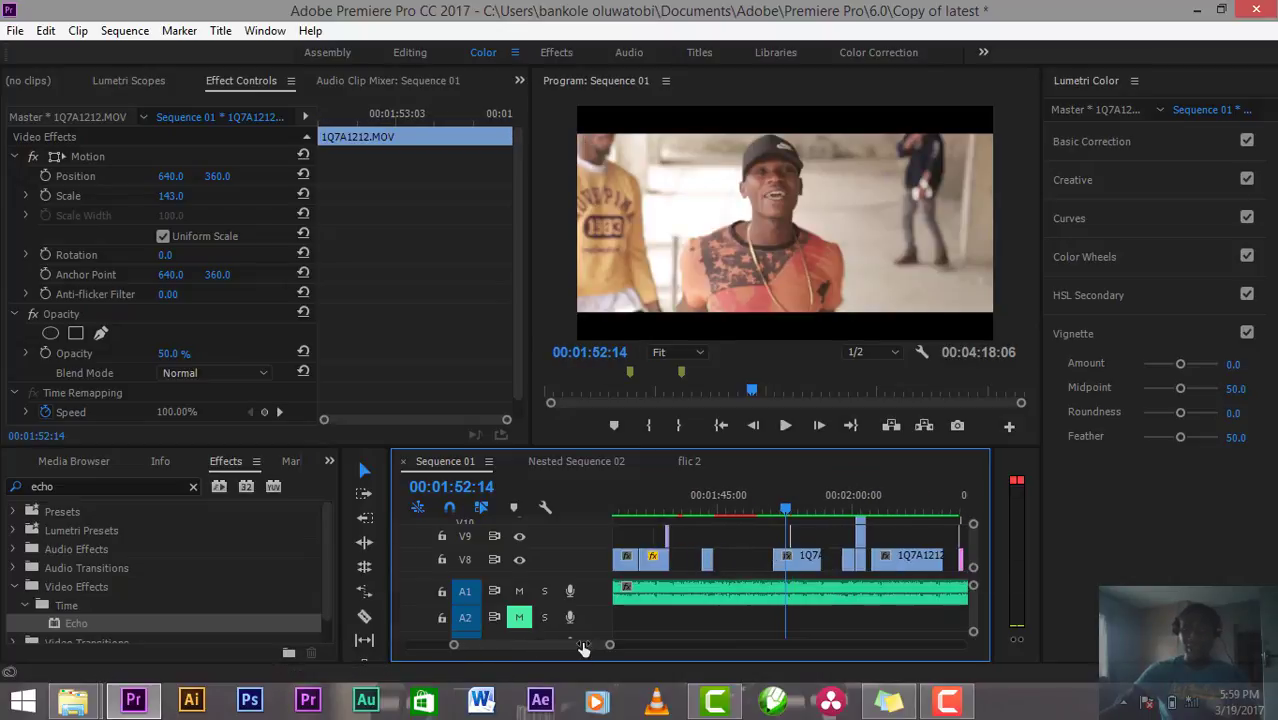
key("space")
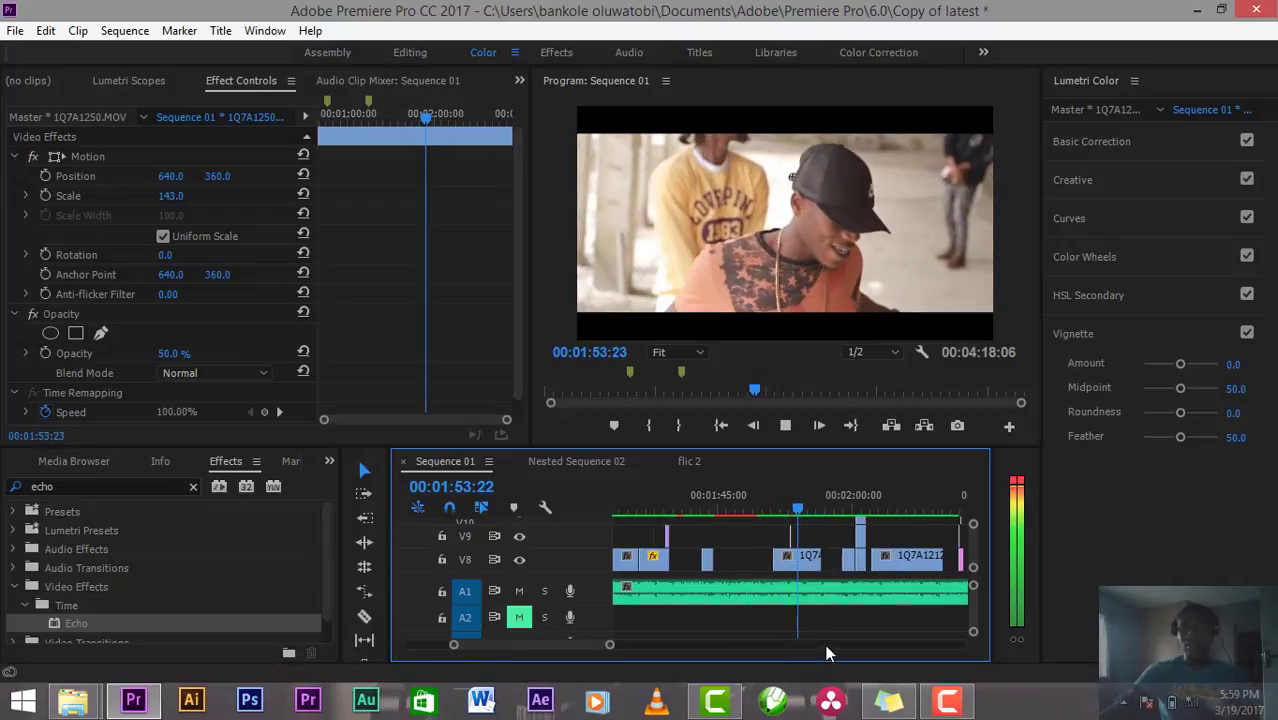
left_click_drag(803, 510, 781, 507)
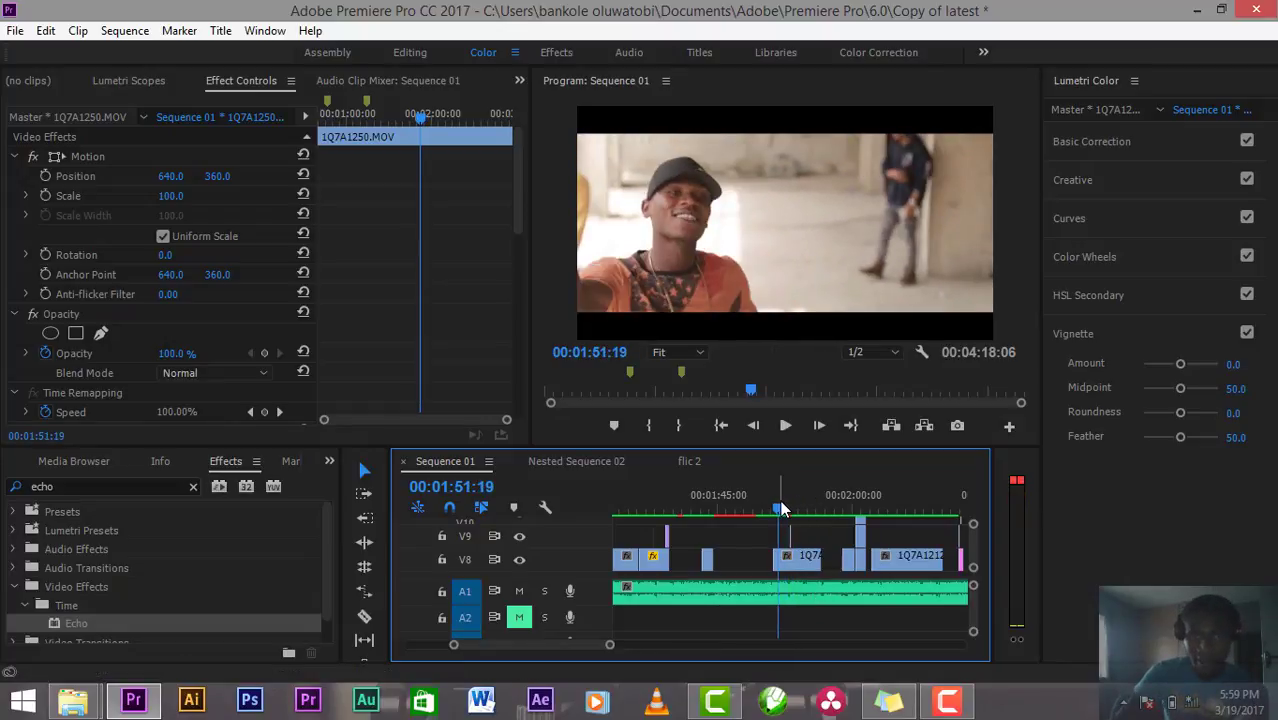
key("space")
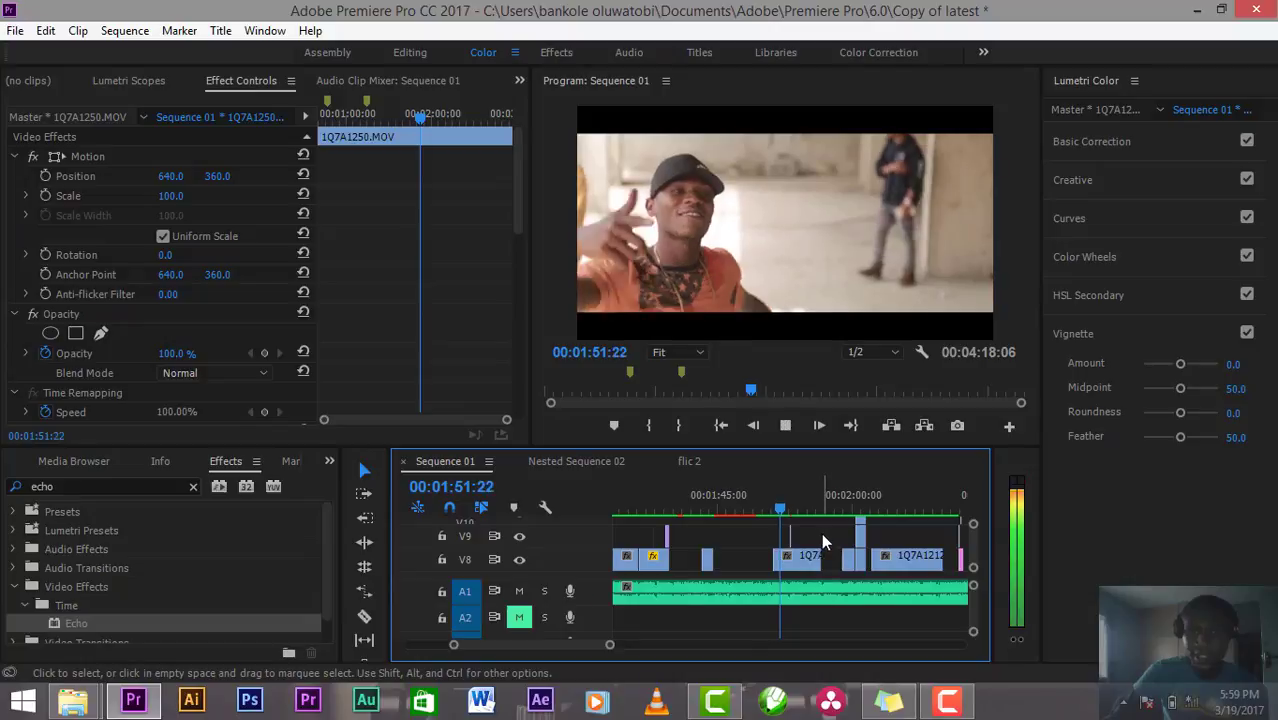
key("space")
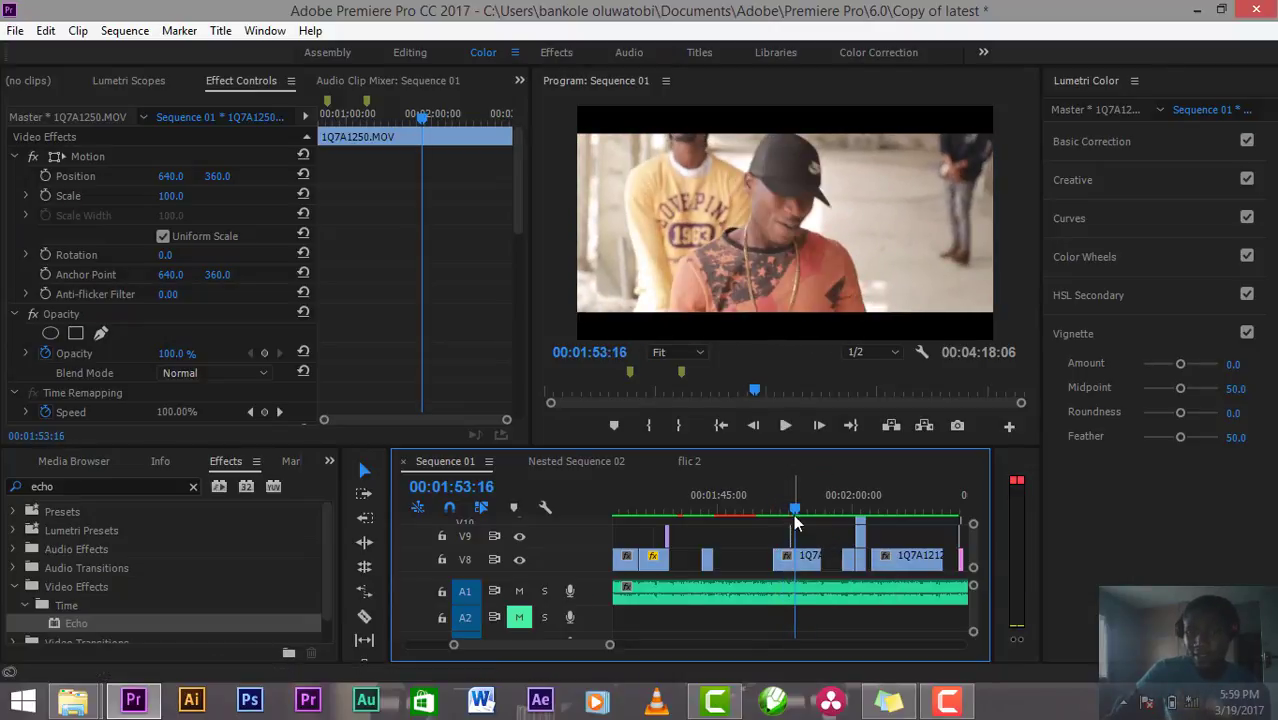
left_click(795, 501)
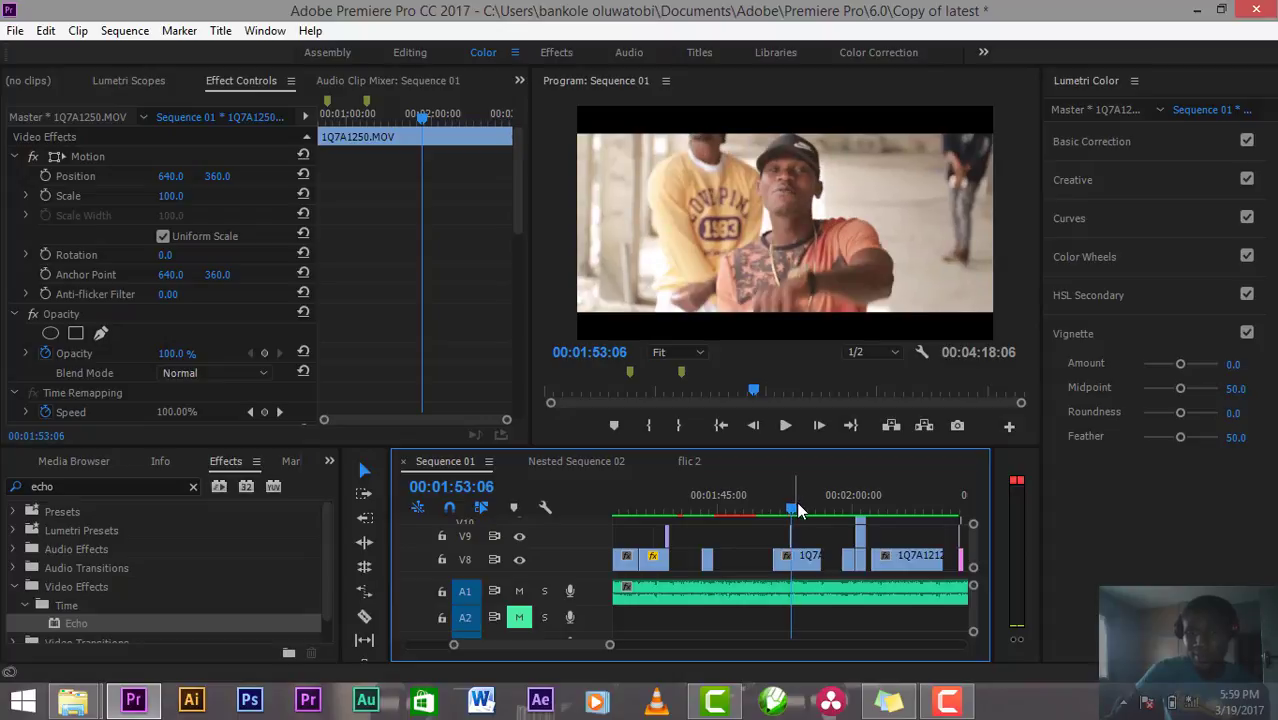
key("space")
key("space")
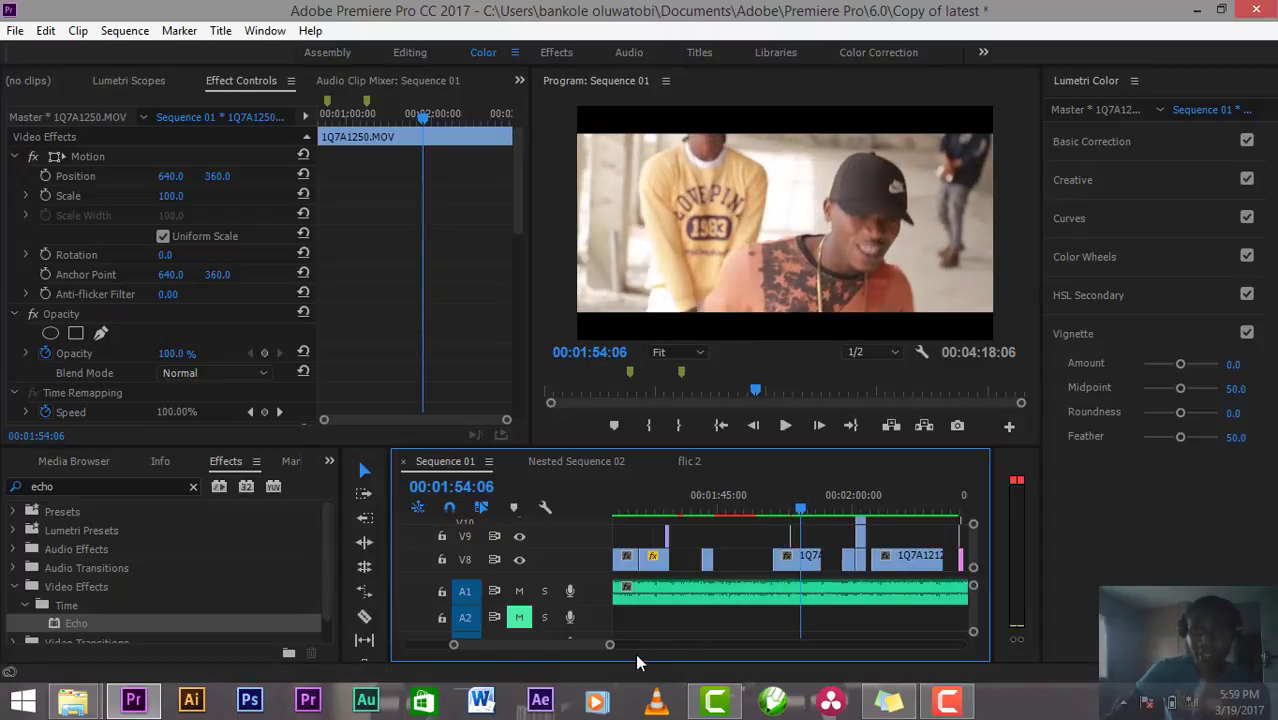
Step: Zoom in and replay the section from about 1:52:21
left_click_drag(608, 648, 536, 648)
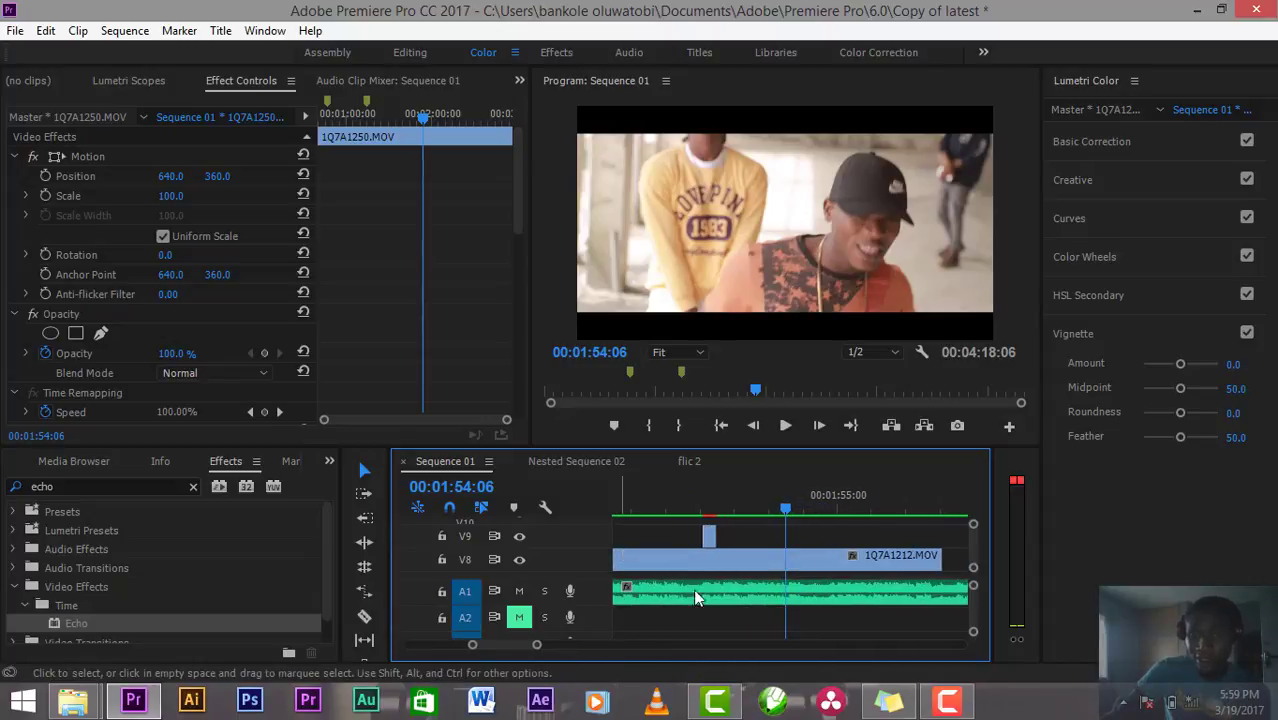
left_click_drag(786, 512, 699, 512)
key("space")
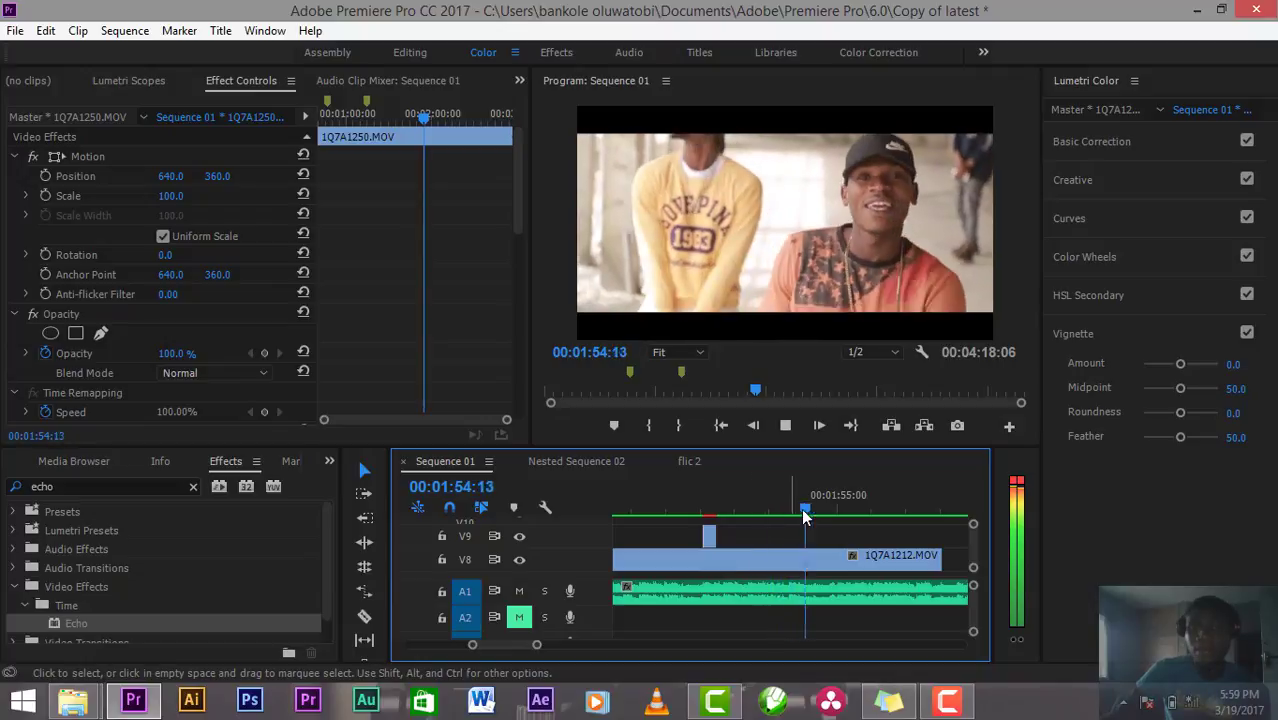
left_click_drag(801, 508, 683, 513)
key("space")
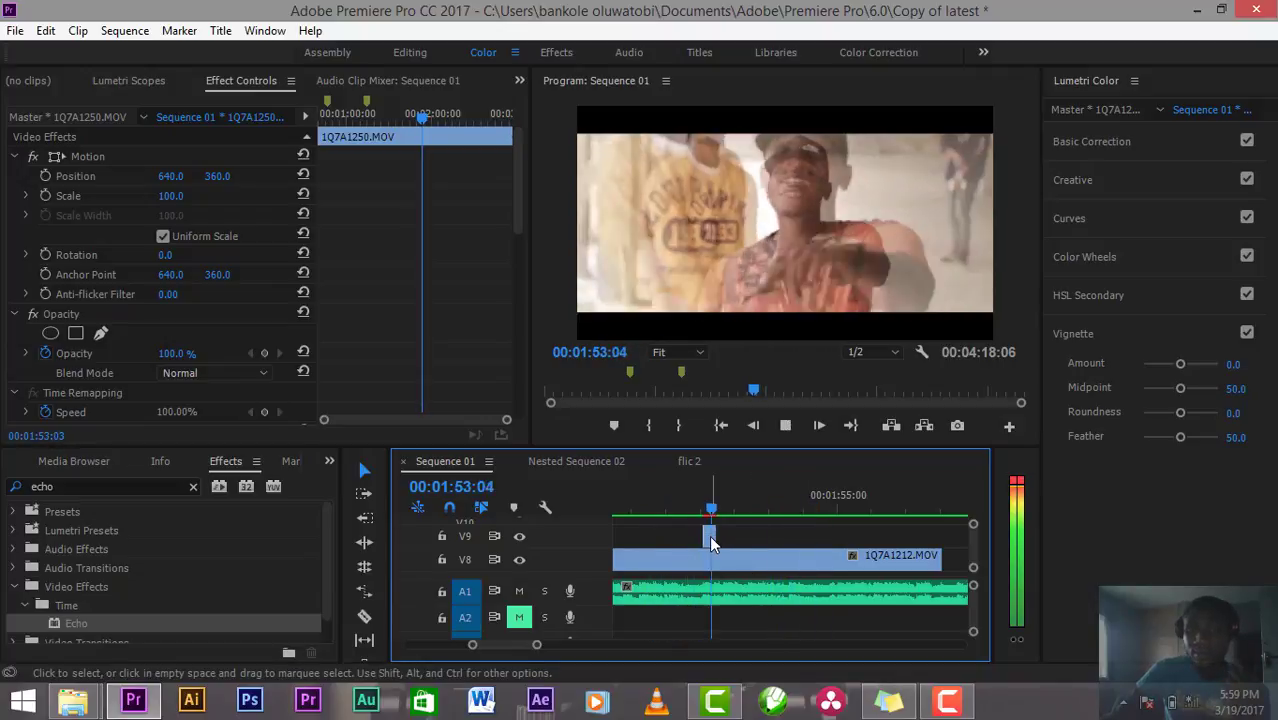
Step: Slide the short V9 clip later to about 1:53:16, preview to 1:54:14, and save the project
left_click_drag(807, 509, 745, 540)
key("space")
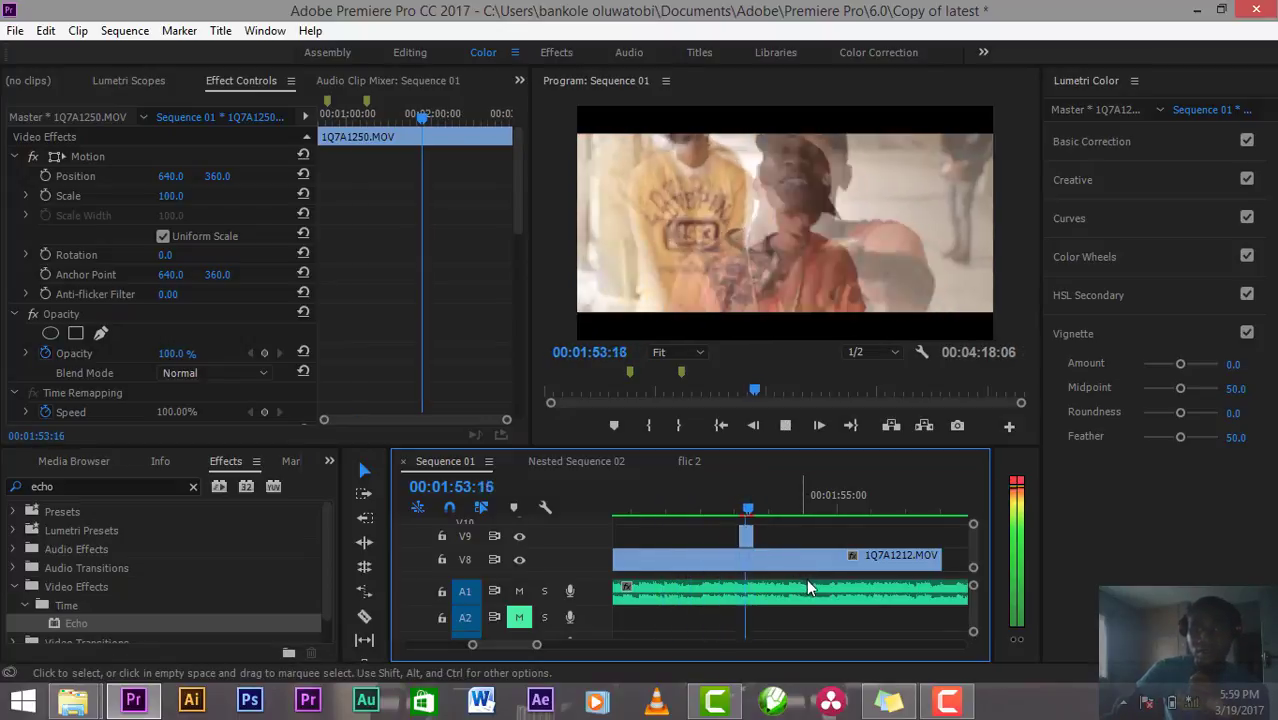
key("space")
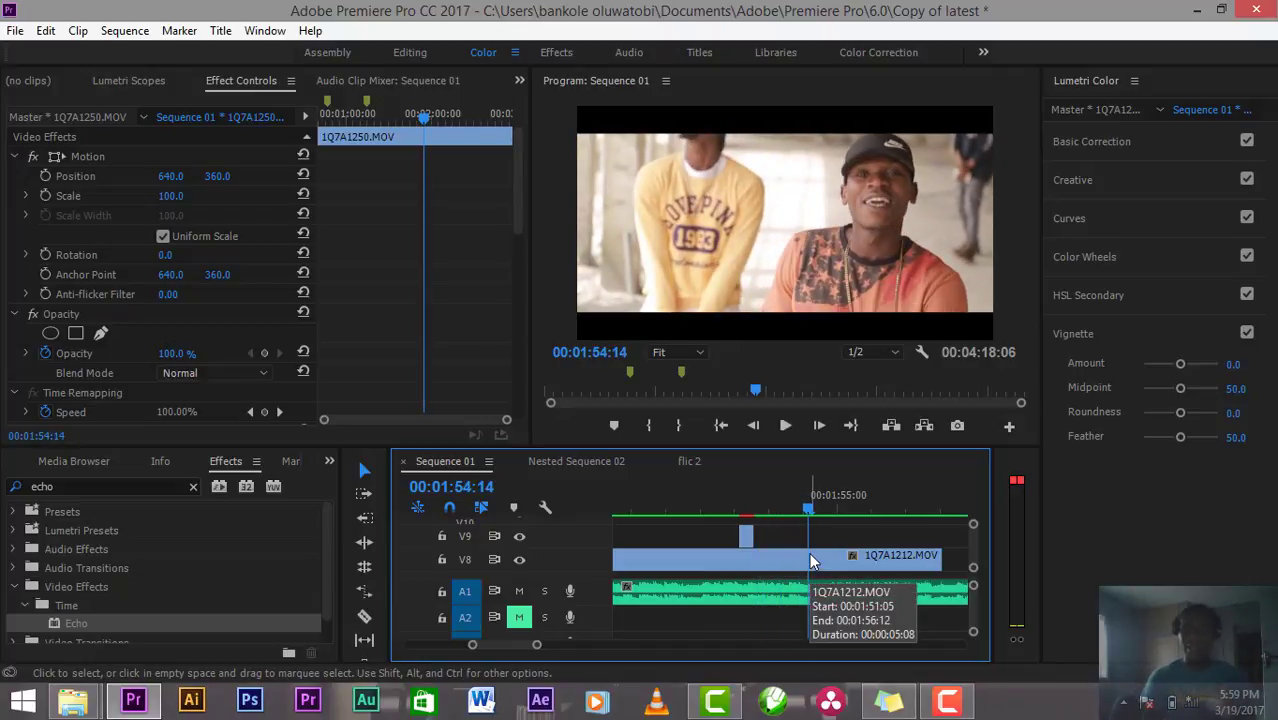
key("ctrl+s")
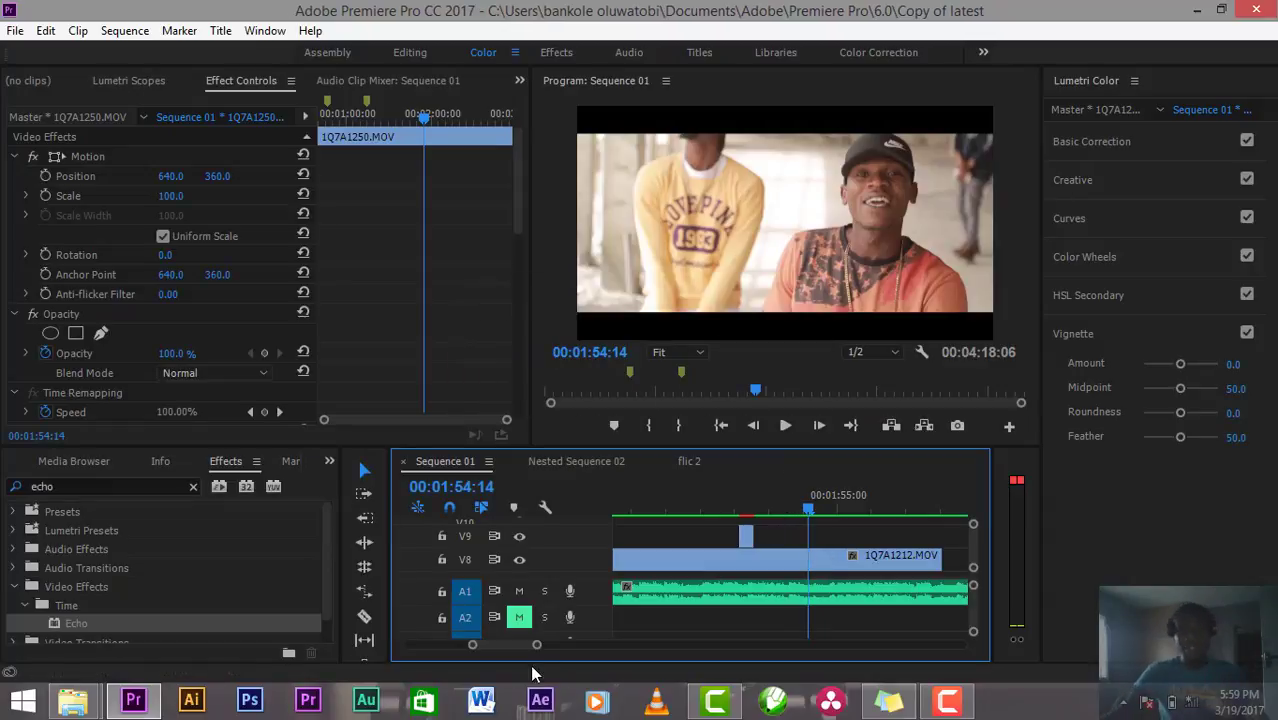
left_click_drag(537, 648, 603, 646)
left_click(820, 510)
left_click_drag(828, 512, 847, 512)
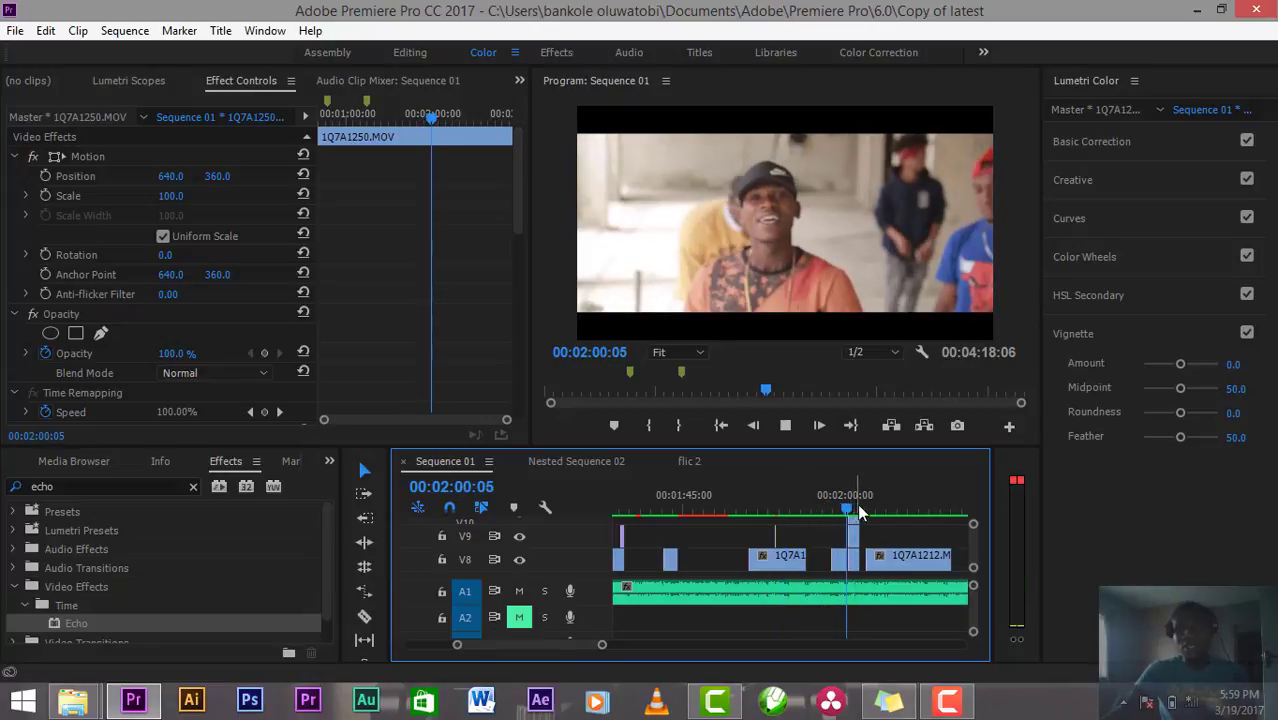
key("space")
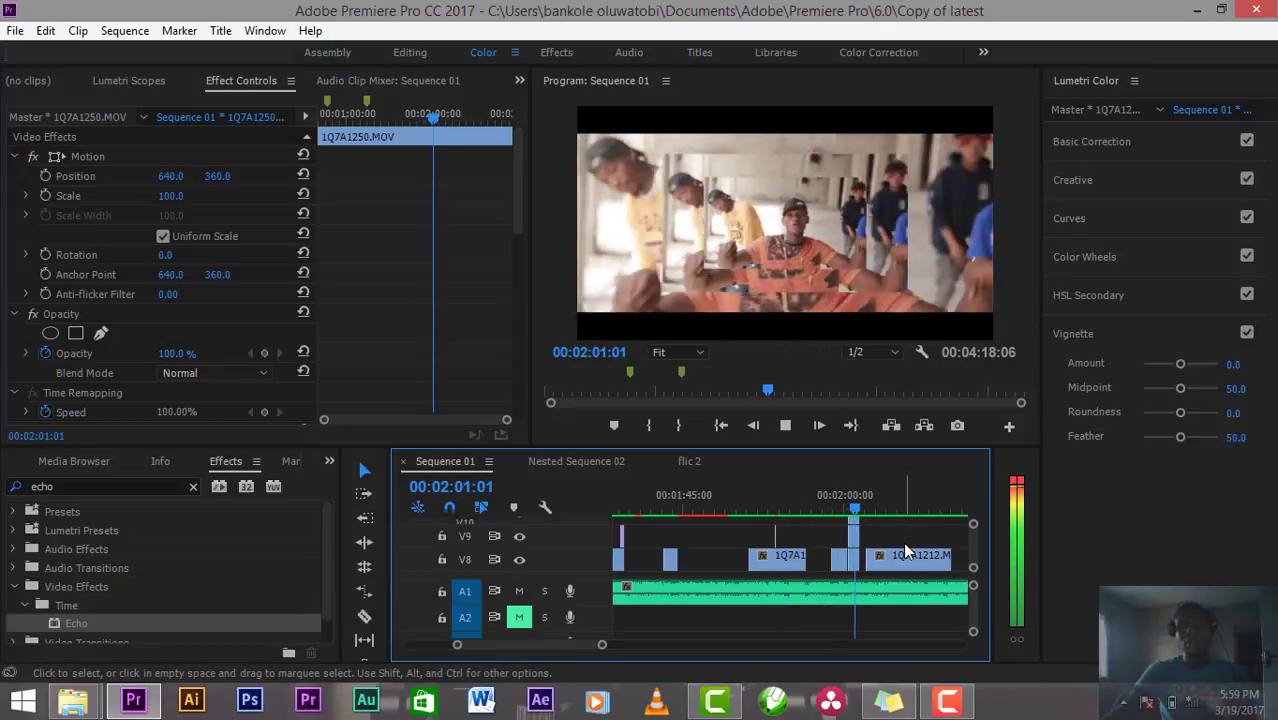
key("space")
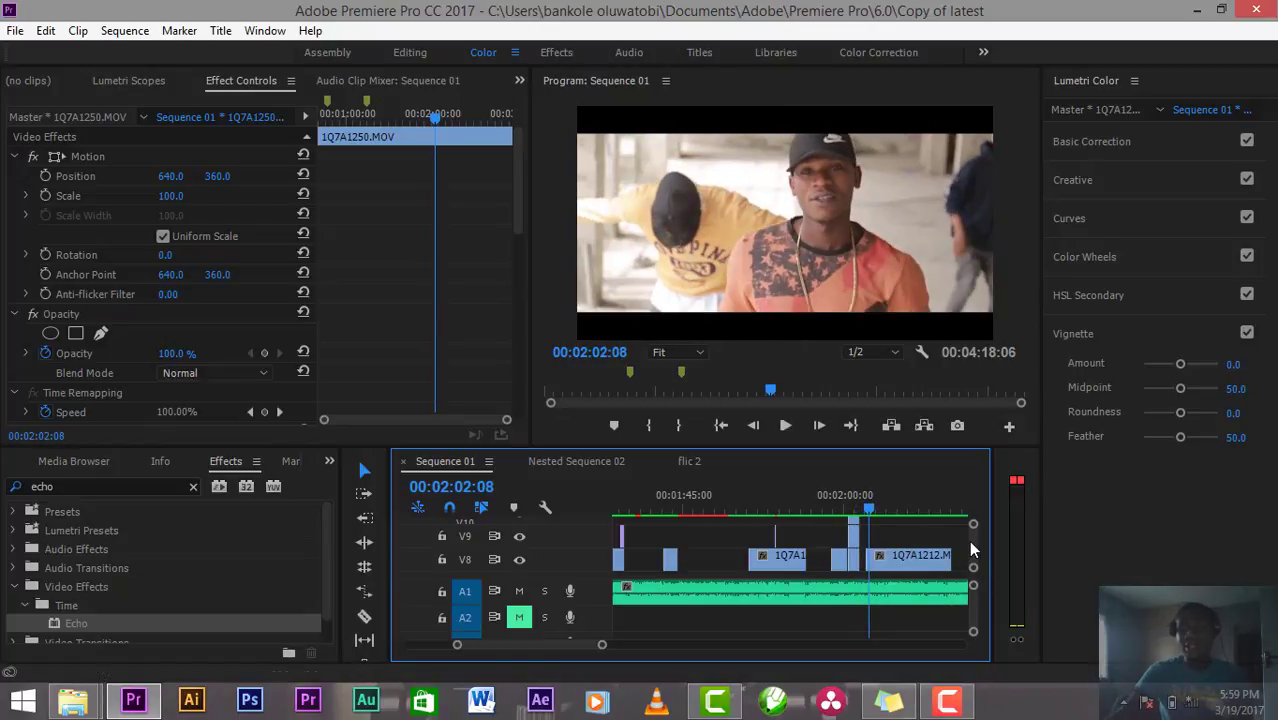
scroll(974, 545, "up", 4)
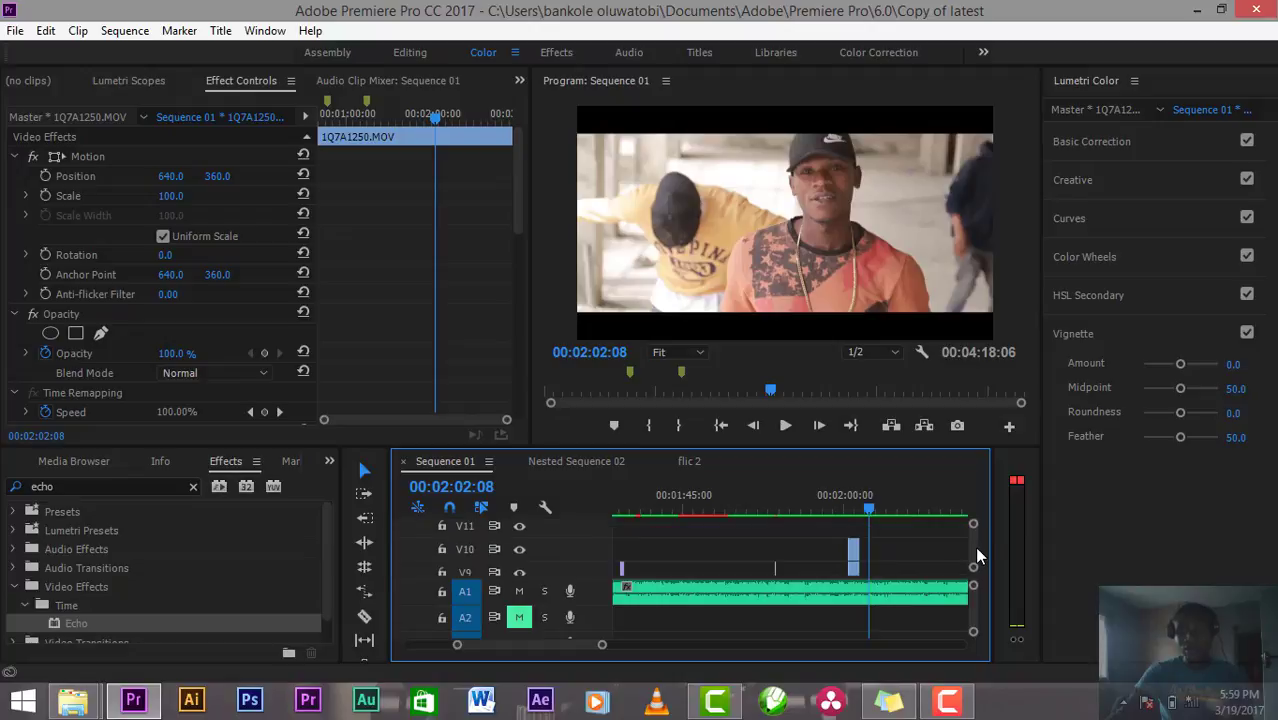
left_click_drag(885, 512, 851, 513)
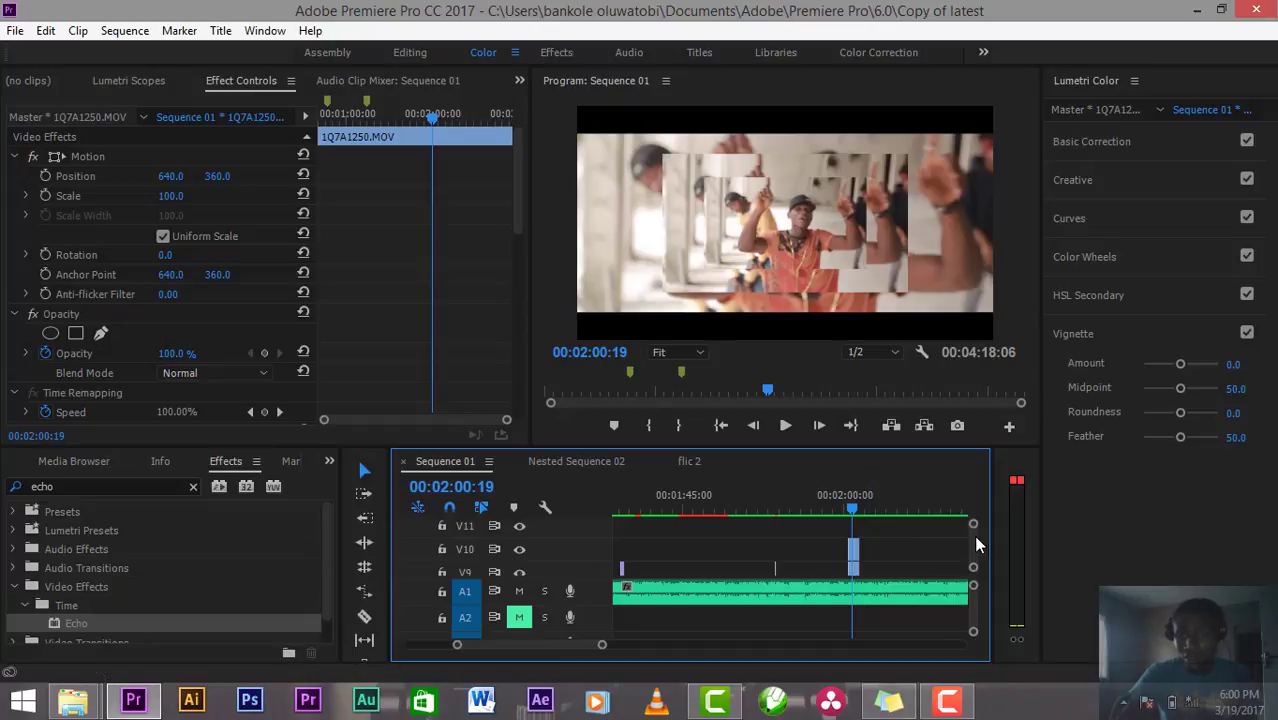
scroll(973, 535, "down", 2)
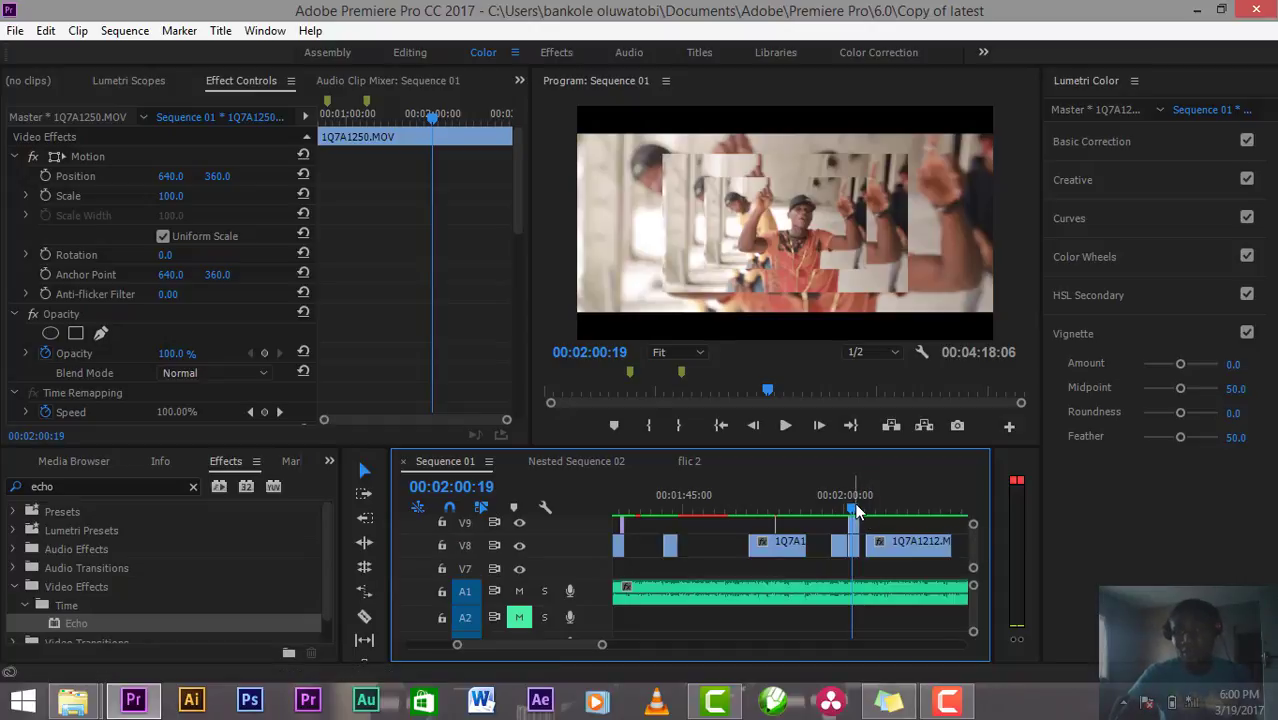
mouse_move(855, 508)
left_mouse_down()
mouse_move(893, 505)
mouse_move(866, 510)
left_mouse_up()
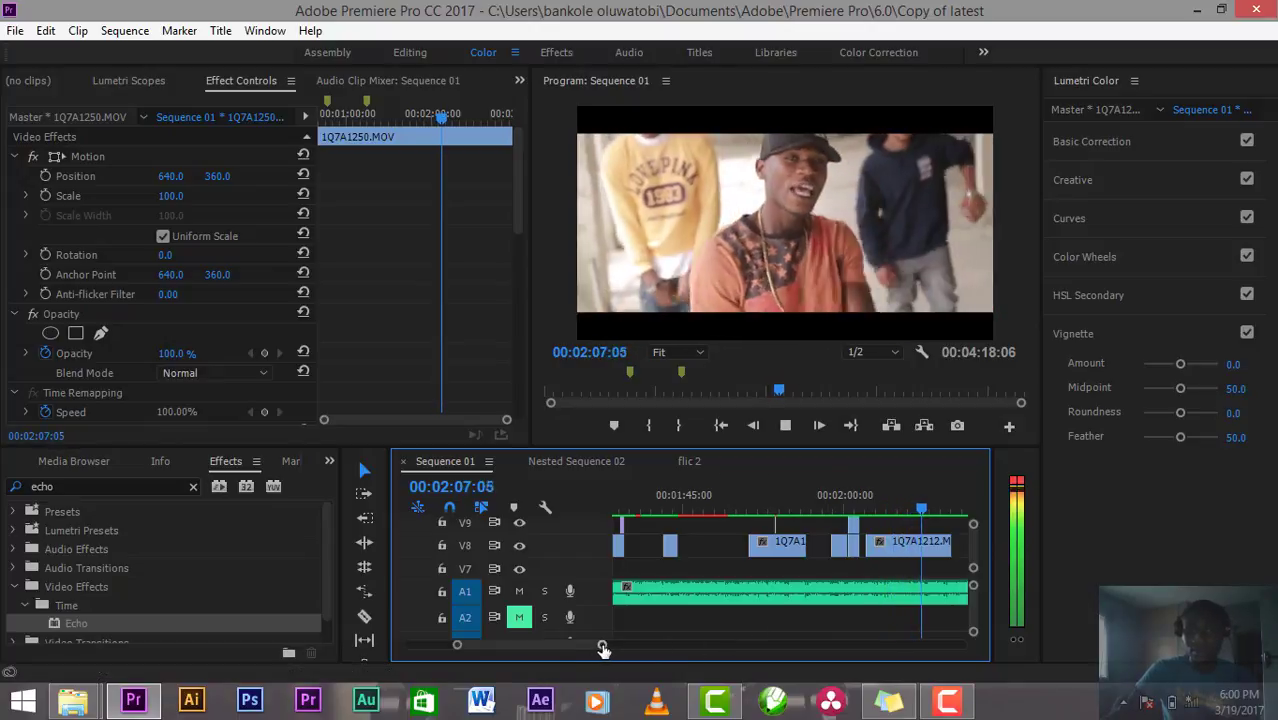
left_click_drag(602, 644, 697, 644)
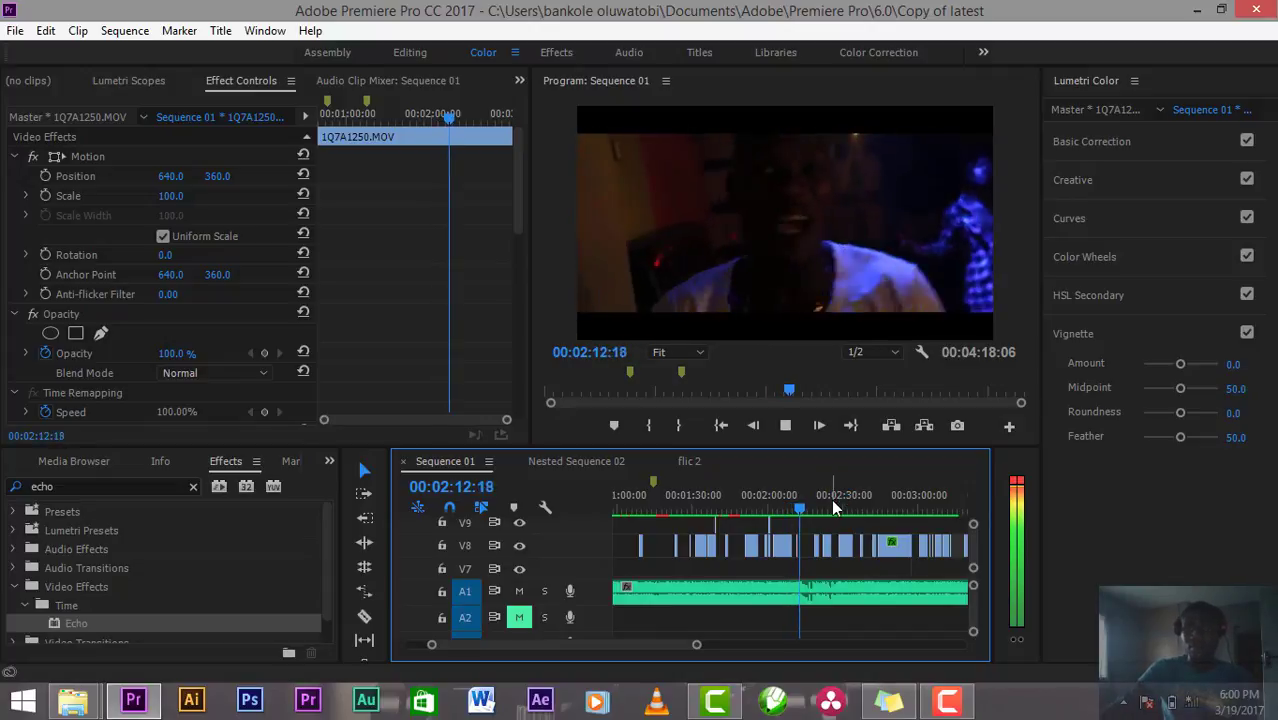
left_click(788, 509)
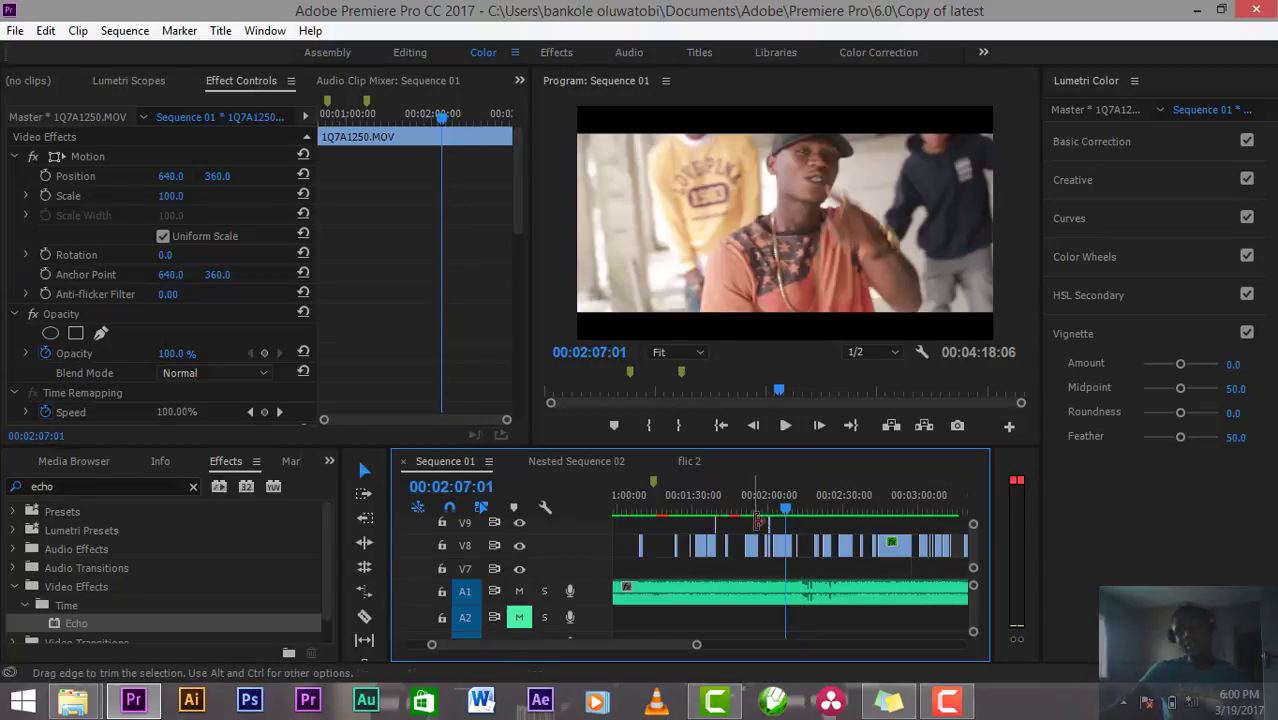
left_click_drag(767, 502, 768, 504)
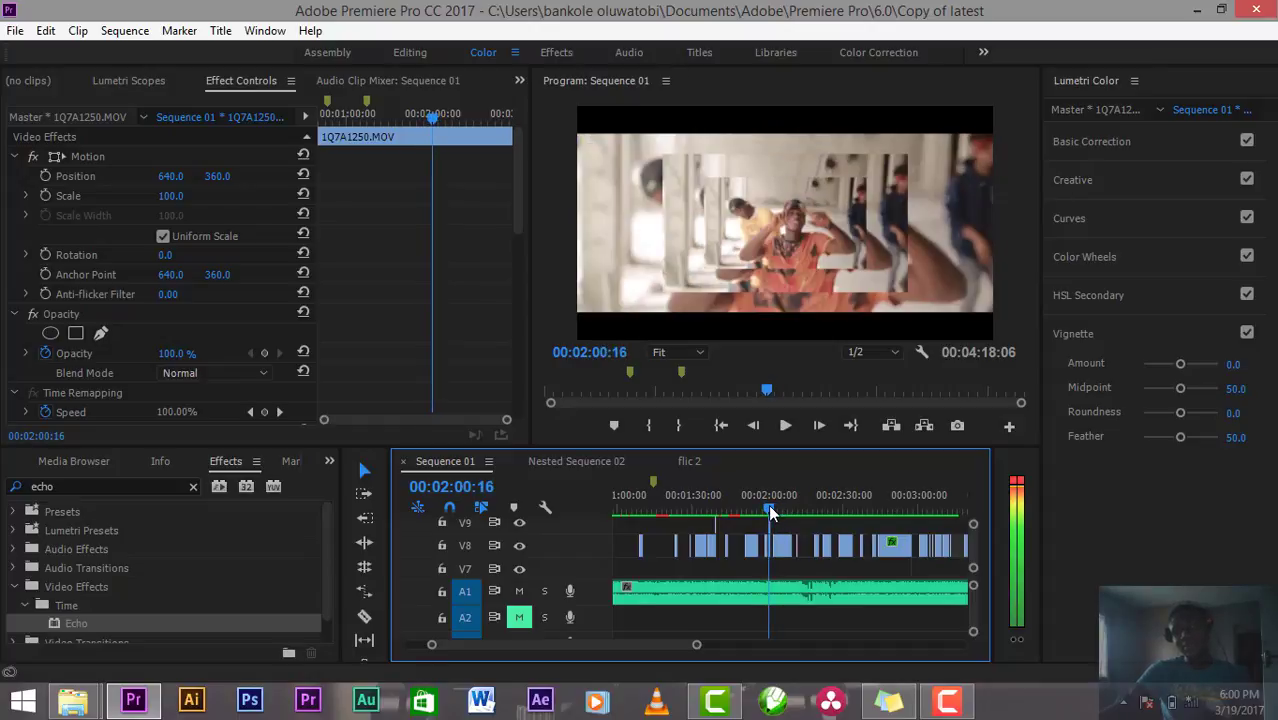
key("space")
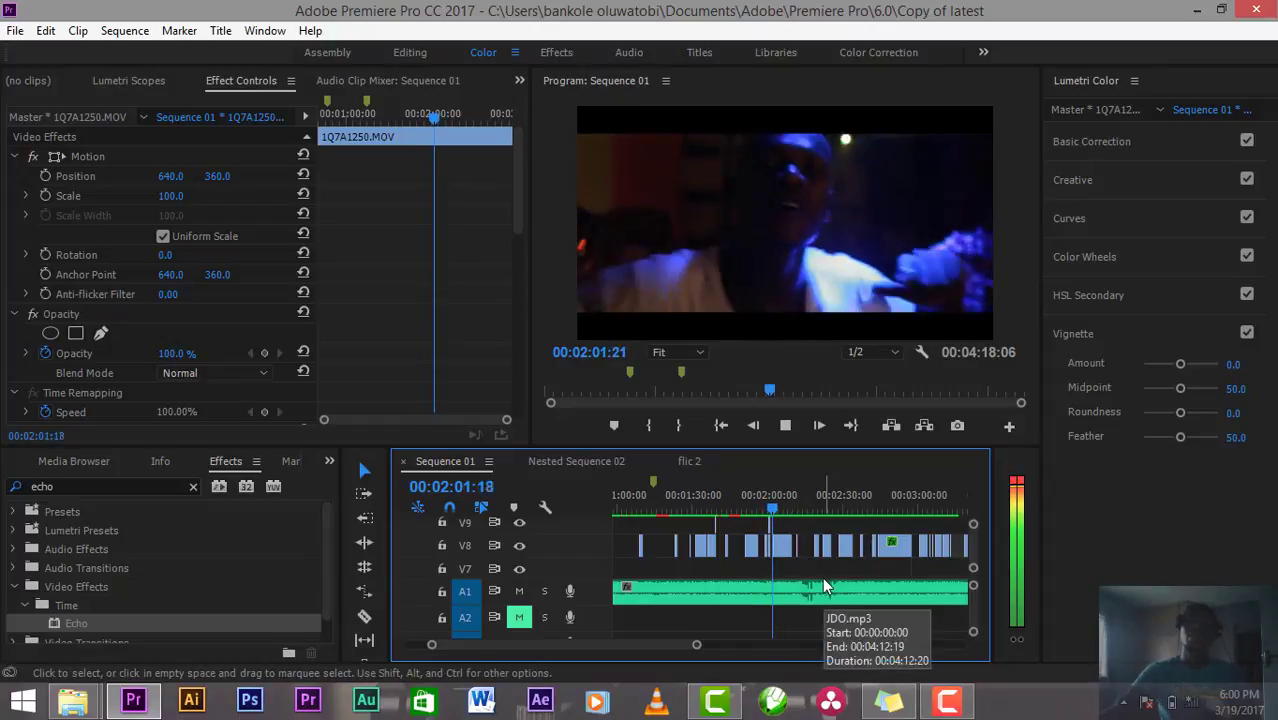
key("space")
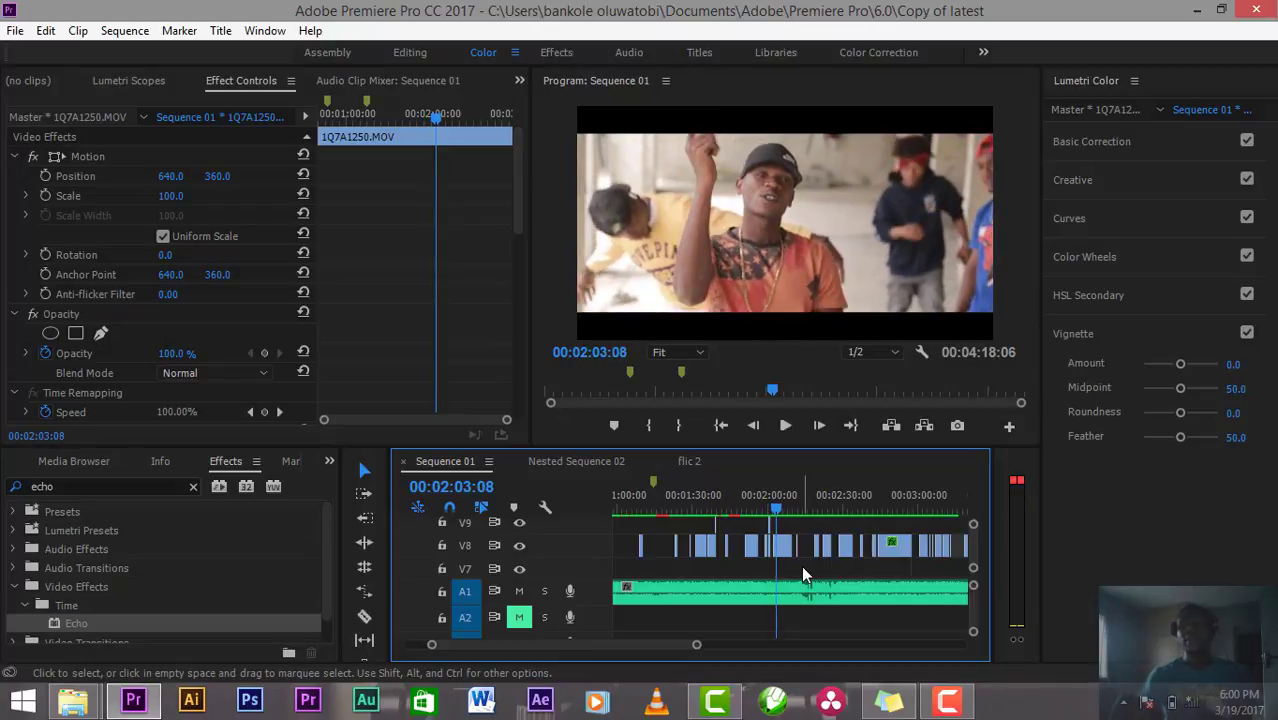
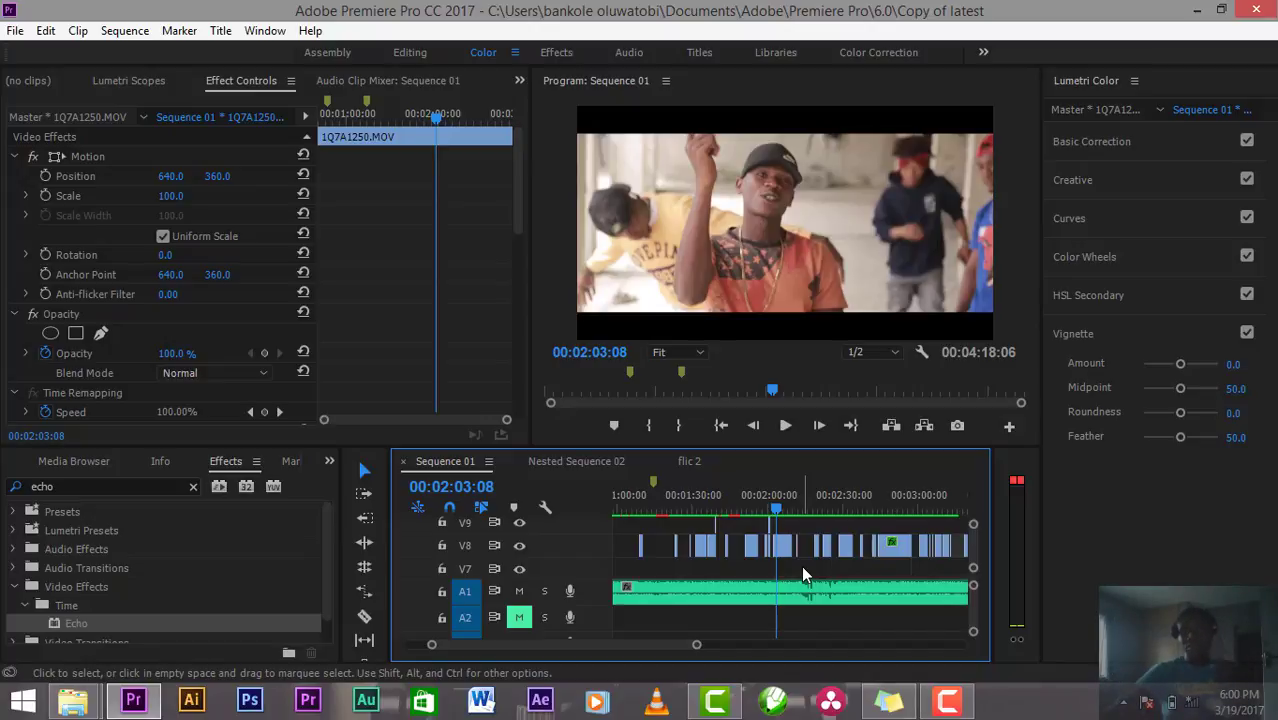
Step: Zoom the timeline in near the two-minute mark and play it up to about 00:02:11
left_click_drag(697, 648, 610, 644)
key("space")
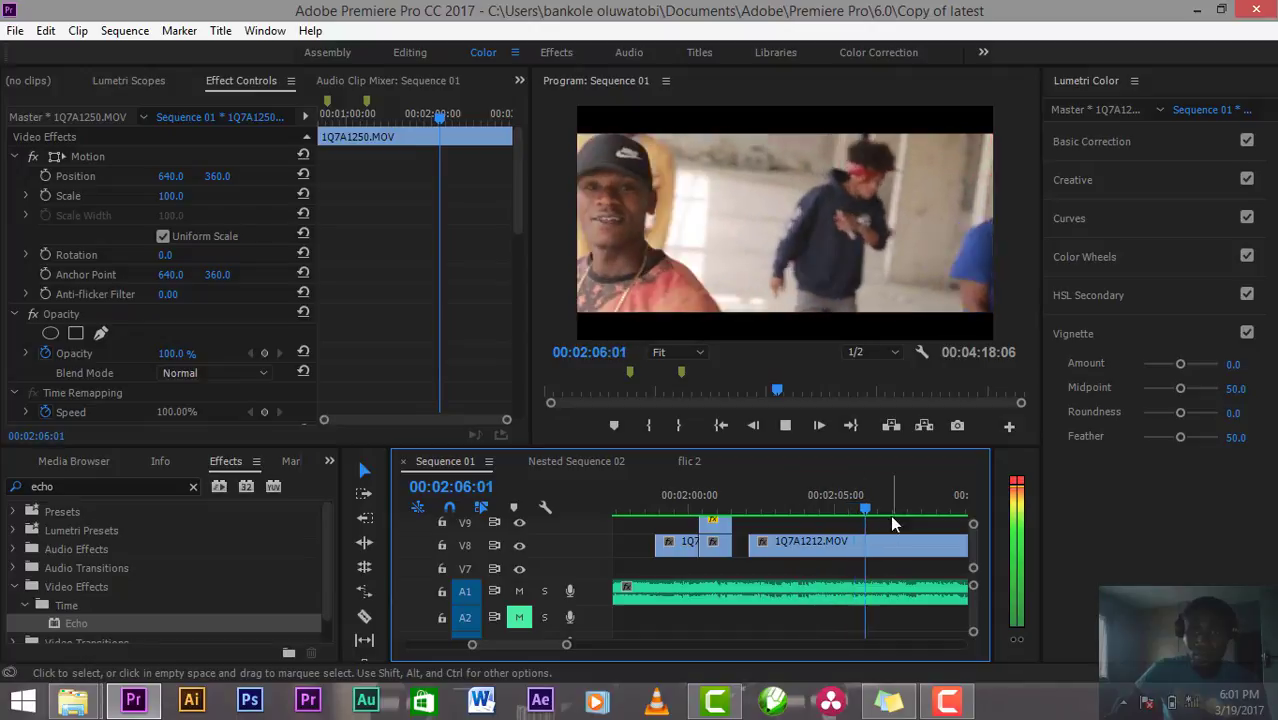
left_click(781, 426)
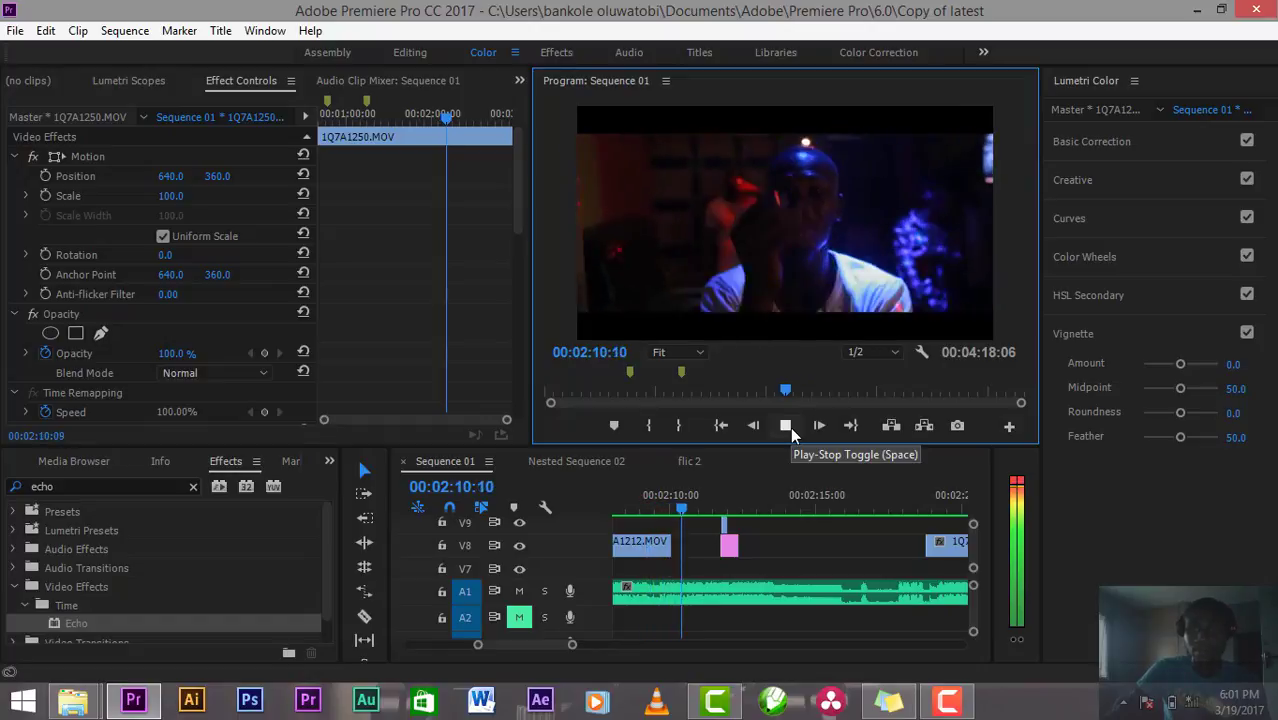
left_click(786, 426)
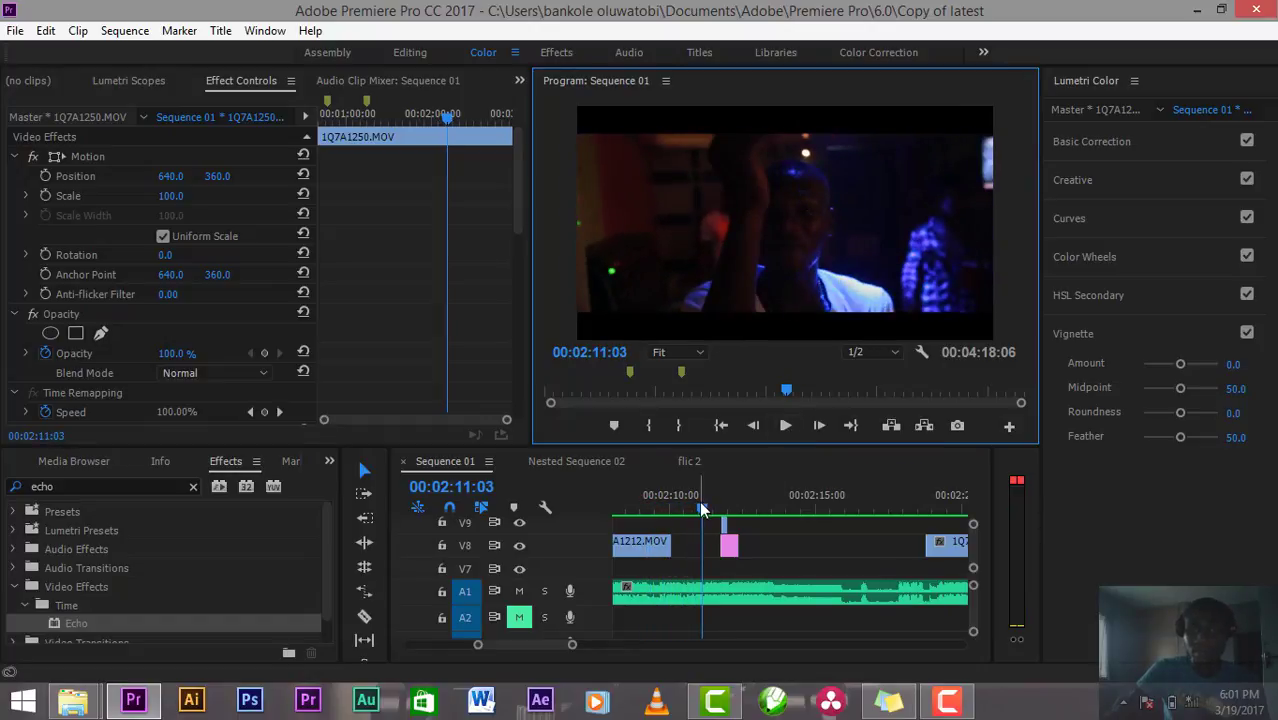
Step: Move the playhead to 00:02:11:14 and play a short stretch from there
left_click_drag(701, 510, 716, 500)
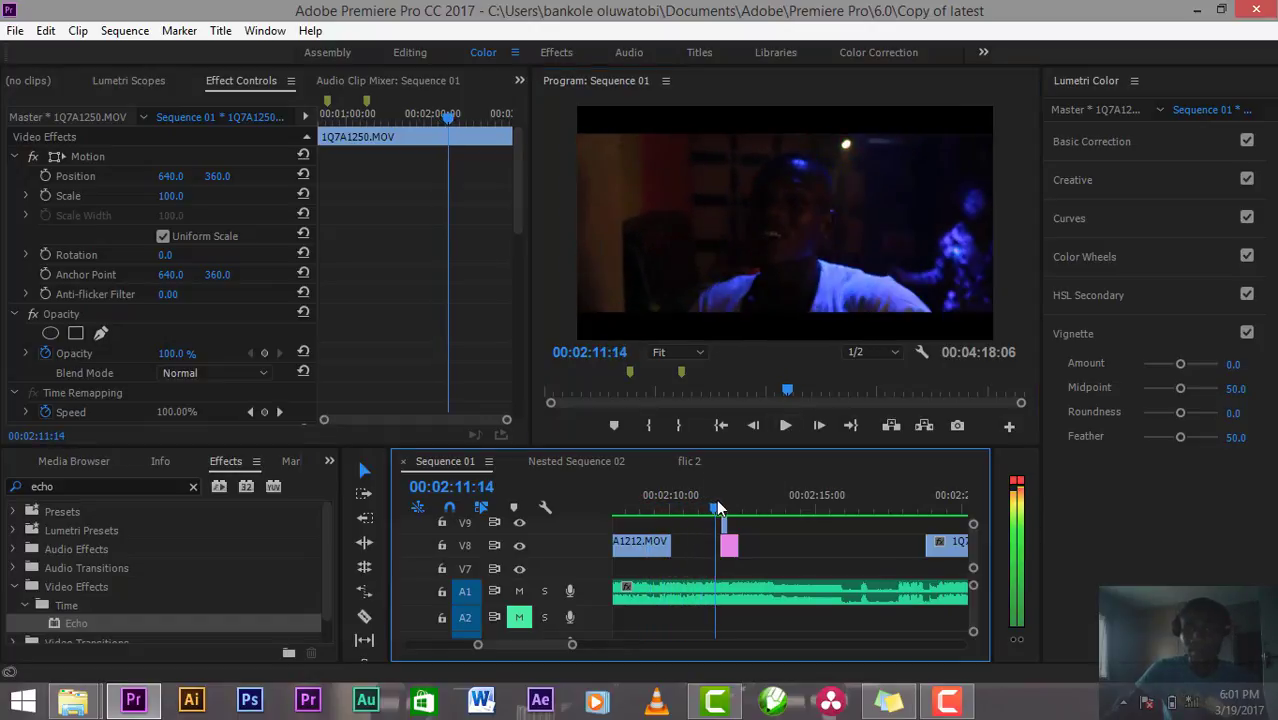
left_click(786, 426)
left_click(786, 426)
Step: Move the playhead to about 00:02:12, show tracks V10/V11, and jump to the next edit
mouse_move(714, 494)
left_mouse_down()
mouse_move(735, 510)
mouse_move(720, 510)
left_mouse_up()
scroll(960, 545, "up", 3)
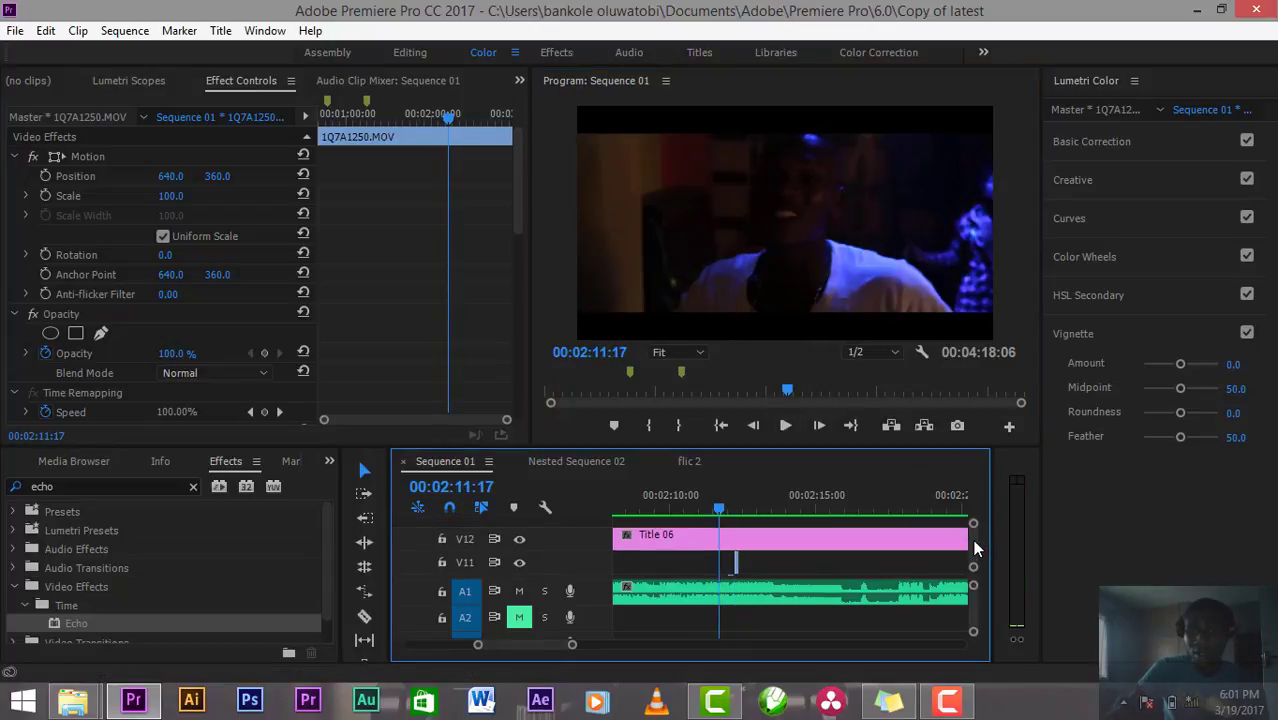
scroll(977, 548, "up", 1)
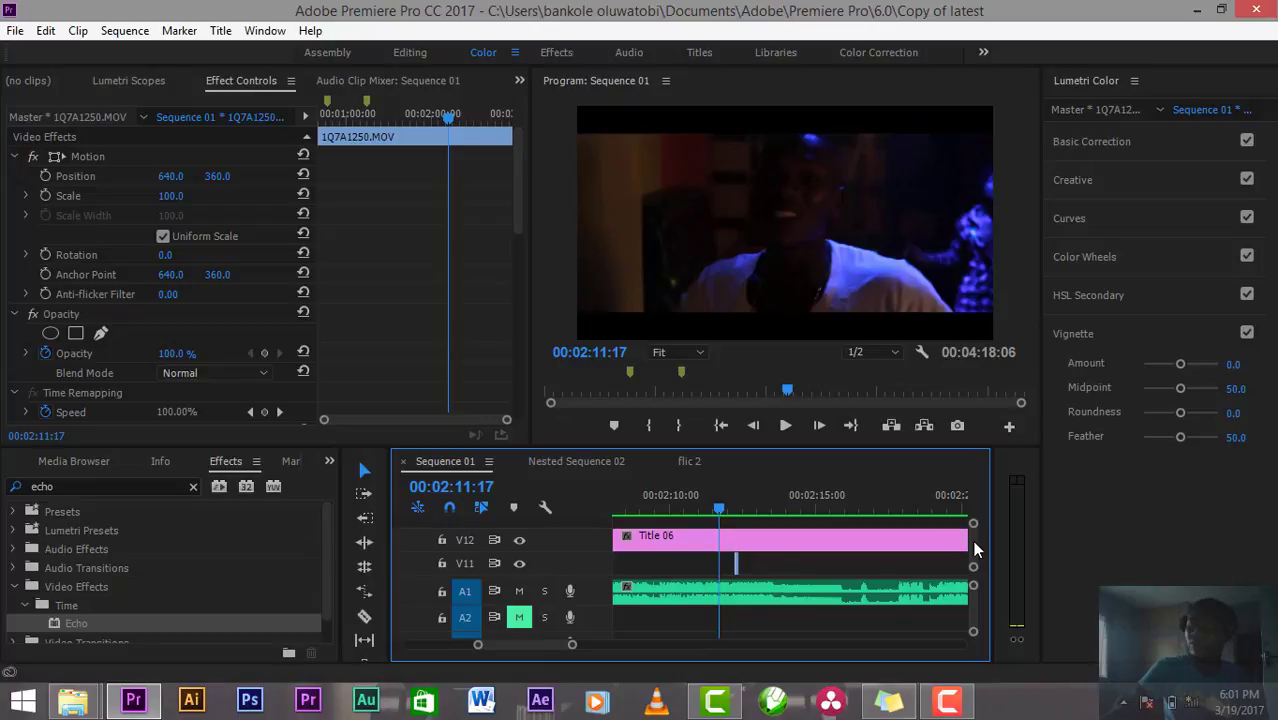
scroll(975, 546, "down", 3)
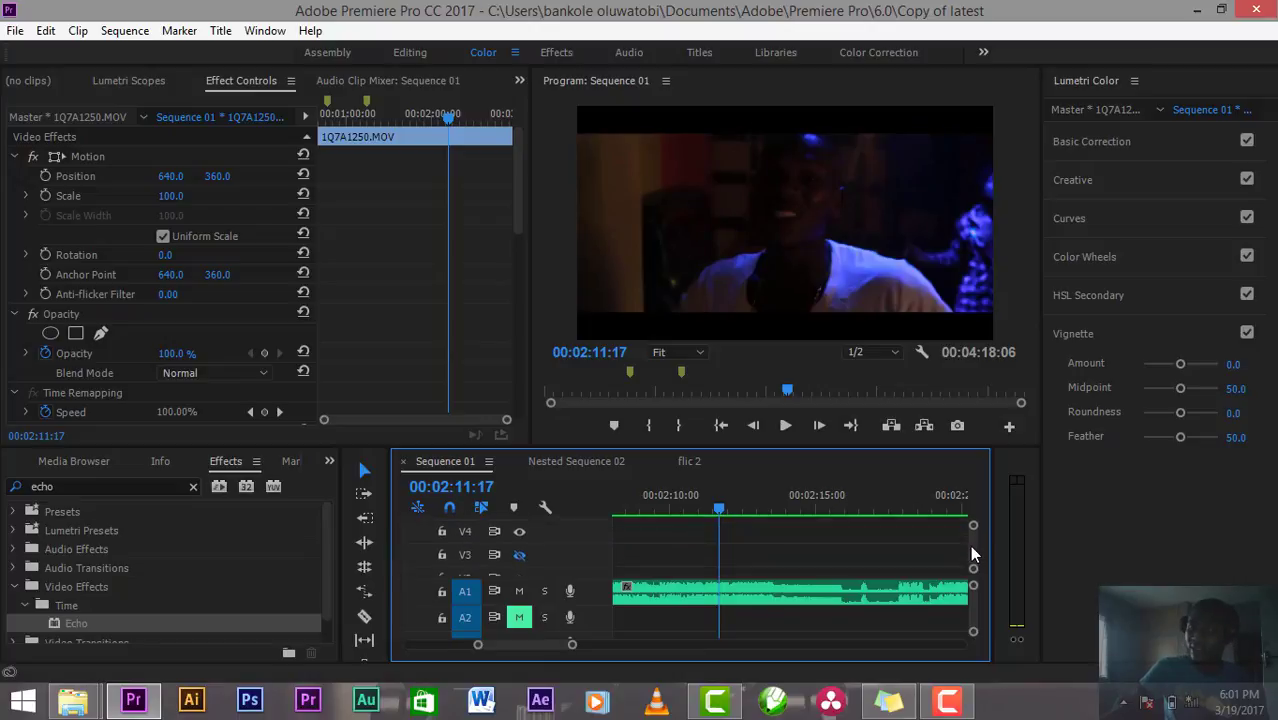
key("Down")
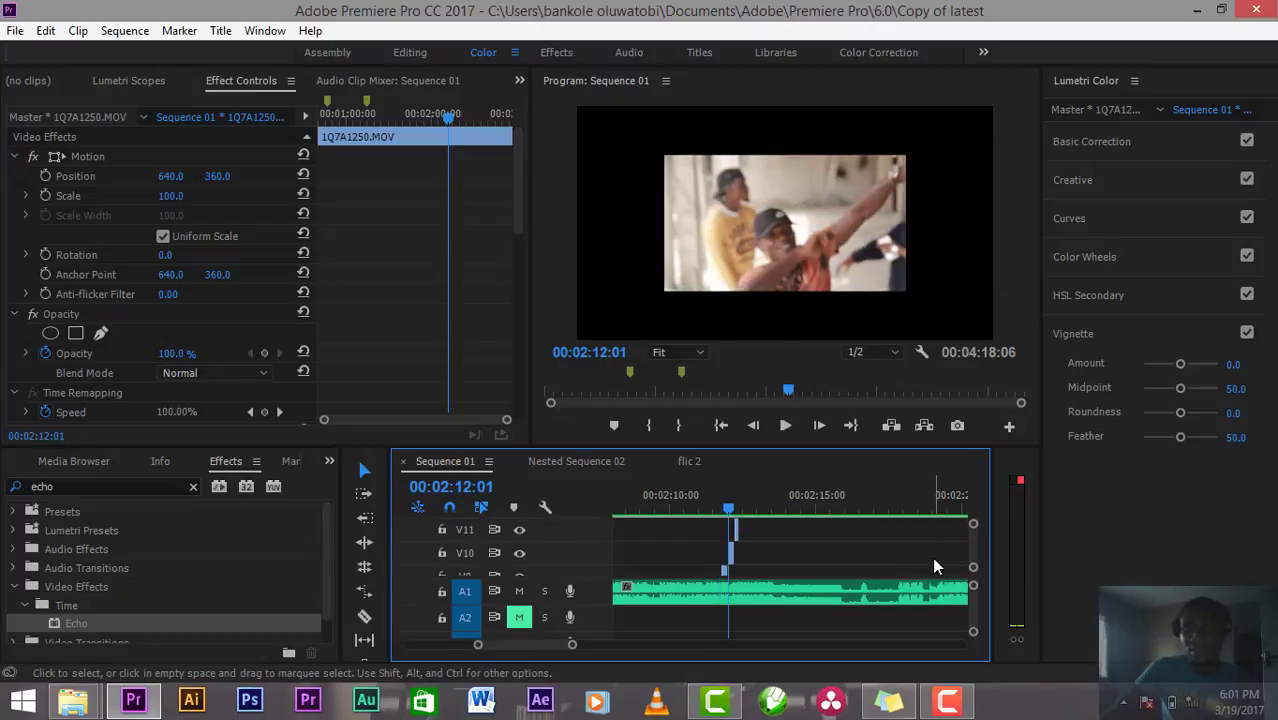
Step: Step frame by frame through the cut at 00:02:11:21, replay it, and return to 00:02:11:14
left_click(728, 508)
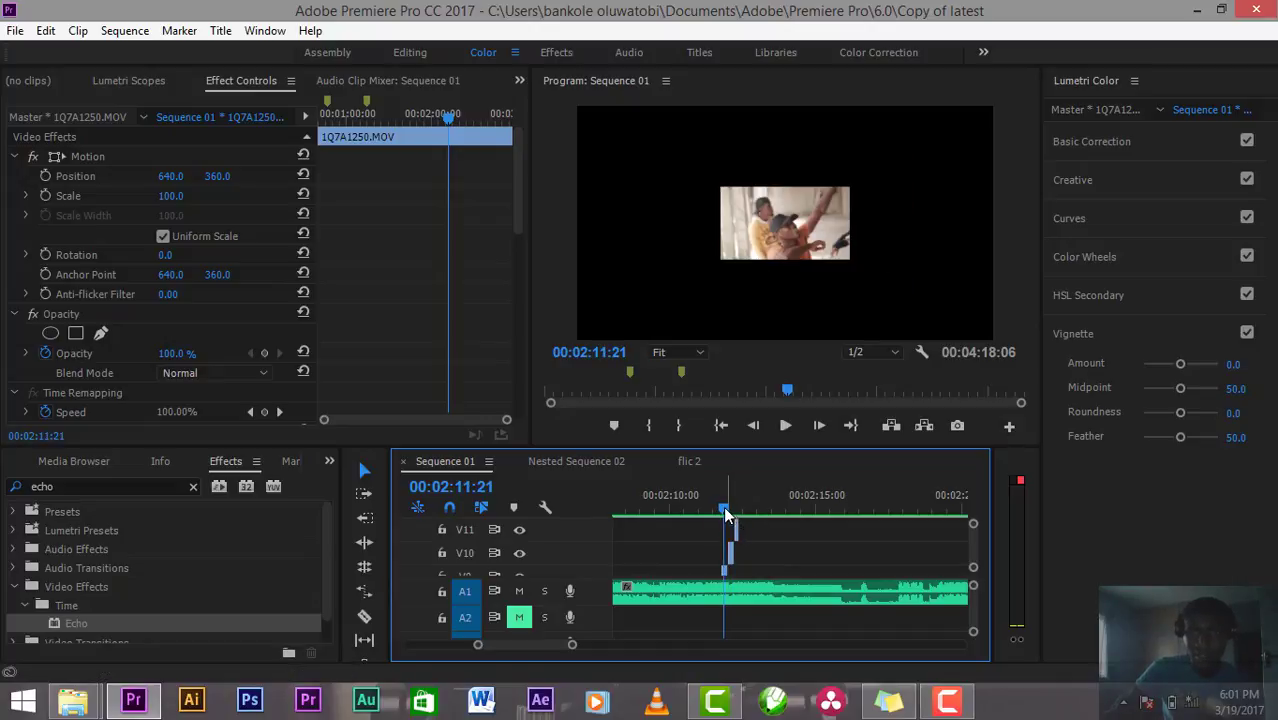
key("Right")
key("Right")
key("Right")
key("Right")
key("Right")
key("Right")
key("Right")
key("Right")
key("Right")
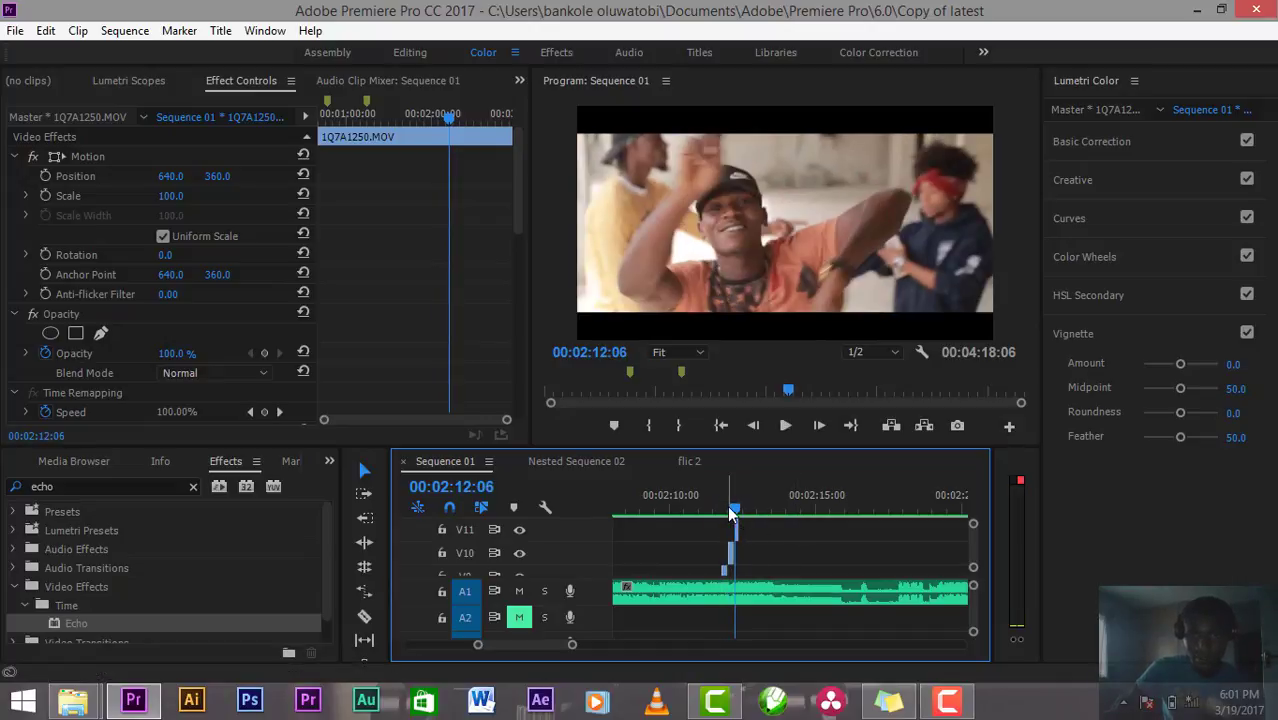
left_click(729, 506)
key("space")
key("space")
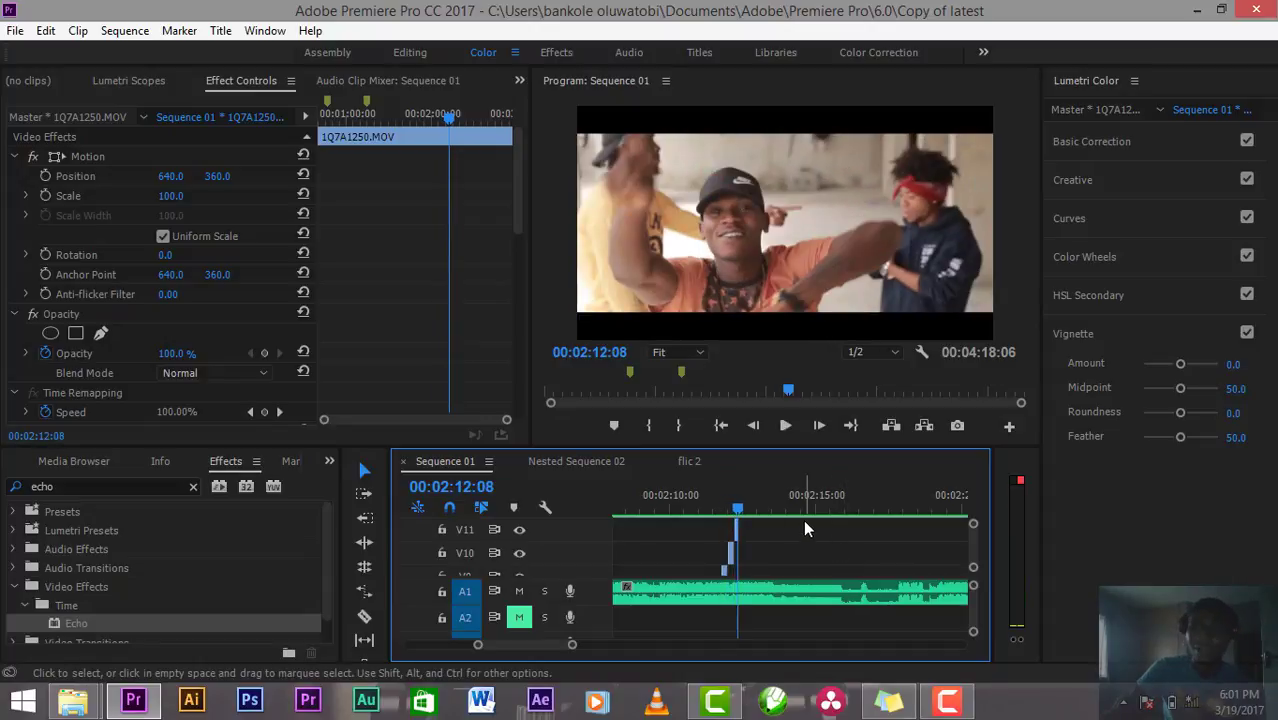
left_click(718, 505)
key("space")
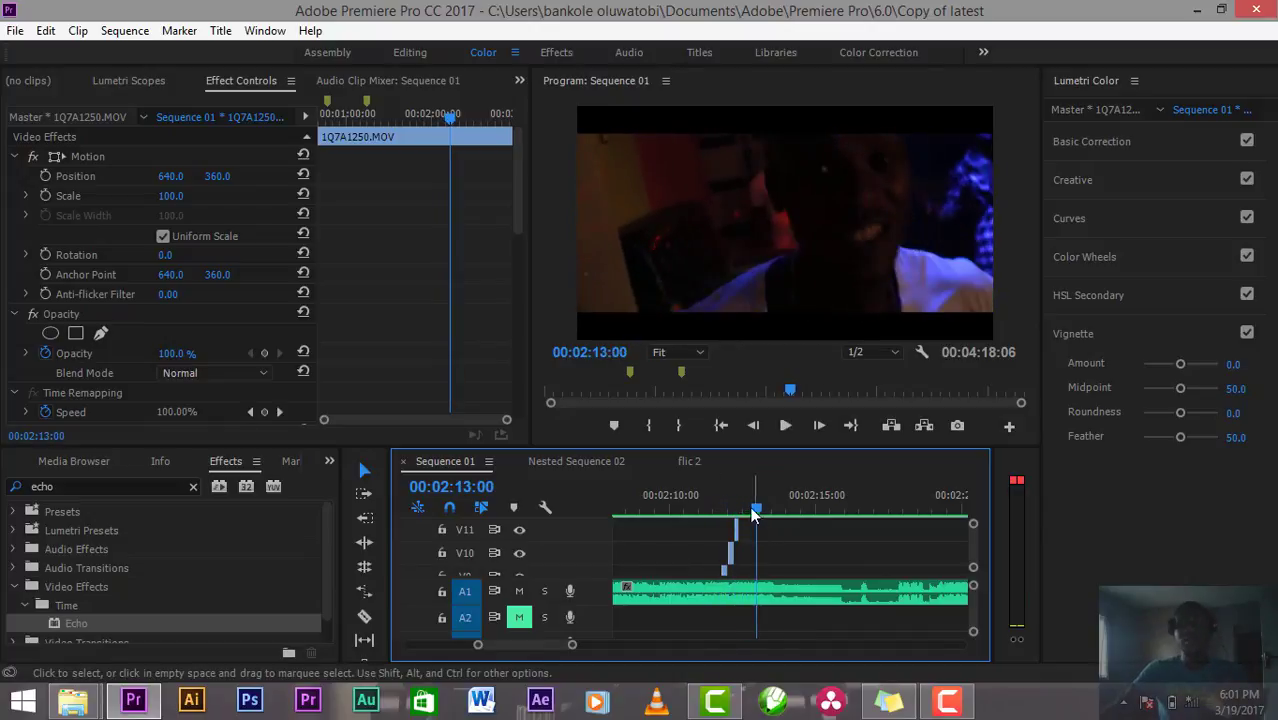
key("space")
left_click(716, 510)
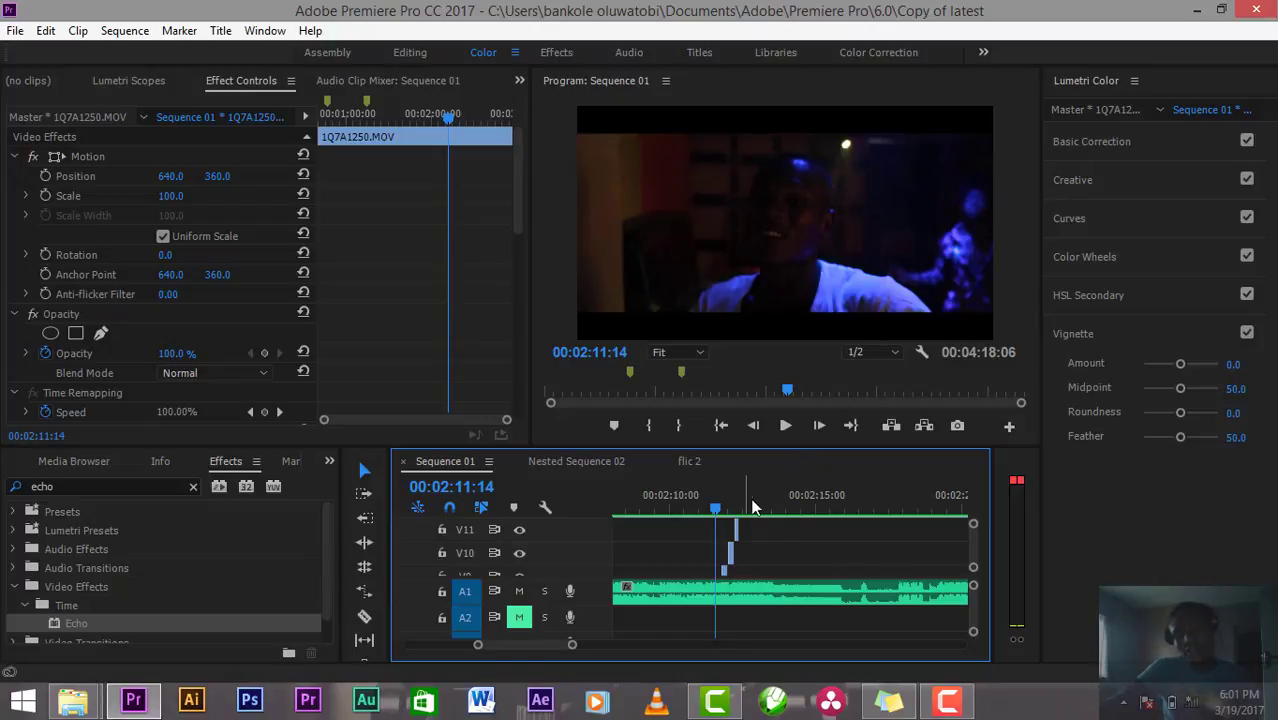
Step: Zoom out to the full 00:04:18:06 sequence, stop at 00:02:25:06, and scrub ahead to 00:03:50:05
left_click_drag(573, 645, 638, 640)
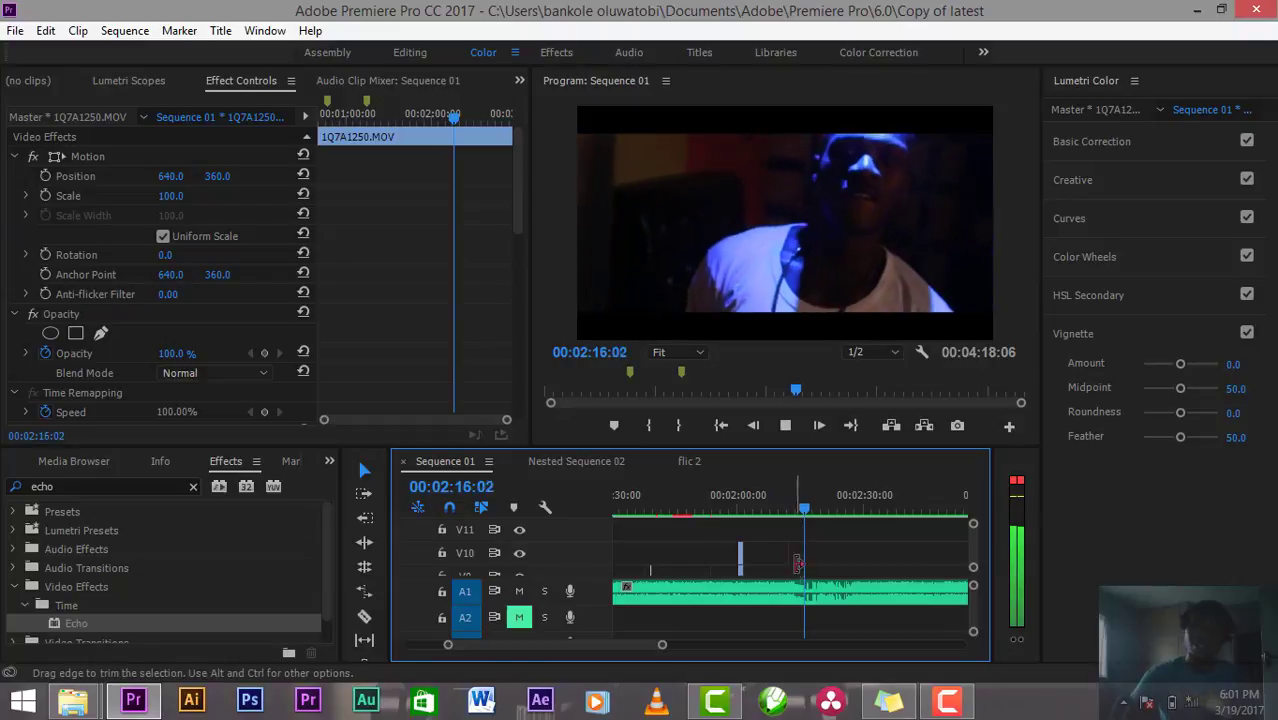
left_click_drag(662, 645, 822, 652)
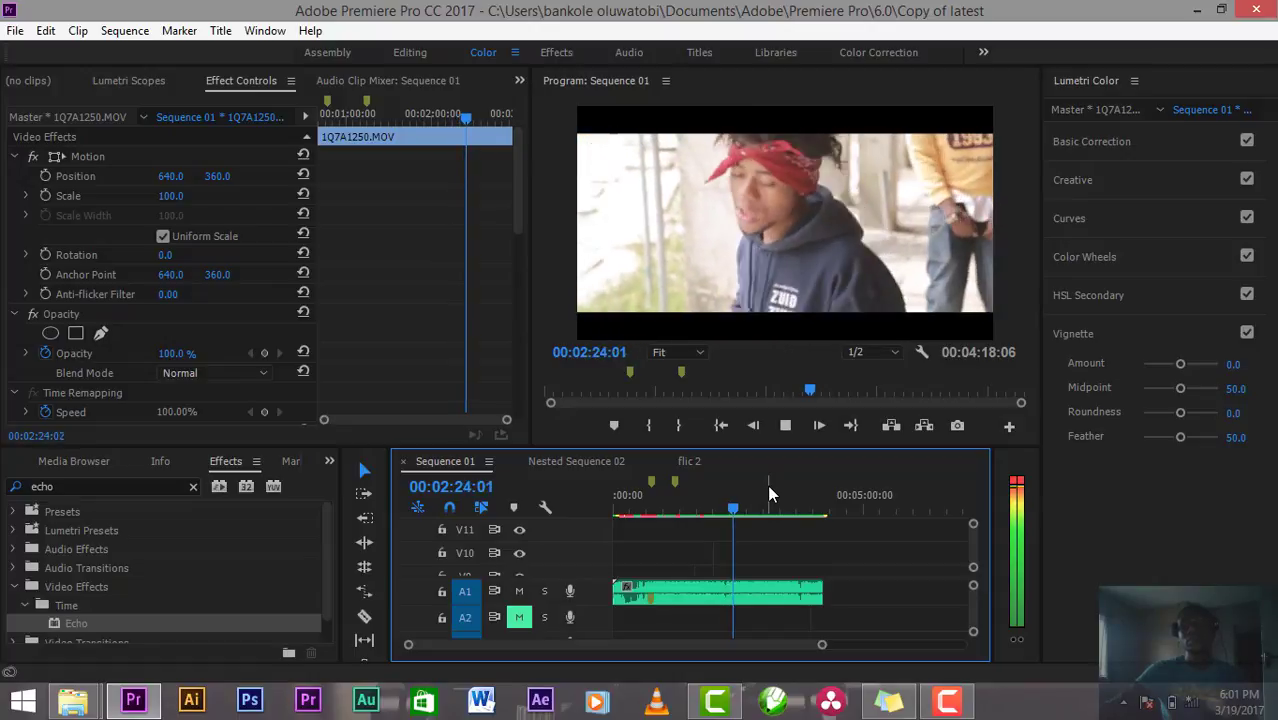
key("space")
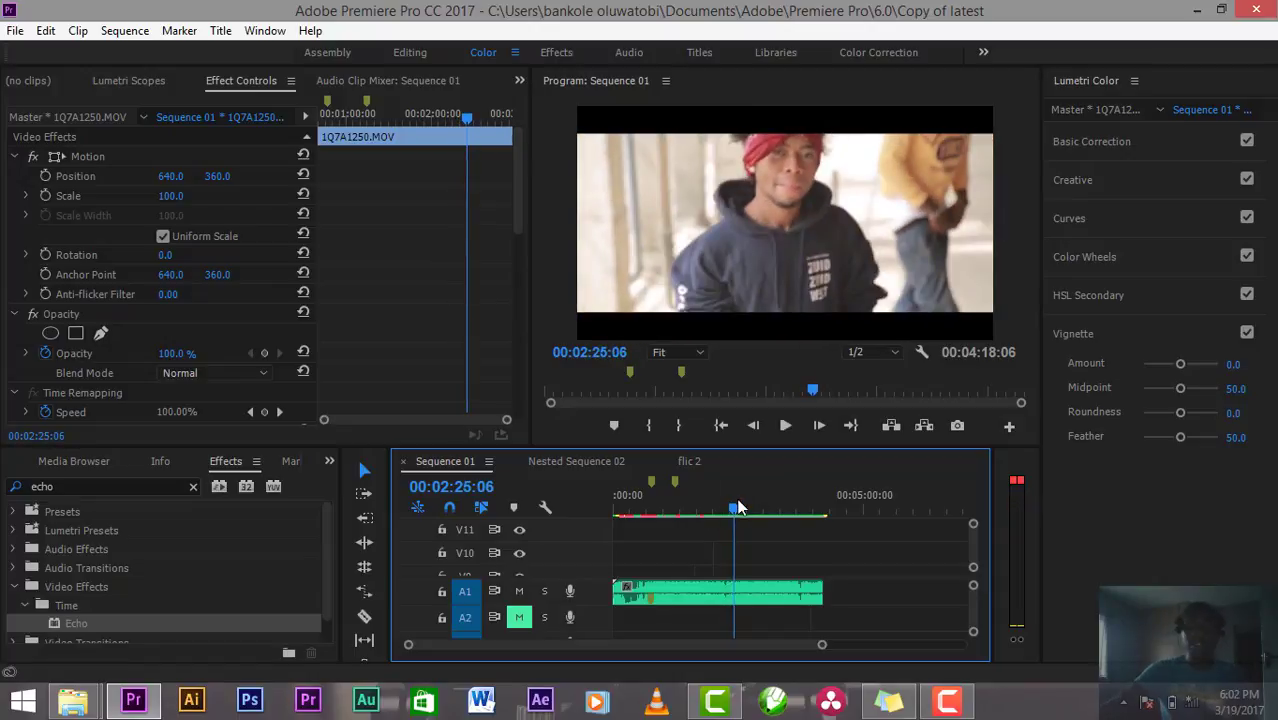
left_click_drag(734, 496, 778, 510)
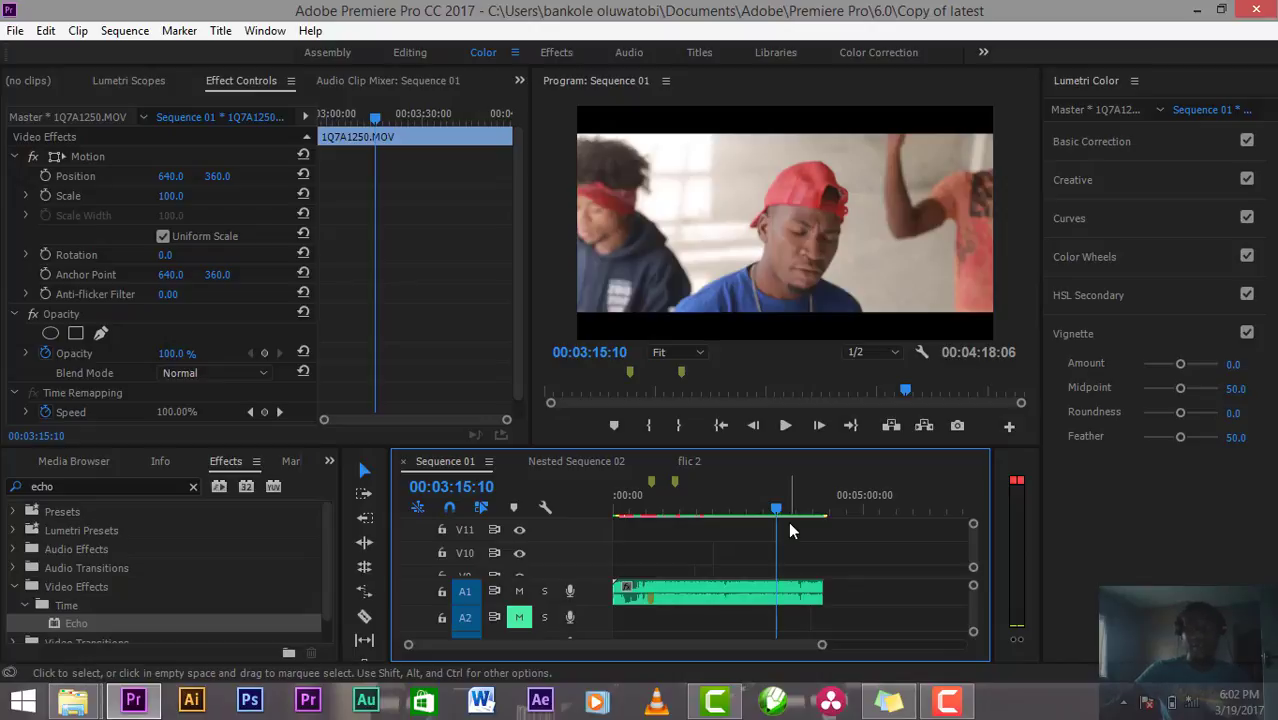
left_click_drag(786, 506, 807, 501)
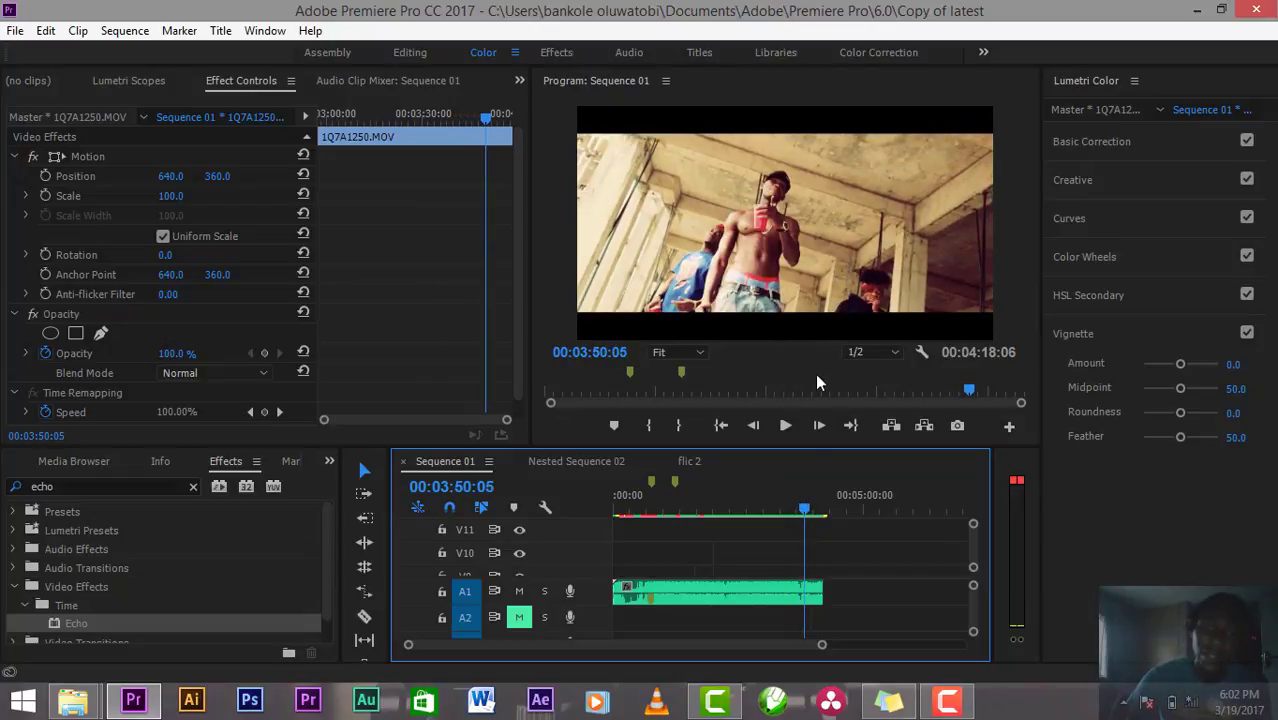
left_click(524, 247)
left_click(573, 270)
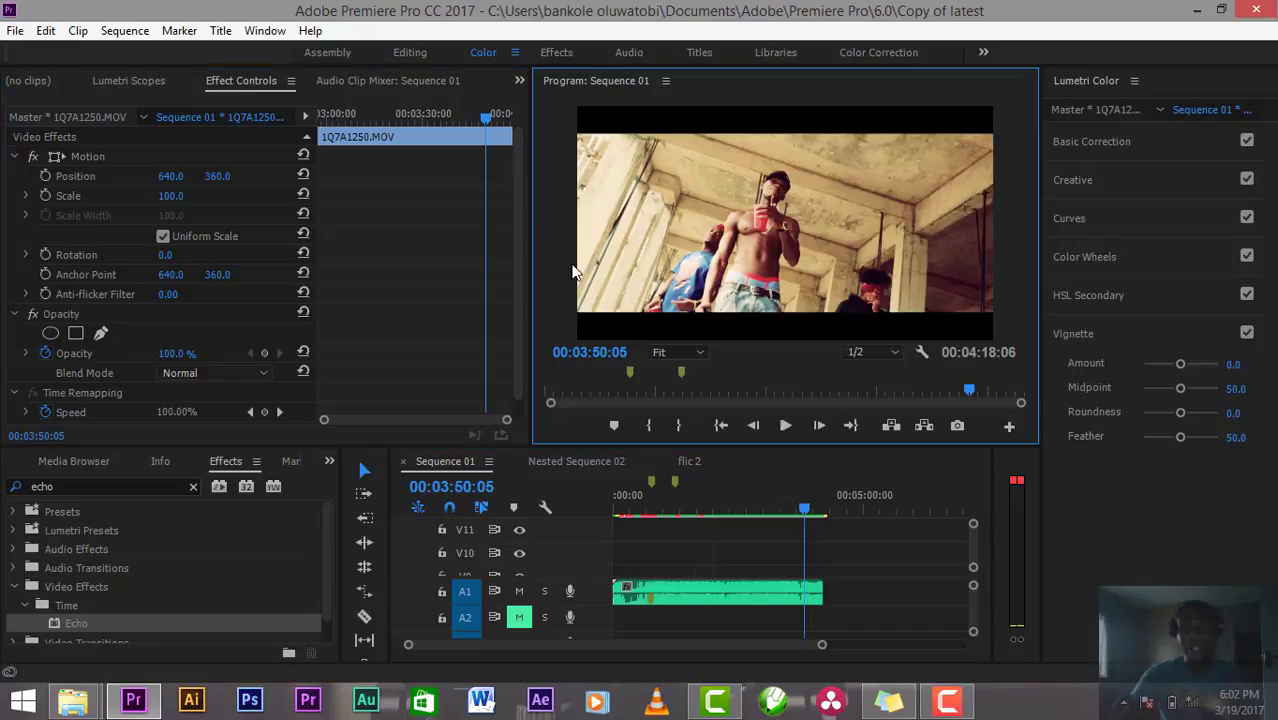
right_click(716, 276)
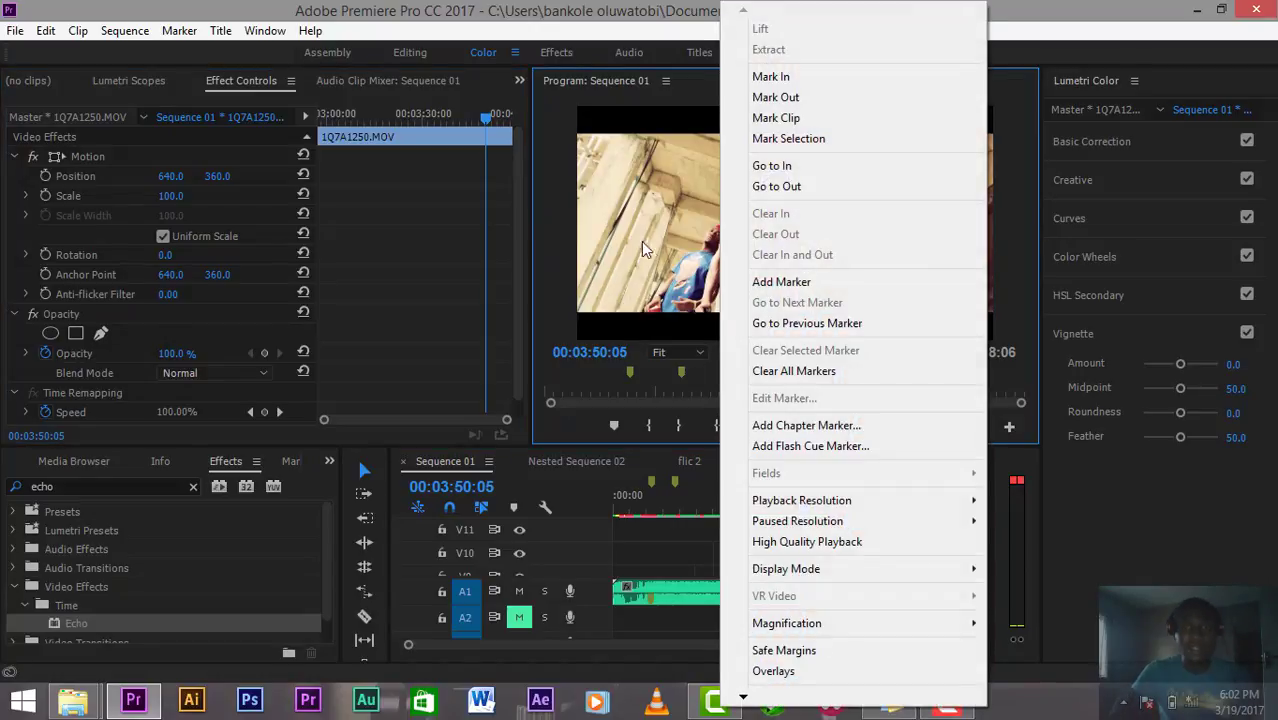
left_click(543, 222)
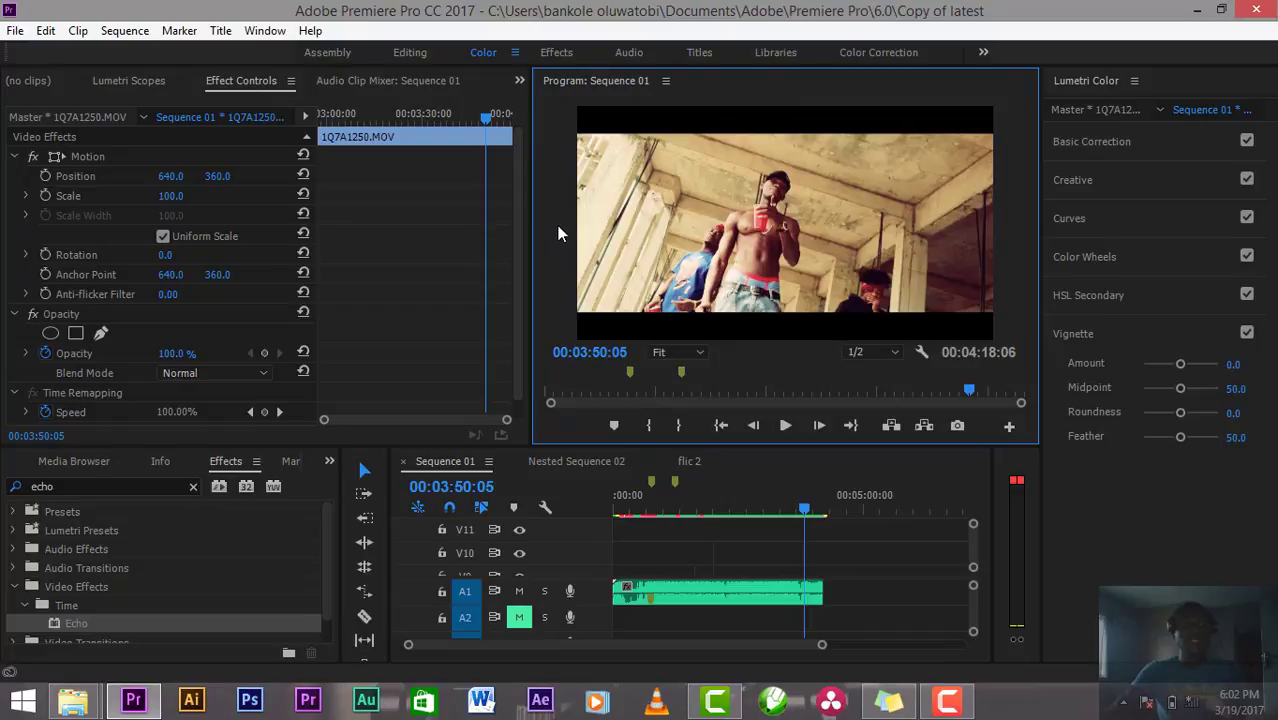